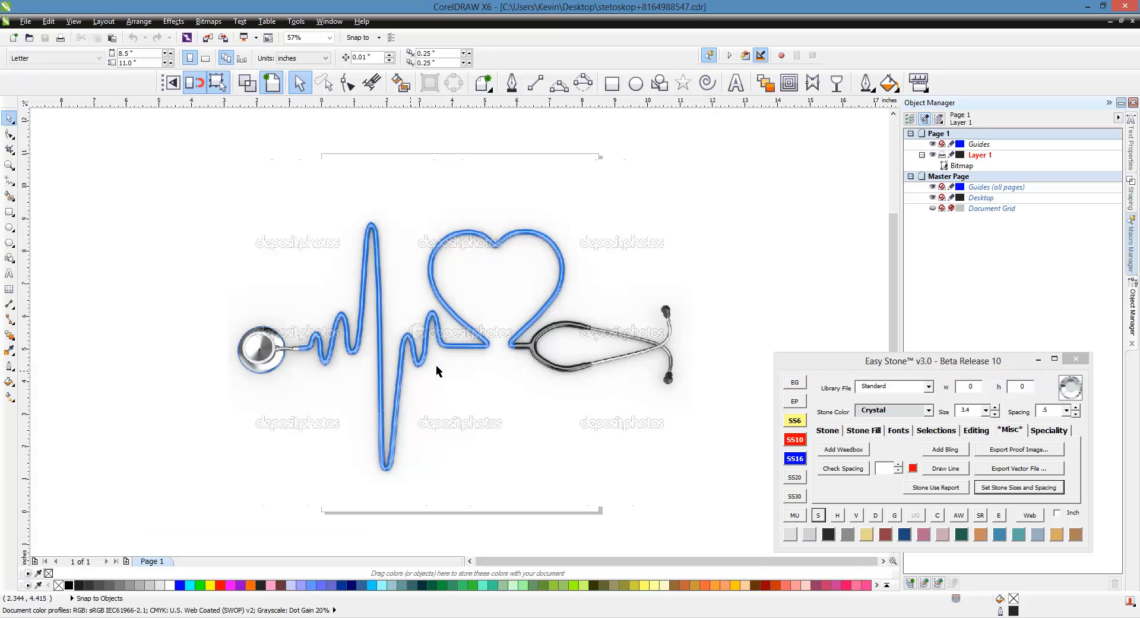
Show the drawing in wireframe view and move the stethoscope bitmap to about X 4.15", Y 5.905".
click(464, 298)
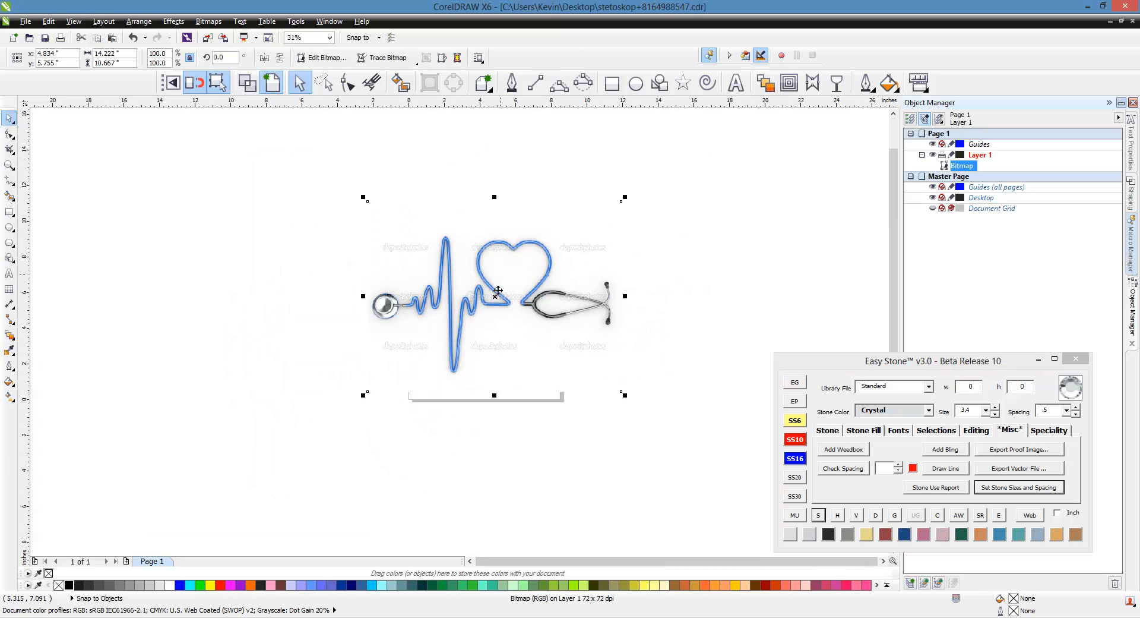
scroll(512, 280, up, 1)
click(816, 297)
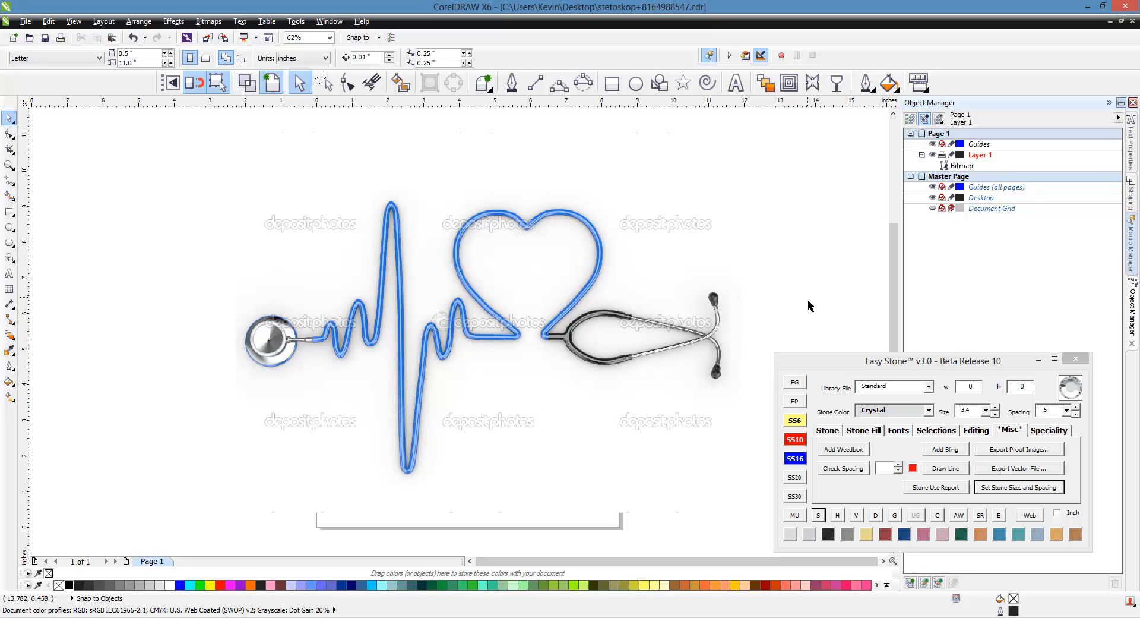
click(247, 83)
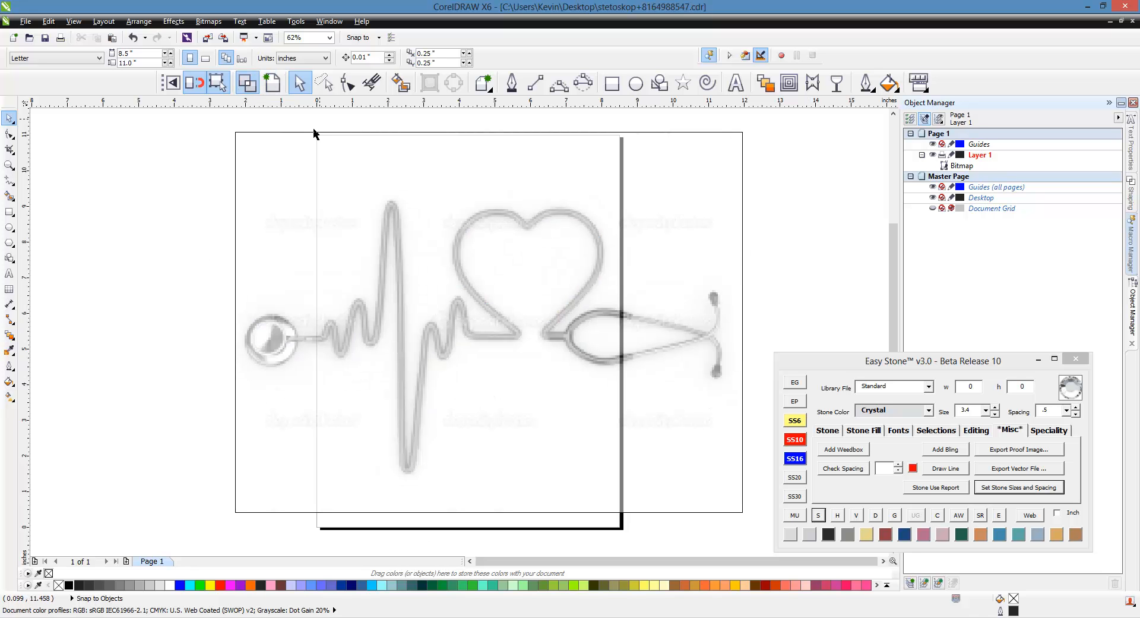
click(744, 392)
drag(707, 340, 682, 335)
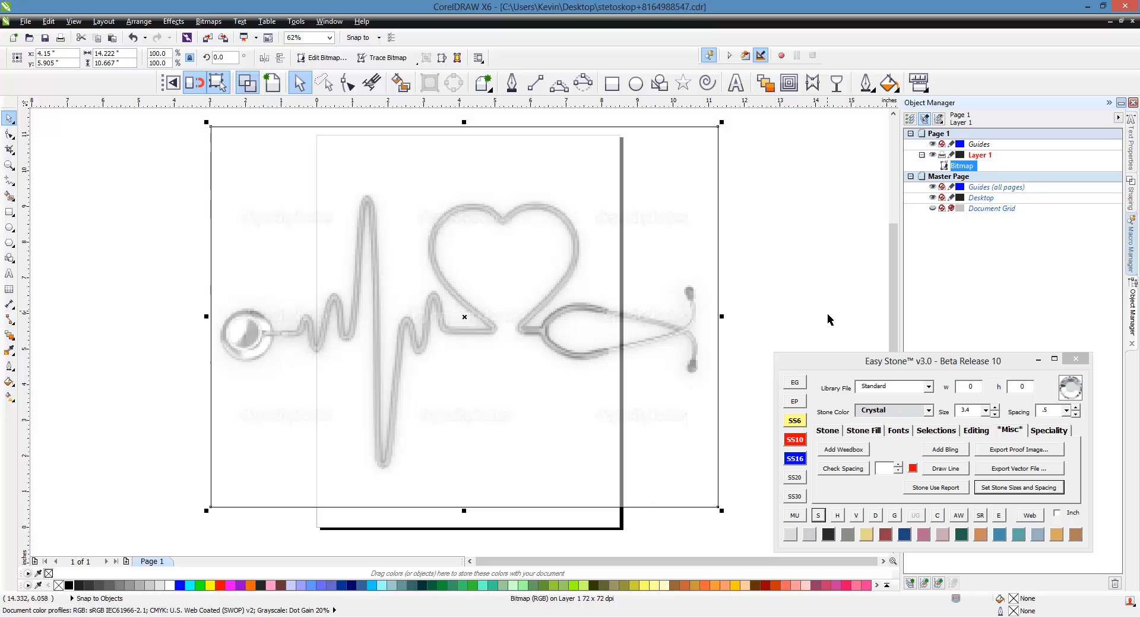
Resize the bitmap with Easy Stone's Set Size so the design spans 9.5 inches from chest piece to ear tips.
click(826, 320)
click(710, 325)
click(1037, 435)
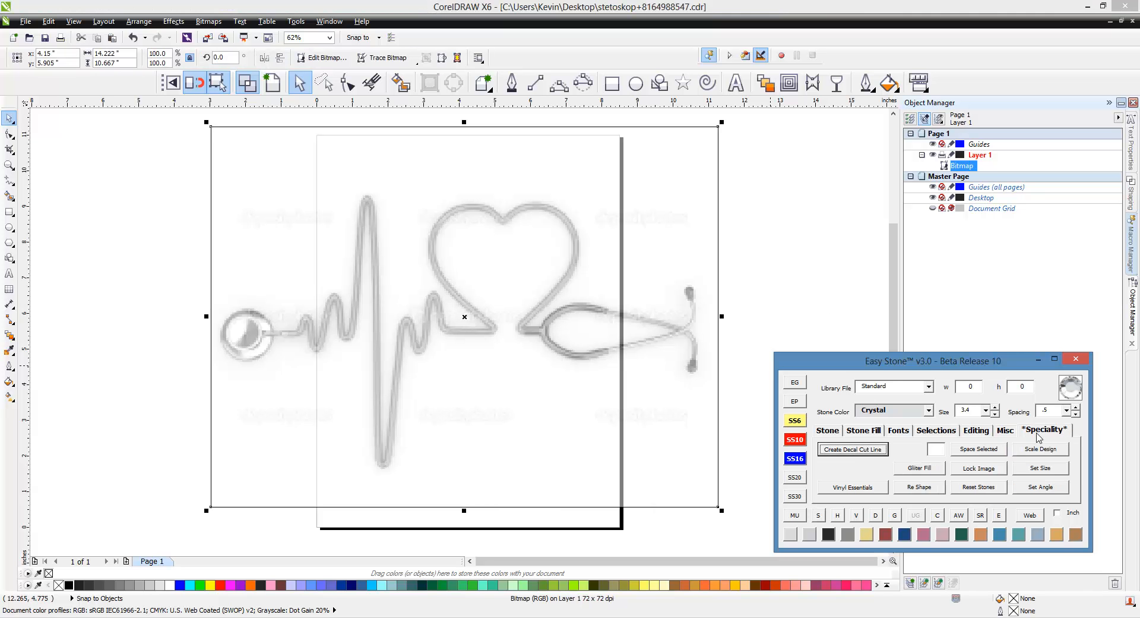
click(1041, 467)
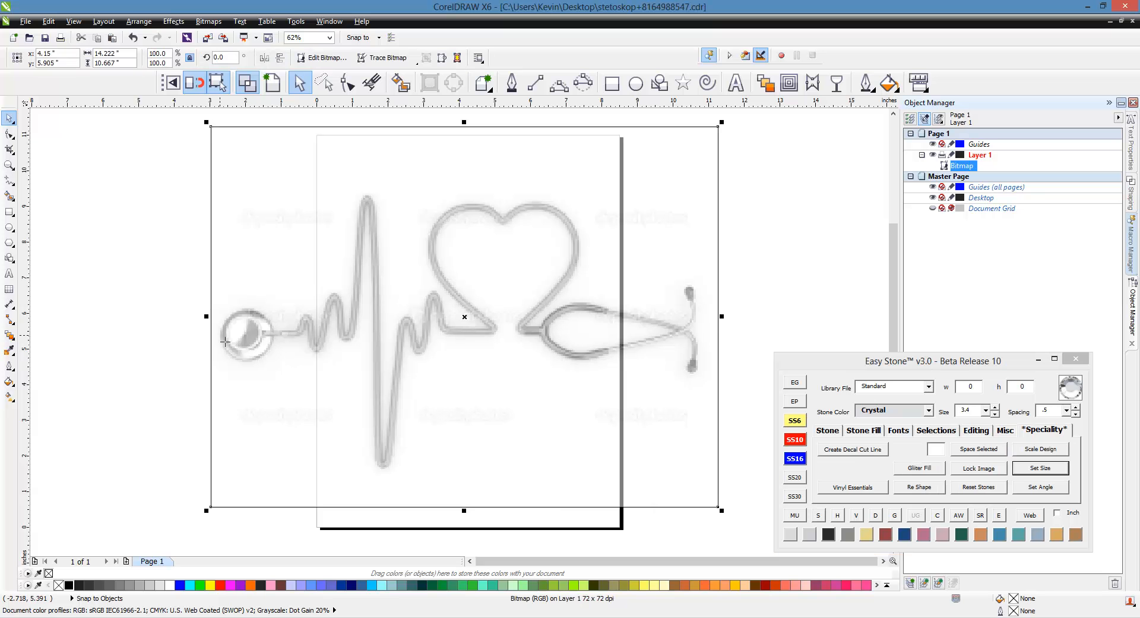
click(700, 309)
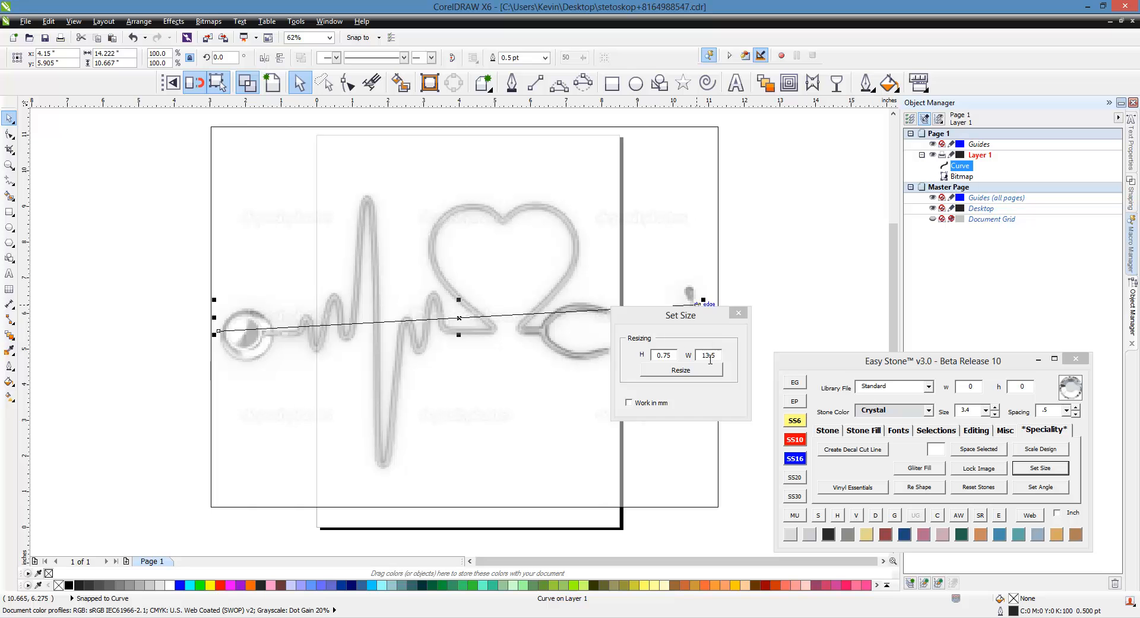
drag(722, 359, 647, 358)
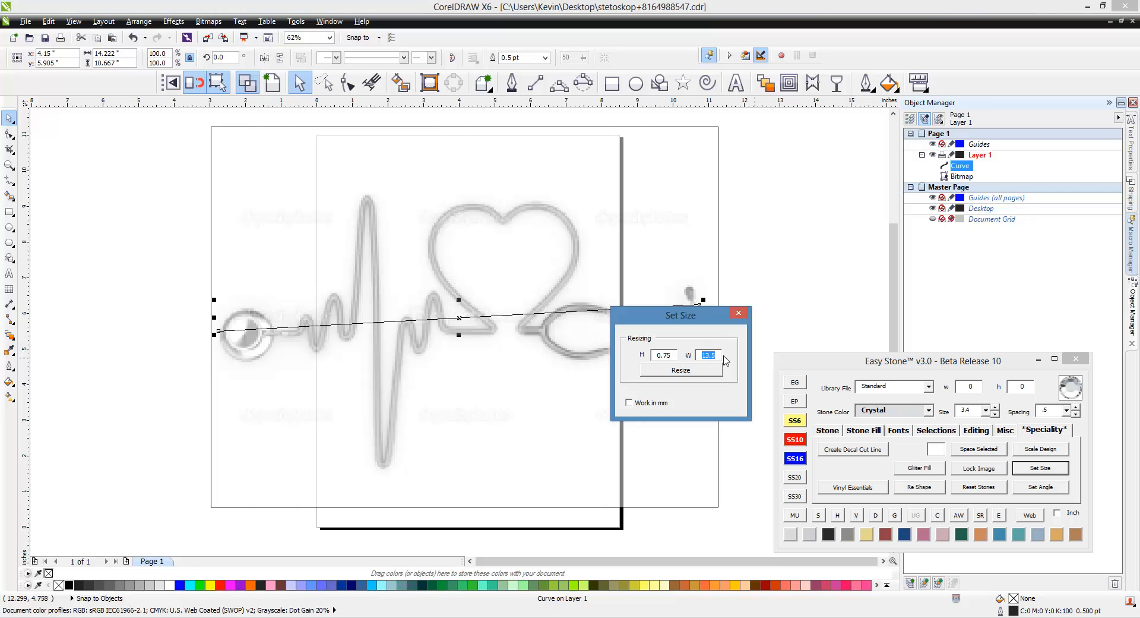
text(9.5)
click(689, 370)
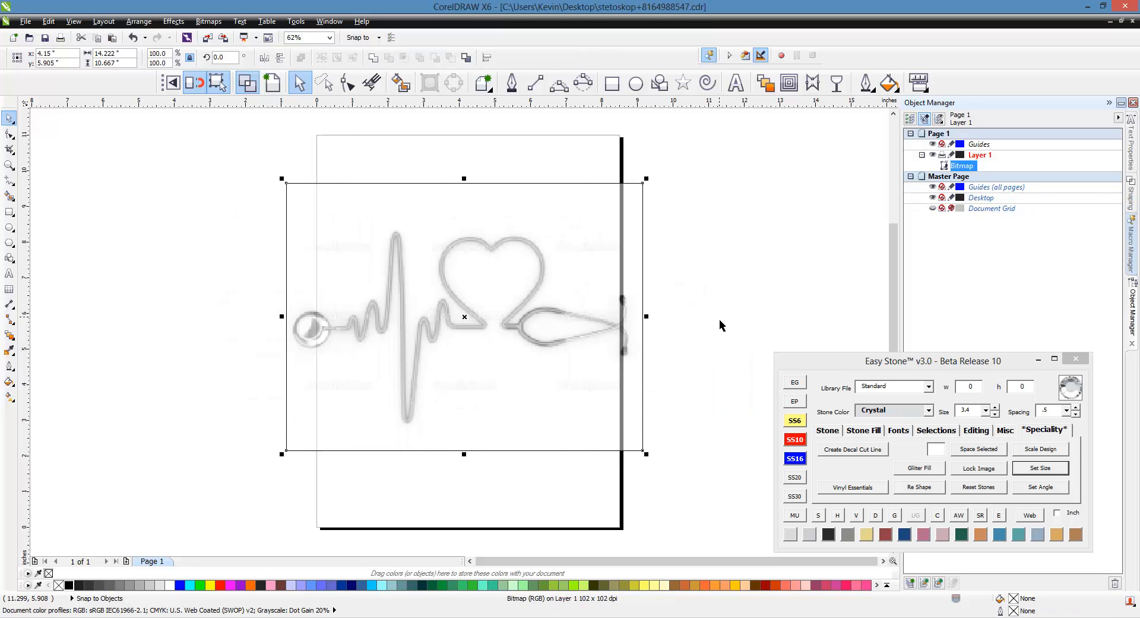
Measure the resized design's overall width with Set Size, from the chest piece to the ear tips.
click(720, 321)
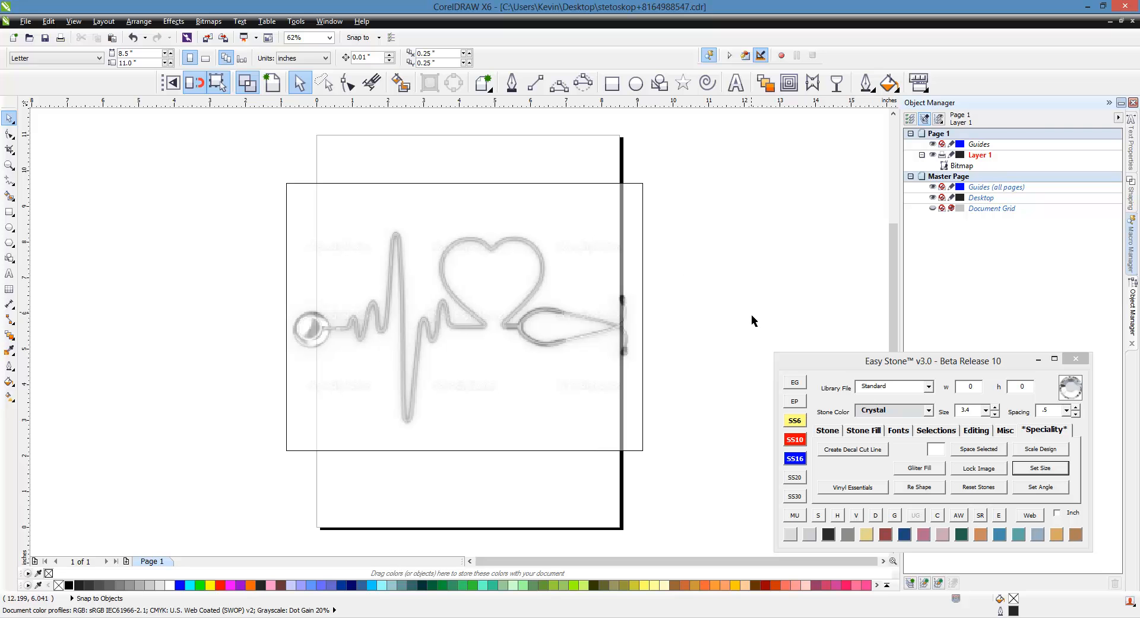
click(1050, 470)
click(296, 332)
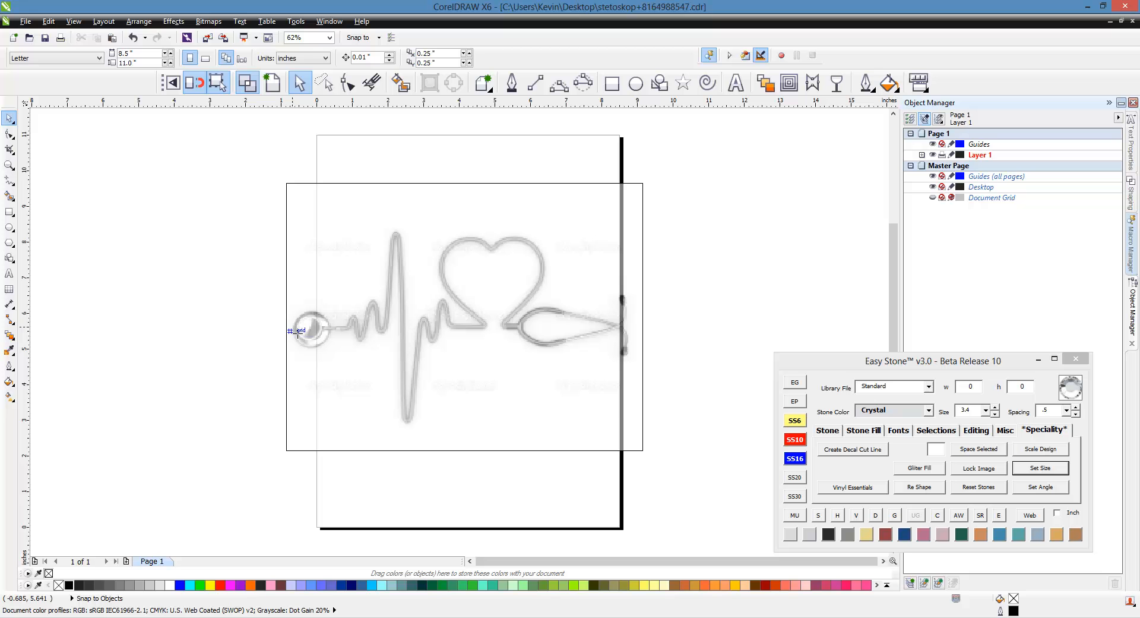
click(634, 344)
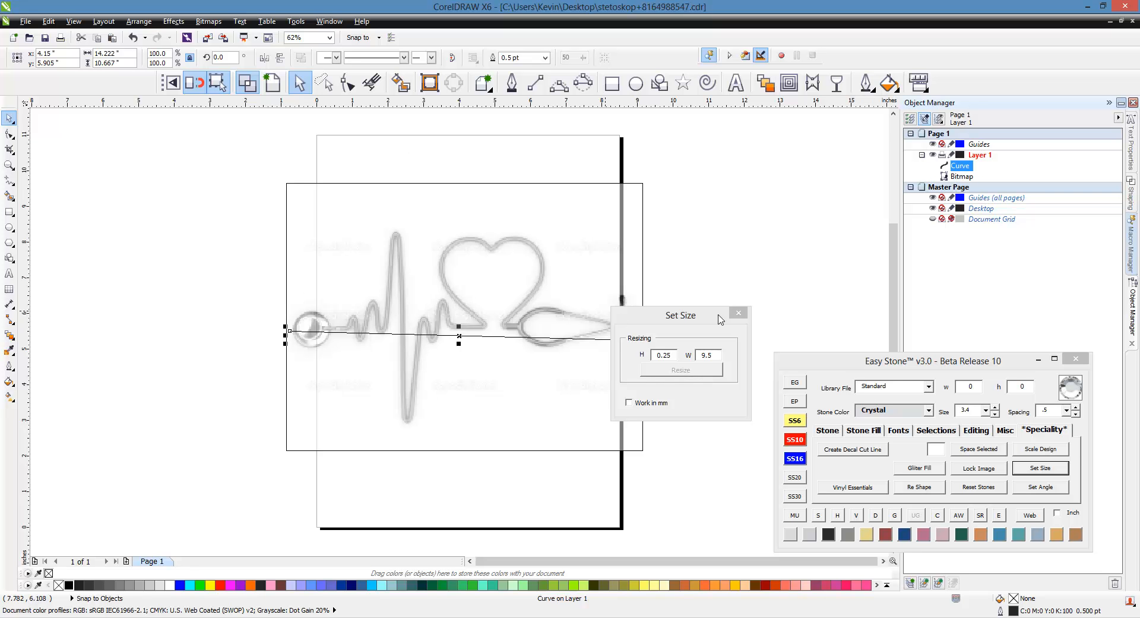
click(739, 314)
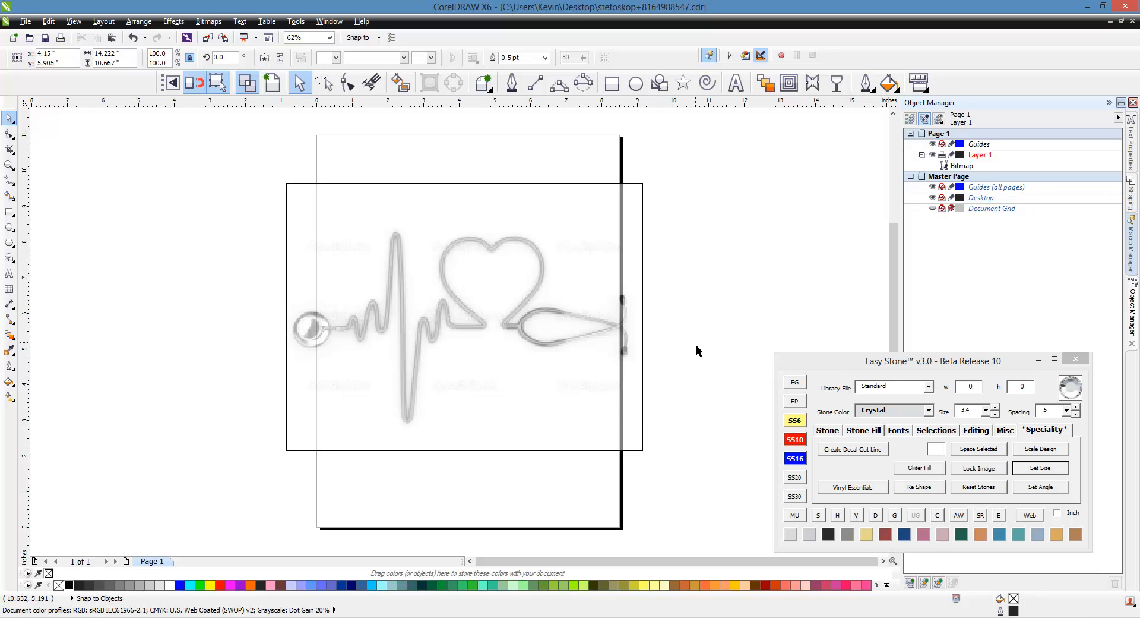
Return to the full-colour view and lock the stethoscope bitmap with Lock Image.
click(272, 83)
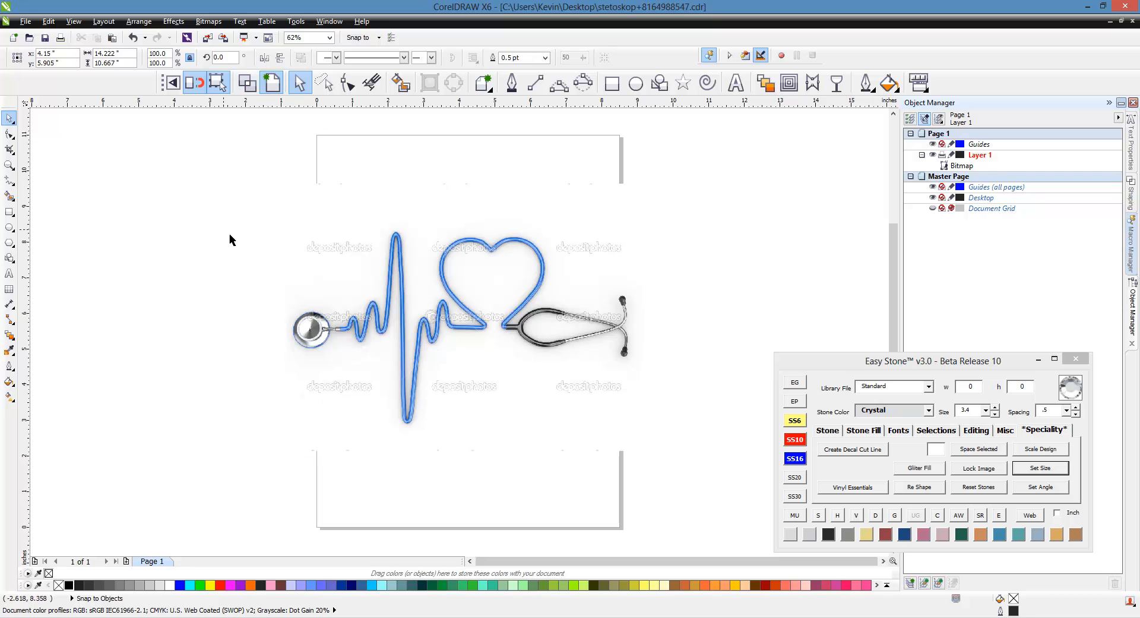
click(600, 353)
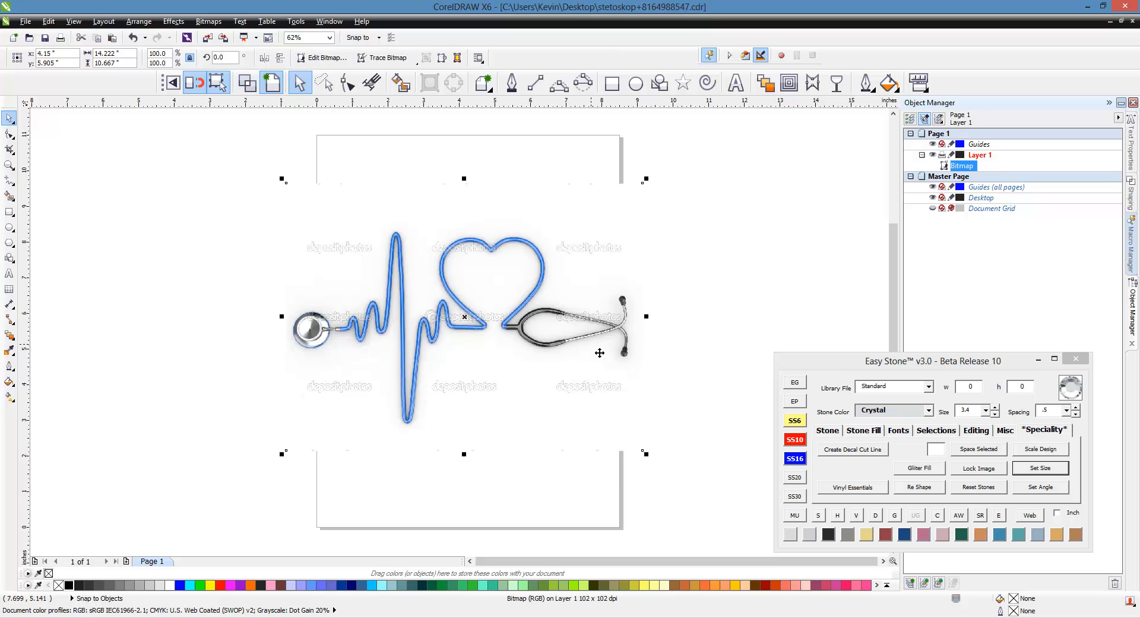
click(978, 469)
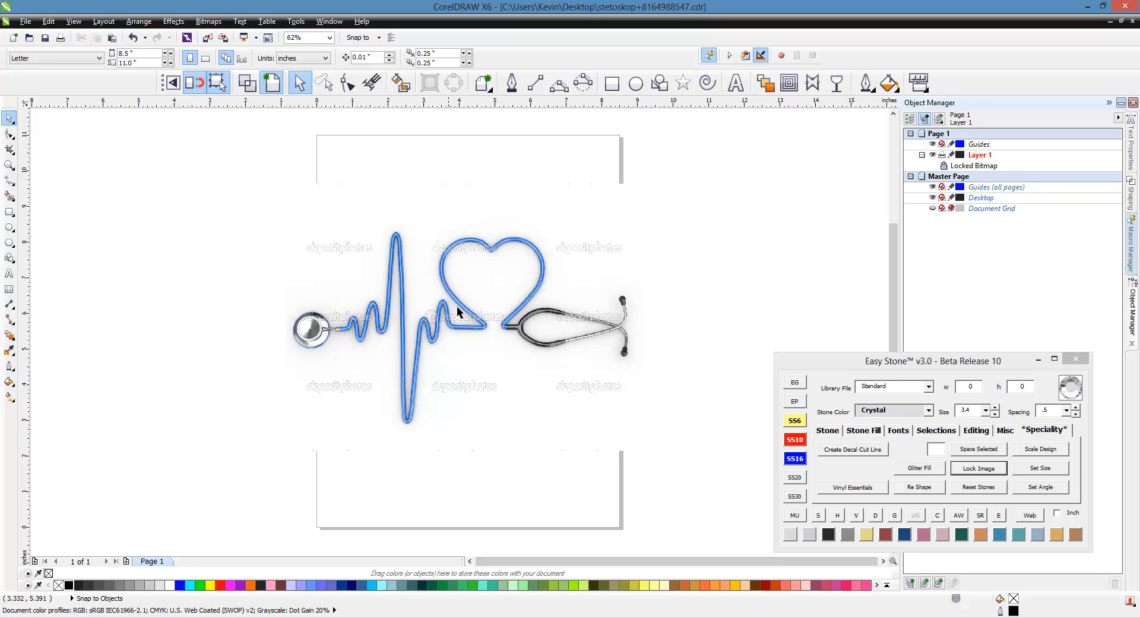
Drop one SS16 Capri Blue stone where the blue tubing begins beside the chest piece.
scroll(399, 335, up, 2)
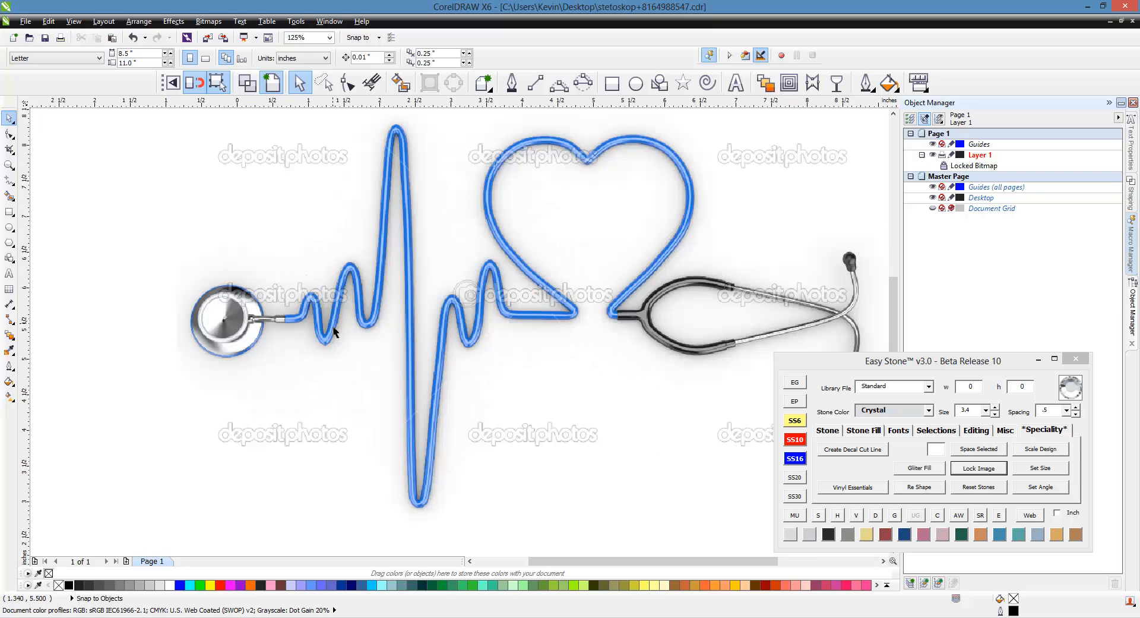
scroll(240, 333, up, 2)
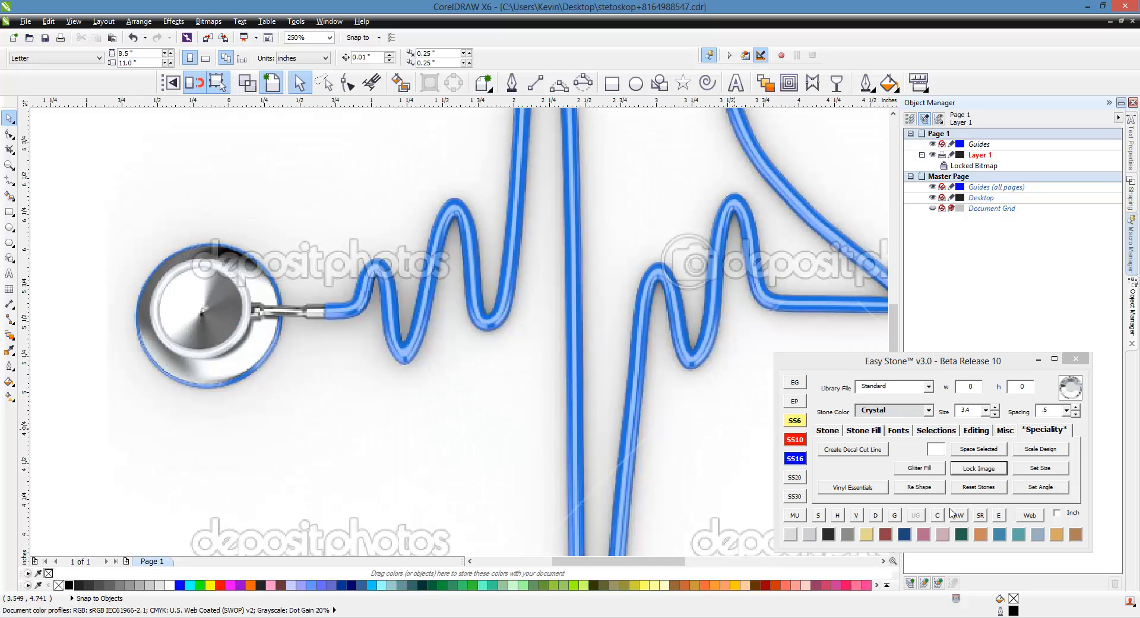
click(1001, 535)
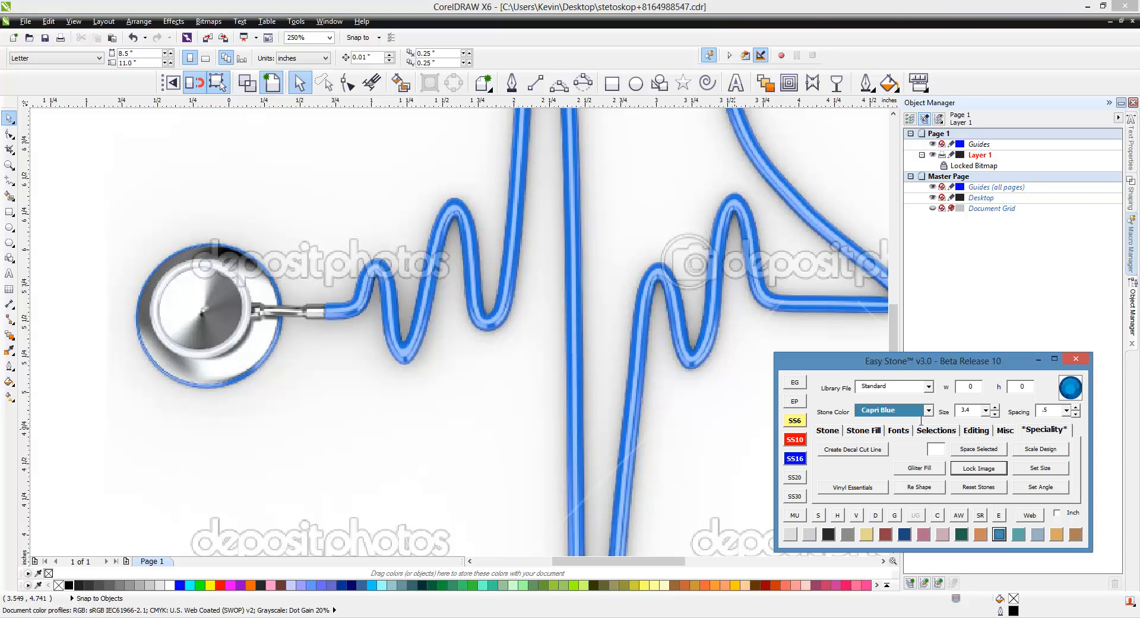
click(796, 459)
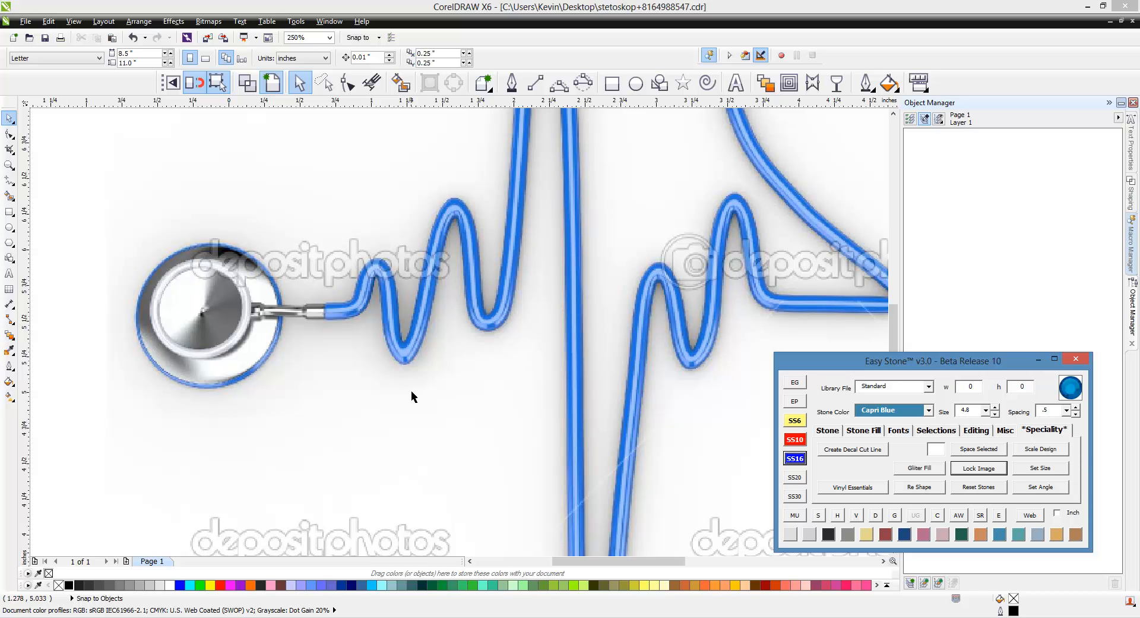
click(826, 431)
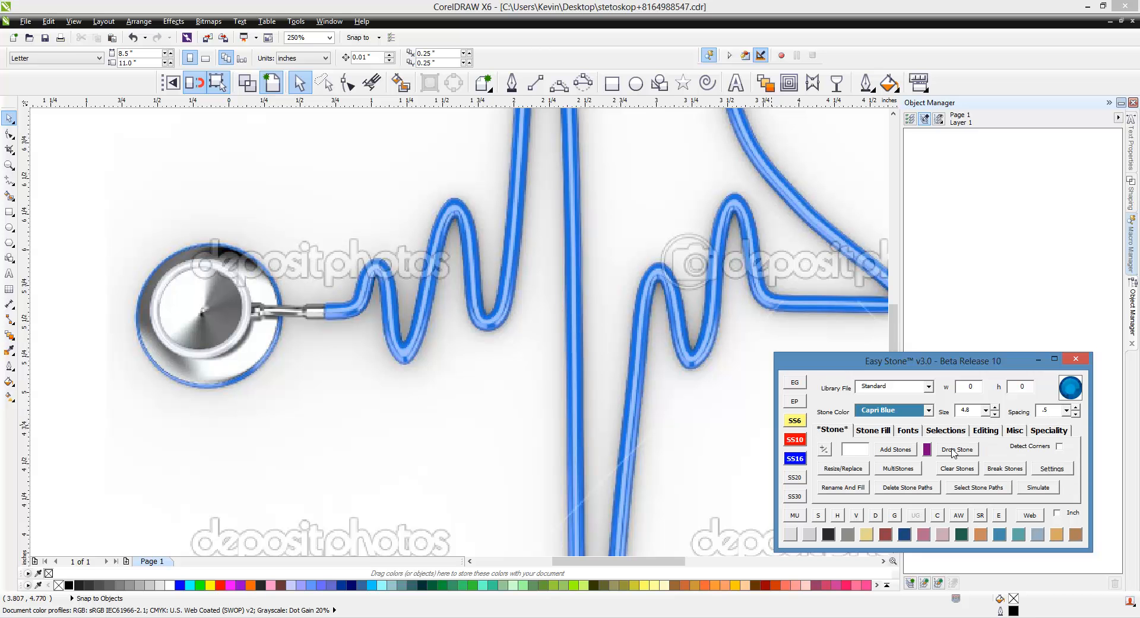
click(332, 313)
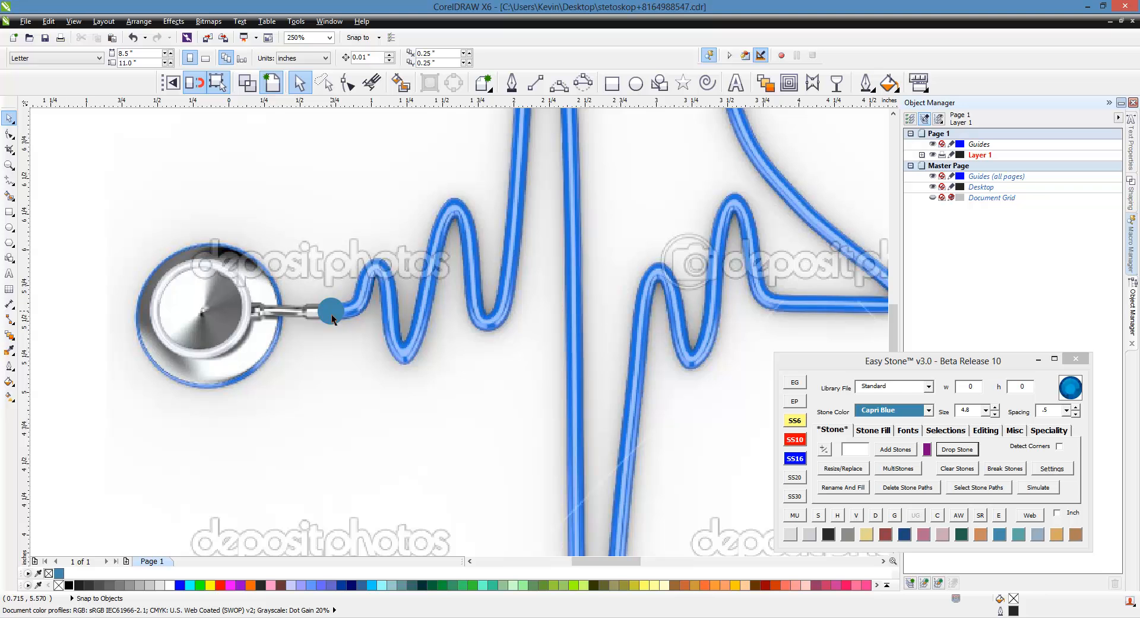
Place two copies of the stone on the first small rise and its peak, and adjust the spacing of the three stones.
scroll(332, 314, up, 1)
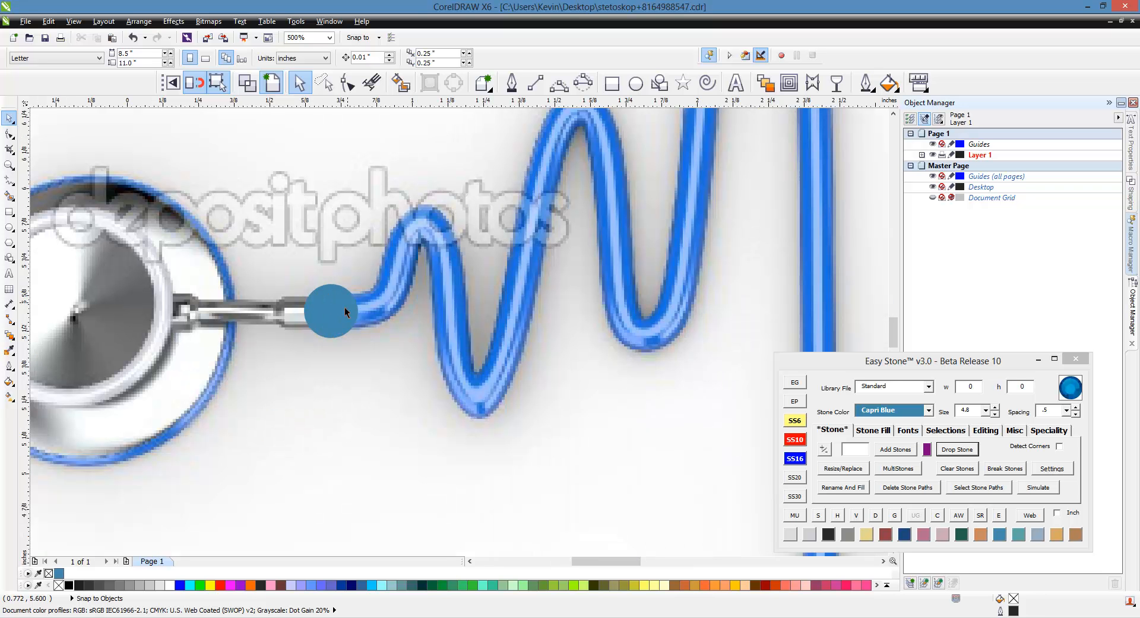
drag(329, 311, 428, 222)
right_click(390, 300)
drag(427, 223, 387, 284)
right_click(387, 284)
scroll(356, 294, up, 1)
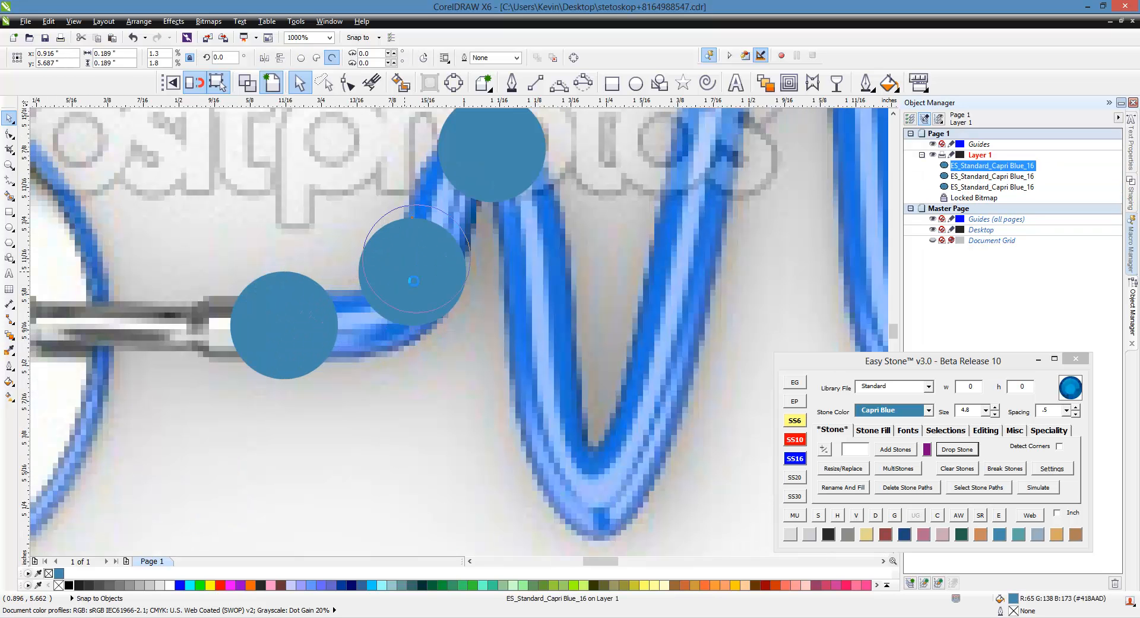
drag(486, 198, 477, 190)
mouse_move(318, 324)
mouse_down()
mouse_move(335, 313)
mouse_move(327, 322)
mouse_up()
scroll(335, 313, down, 1)
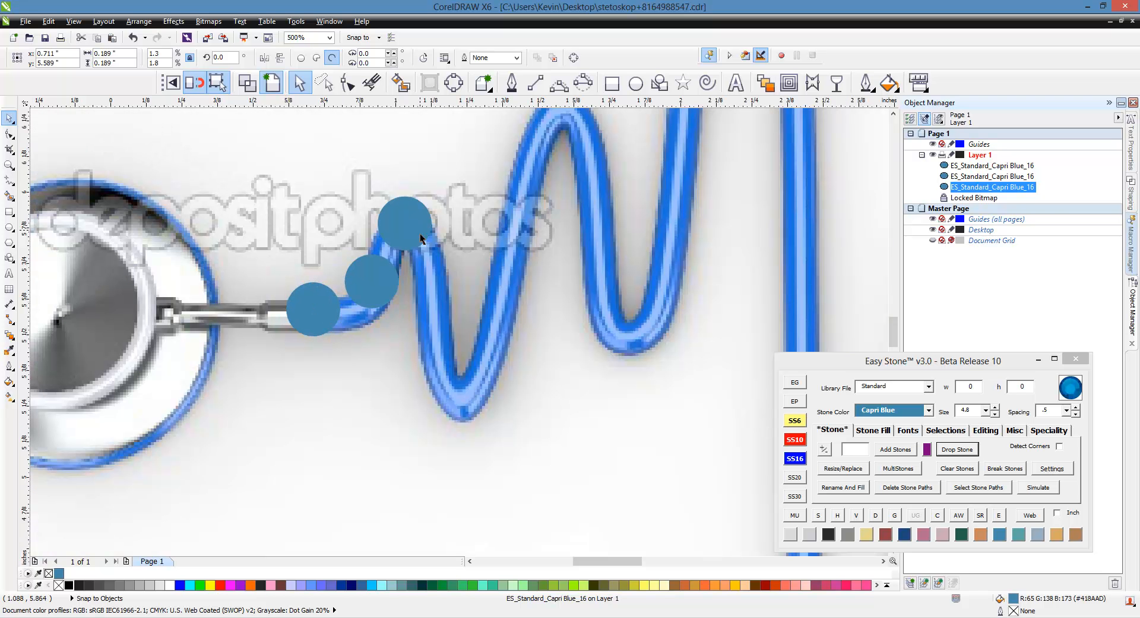
Place eight more stone copies along the tubing, down through the first dip and up to the second peak.
drag(389, 294, 568, 372)
scroll(410, 342, up, 2)
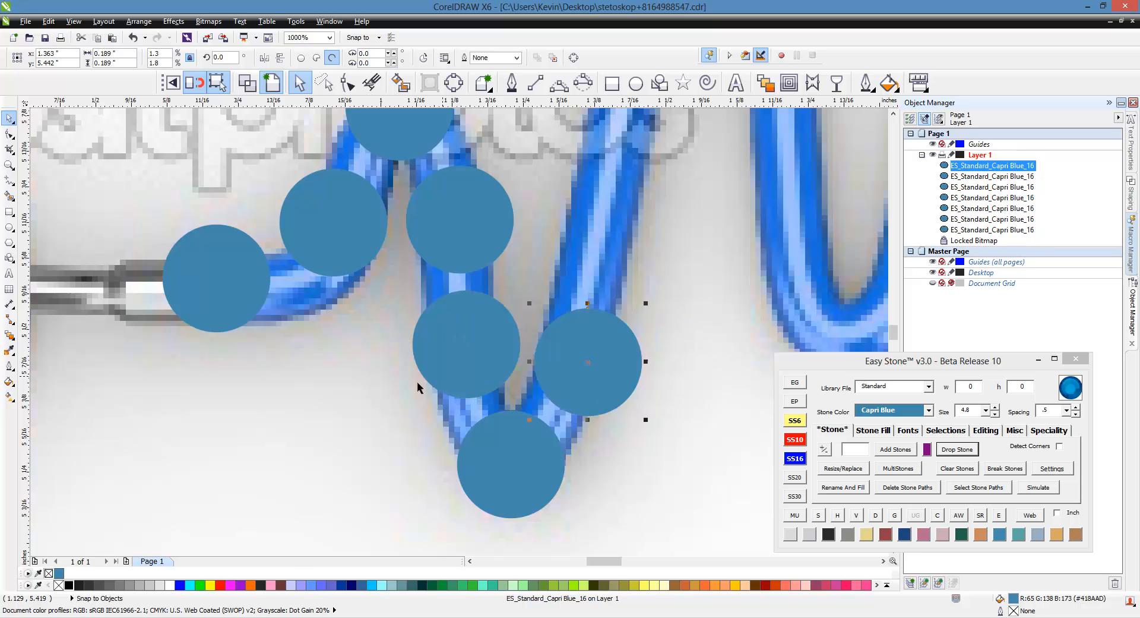
scroll(438, 423, down, 5)
scroll(416, 416, up, 3)
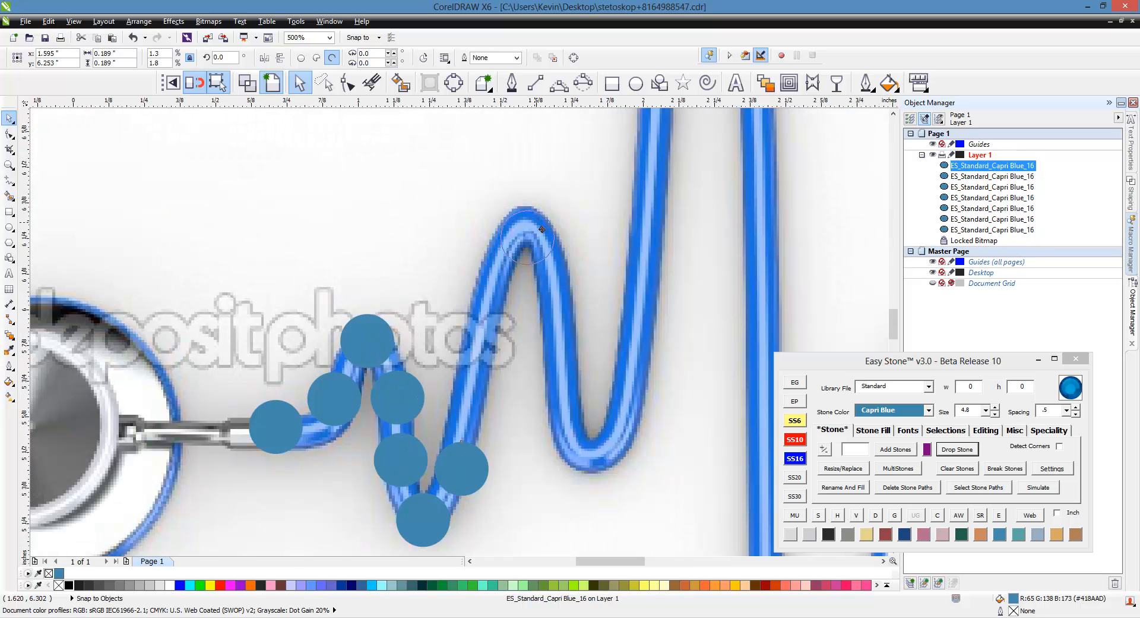
drag(542, 229, 502, 274)
right_click(472, 397)
drag(467, 461, 472, 397)
right_click(482, 344)
drag(472, 397, 482, 333)
Reposition the stones on the second rise so they follow the tubing with even gaps.
scroll(468, 448, up, 1)
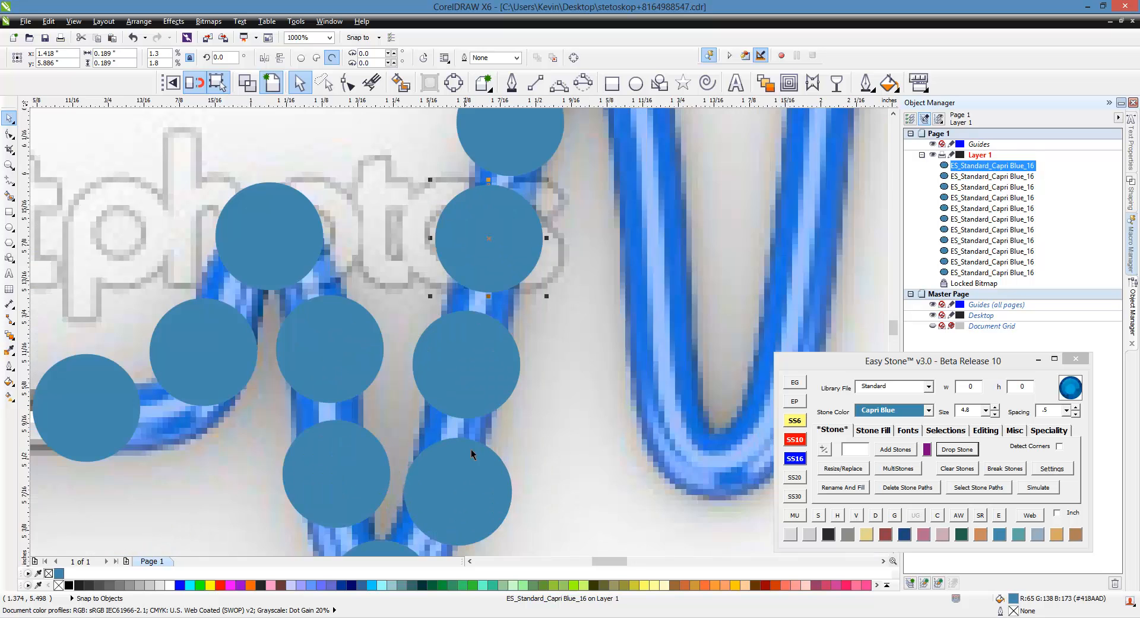
drag(469, 386, 486, 391)
scroll(488, 443, down, 1)
scroll(485, 255, up, 1)
drag(502, 322, 516, 322)
drag(487, 433, 523, 440)
drag(530, 334, 536, 327)
drag(589, 233, 601, 209)
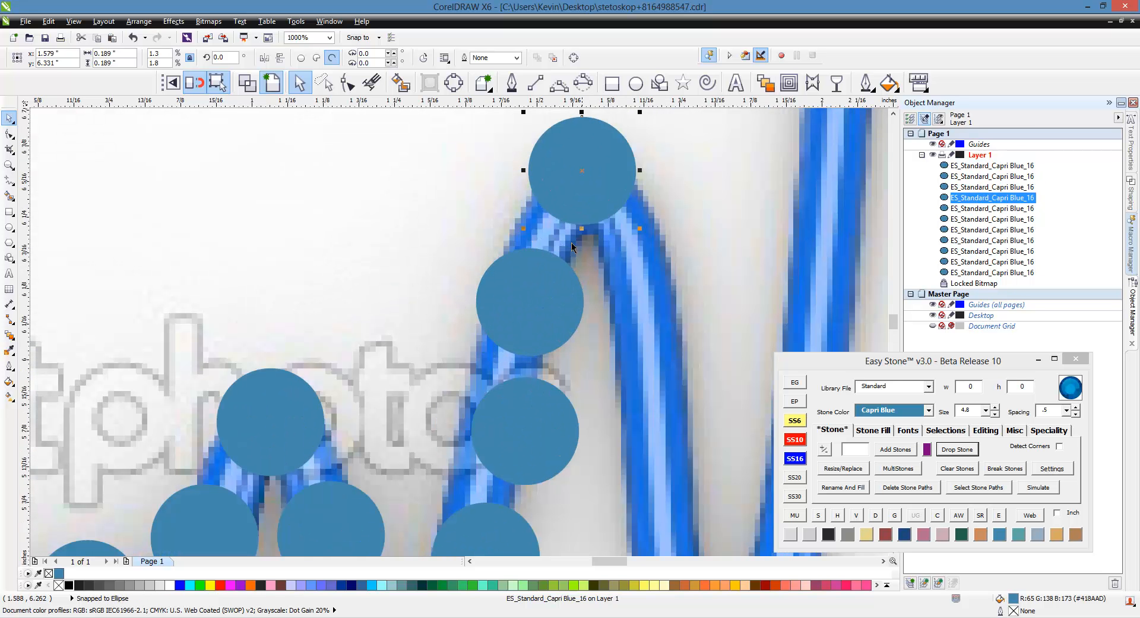
drag(537, 309, 560, 306)
drag(526, 434, 515, 429)
drag(573, 344, 566, 345)
Fine-tune the upper stones of the second rise and centre the top stone on the second peak.
scroll(559, 335, down, 1)
click(483, 340)
scroll(446, 371, up, 1)
drag(443, 277, 423, 304)
scroll(421, 394, down, 1)
scroll(459, 215, up, 1)
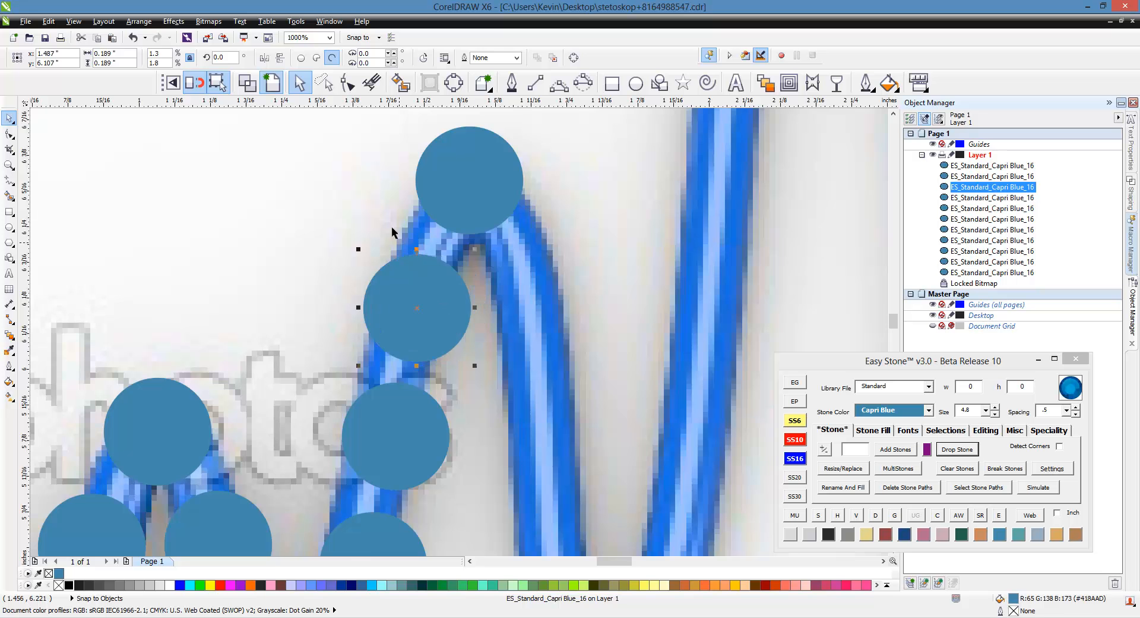
scroll(392, 219, down, 1)
drag(444, 217, 441, 218)
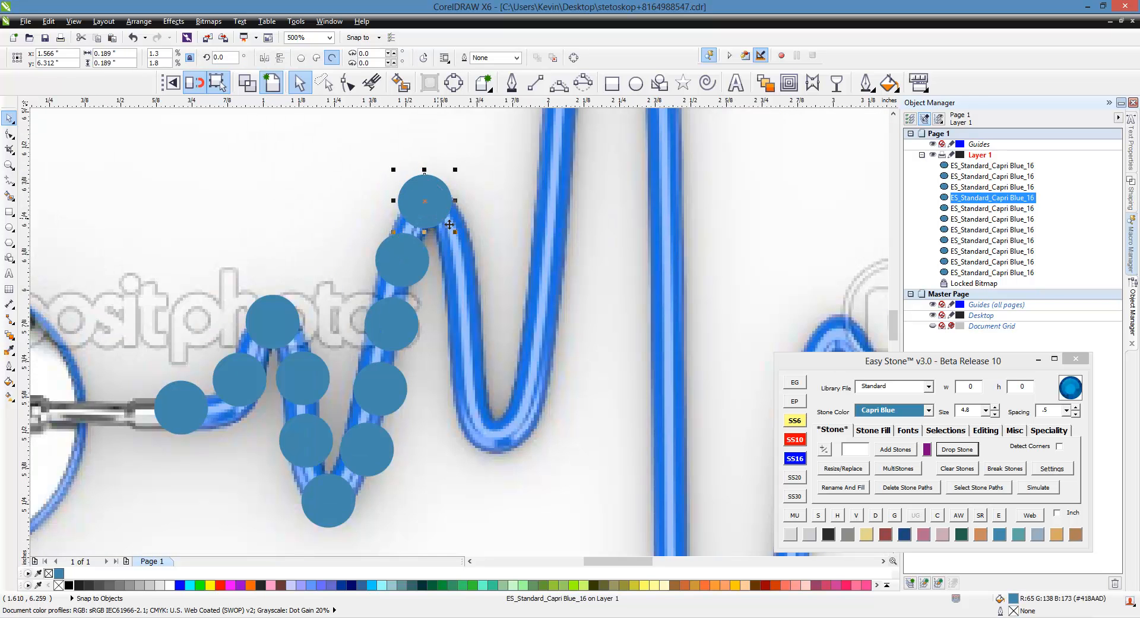
scroll(442, 216, up, 1)
scroll(368, 164, down, 1)
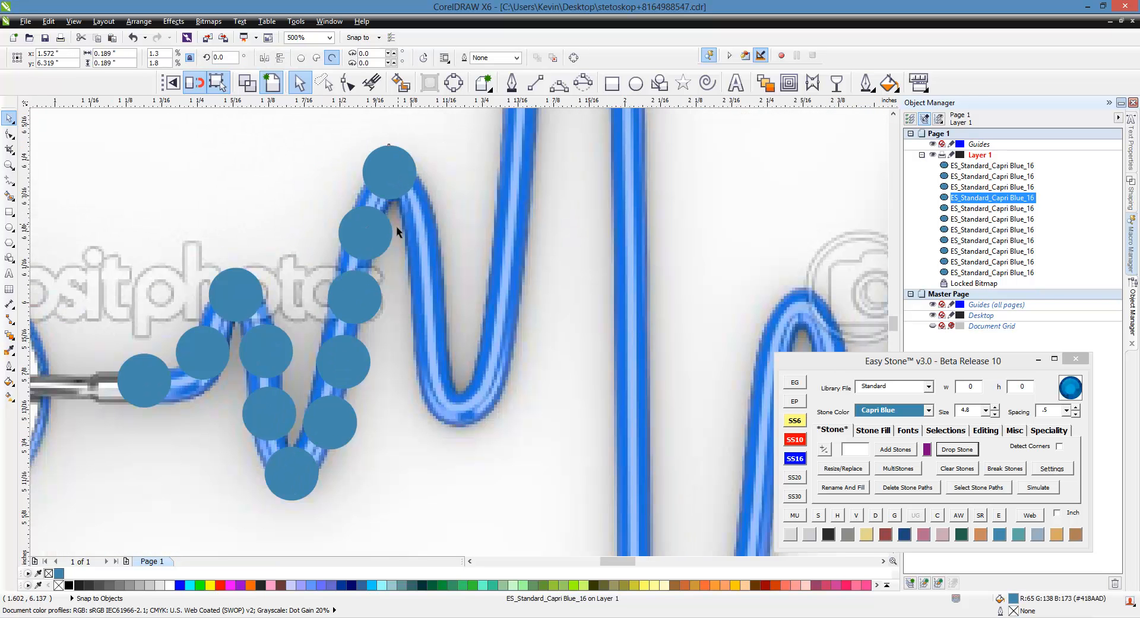
Place four stone copies down from the second peak to the bottom of the next dip and adjust their spacing.
scroll(397, 226, up, 1)
drag(322, 251, 454, 228)
right_click(436, 233)
scroll(430, 203, down, 1)
right_click(485, 367)
drag(451, 228, 458, 285)
right_click(467, 349)
right_click(458, 285)
drag(486, 390, 486, 396)
scroll(470, 333, up, 1)
click(465, 345)
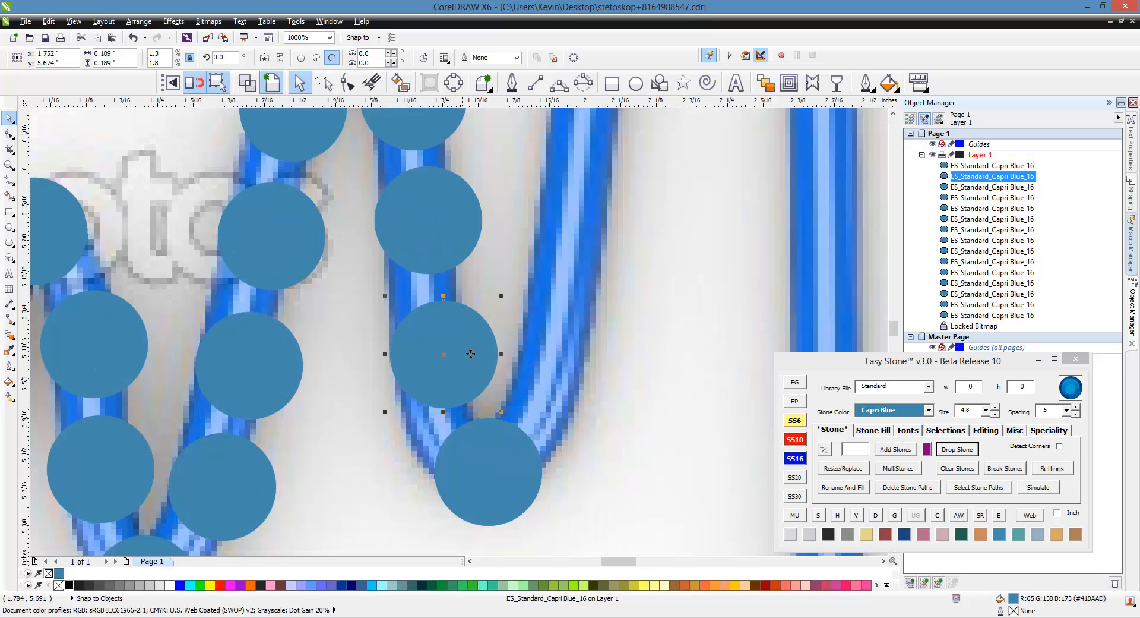
click(447, 242)
scroll(384, 283, down, 2)
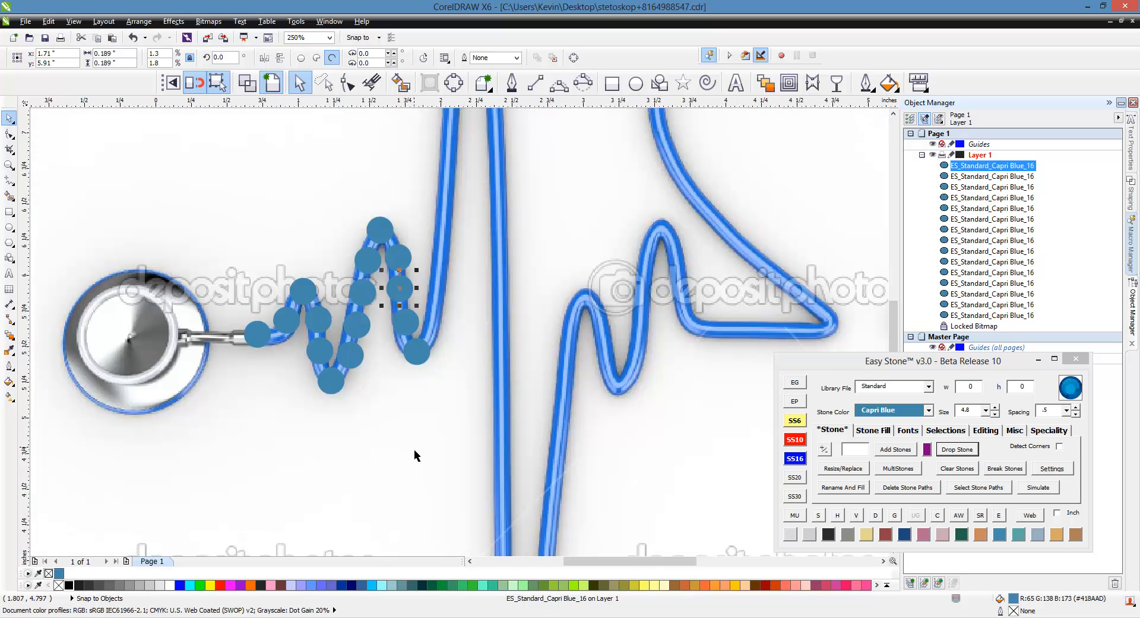
scroll(415, 449, down, 2)
scroll(444, 240, up, 2)
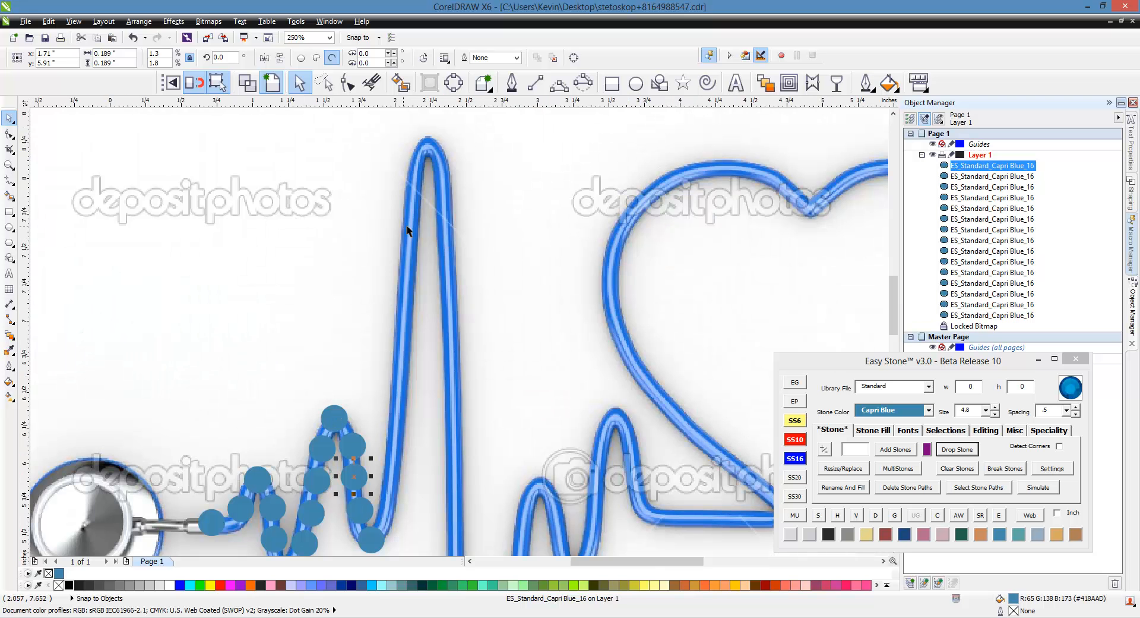
Place a stone copy on the tubing just past the second dip, where the tall rise begins.
scroll(389, 541, up, 1)
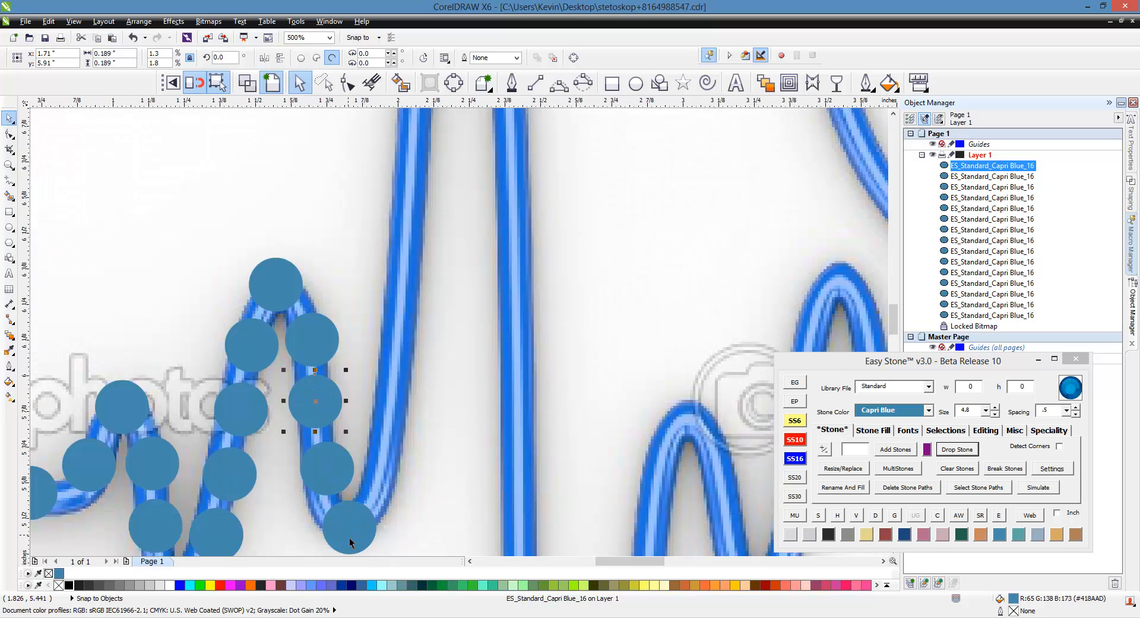
scroll(350, 538, up, 1)
click(428, 416)
scroll(402, 471, down, 1)
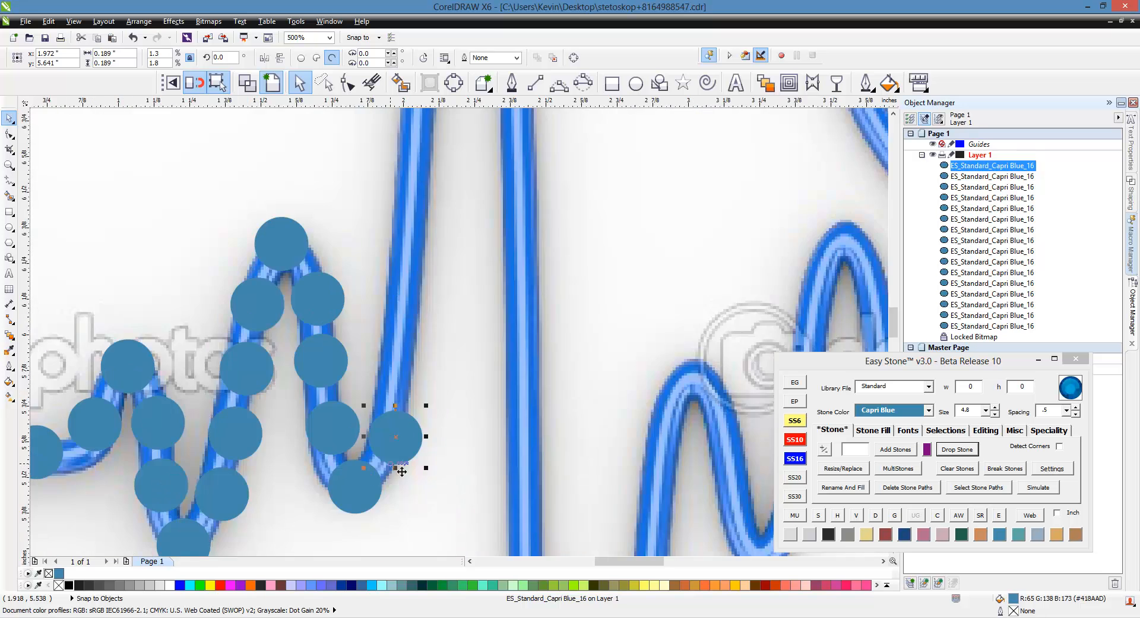
Place three stone copies at the top of the tallest peak, one centred on its tip and one on each side below.
scroll(402, 471, down, 1)
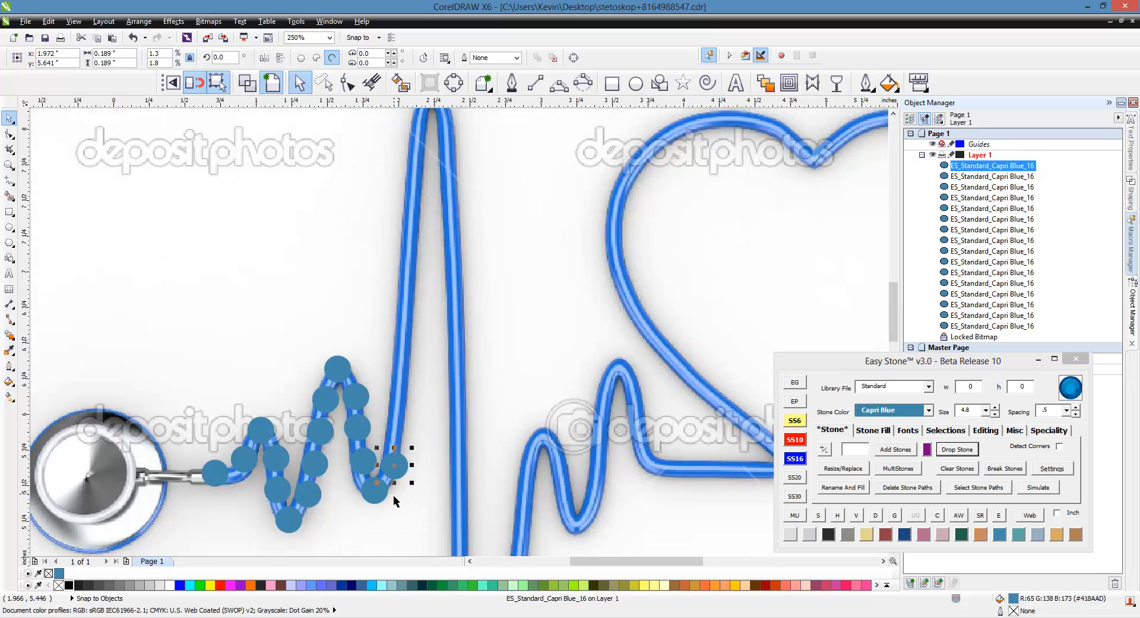
click(438, 168)
scroll(421, 315, down, 1)
scroll(440, 243, up, 1)
scroll(439, 380, up, 1)
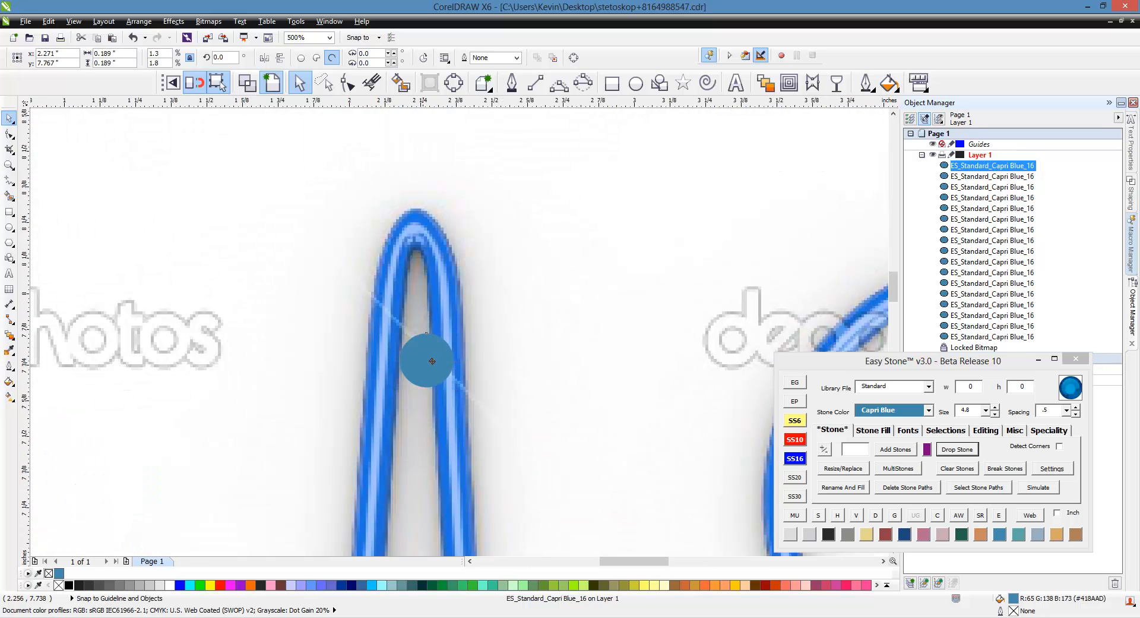
drag(432, 361, 421, 221)
scroll(416, 235, up, 1)
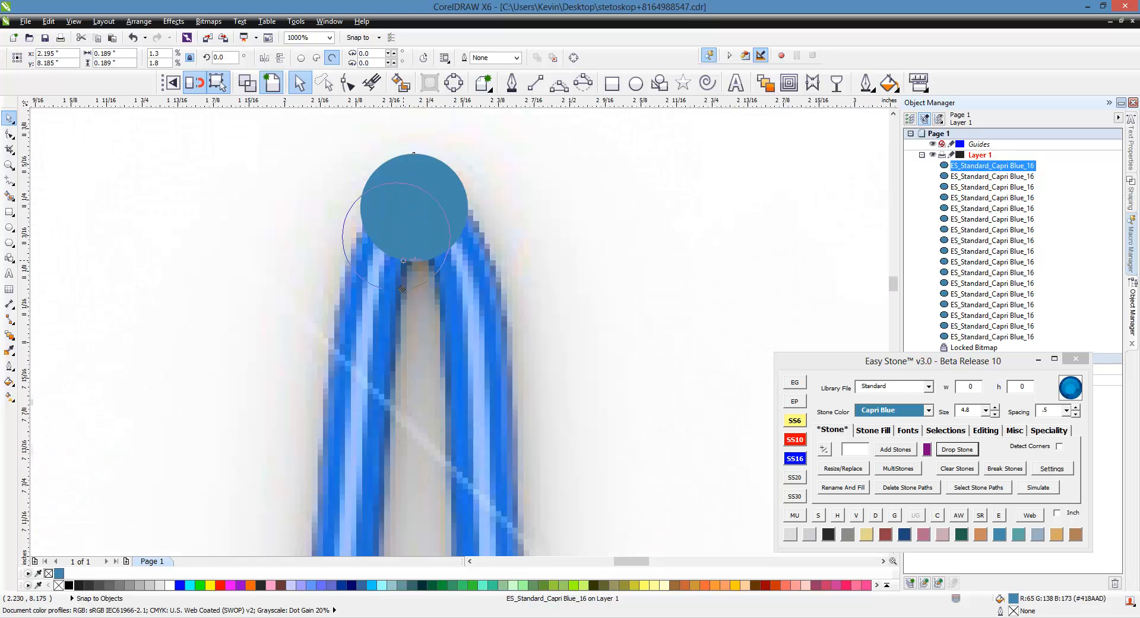
click(362, 359)
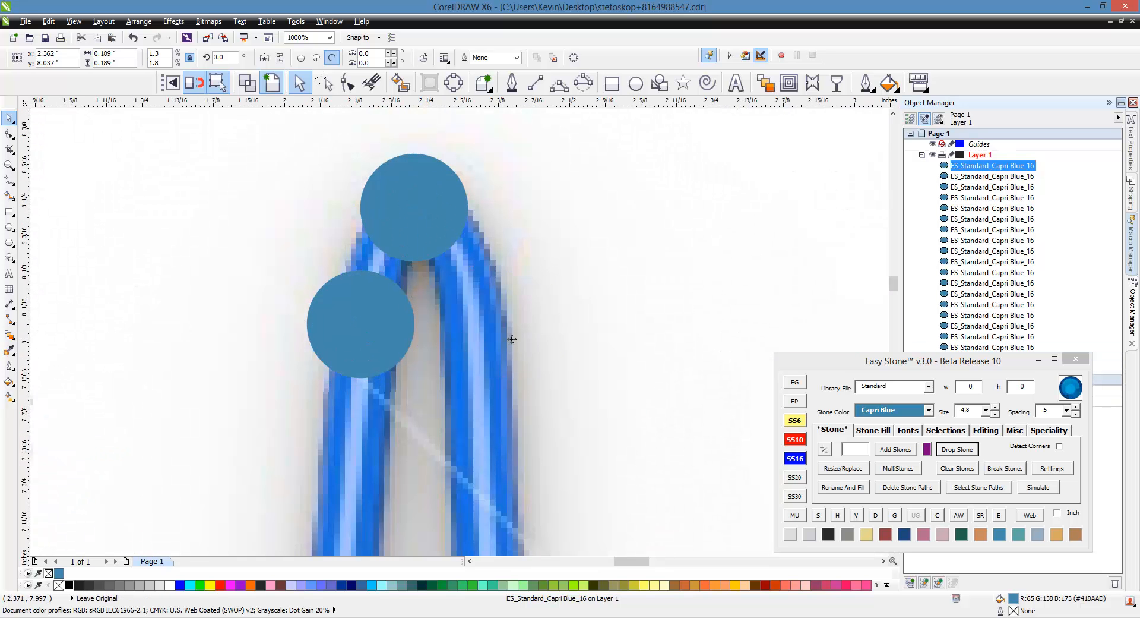
scroll(424, 174, down, 2)
Fill the tall rise with Add Stones between the stone beside the tallest peak and the one at the foot of the rise.
scroll(392, 183, down, 4)
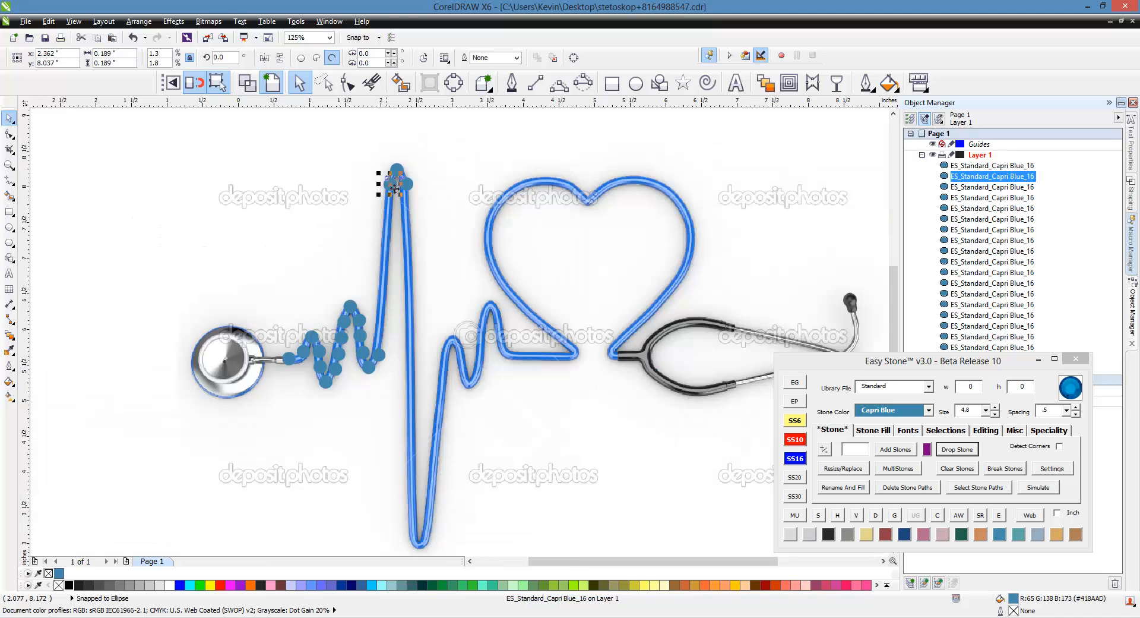
scroll(404, 199, up, 4)
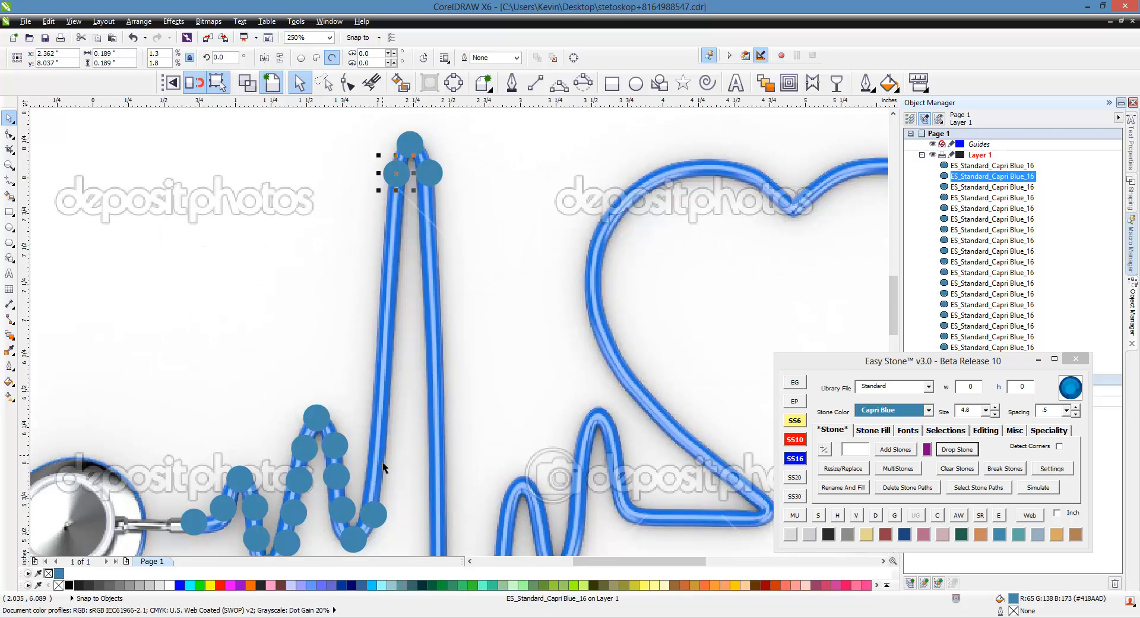
shift+click(376, 515)
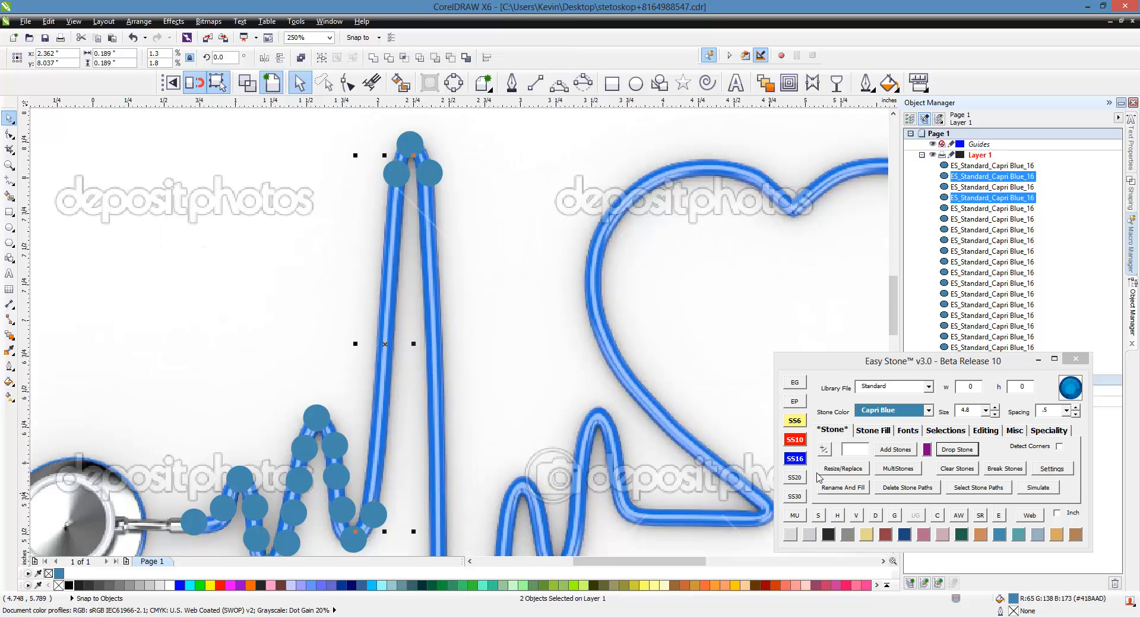
click(887, 450)
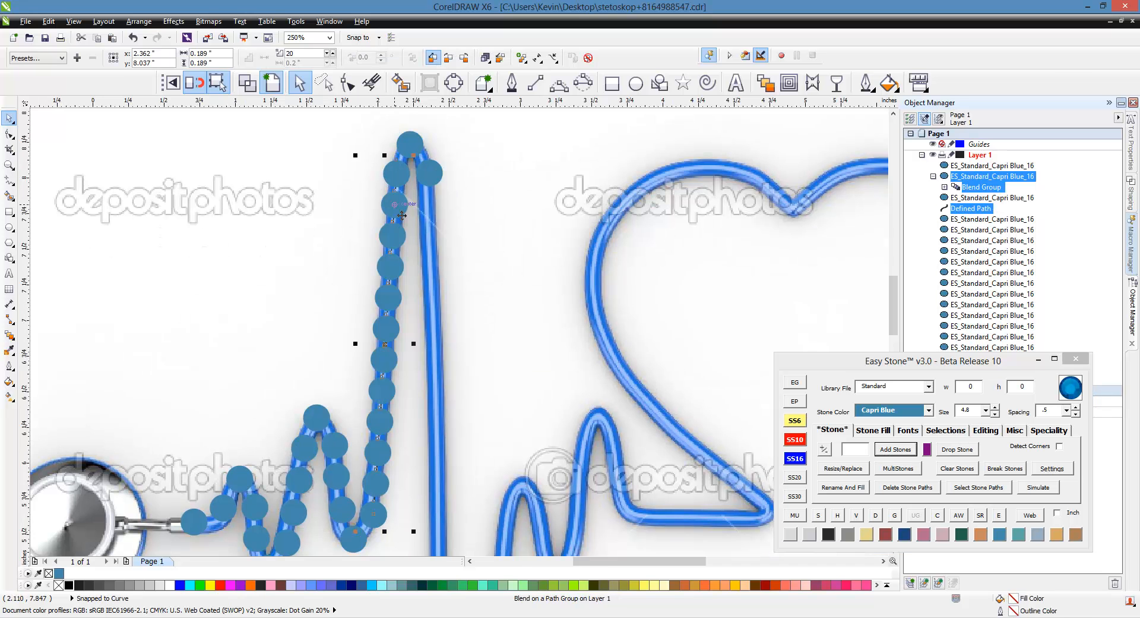
Try bending the path of the tall rise's stones toward the descending tubing and back out to the opposite side.
click(411, 484)
scroll(382, 367, up, 3)
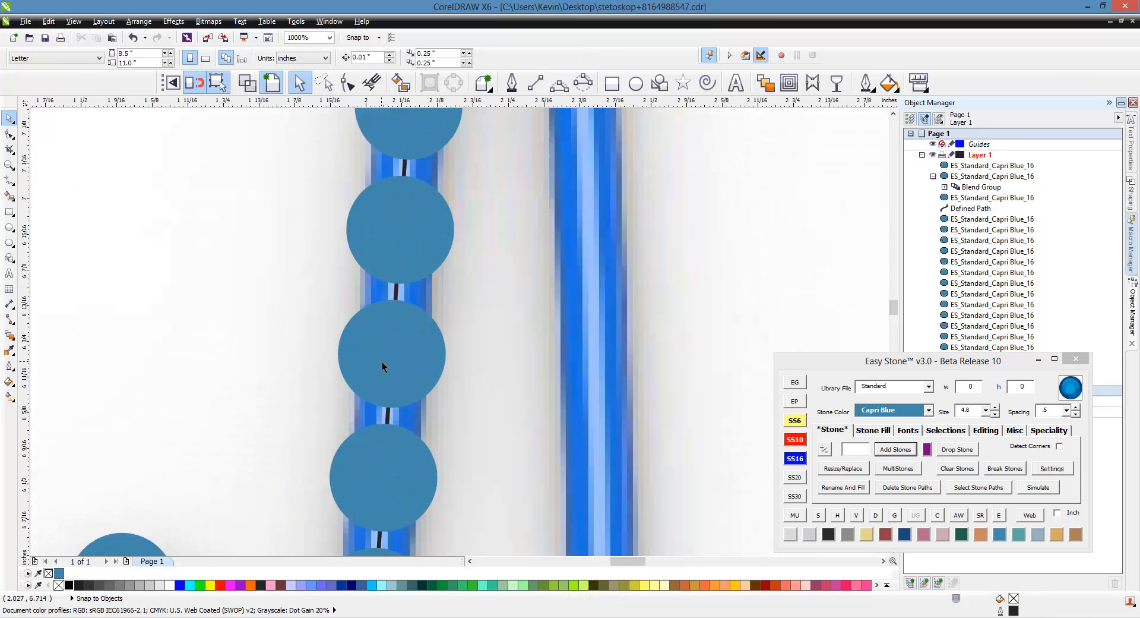
double_click(395, 298)
drag(397, 298, 565, 297)
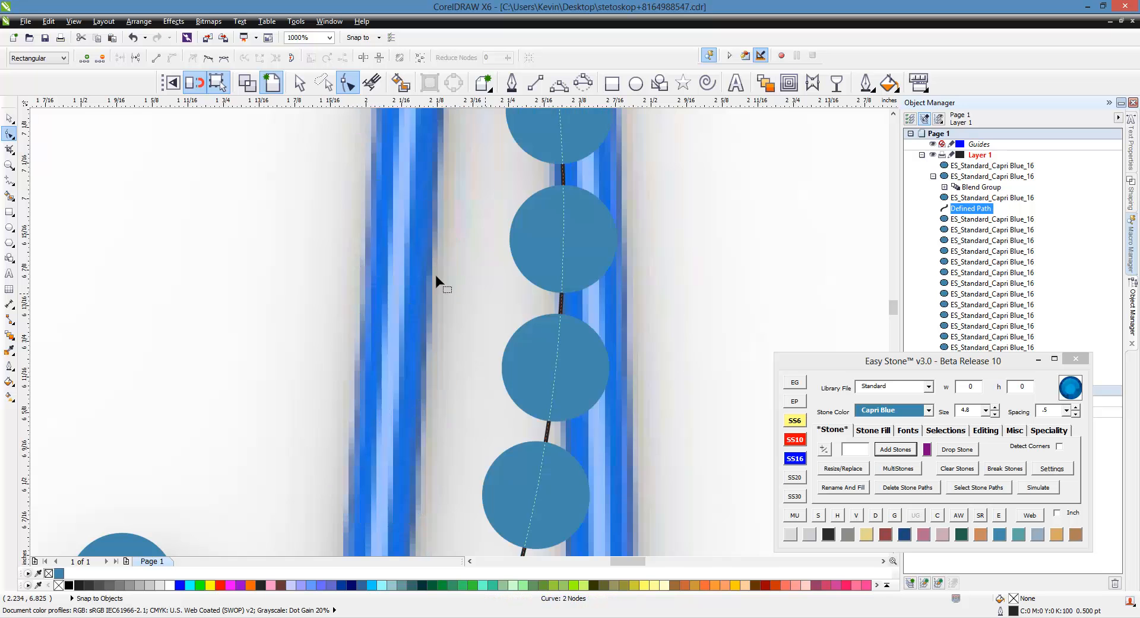
scroll(394, 276, down, 2)
scroll(396, 278, down, 2)
scroll(413, 279, up, 3)
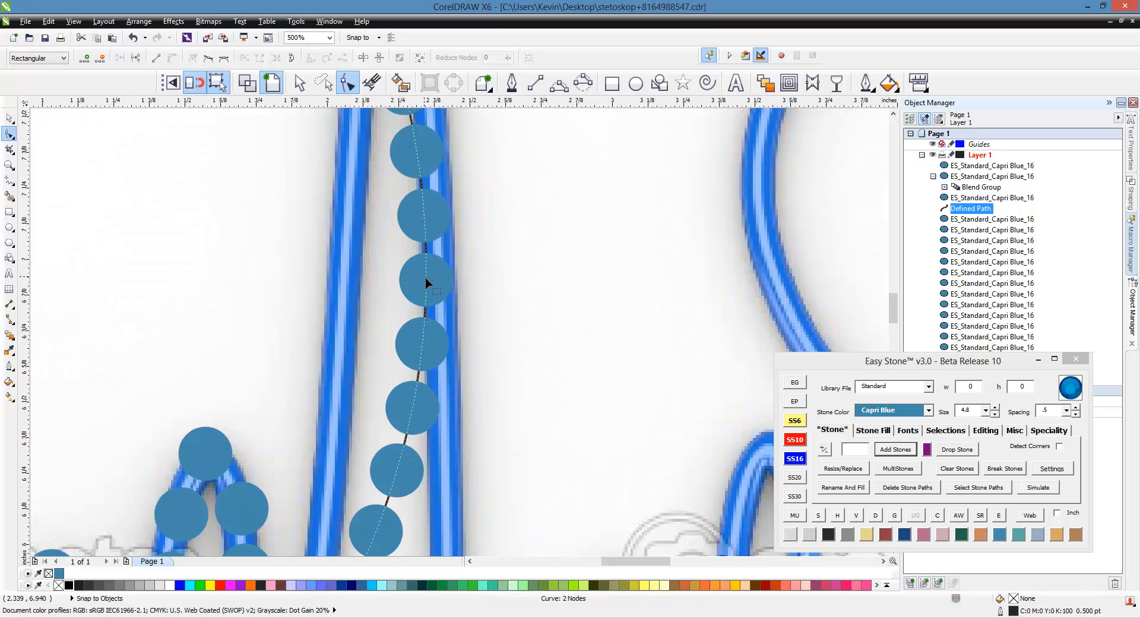
drag(426, 278, 291, 267)
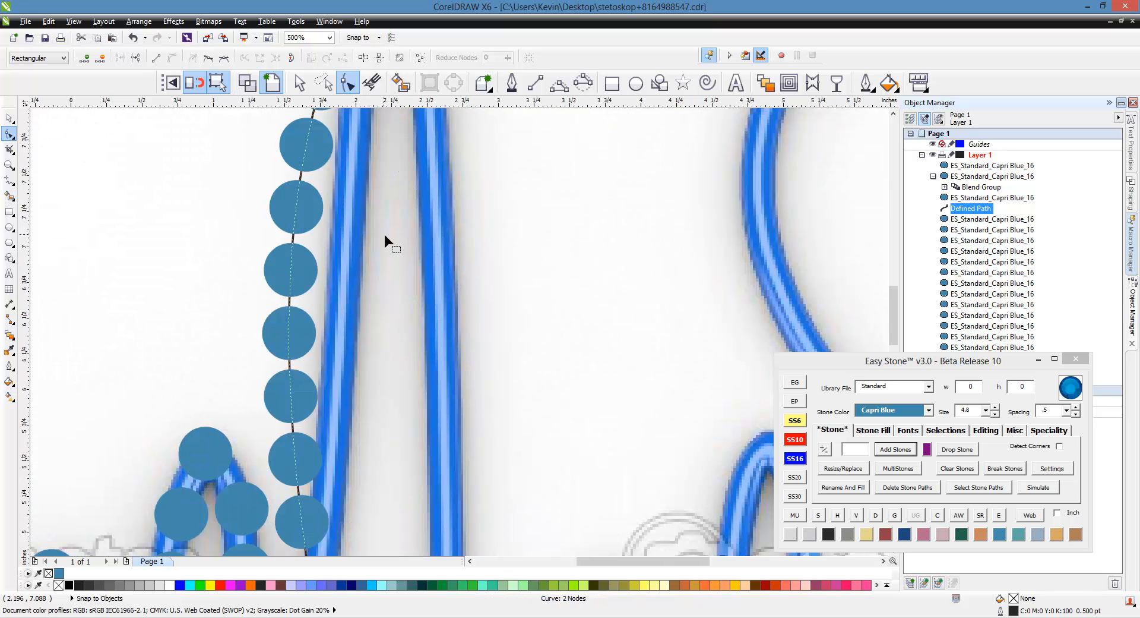
Bend the path back onto the tall rise so its stones follow the tubing, and leave node editing.
scroll(384, 234, down, 1)
scroll(319, 250, up, 1)
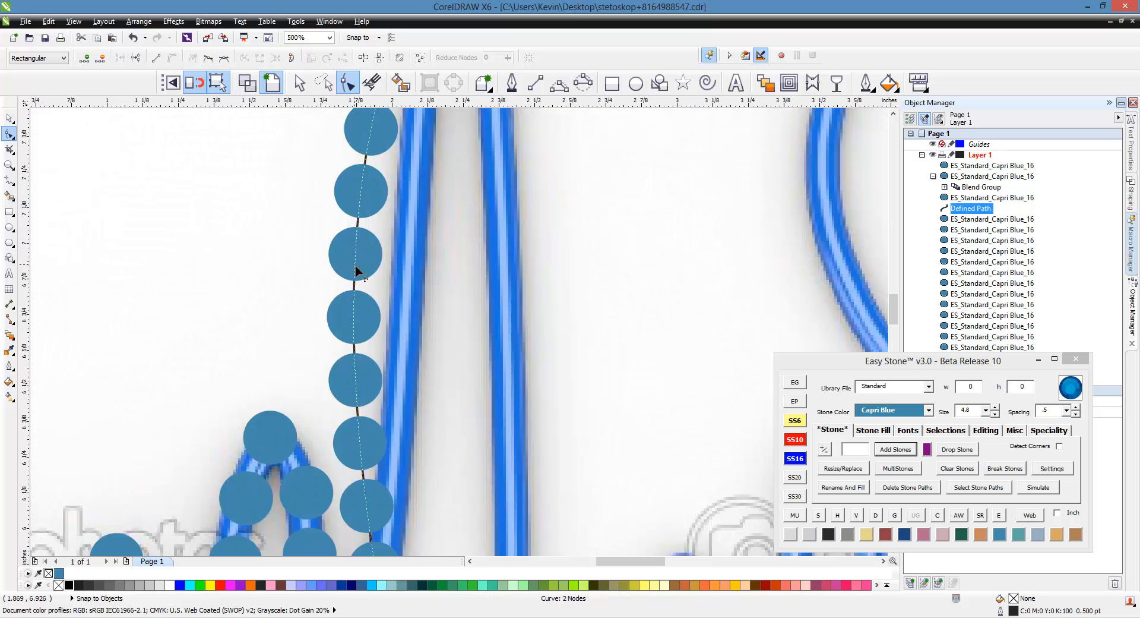
drag(357, 272, 433, 285)
scroll(433, 285, down, 1)
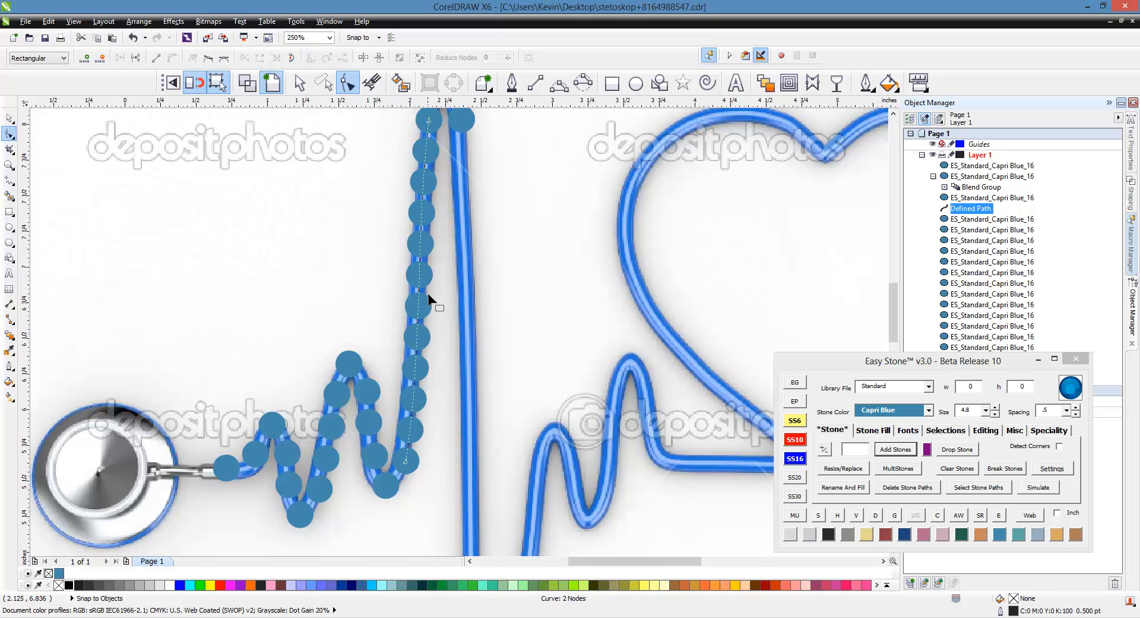
key(space)
click(394, 314)
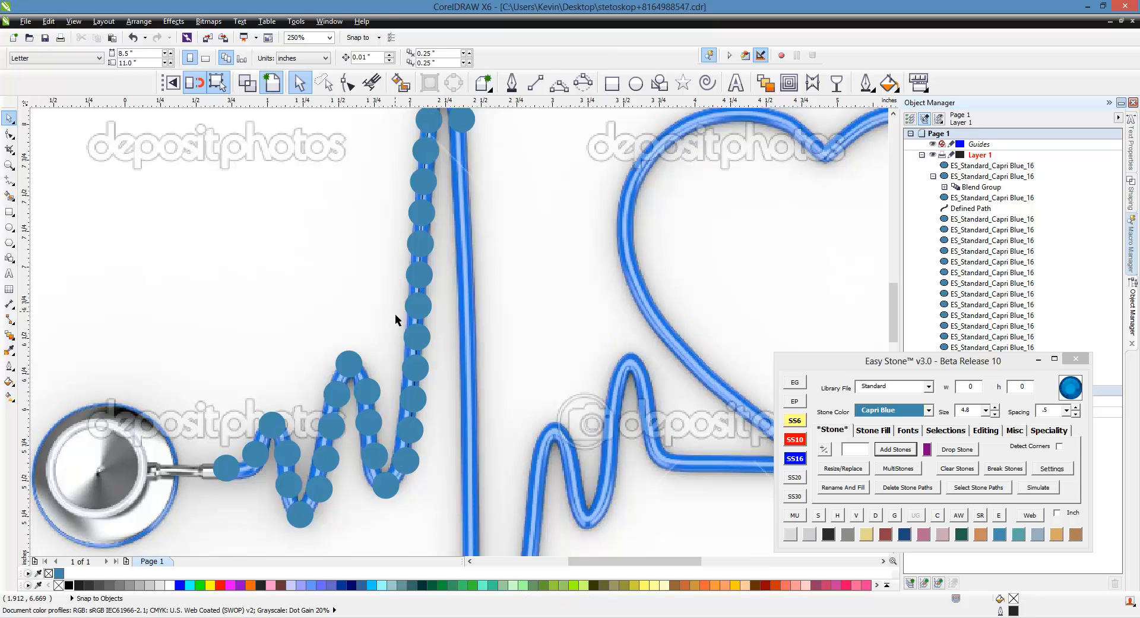
Place three stone copies at the deepest dip, one centred at its bottom and one on each side above.
scroll(393, 304, down, 1)
scroll(436, 191, down, 1)
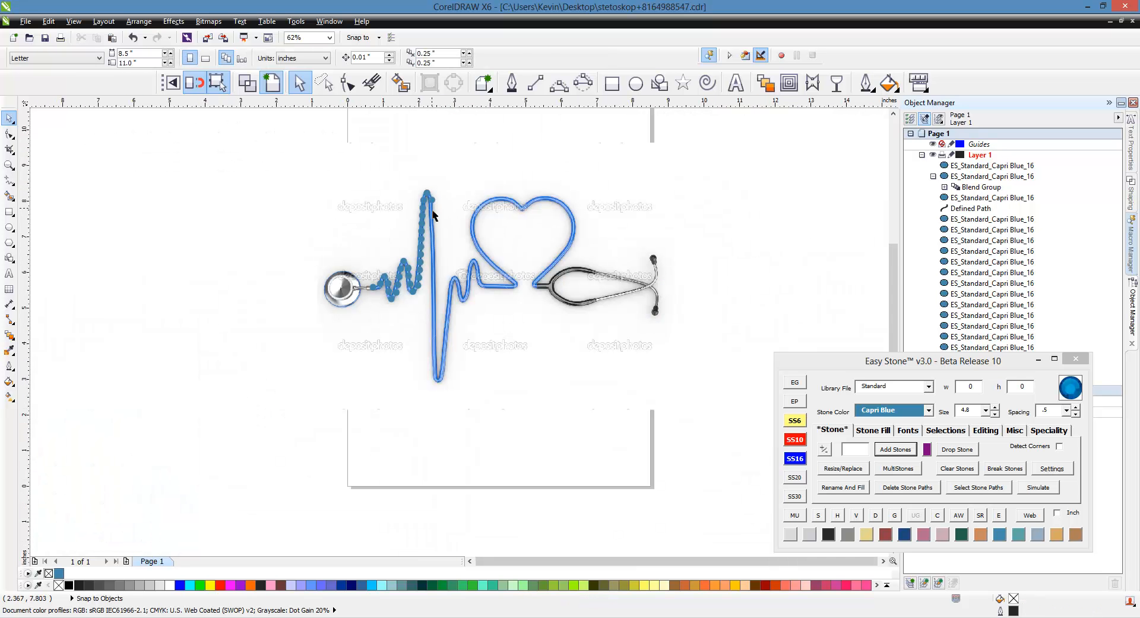
click(434, 211)
click(440, 378)
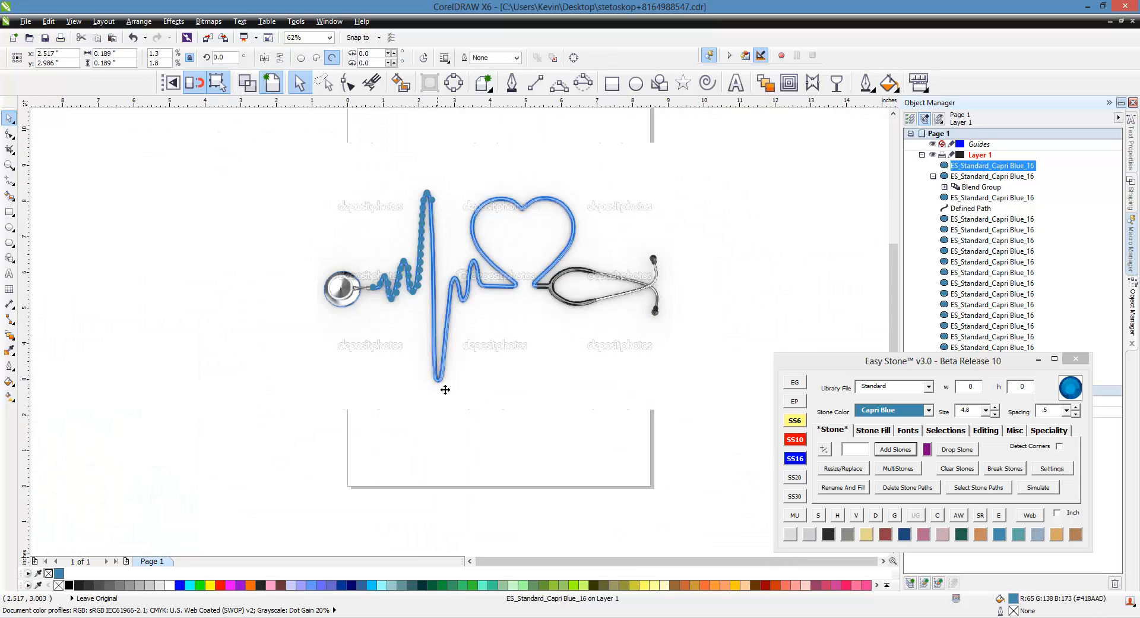
scroll(443, 386, up, 3)
drag(442, 356, 542, 283)
right_click(421, 301)
scroll(421, 301, up, 1)
scroll(485, 386, down, 2)
scroll(468, 420, down, 1)
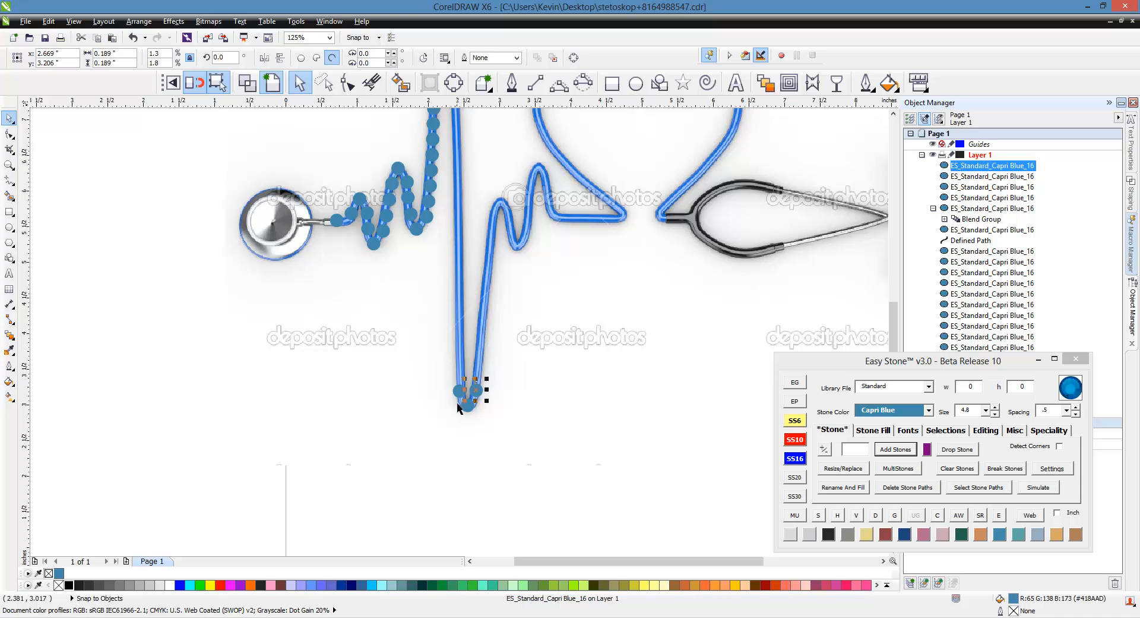
Fill the long descent with Add Stones between the stone beside the deepest dip and the one beside the tallest peak.
click(459, 400)
scroll(461, 445, down, 1)
scroll(461, 219, up, 1)
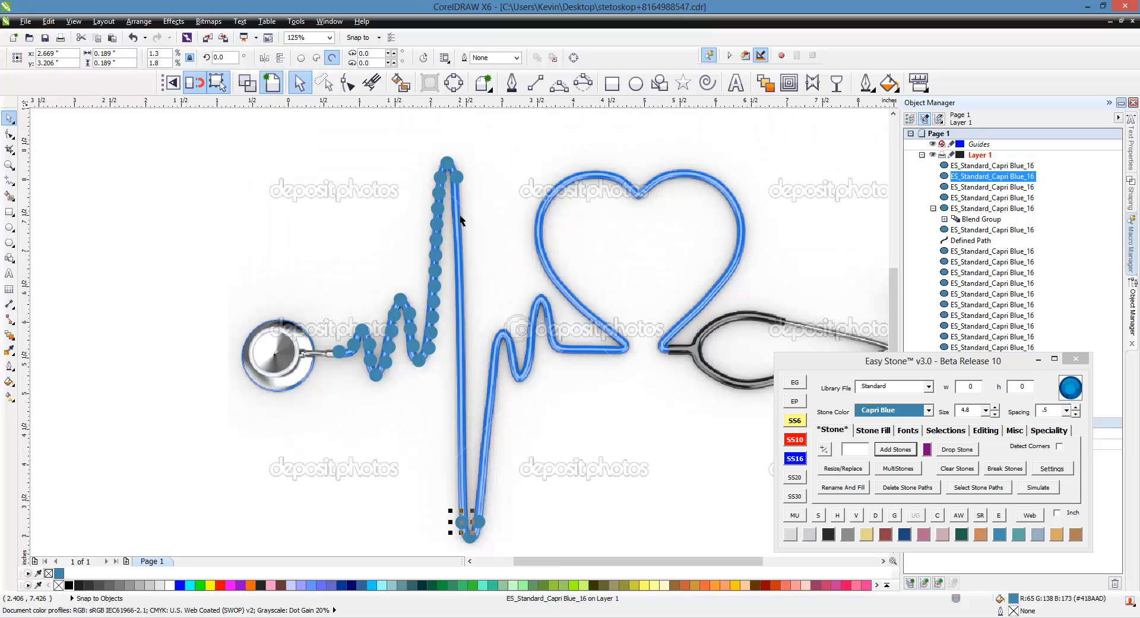
shift+click(459, 182)
click(888, 448)
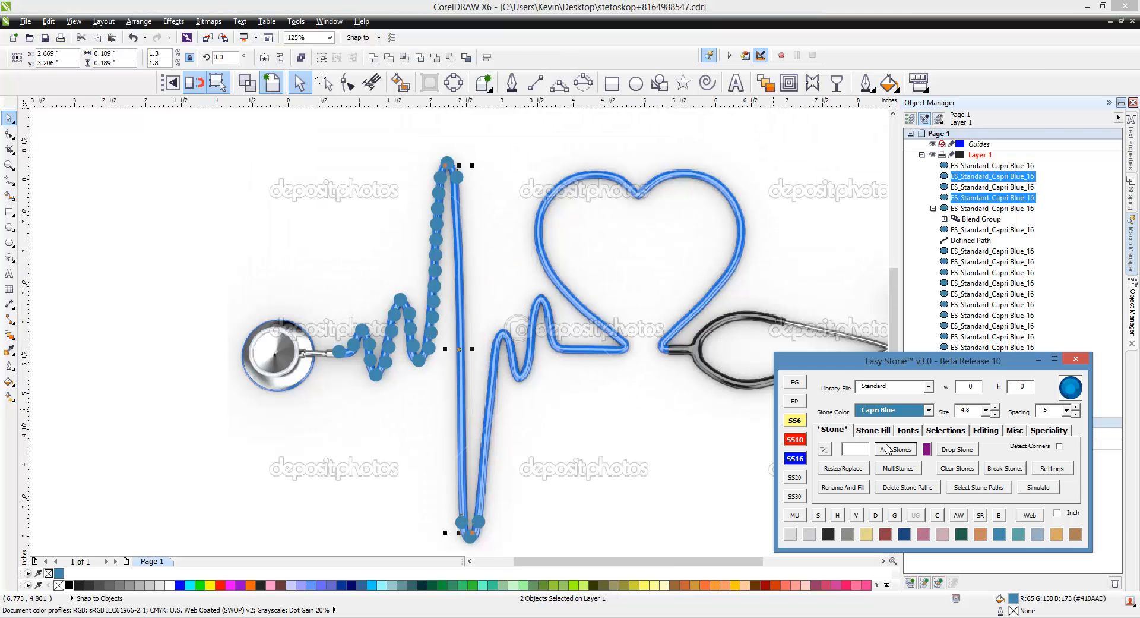
click(888, 448)
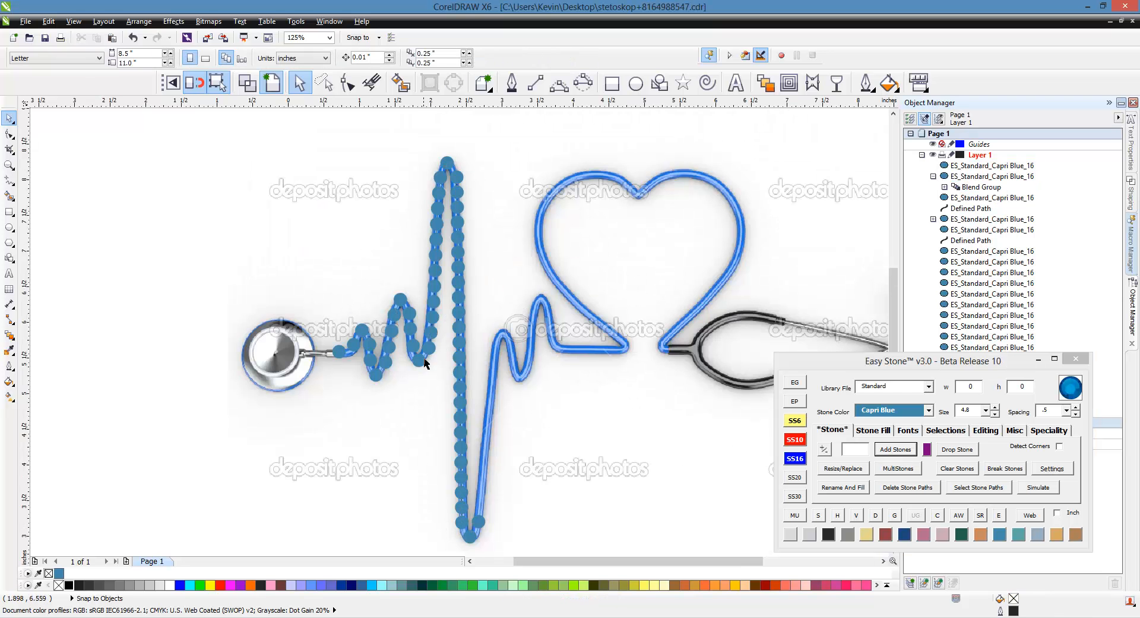
Place three stone copies on the first small peak after the deepest dip, one on its tip and one on each side.
scroll(522, 516, up, 2)
click(446, 532)
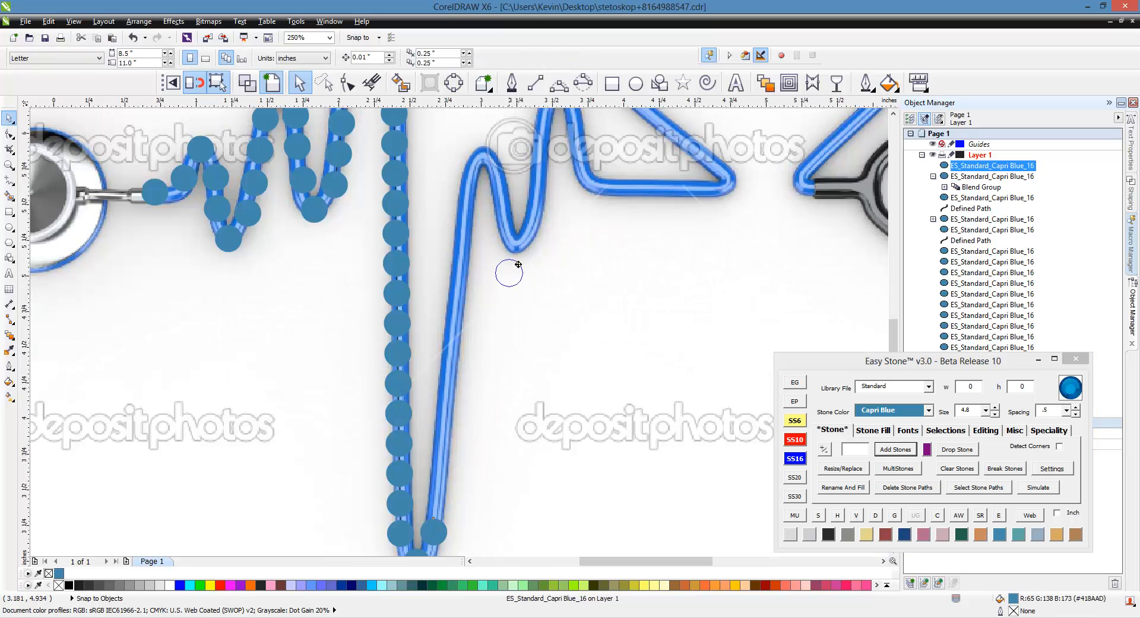
click(484, 174)
scroll(484, 173, up, 4)
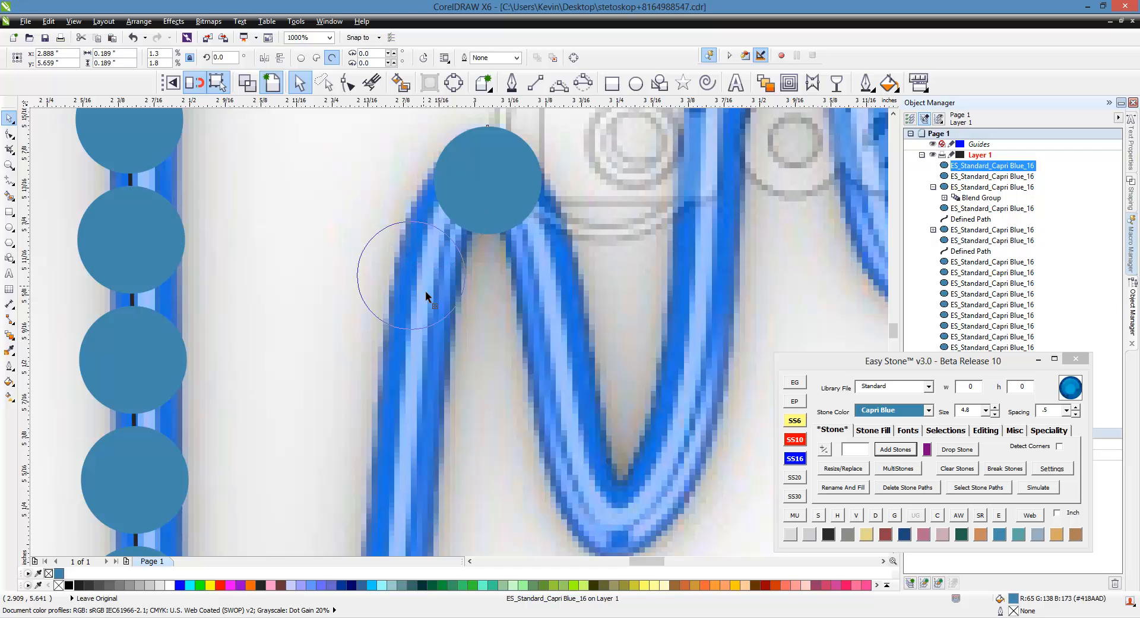
click(425, 294)
click(548, 288)
scroll(559, 238, down, 2)
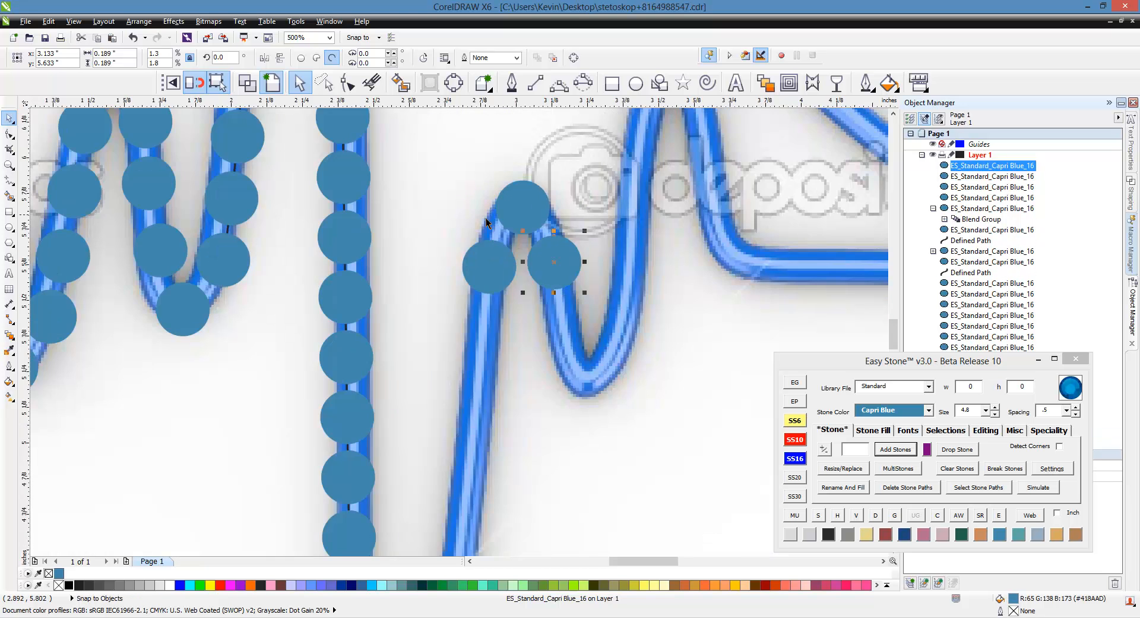
Fill the rise out of the deepest dip with Add Stones between its lowest stone and the one beside the small peak.
scroll(486, 218, down, 4)
shift+click(469, 399)
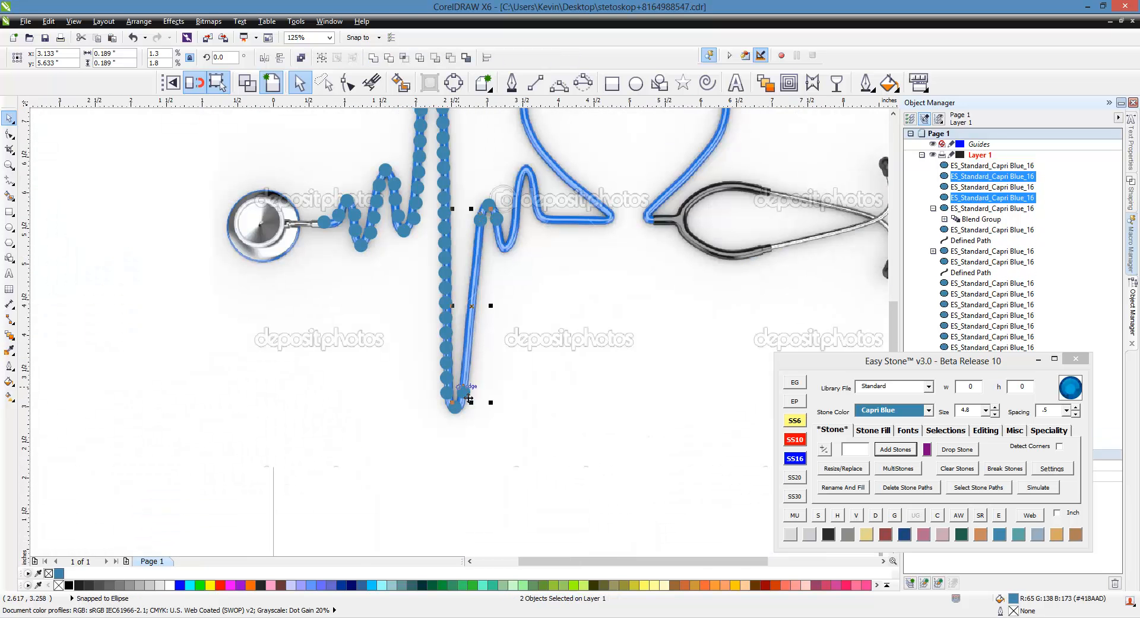
click(619, 388)
Place three stone copies down from the small peak, through the bottom of the next dip and onto the following rise.
scroll(503, 219, up, 4)
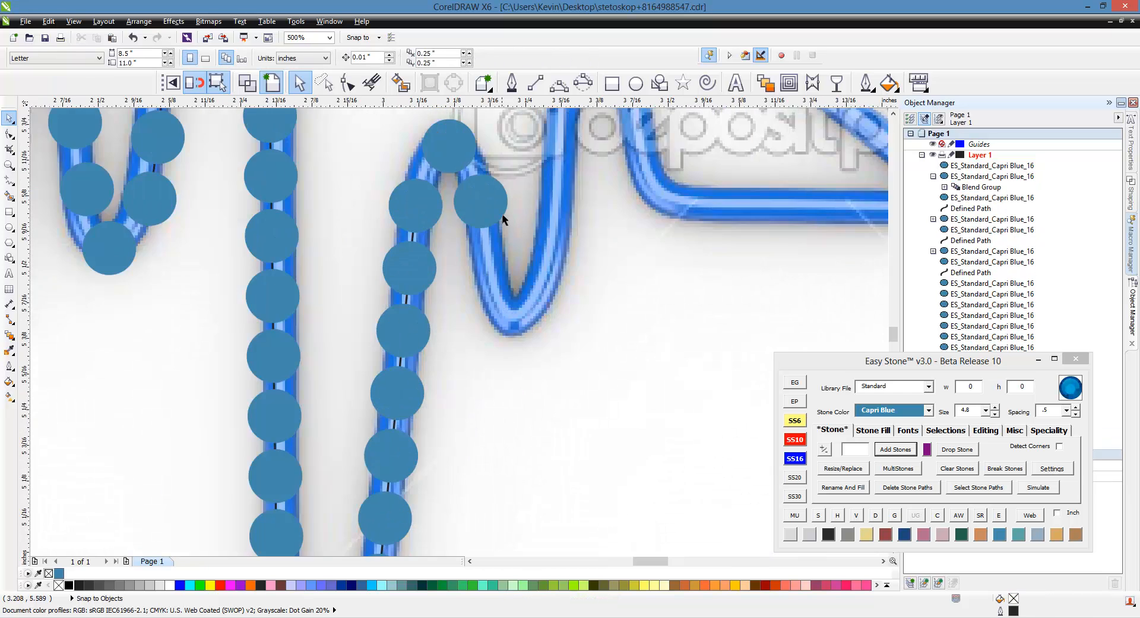
scroll(504, 220, up, 2)
click(476, 306)
click(527, 418)
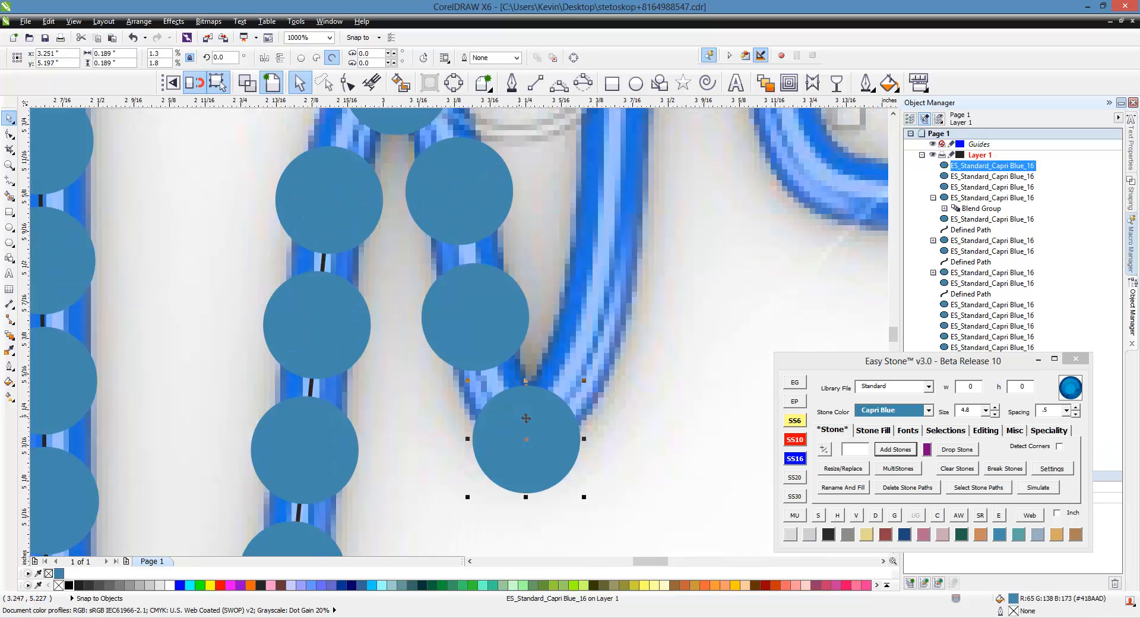
scroll(502, 410, down, 2)
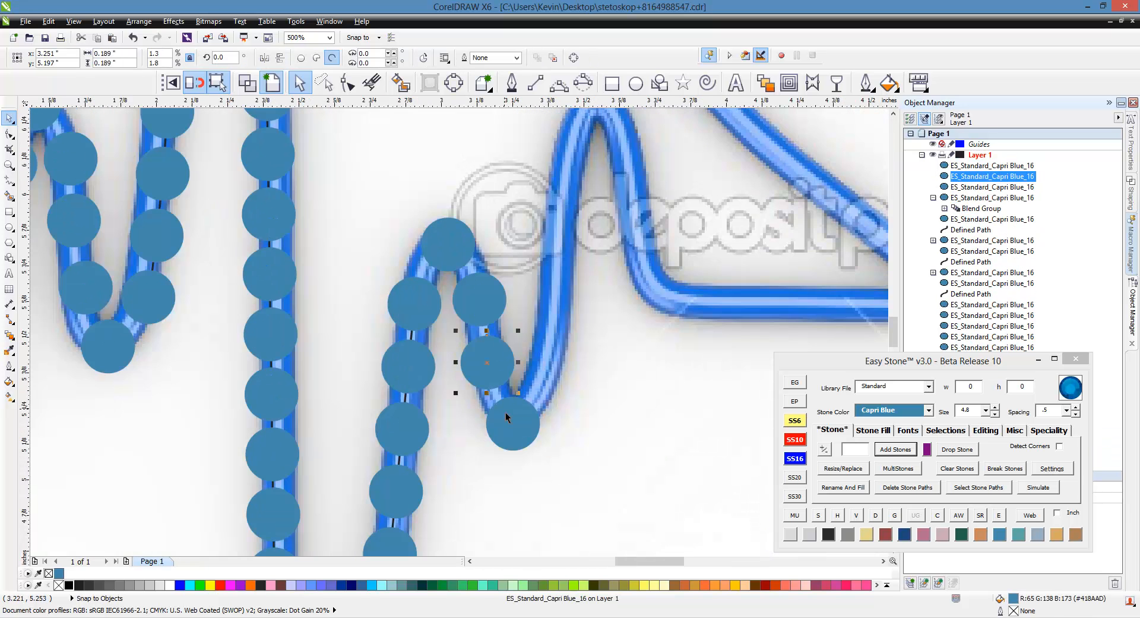
click(553, 373)
scroll(532, 417, down, 2)
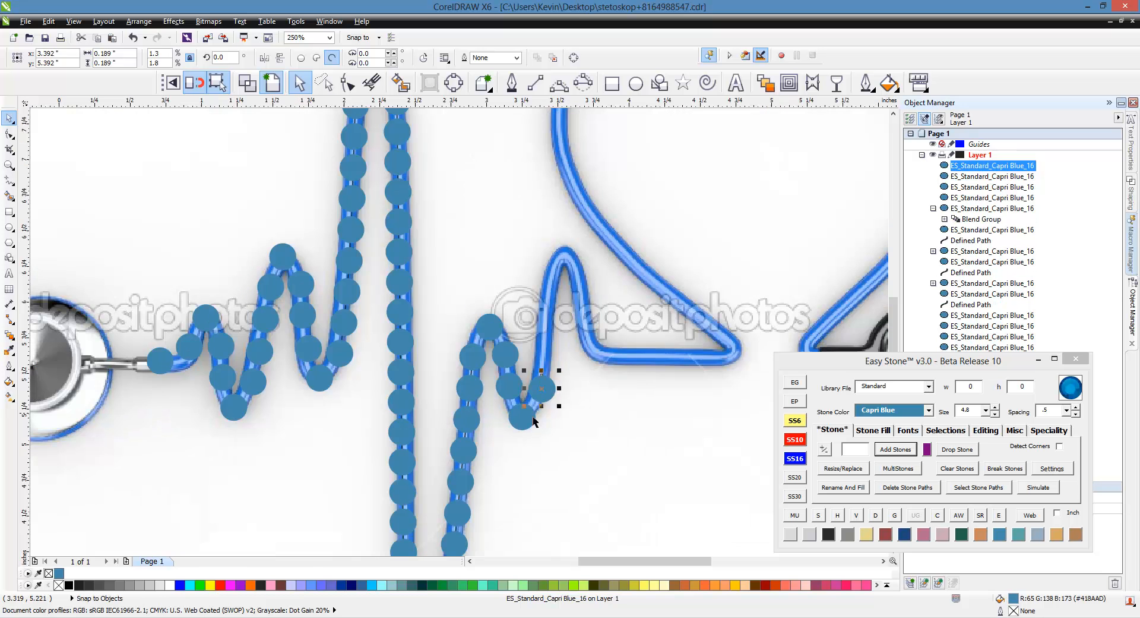
Place three stone copies on the last peak before the heart, one on its tip and one on each side, and fine-tune their positions.
click(562, 248)
scroll(559, 249, up, 2)
scroll(571, 269, up, 2)
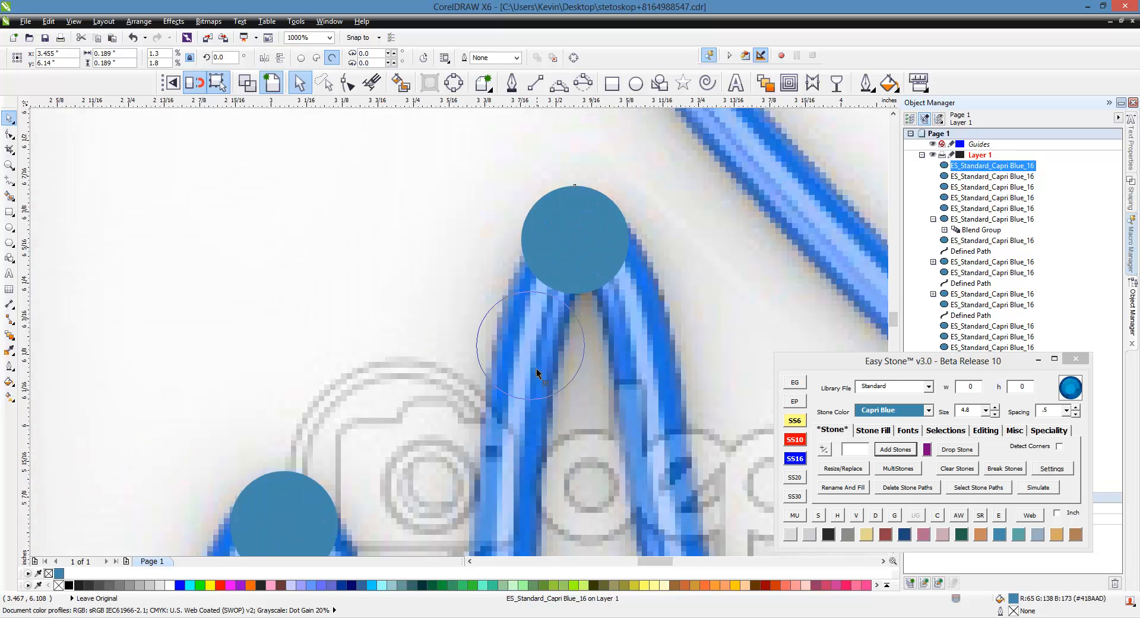
click(516, 359)
click(637, 372)
scroll(473, 233, down, 4)
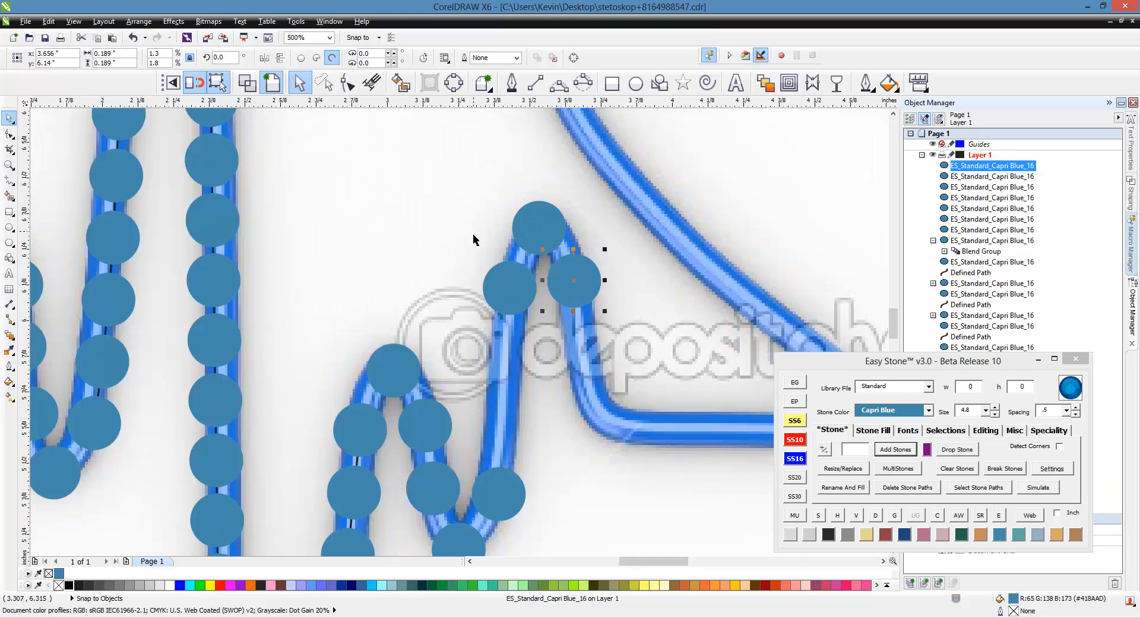
scroll(524, 289, up, 4)
click(617, 297)
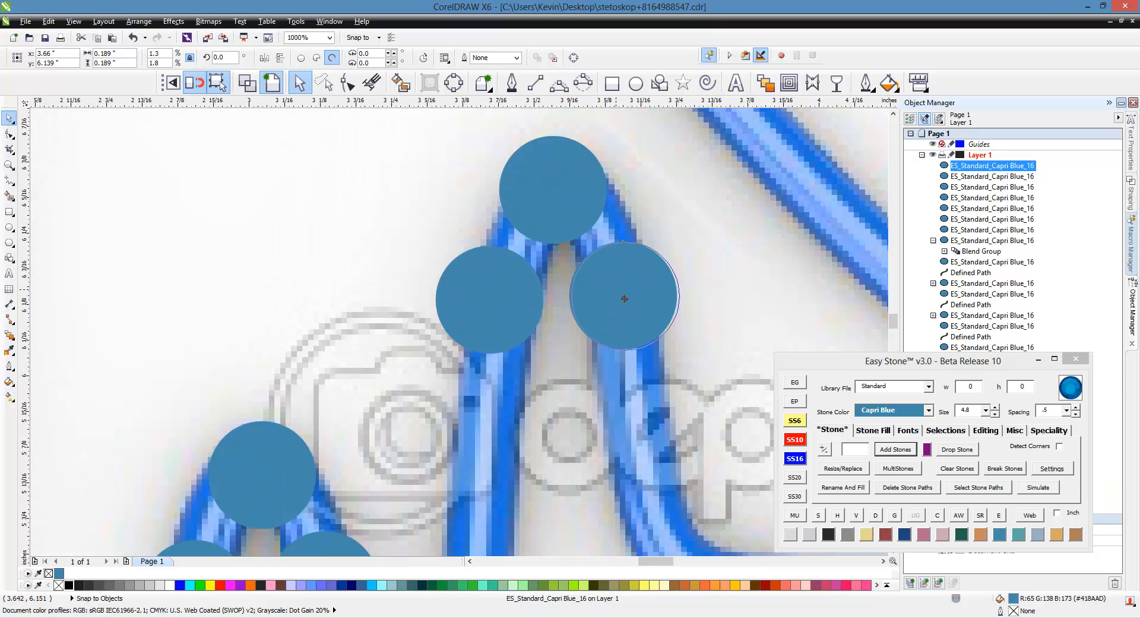
scroll(416, 179, down, 2)
click(388, 177)
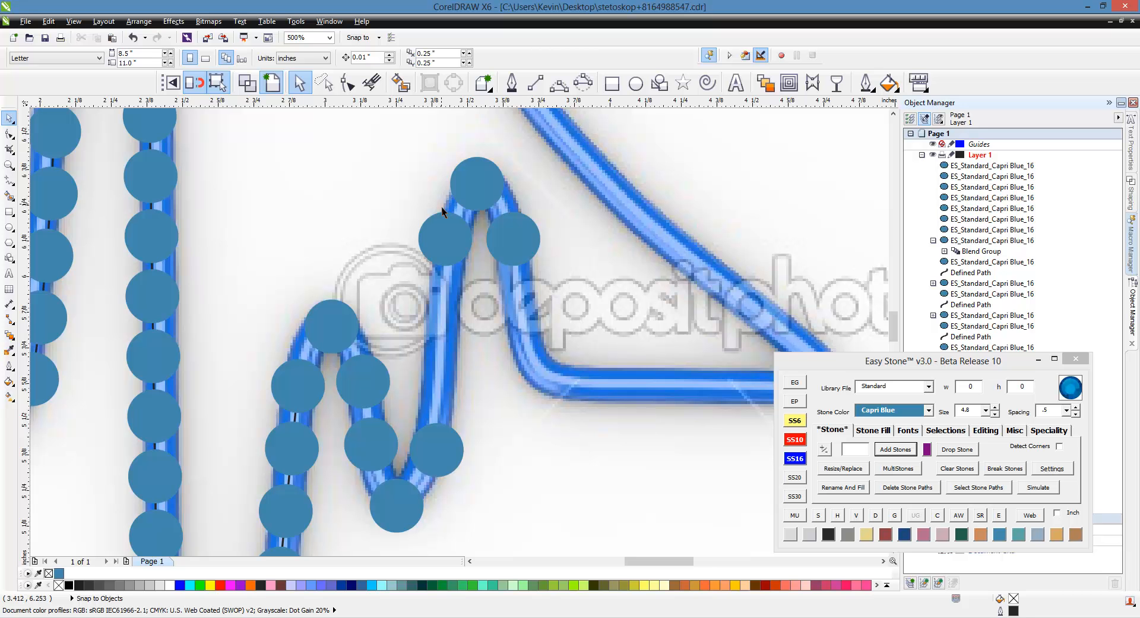
Place two stone copies on the rise between the dip and the last peak before the heart.
click(445, 324)
click(444, 401)
scroll(443, 386, up, 2)
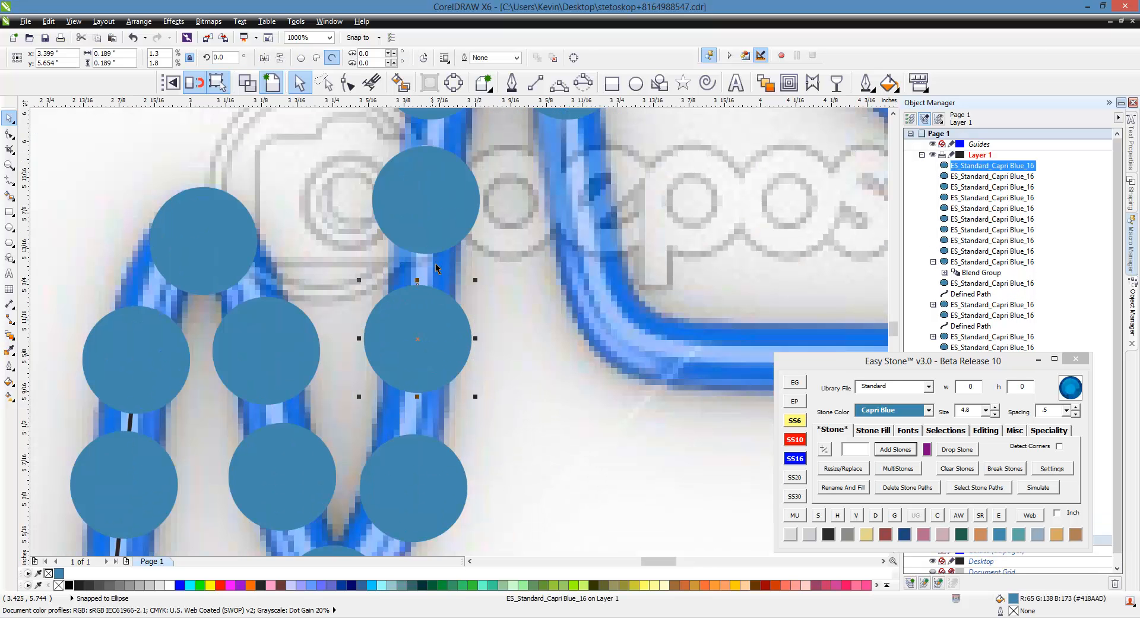
scroll(419, 307, down, 2)
click(493, 282)
scroll(512, 184, up, 1)
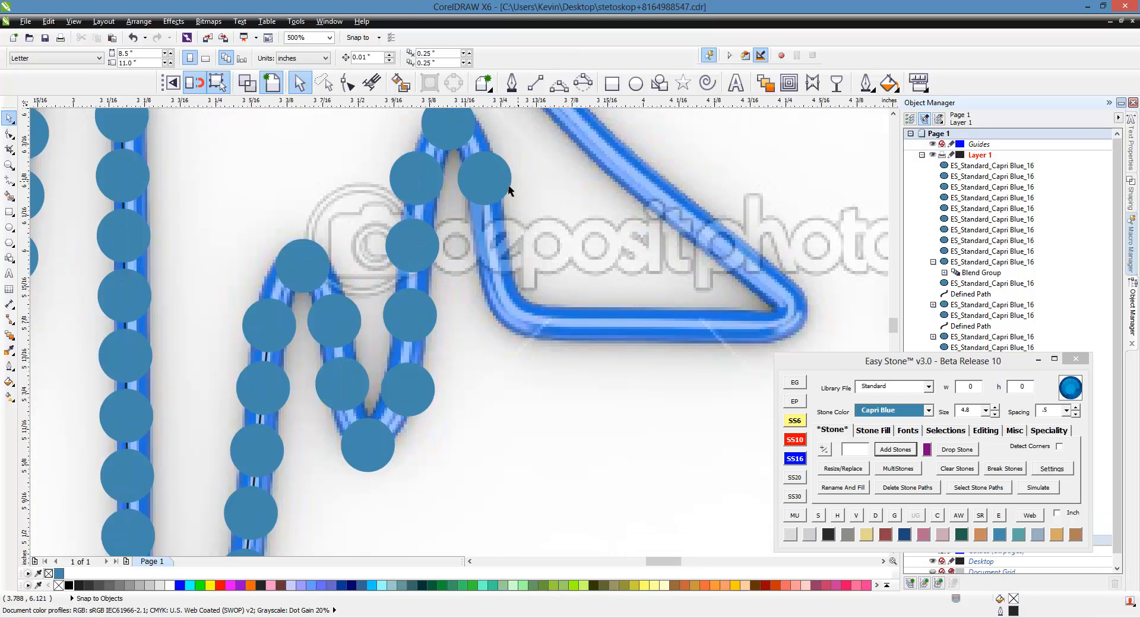
Place two stone copies down the far side of the last peak, one midway and one on the bend into the horizontal run.
scroll(403, 219, down, 1)
scroll(453, 218, up, 1)
drag(409, 193, 422, 328)
right_click(474, 468)
right_click(422, 327)
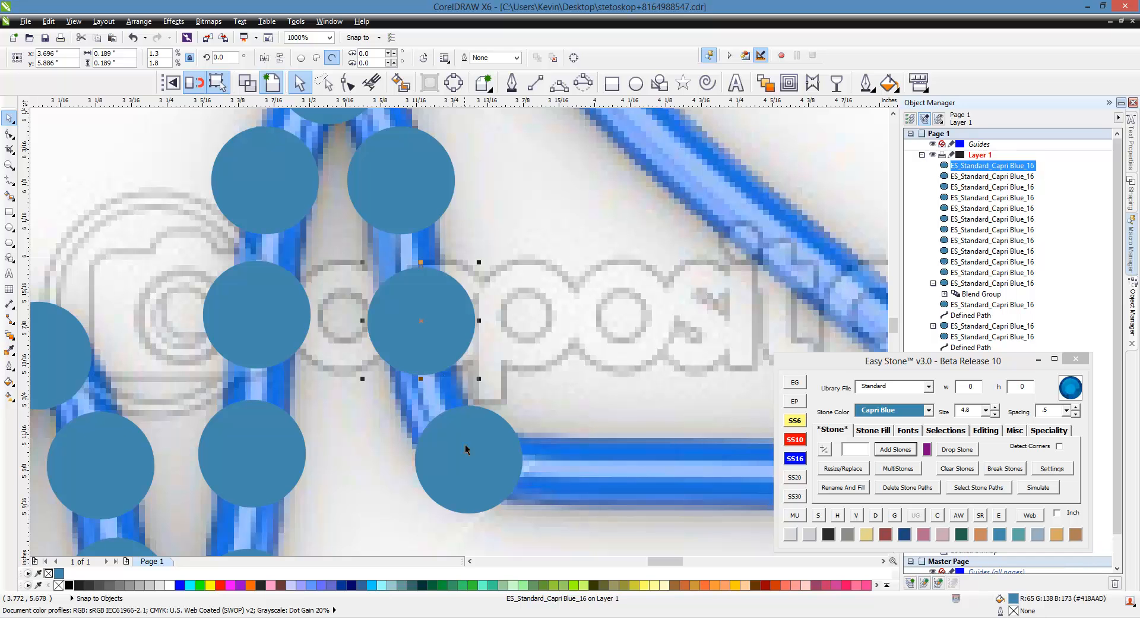
drag(465, 445, 460, 443)
scroll(282, 265, down, 1)
click(388, 392)
Copy a stone to the heart's lower-left tip, fill the horizontal run with Add Stones and convert the blend into separate stones.
scroll(380, 380, down, 1)
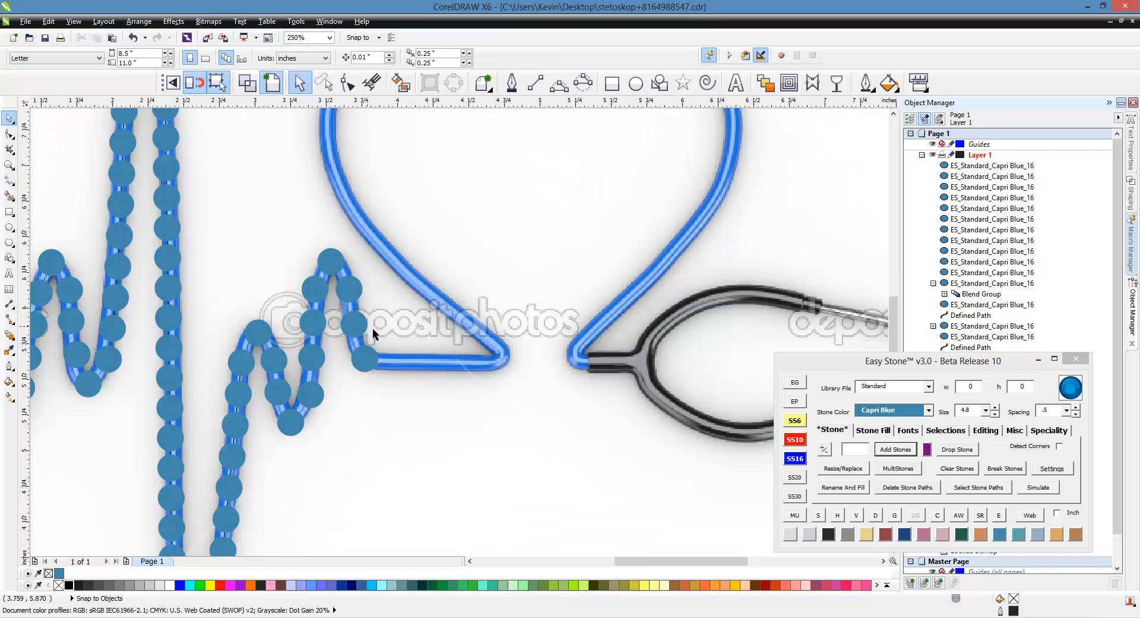
scroll(386, 270, down, 1)
scroll(409, 509, up, 2)
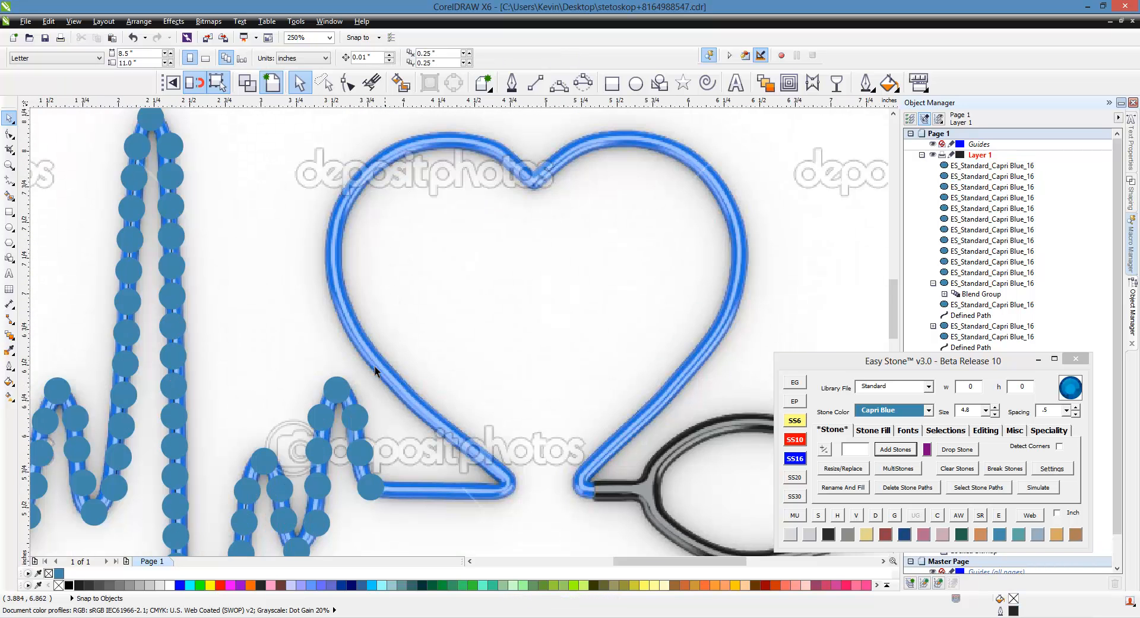
drag(355, 501, 620, 503)
right_click(621, 503)
shift+click(359, 496)
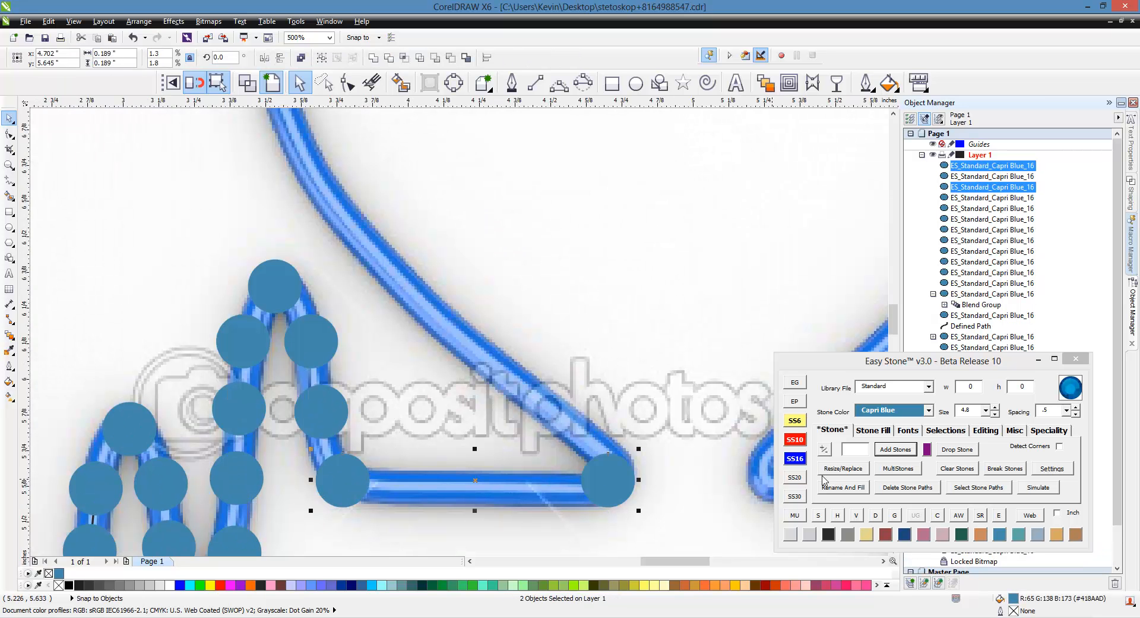
click(896, 451)
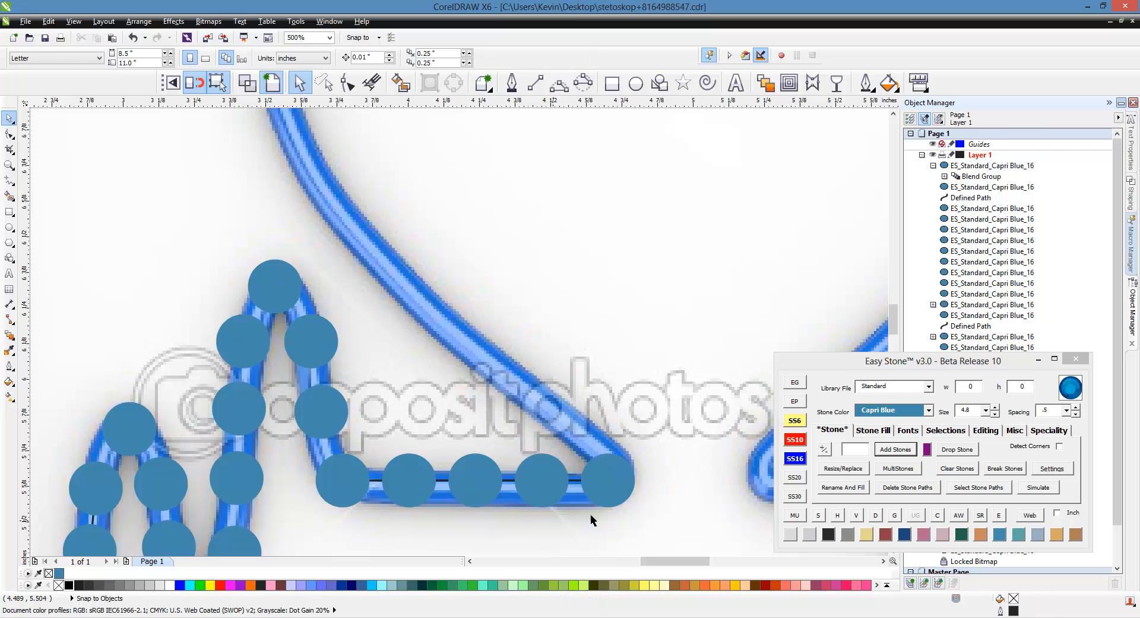
click(877, 516)
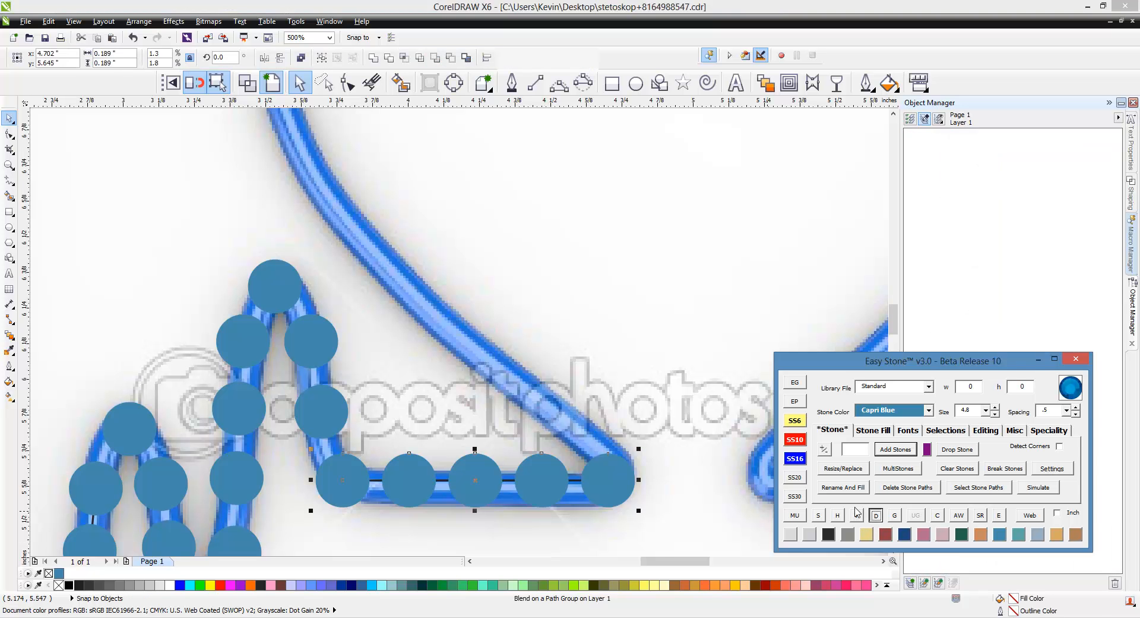
Place stone copies at the start of the heart's left side just above the tip and in the notch at its top.
scroll(630, 485, up, 2)
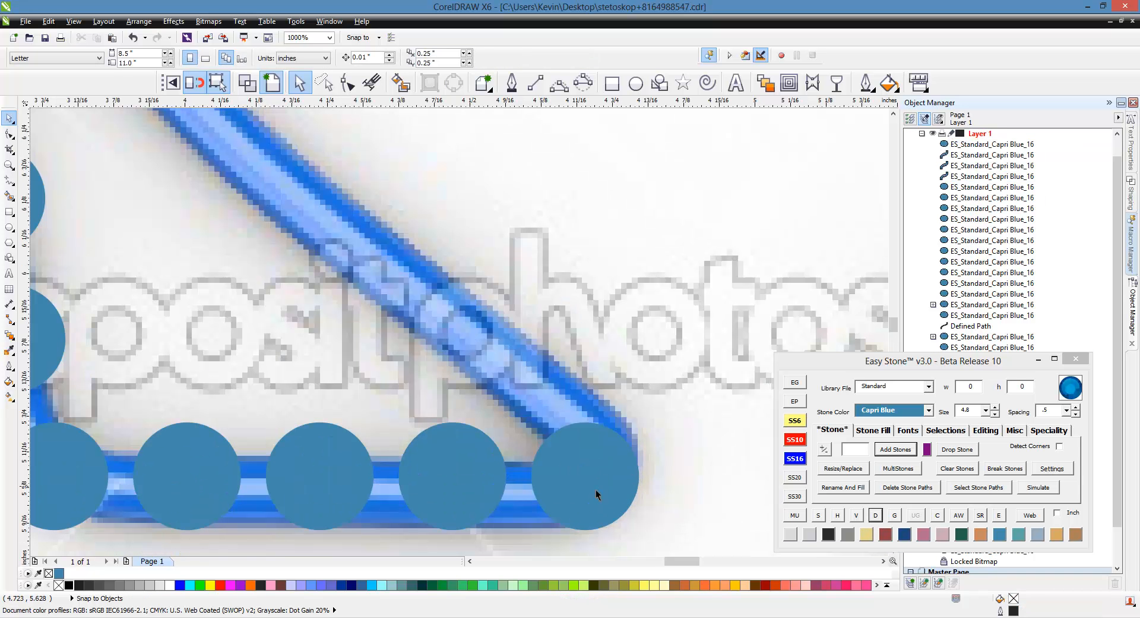
click(526, 379)
scroll(458, 396, down, 6)
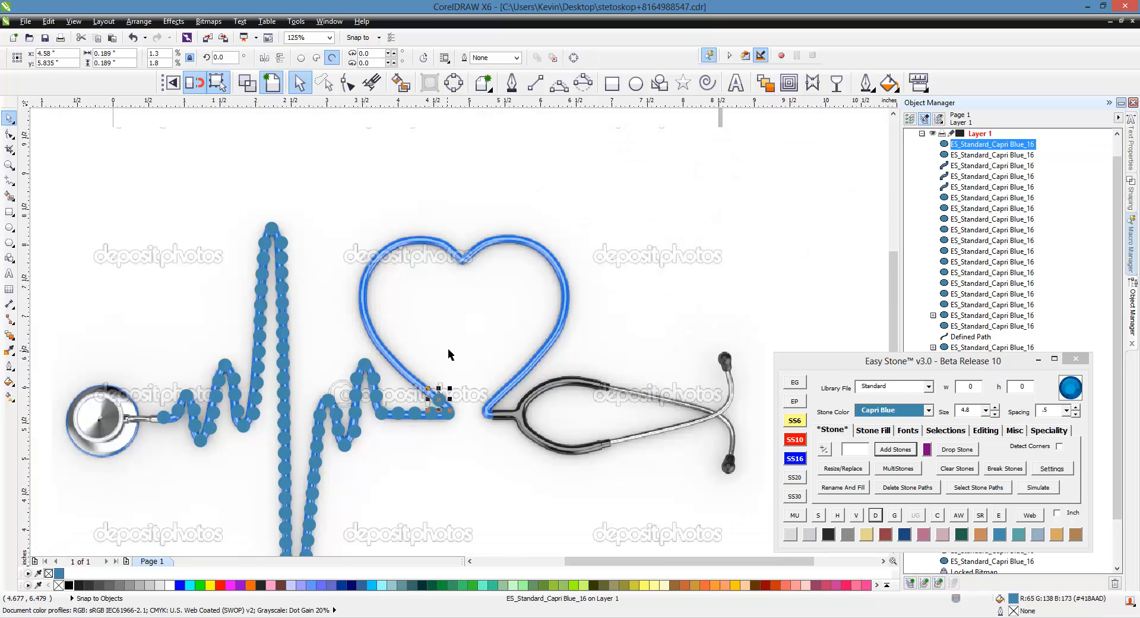
scroll(436, 331, up, 2)
drag(441, 492, 488, 221)
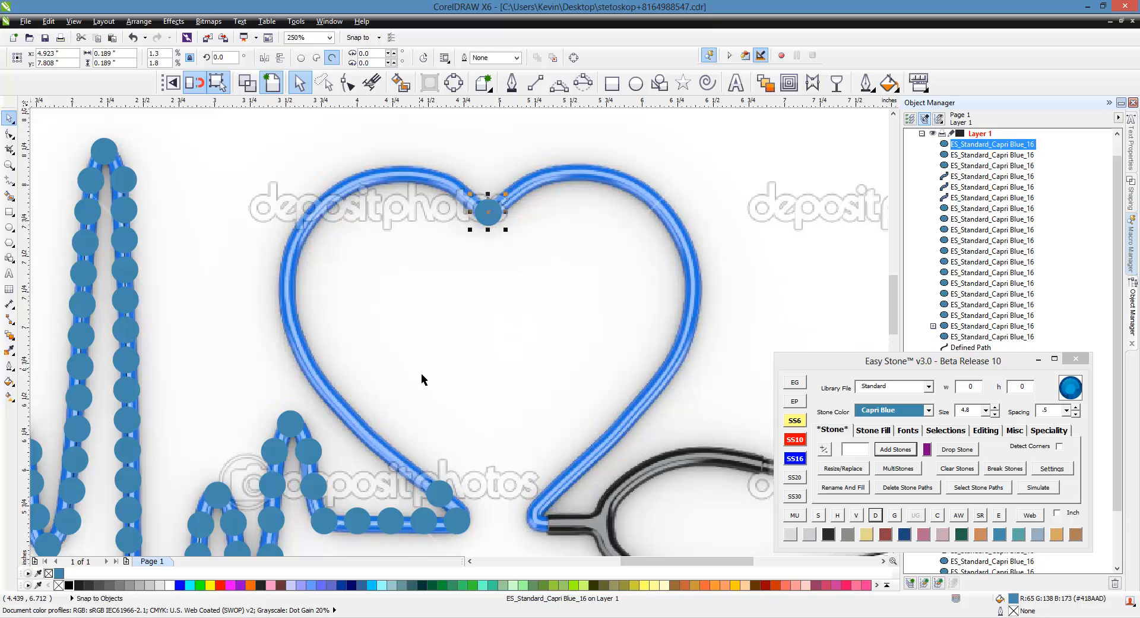
Run Add Stones between the stone above the heart's lower-left tip and the stone in the top notch.
shift+click(437, 494)
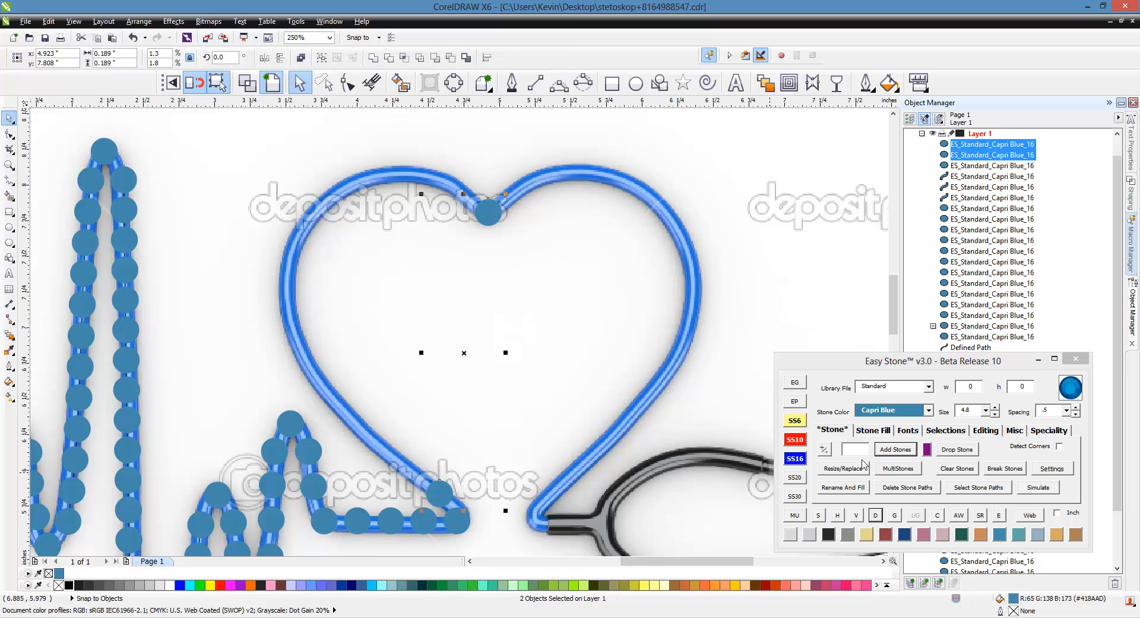
click(882, 453)
click(515, 309)
Bend the straight stone path toward the heart's left side and stretch its two curve handles outward to follow the tubing.
click(470, 324)
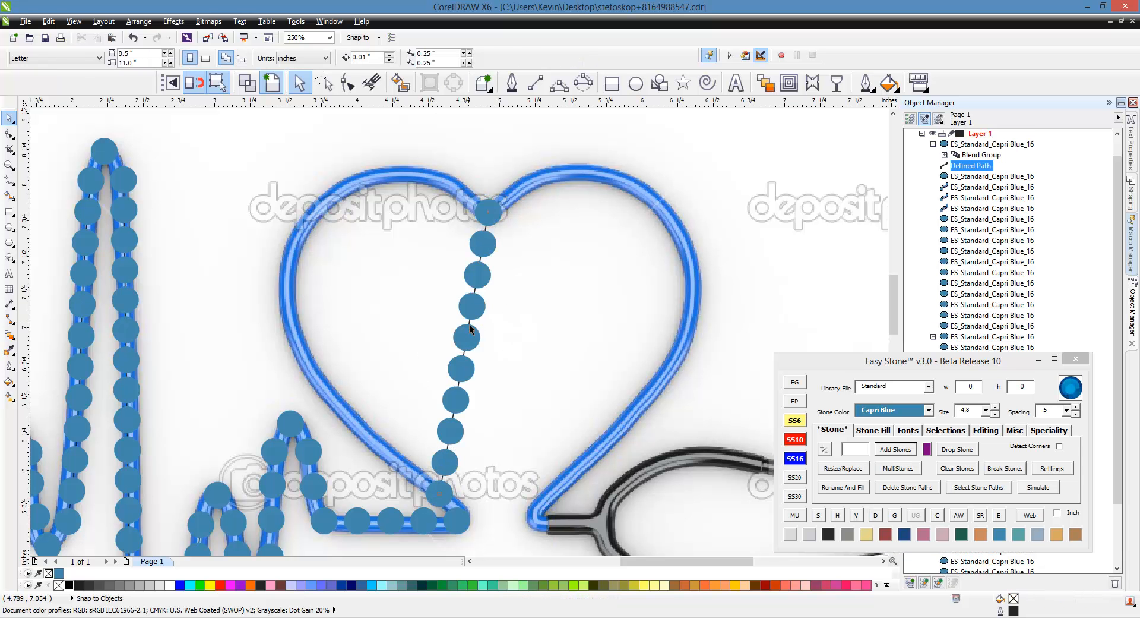
key(F10)
drag(469, 340, 308, 318)
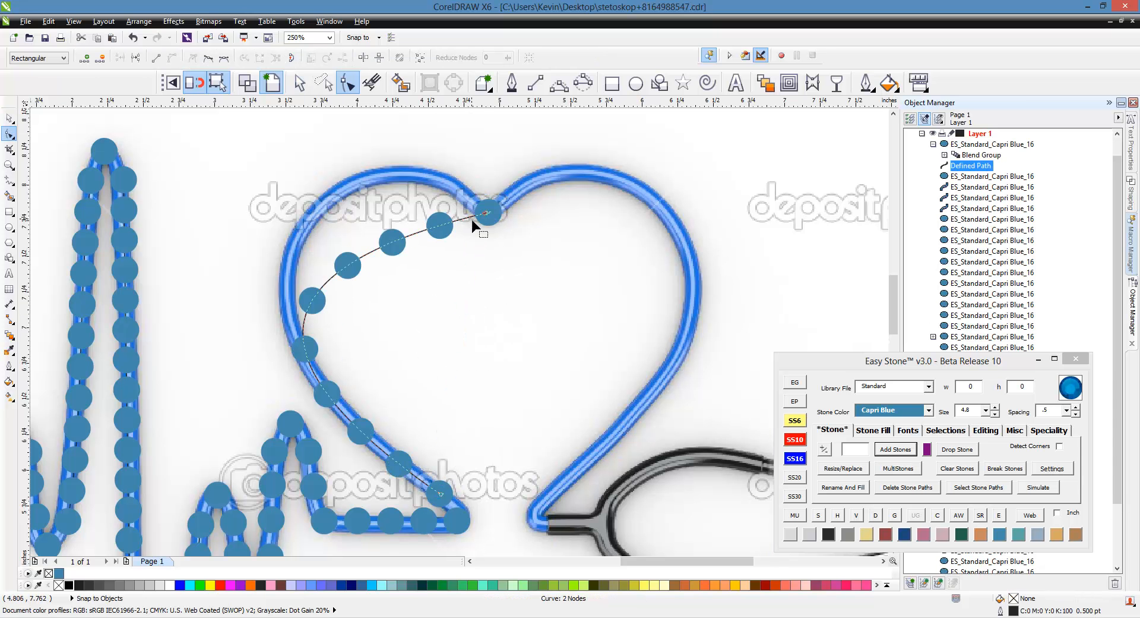
click(488, 214)
drag(237, 269, 261, 114)
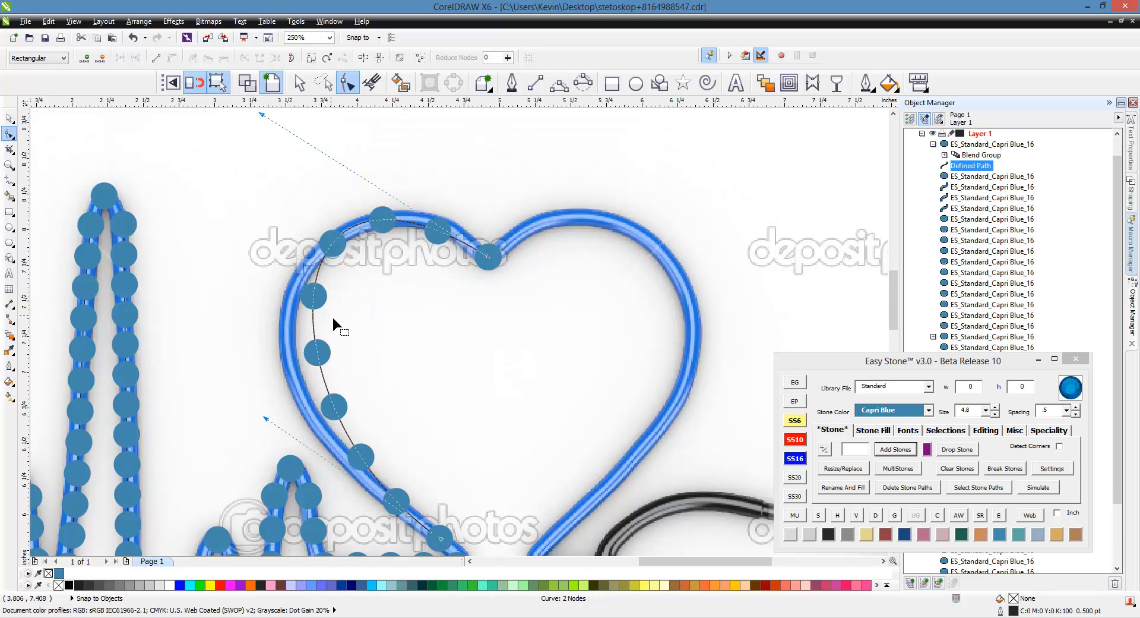
scroll(340, 368, down, 1)
scroll(121, 419, up, 1)
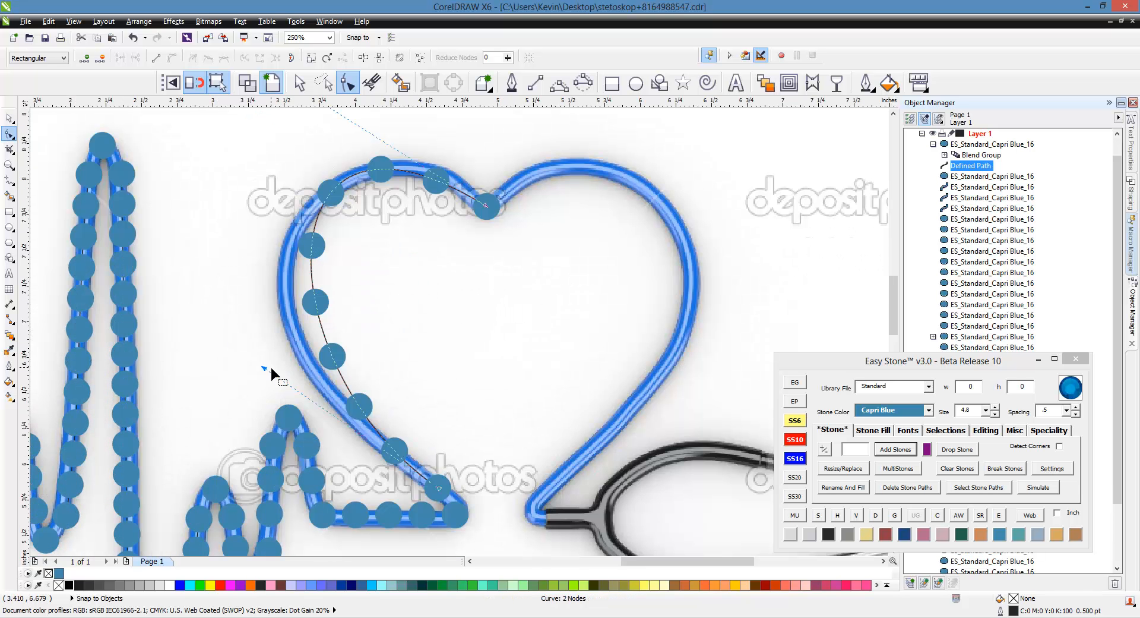
drag(266, 367, 197, 348)
Adjust the path's upper handle to fit the heart's left lobe and add a node at the path's leftmost point.
scroll(410, 433, down, 1)
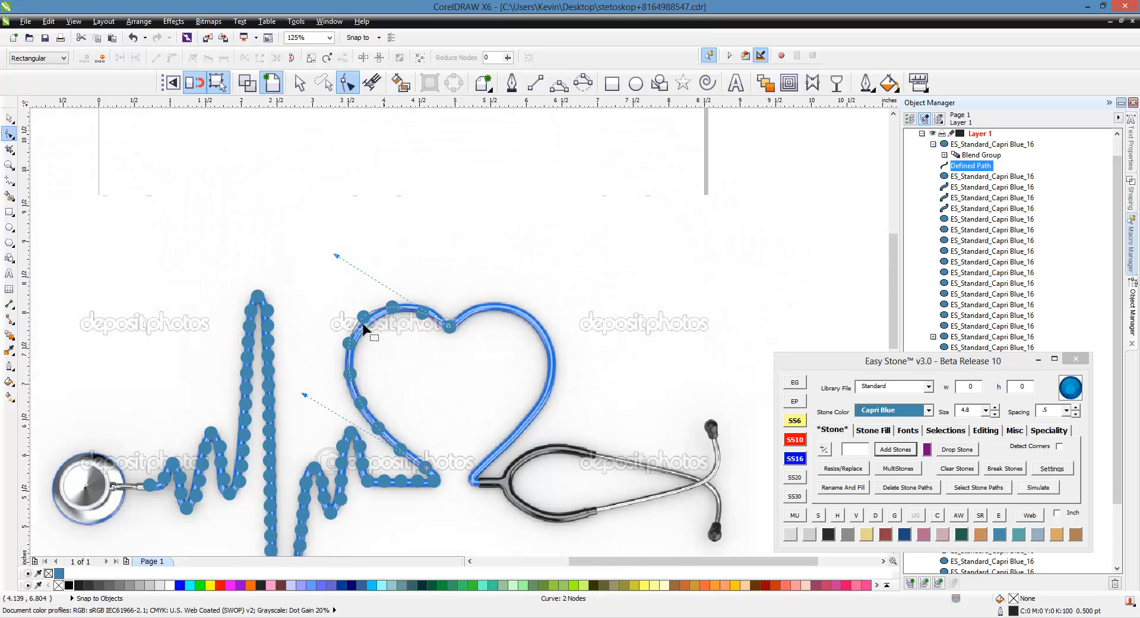
scroll(337, 269, up, 1)
drag(337, 241, 403, 242)
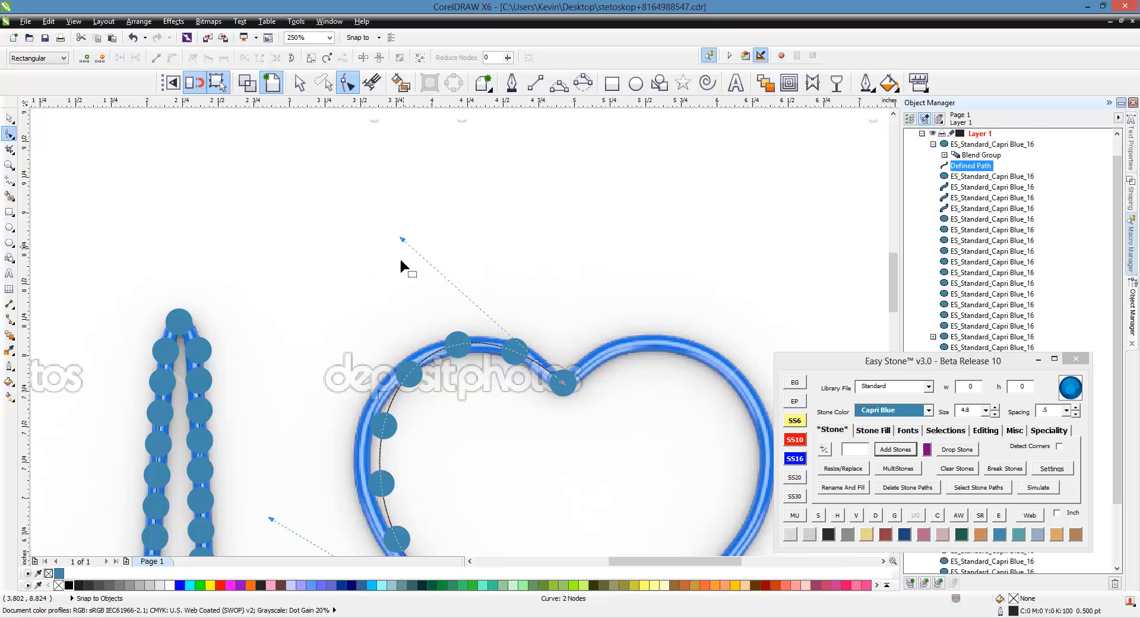
double_click(380, 453)
Move the added node outward onto the heart's left tubing and fine-tune the lower curve handle.
drag(380, 454, 362, 453)
scroll(426, 314, down, 1)
scroll(449, 457, up, 1)
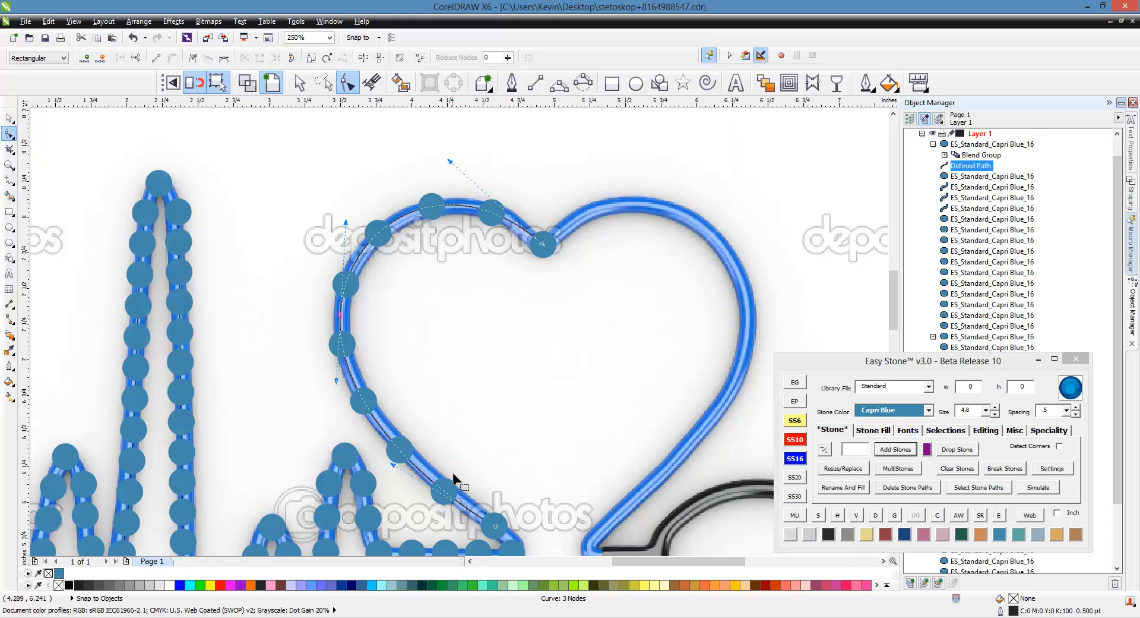
drag(398, 471, 397, 465)
scroll(472, 355, down, 1)
scroll(449, 366, up, 1)
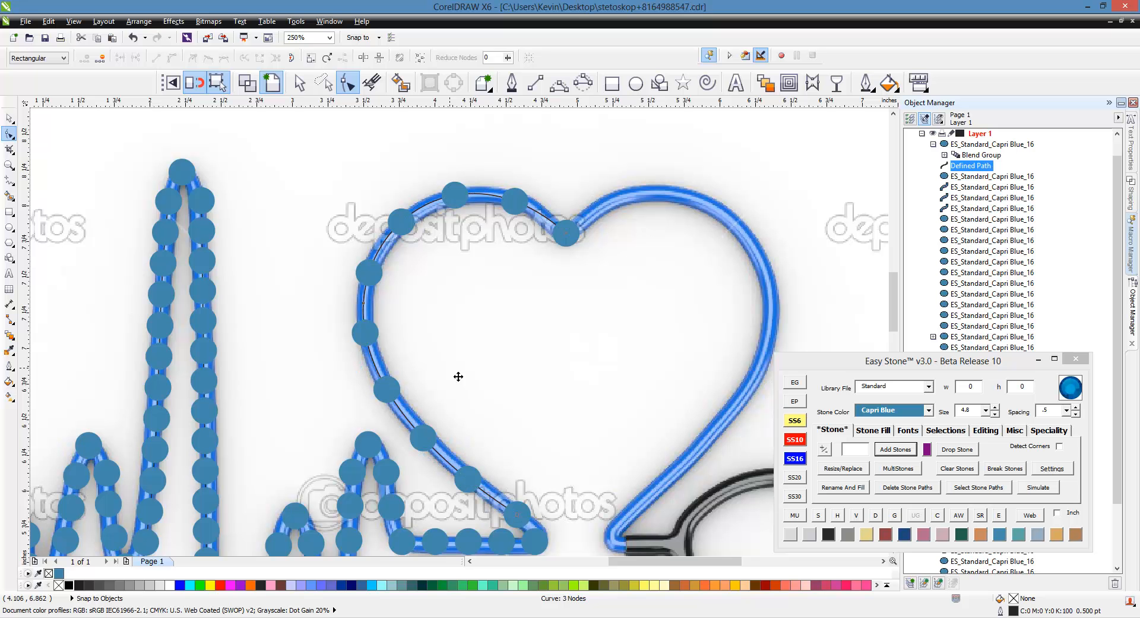
Select the heart's left stone run and raise its stone count step by step to 19.
key(space)
click(285, 329)
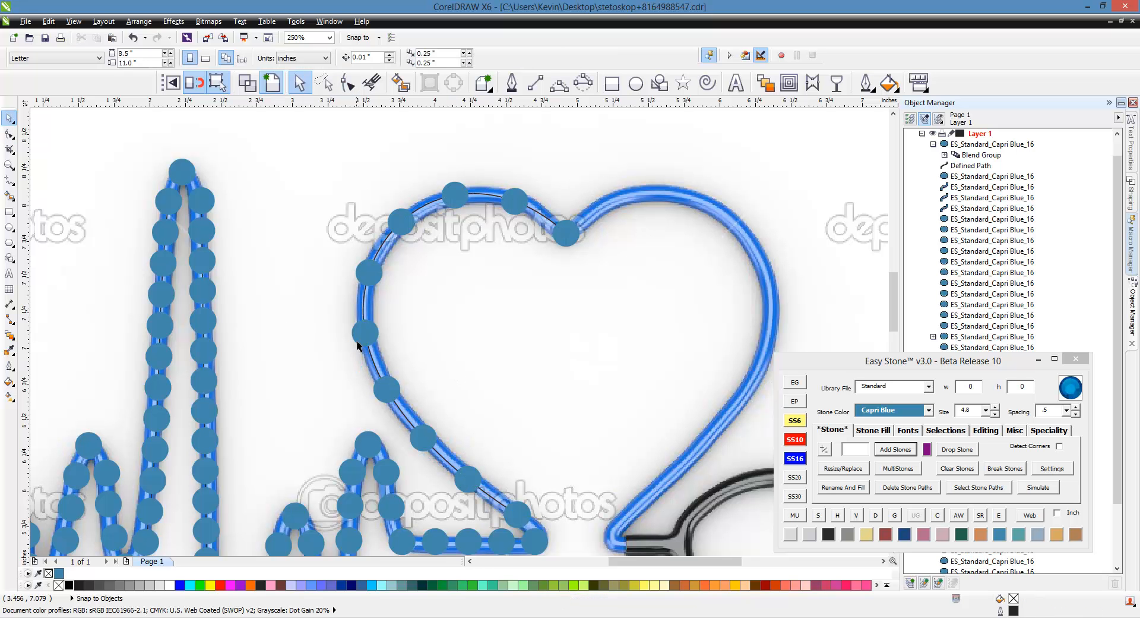
click(358, 345)
click(823, 450)
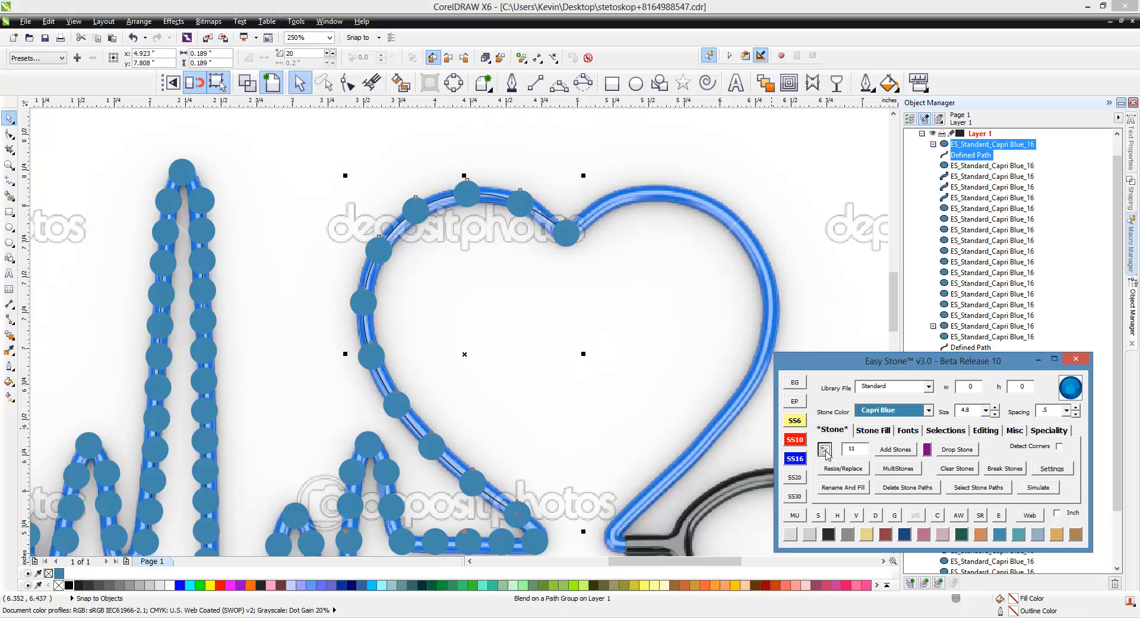
click(826, 451)
click(827, 451)
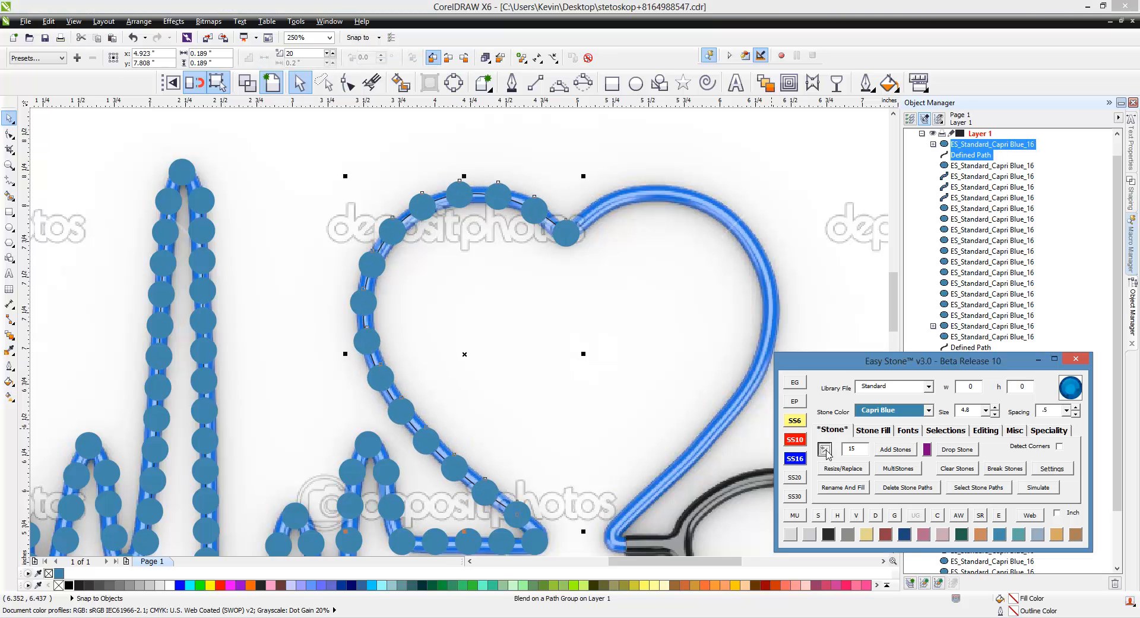
click(827, 451)
click(826, 451)
click(827, 451)
click(827, 451)
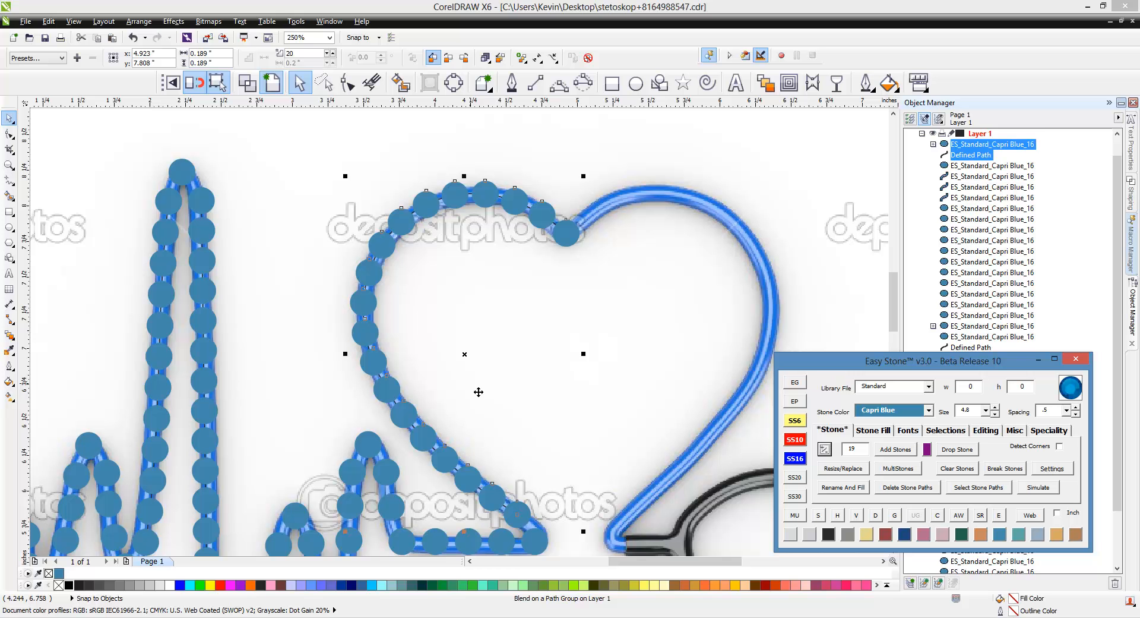
Clear the stones from the heart's left path, and undo back to before its side node was moved.
click(957, 469)
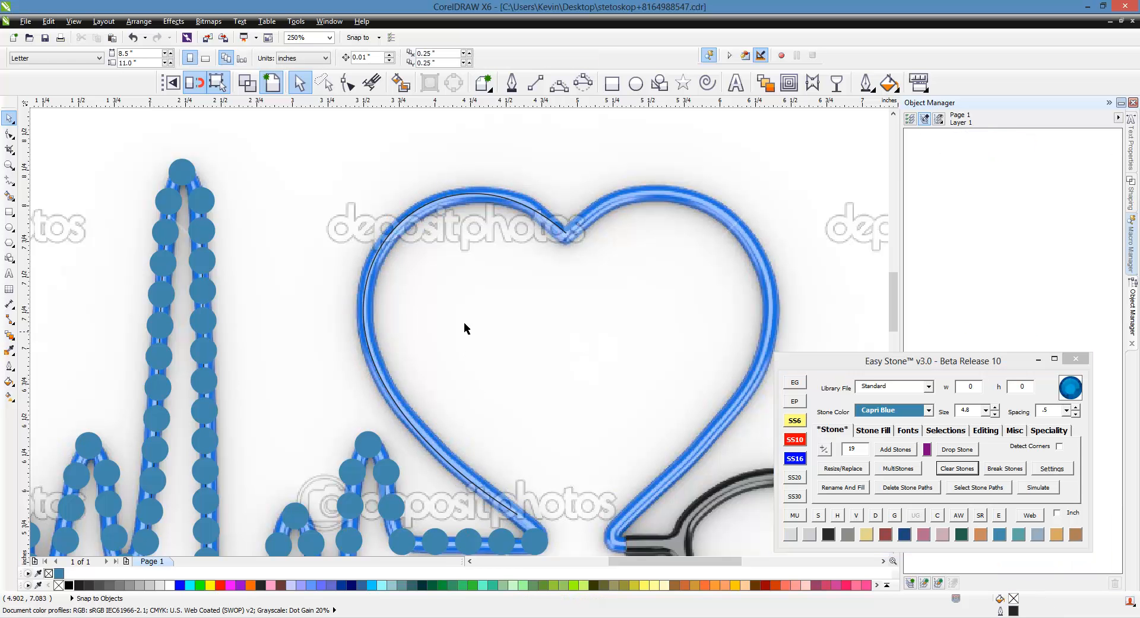
click(367, 296)
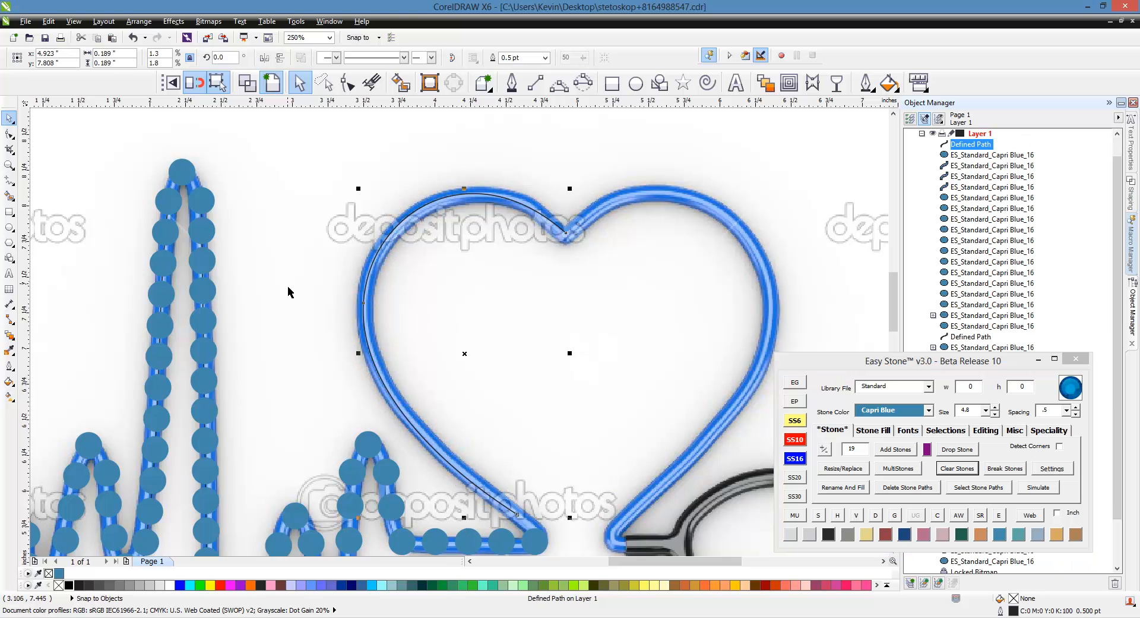
key(ctrl+z)
key(ctrl+z)
key(ctrl+z)
key(ctrl+z)
key(ctrl+z)
key(ctrl+z)
key(ctrl+z)
key(ctrl+z)
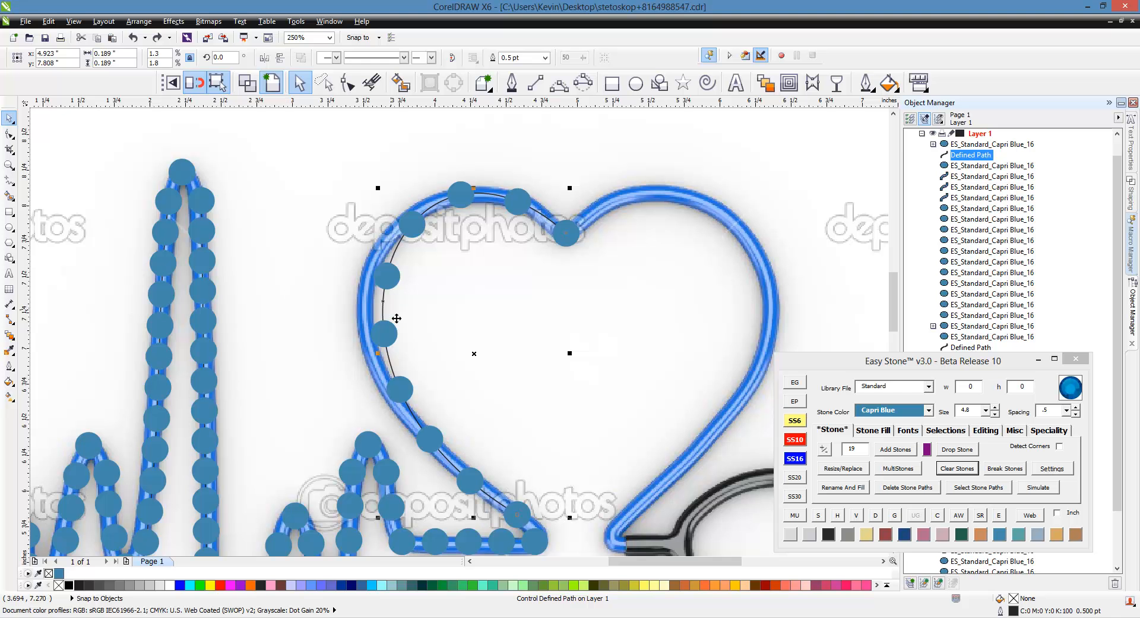
Move the path's side node 0.125 inch outward so the curve follows the heart's left tubing.
double_click(383, 303)
drag(383, 303, 366, 303)
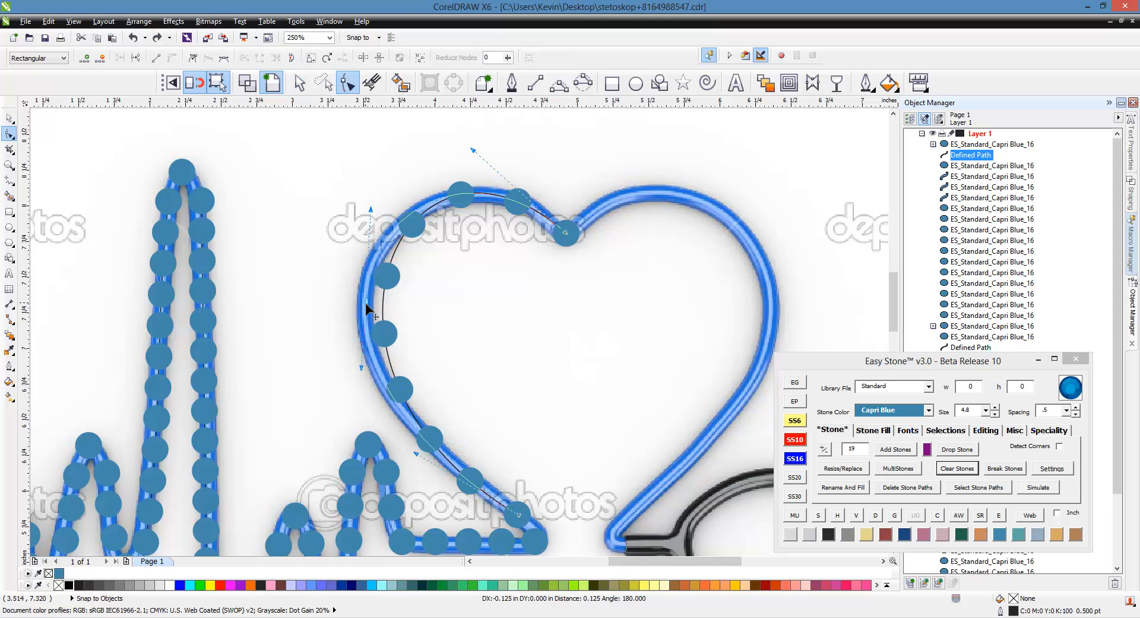
scroll(347, 286, down, 2)
scroll(365, 280, up, 1)
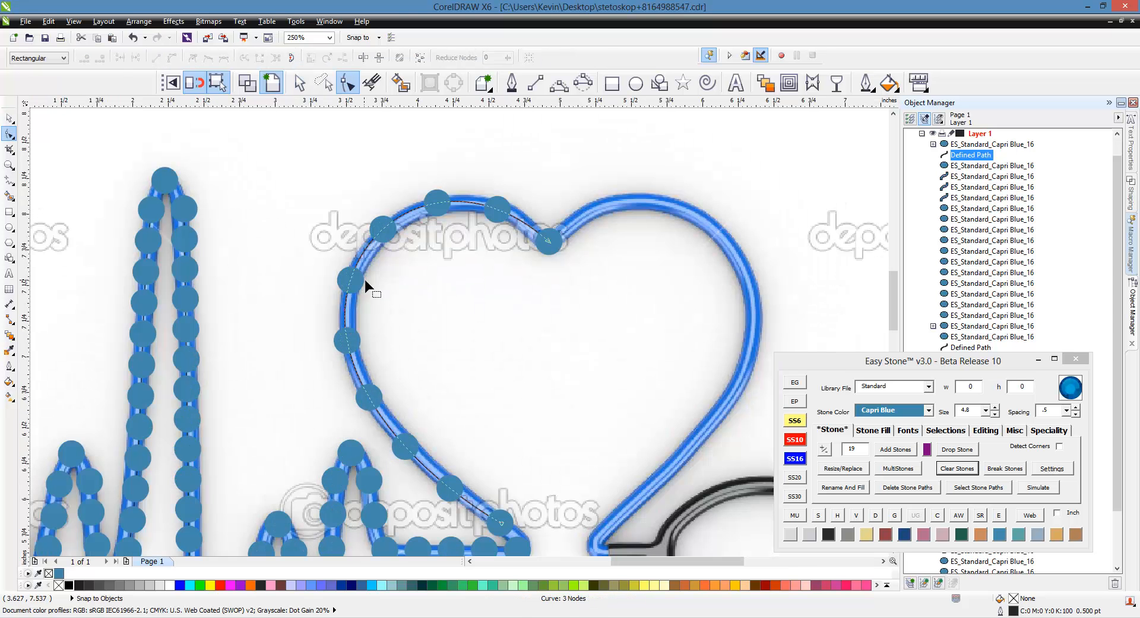
key(space)
click(316, 285)
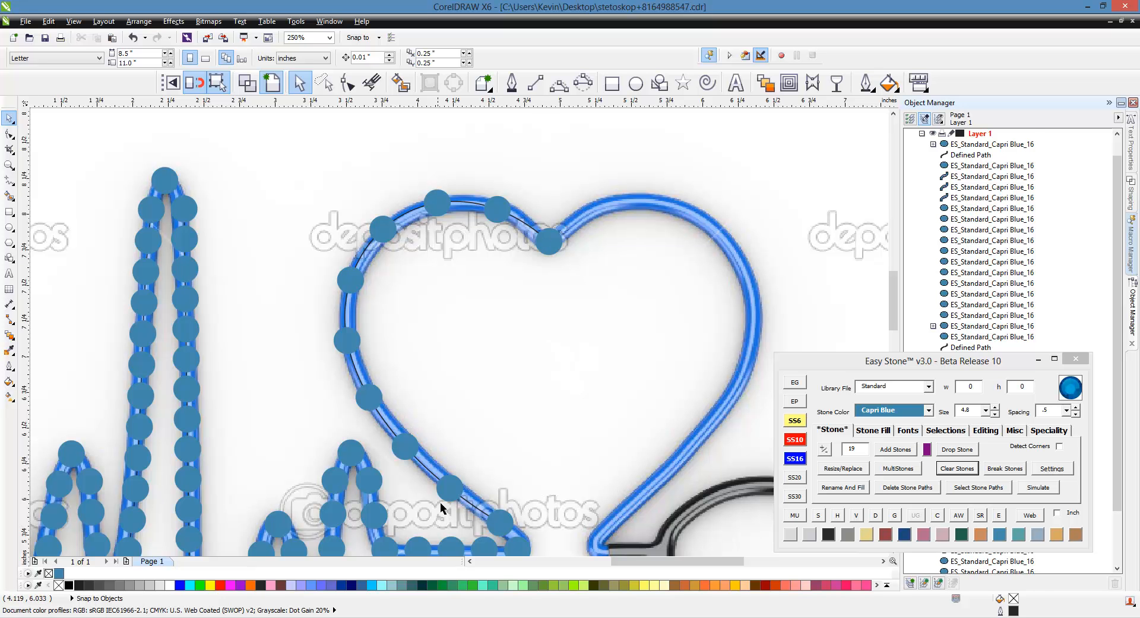
Clear the stones from the heart's left path, empty the stone count and refill the path with Add Stones.
click(343, 350)
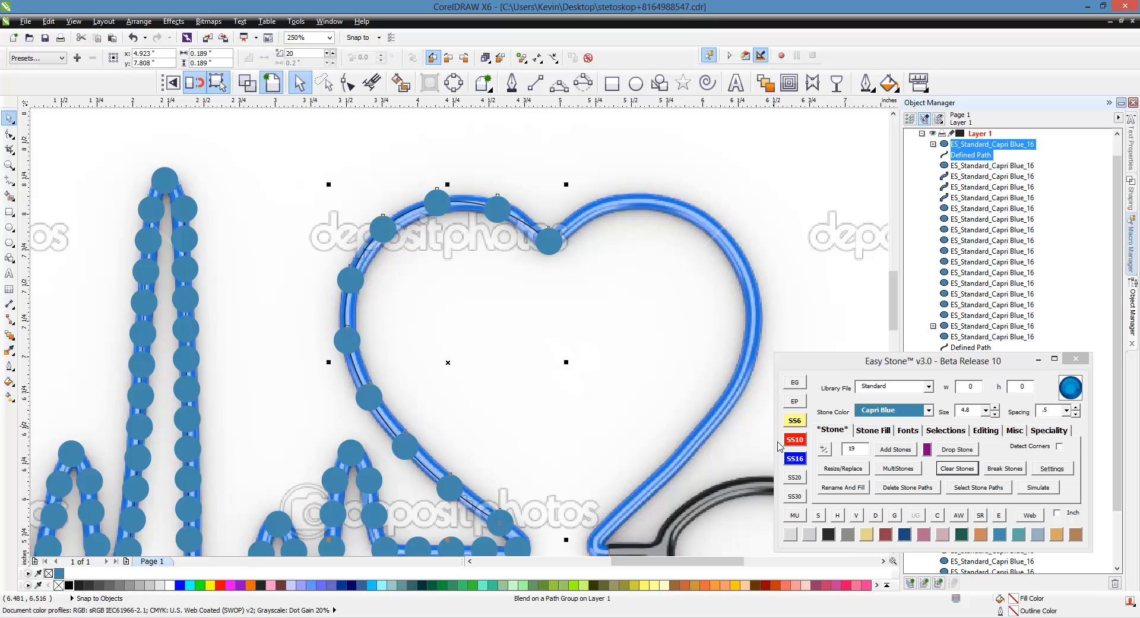
click(959, 469)
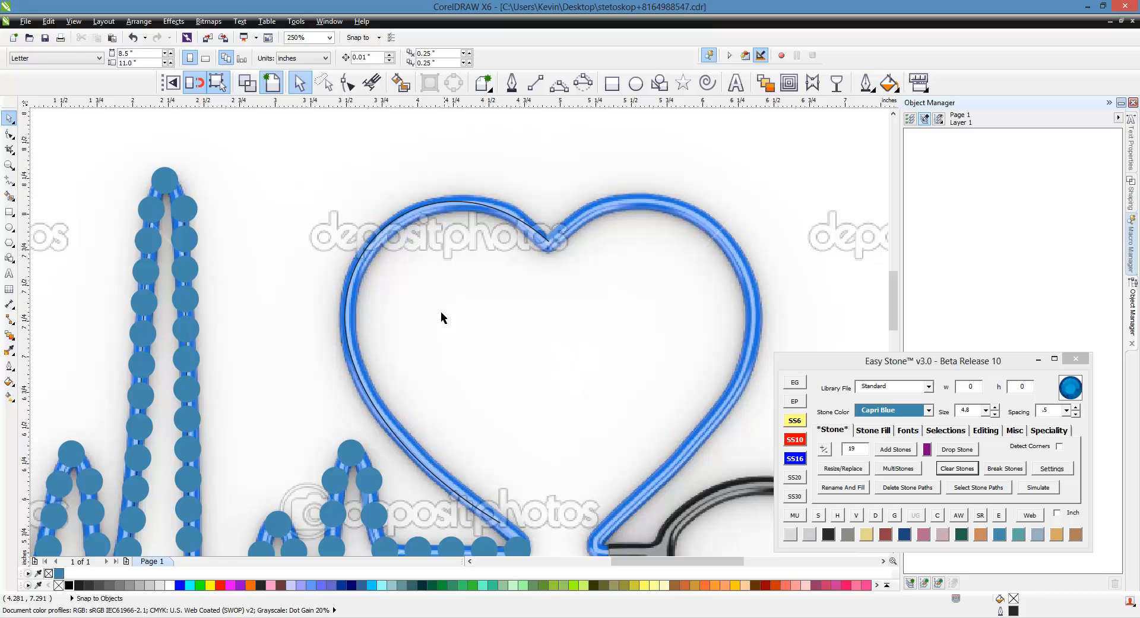
click(356, 273)
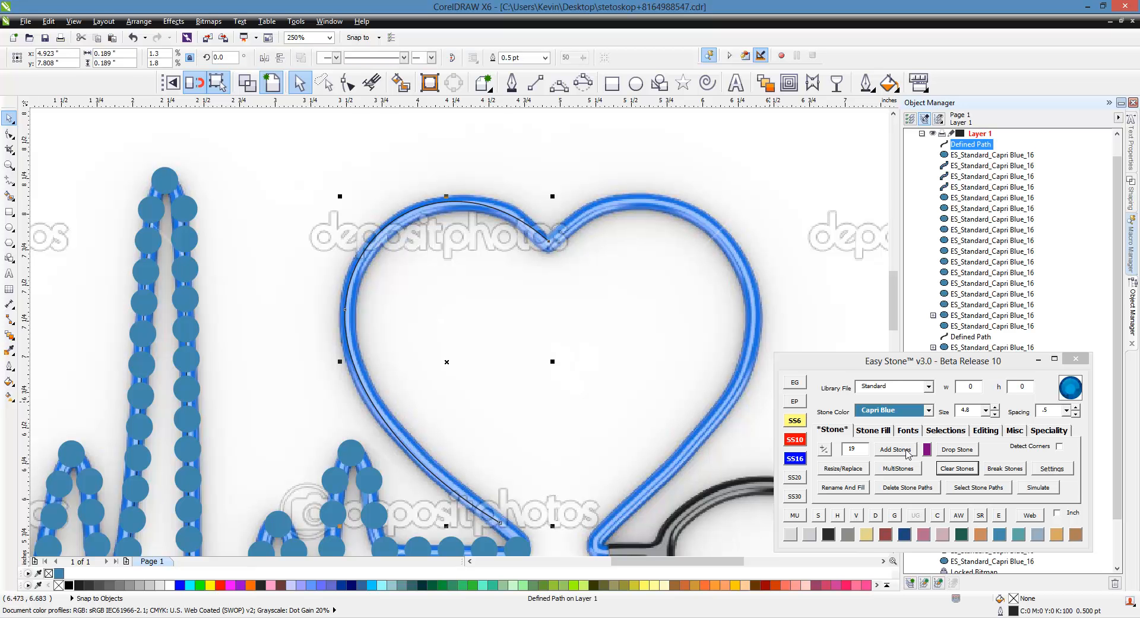
click(865, 451)
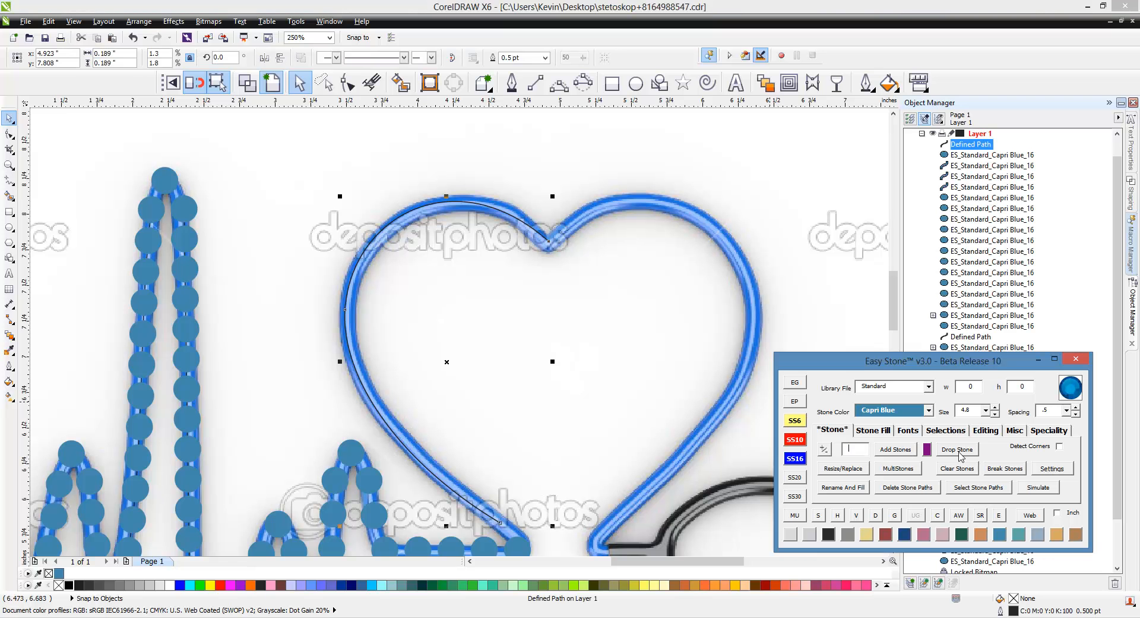
click(896, 449)
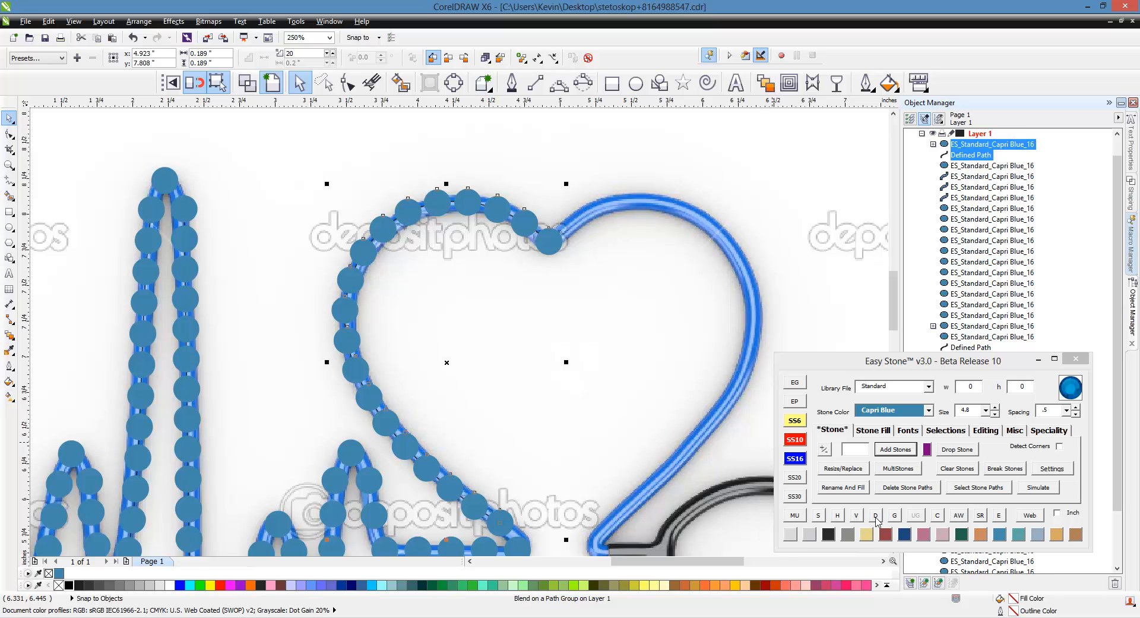
Mirror a copy of the heart's left stone run with its bottom stone onto the right half, meeting at the heart's top notch.
click(597, 334)
scroll(543, 230, down, 1)
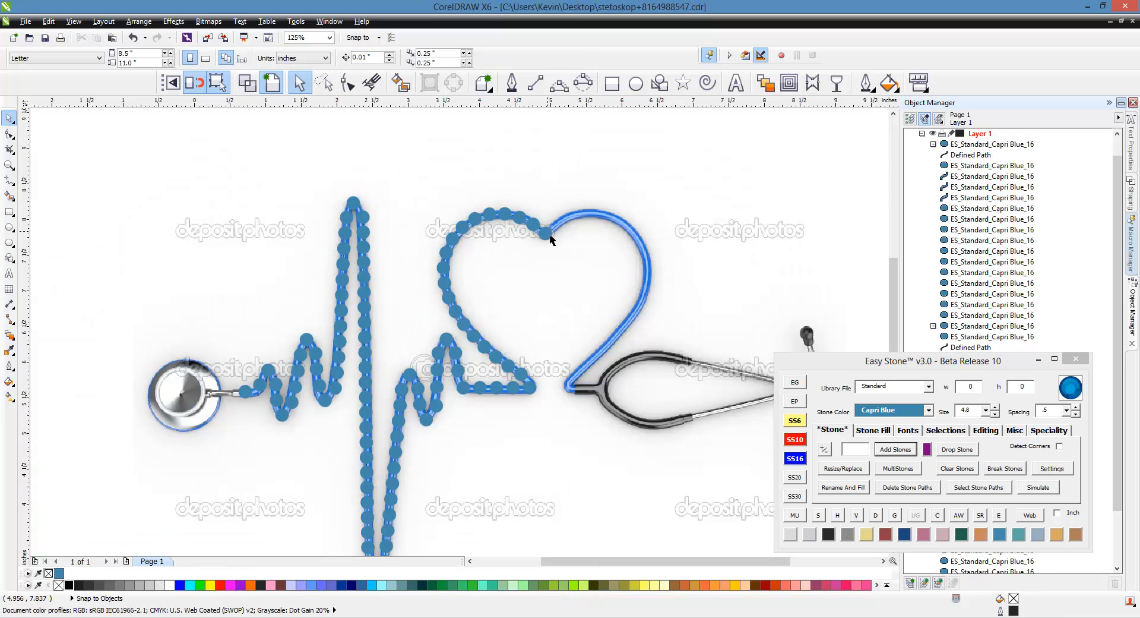
scroll(566, 290, up, 1)
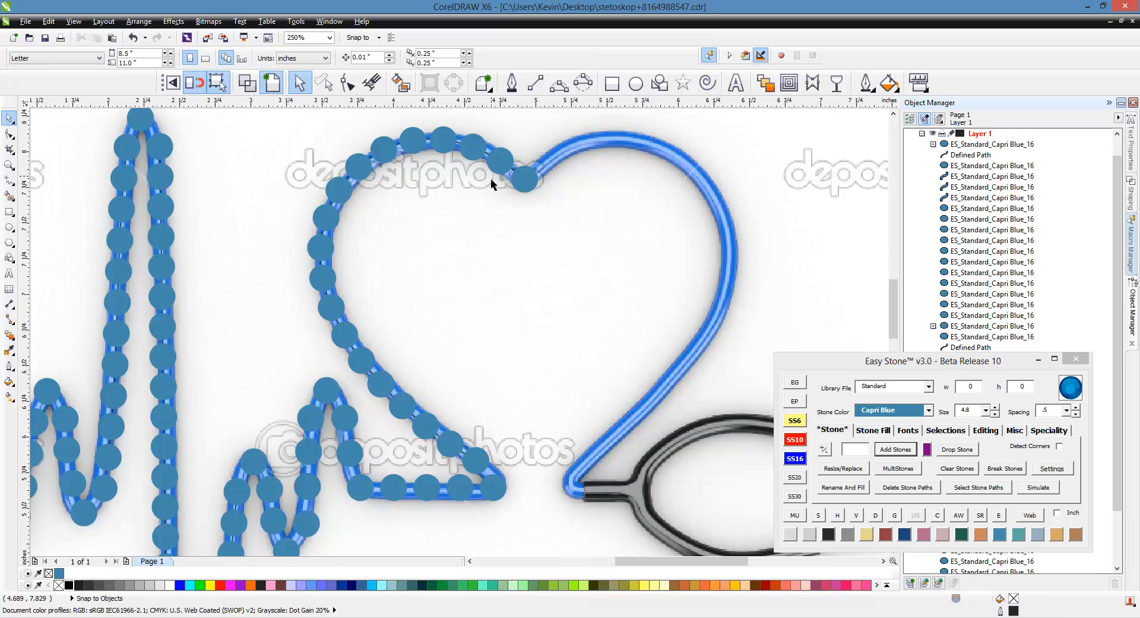
click(353, 177)
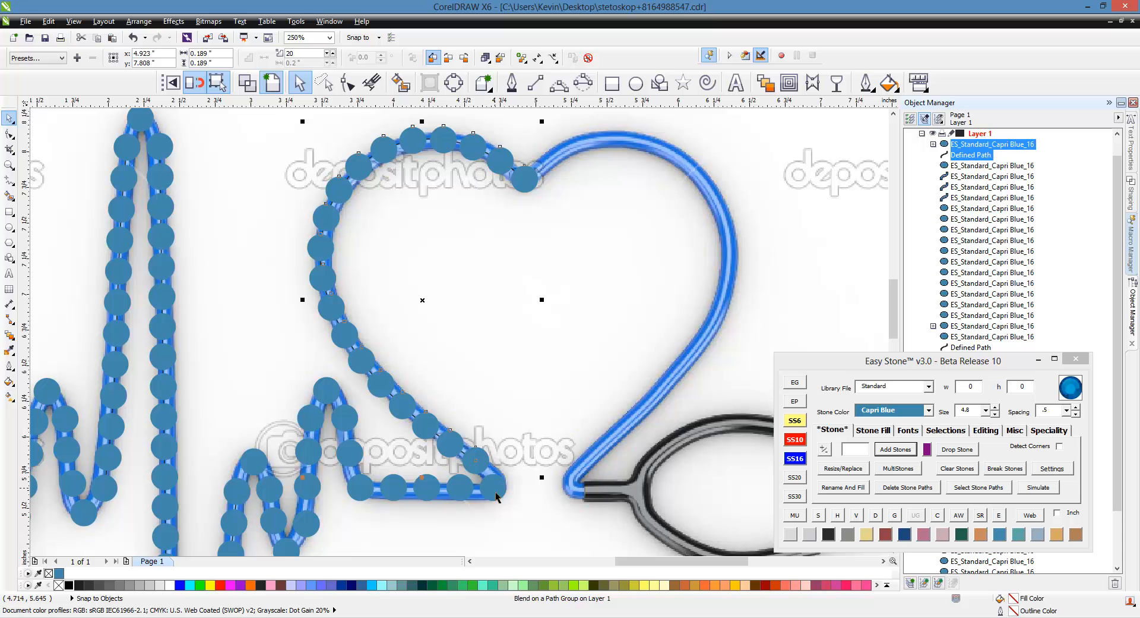
shift+click(477, 499)
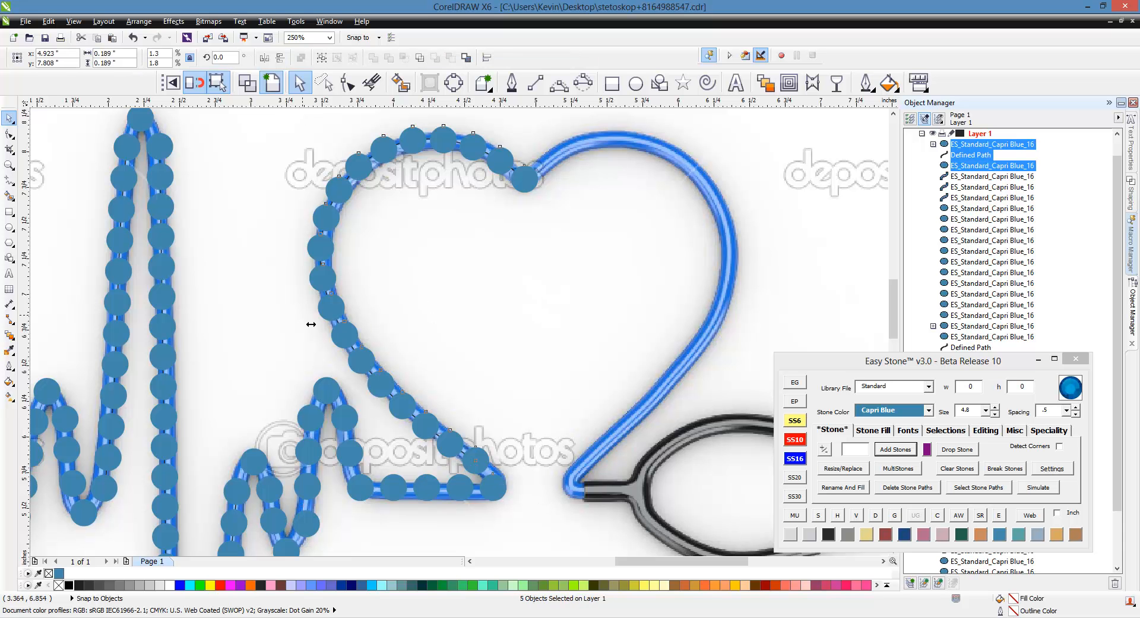
drag(303, 314, 583, 290)
right_click(583, 290)
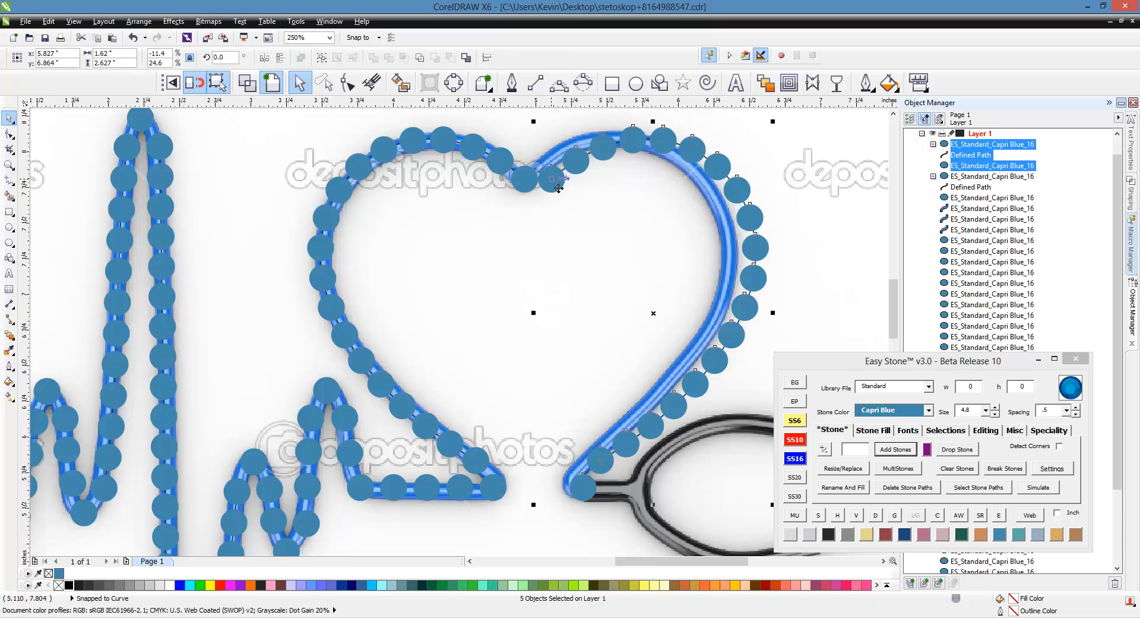
scroll(507, 250, down, 1)
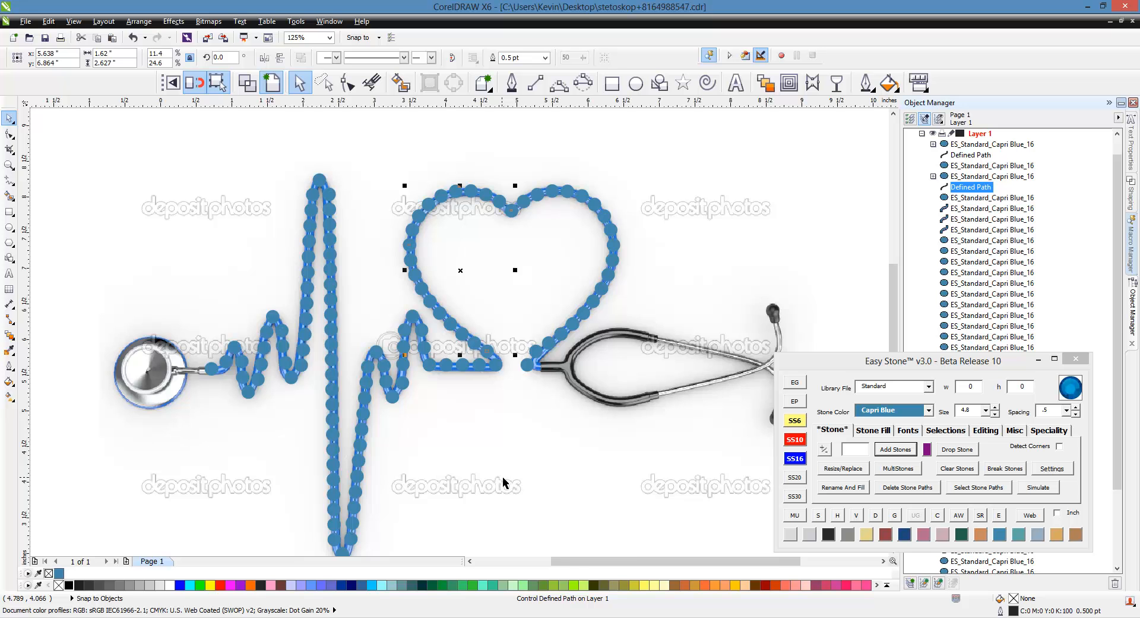
Select all stones in the design, delete their stone paths and remove the overlapping duplicate stones.
scroll(505, 339, down, 1)
drag(748, 207, 288, 504)
click(914, 488)
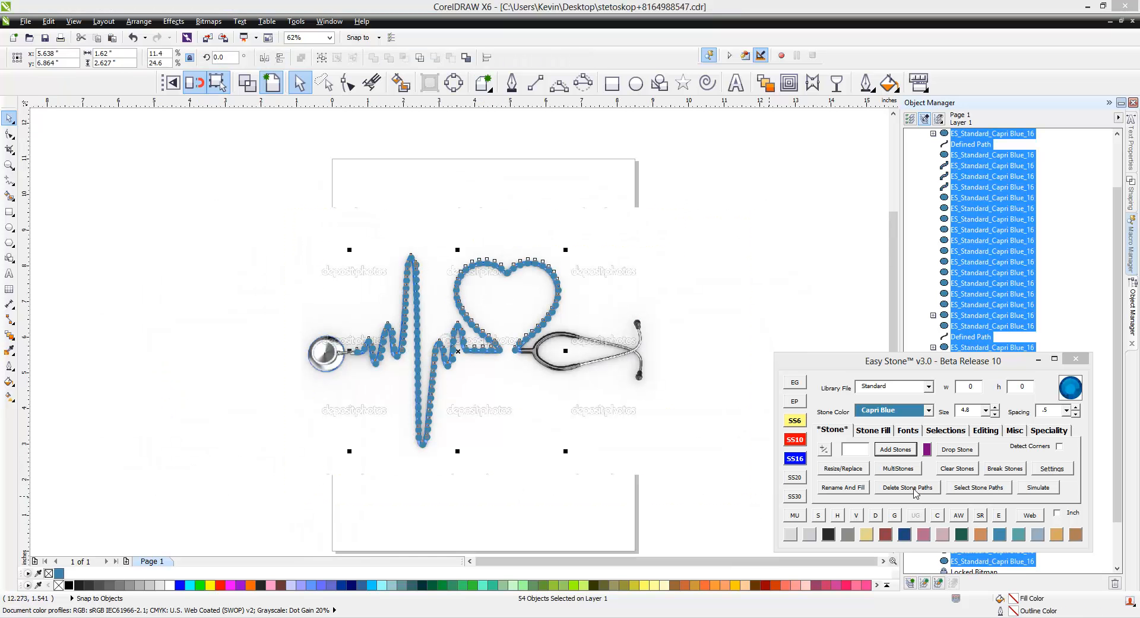
click(939, 517)
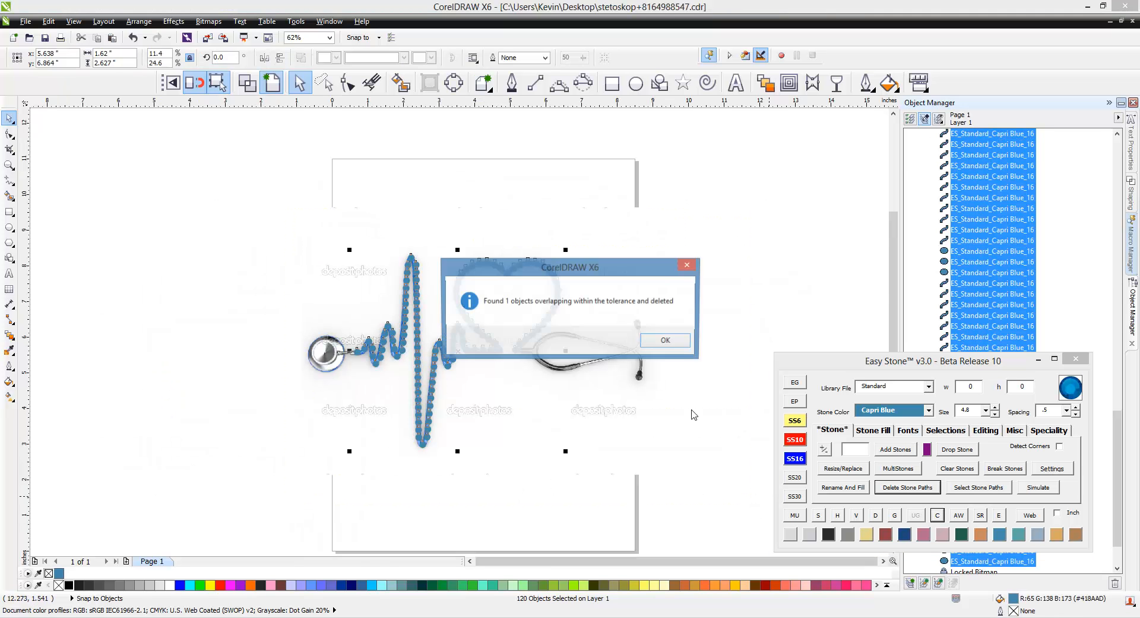
click(666, 342)
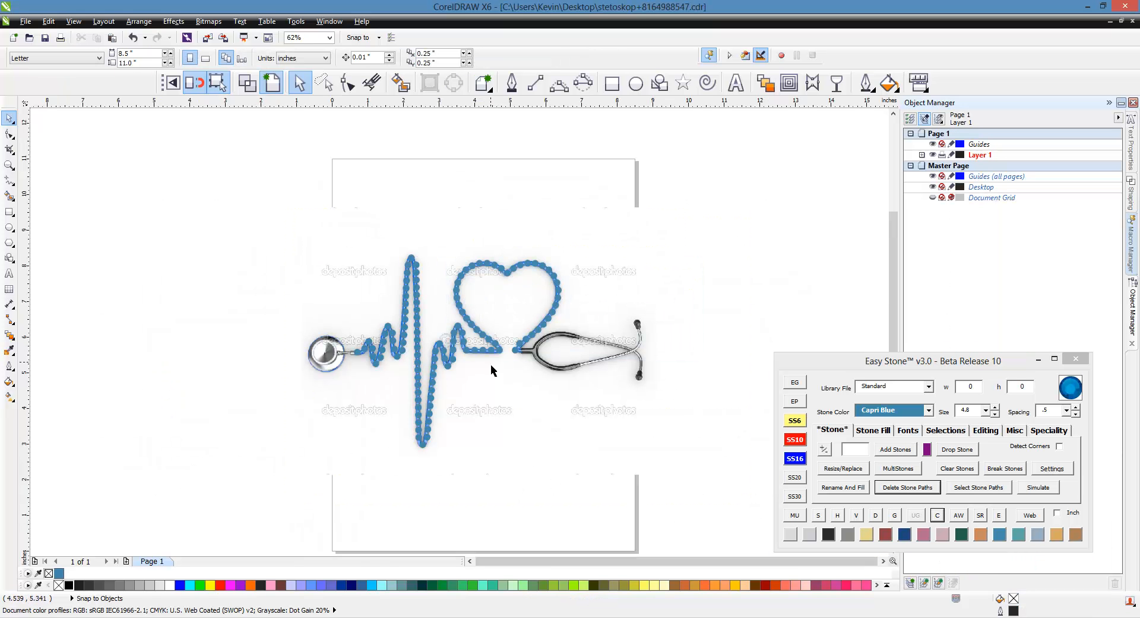
Place two copies of the right heart half's bottom stone in a row along the black connector tube.
scroll(490, 365, up, 5)
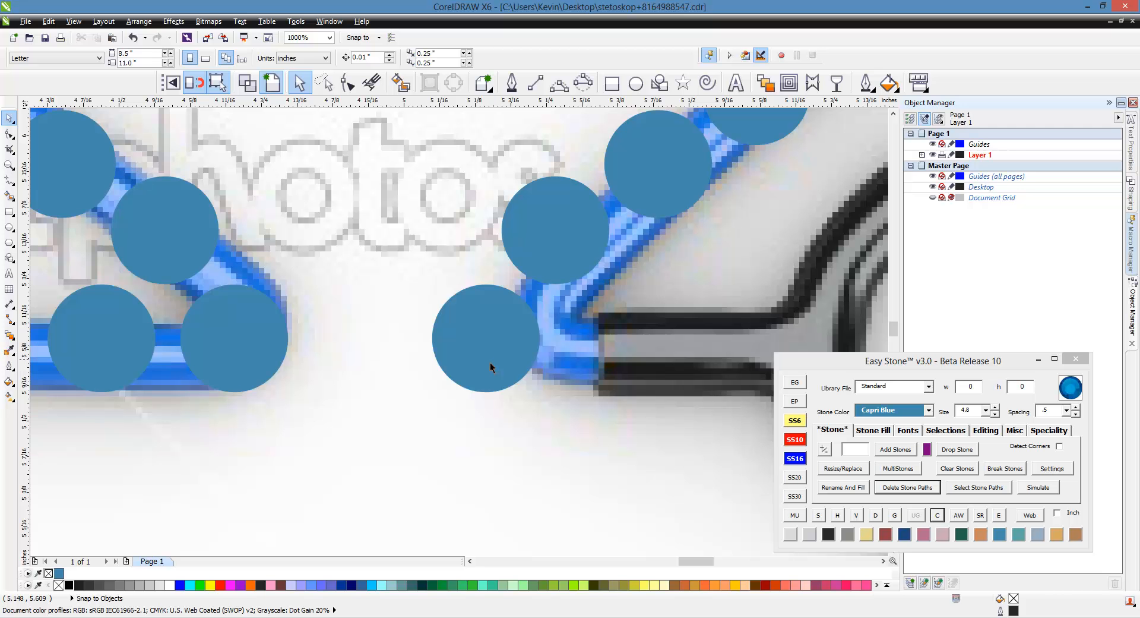
scroll(424, 367, down, 1)
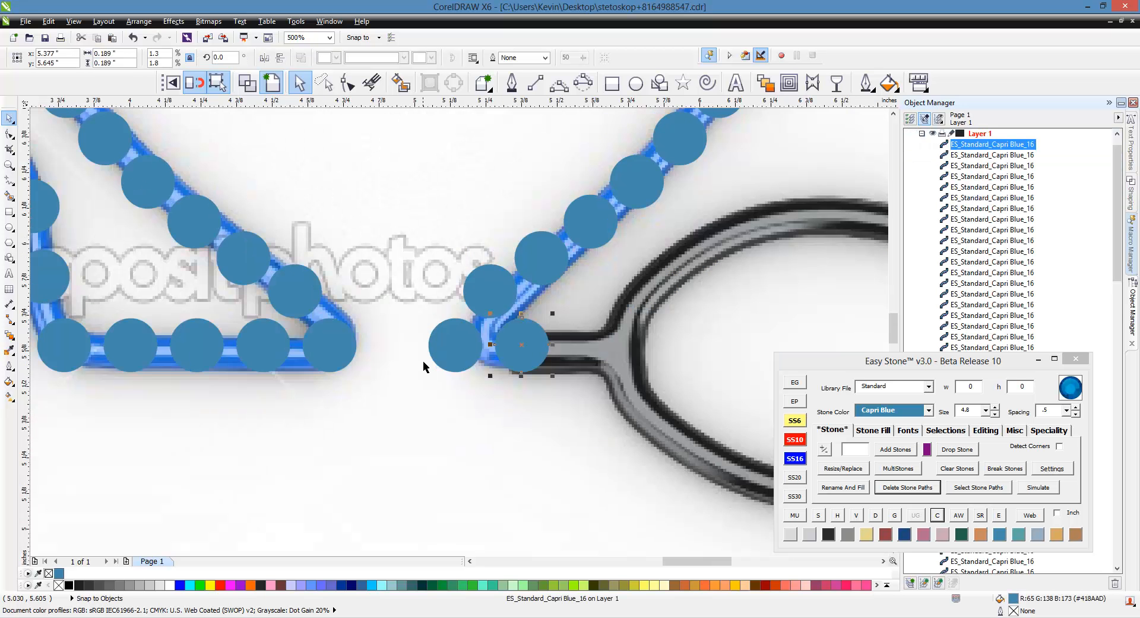
scroll(594, 350, up, 1)
drag(484, 354, 608, 354)
scroll(434, 354, down, 1)
scroll(434, 354, up, 1)
Recolour the two stones on the connector tube to Jet Black.
shift+click(435, 352)
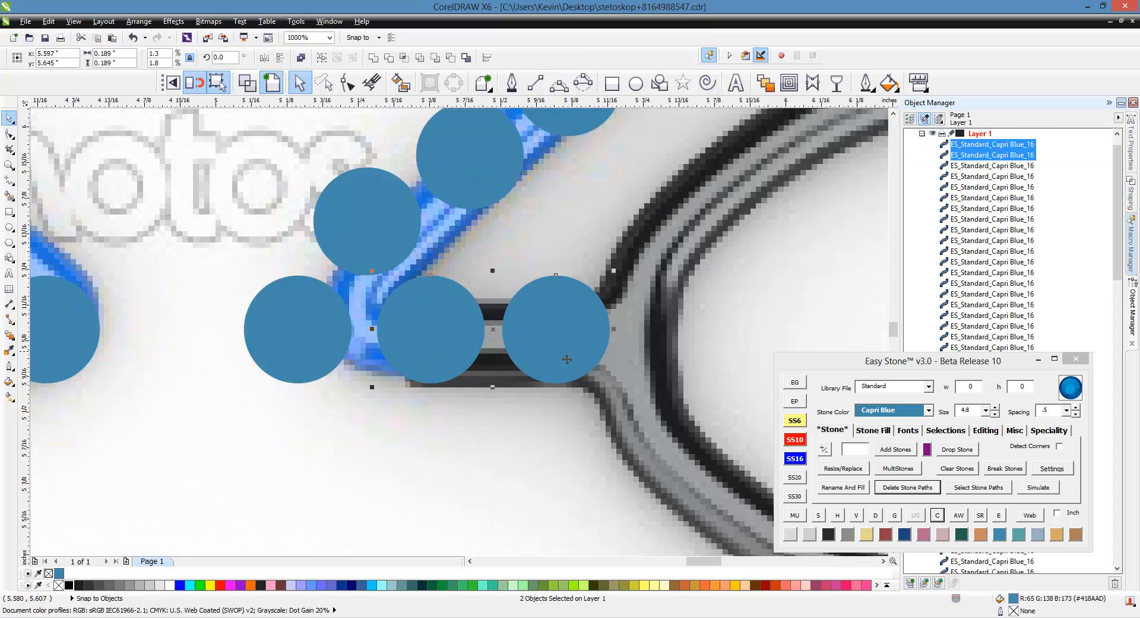
shift+click(567, 359)
click(830, 536)
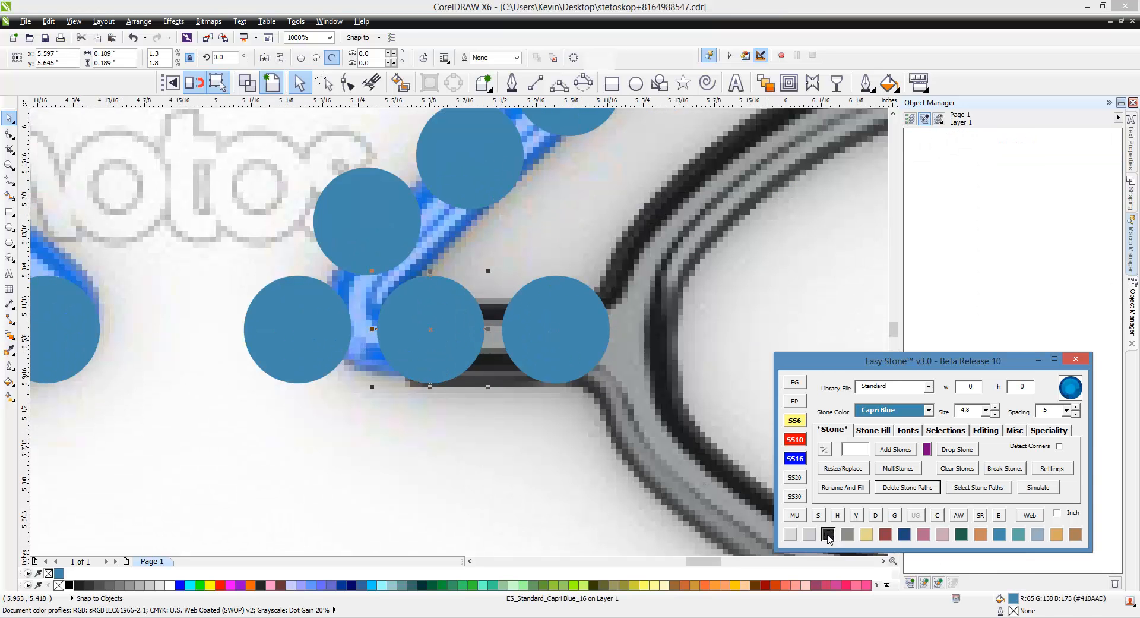
click(830, 535)
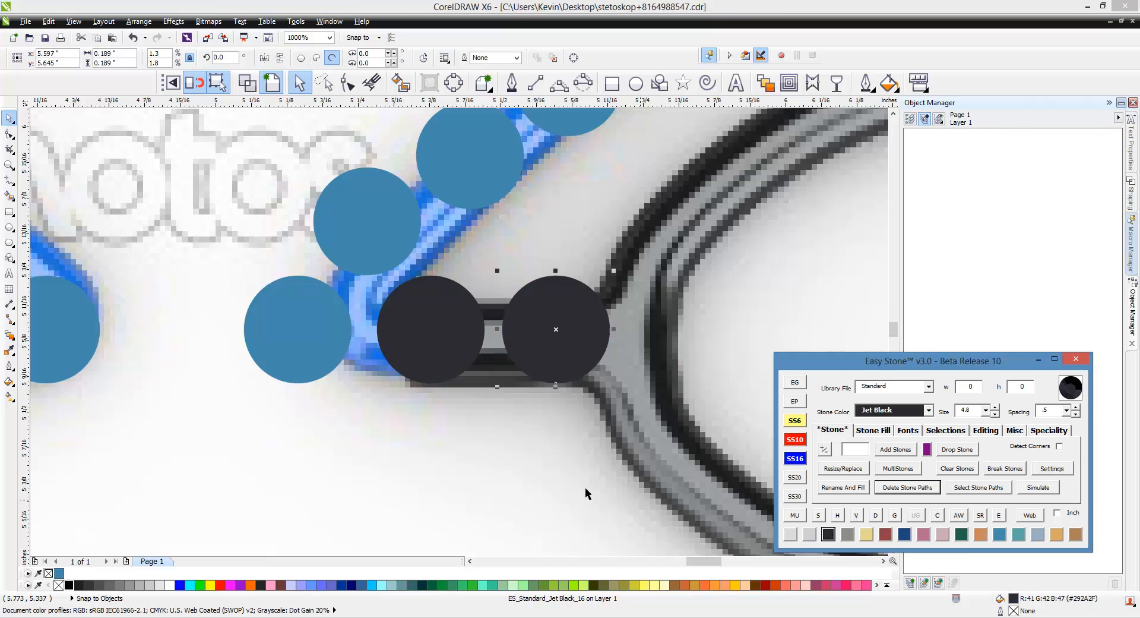
click(586, 487)
scroll(438, 338, down, 1)
scroll(505, 352, up, 1)
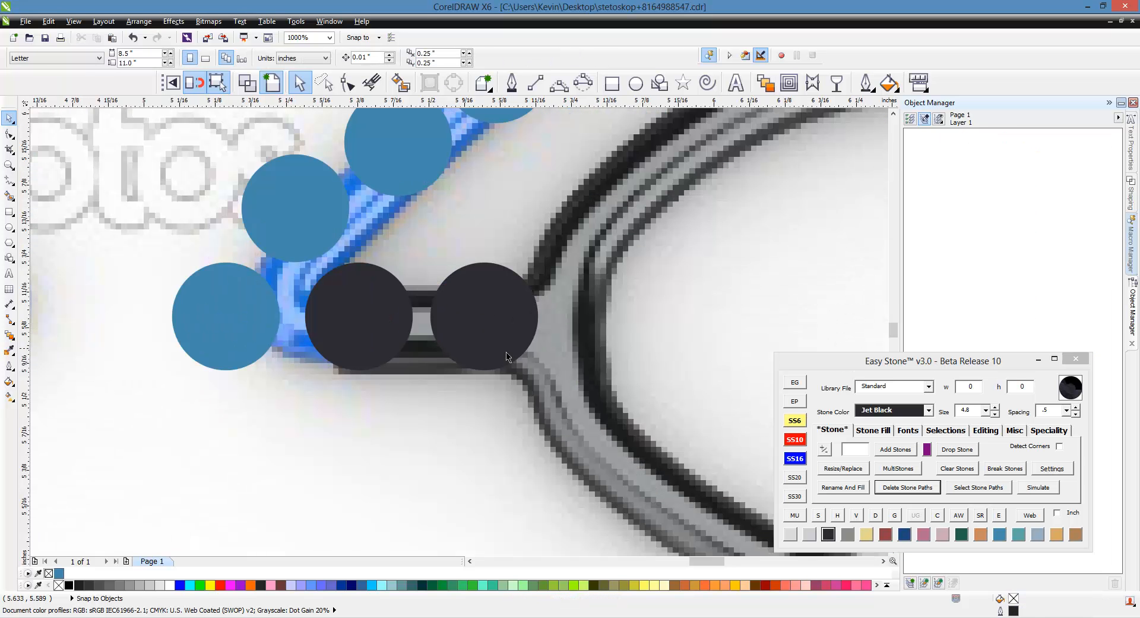
Copy the second black connector stone toward the tubing fork using the Stone Fill offset of 5.3.
click(471, 332)
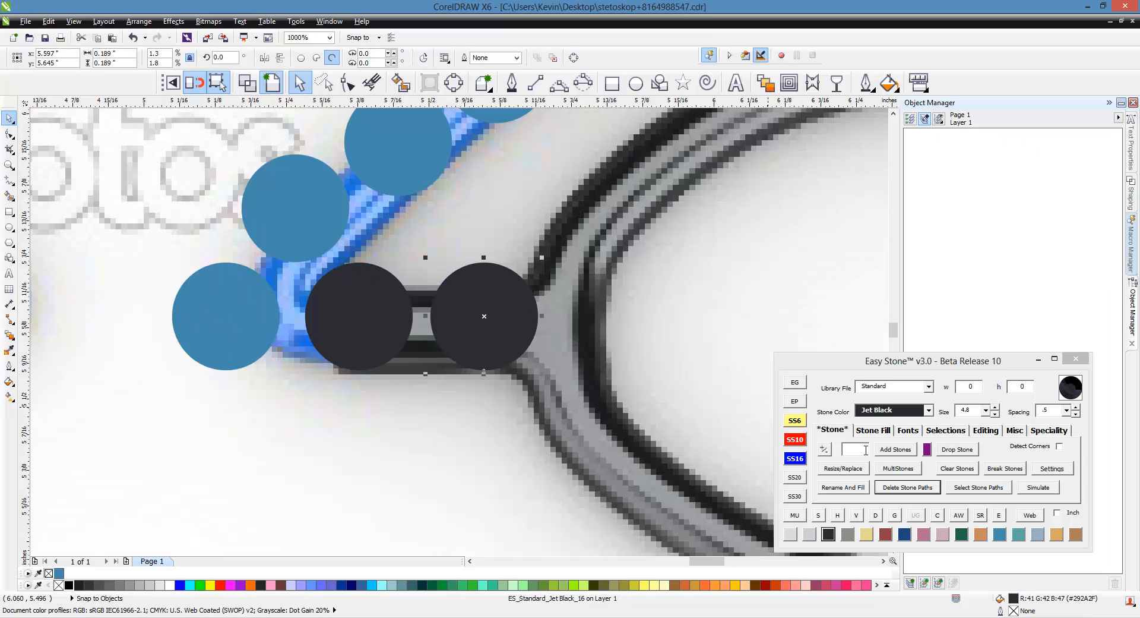
click(867, 435)
click(898, 475)
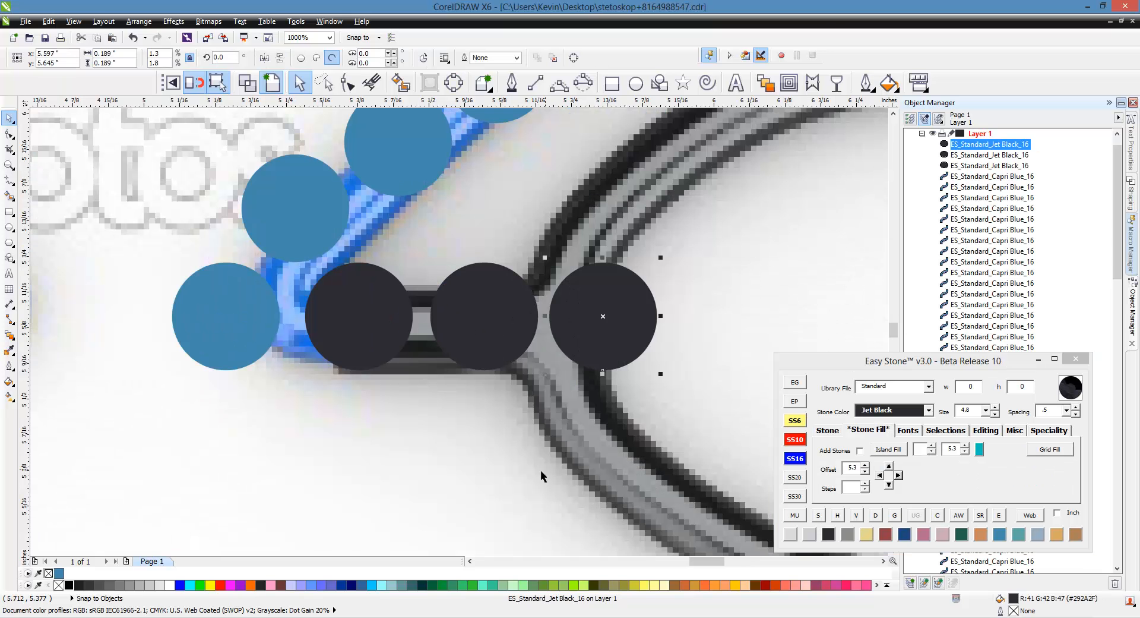
Delete the second and third black stones, keeping only the one next to the heart.
click(512, 453)
click(498, 354)
key(Delete)
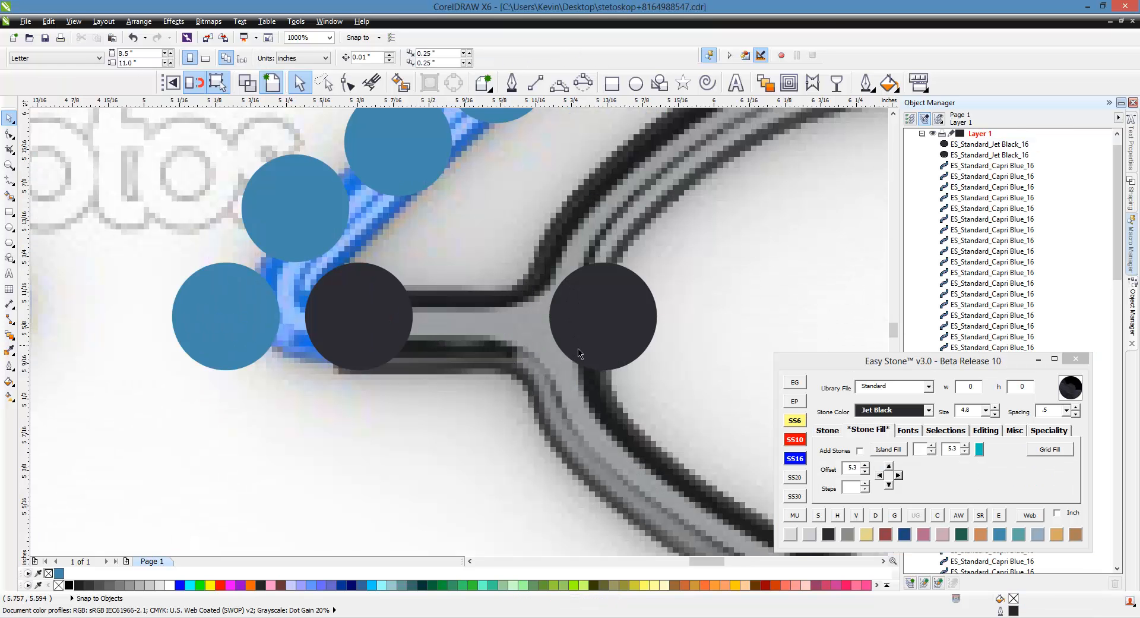
click(584, 352)
key(Delete)
Copy the remaining black stone twice toward the tubing fork with the 5.3 offset to form an evenly spaced row.
click(397, 344)
click(898, 475)
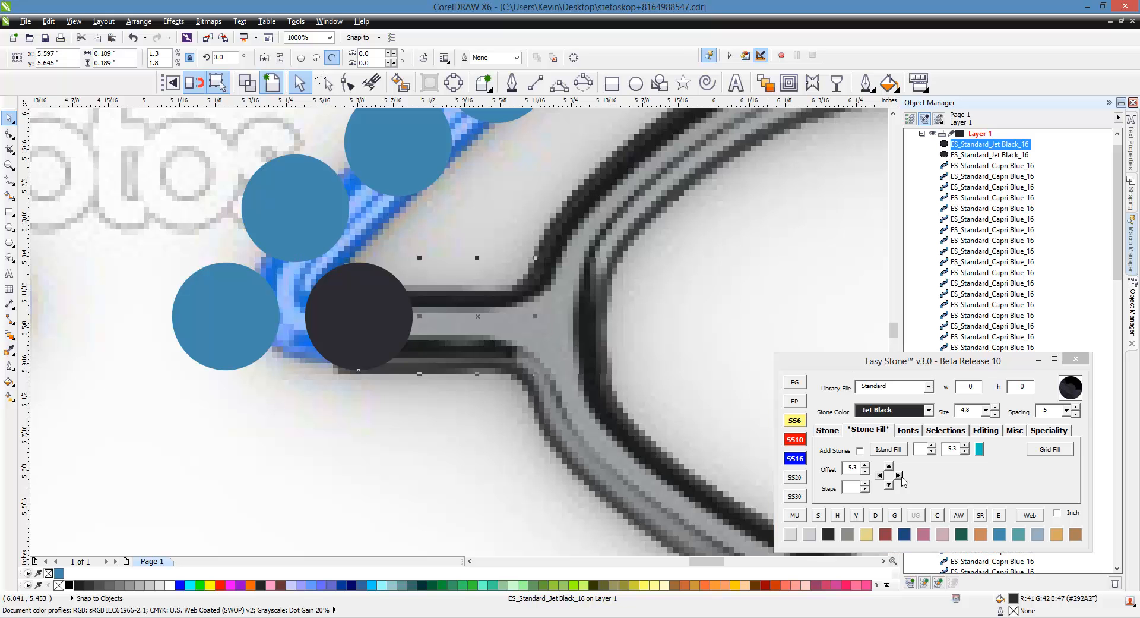
click(899, 475)
scroll(576, 285, down, 2)
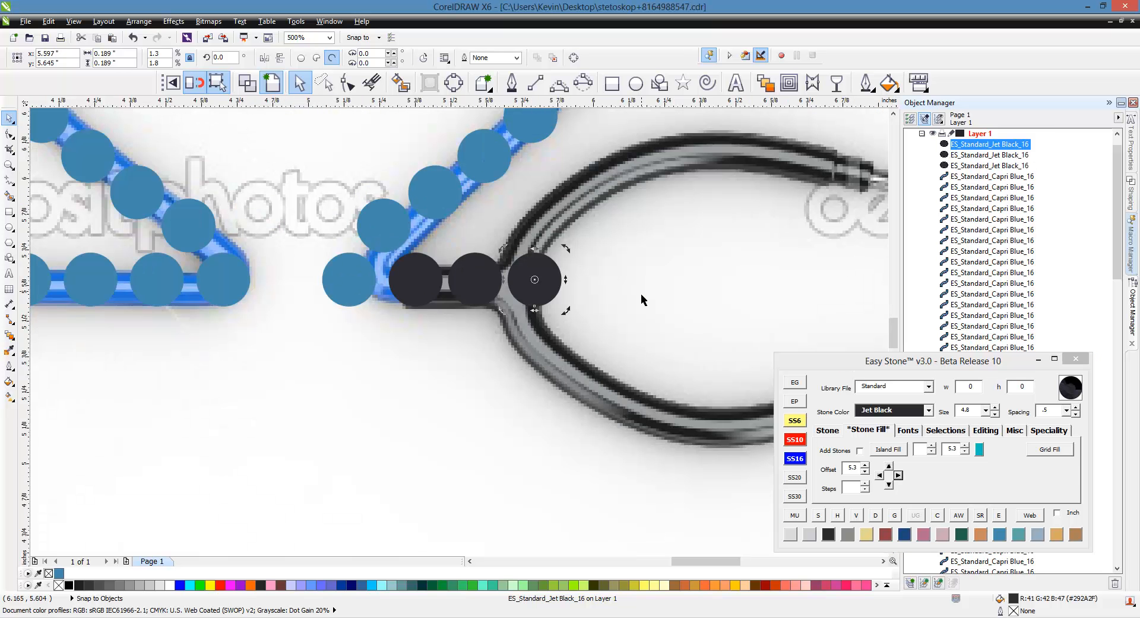
click(632, 313)
Place six copies of the fork's Jet Black stone along the lower black tube, from the fork to where the metal tube starts.
scroll(527, 309, down, 1)
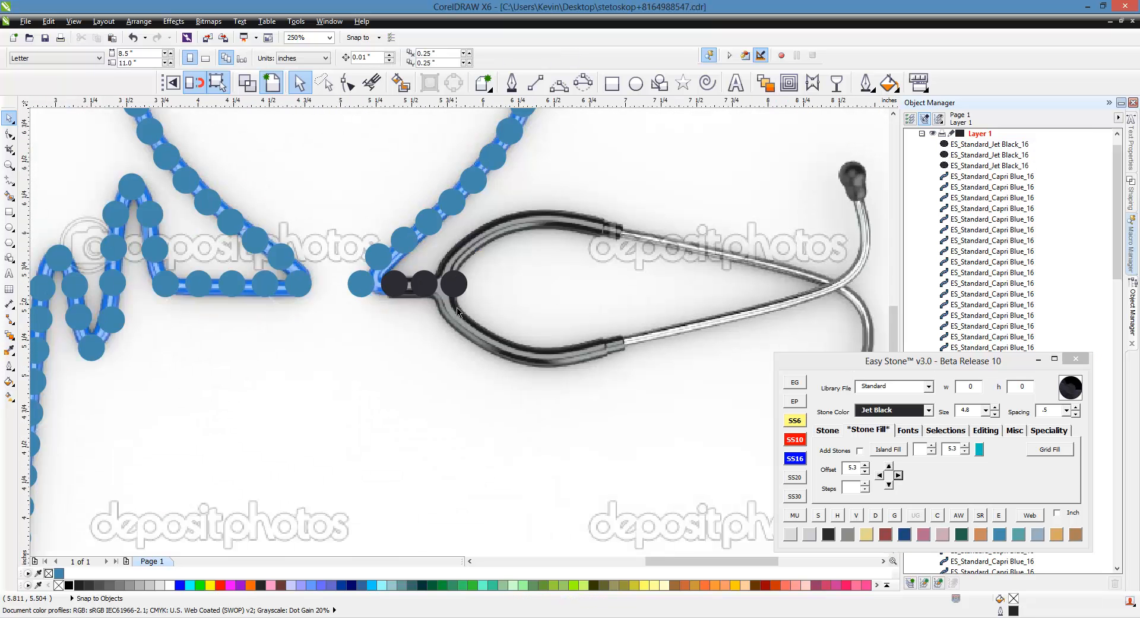
scroll(600, 329, up, 1)
scroll(415, 316, down, 1)
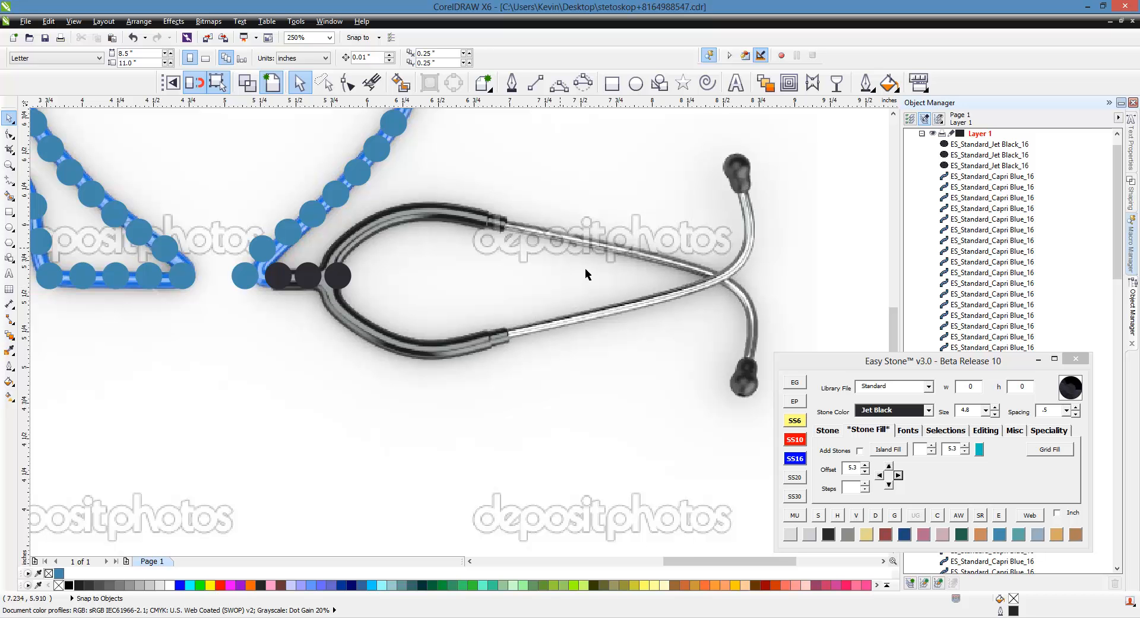
scroll(343, 287, up, 2)
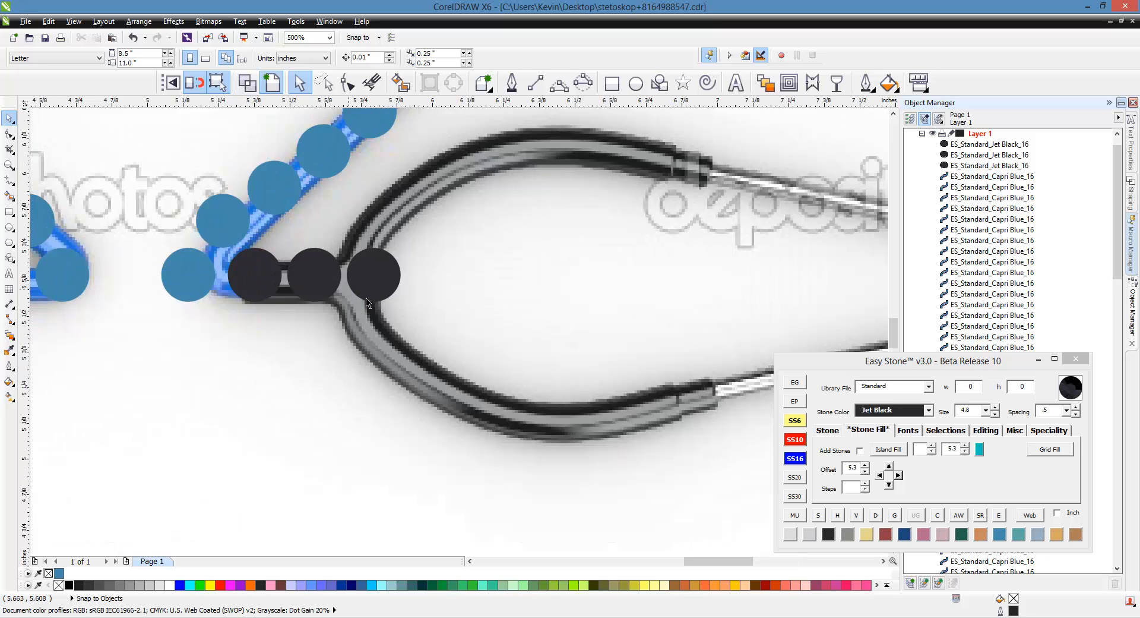
click(377, 296)
drag(377, 296, 393, 418)
right_click(393, 418)
scroll(259, 271, down, 1)
drag(338, 321, 640, 385)
drag(639, 385, 574, 401)
right_click(573, 402)
drag(574, 401, 503, 410)
right_click(504, 410)
drag(502, 408, 370, 367)
right_click(431, 390)
right_click(369, 372)
click(314, 364)
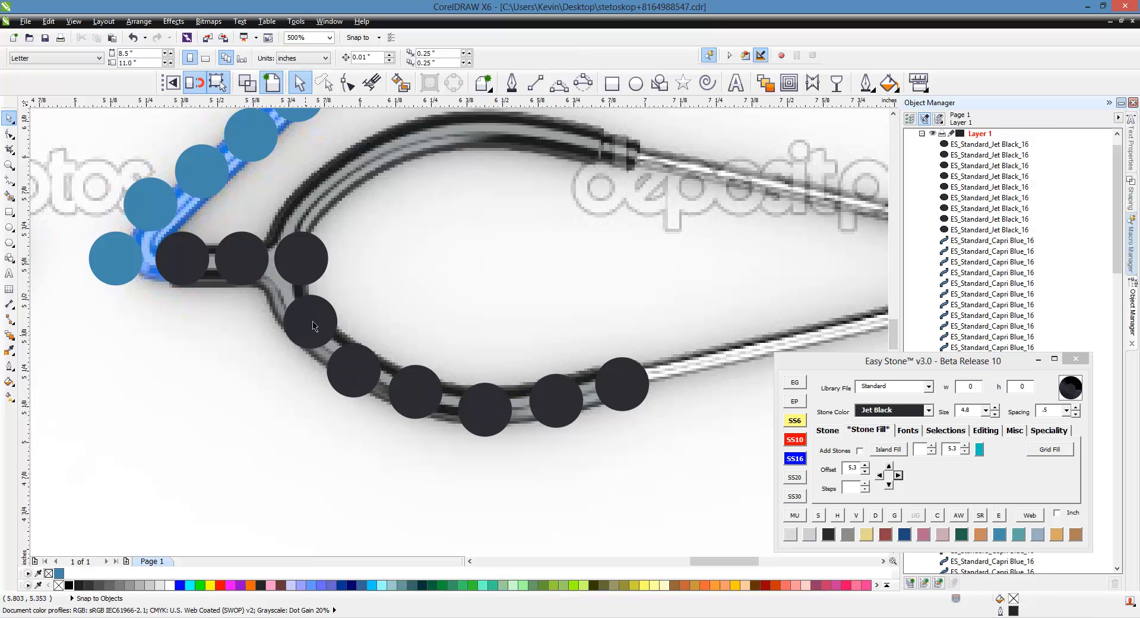
Select the seven black stones from the fork to the lower tube's end, Re-Space them evenly and separate the blend into individual stones.
click(310, 263)
shift+click(317, 322)
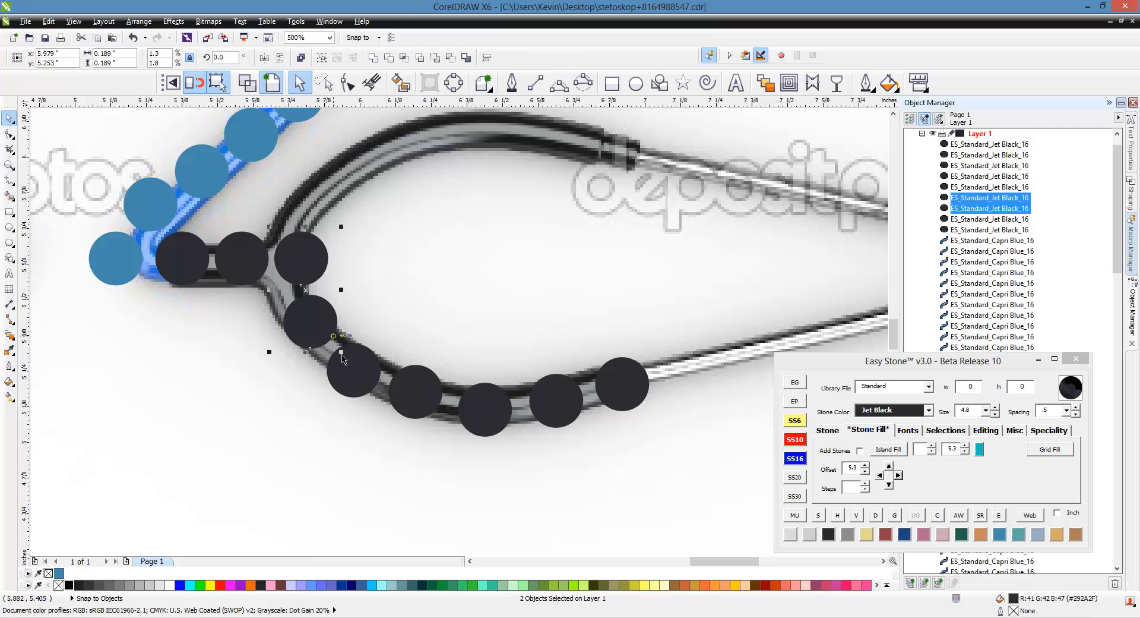
shift+click(345, 360)
shift+click(425, 400)
shift+click(488, 419)
shift+click(556, 414)
shift+click(628, 401)
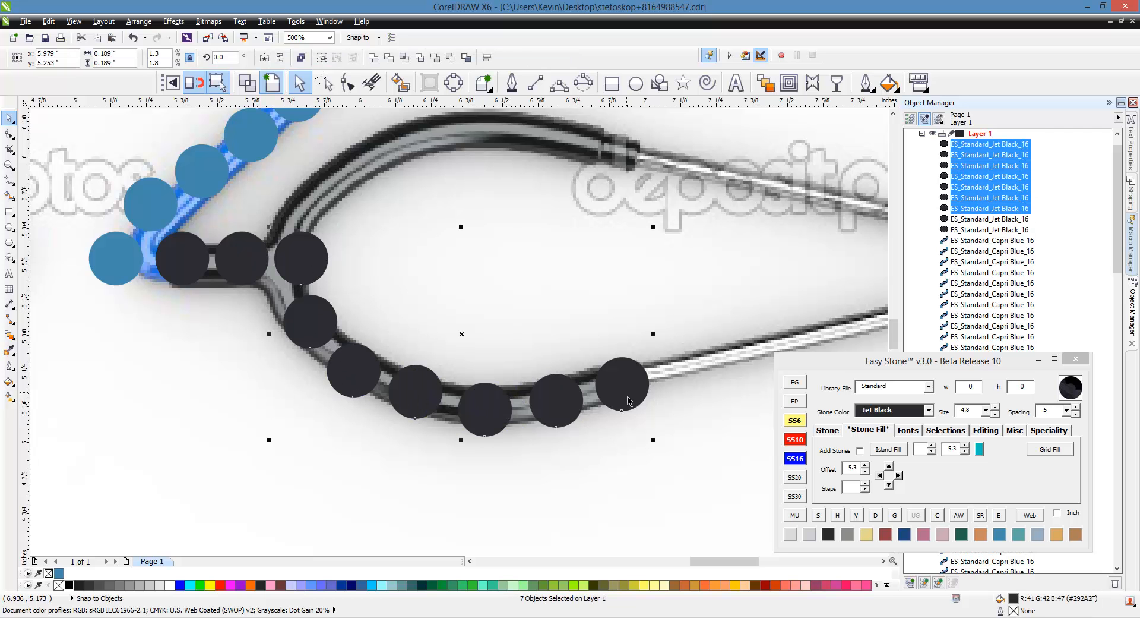
click(996, 432)
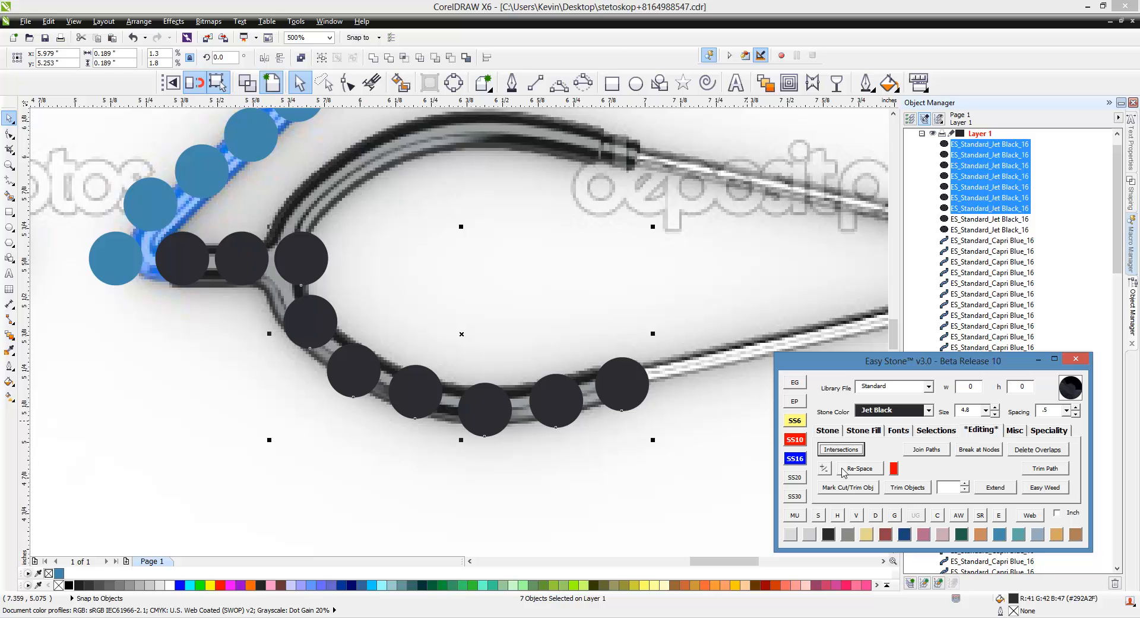
click(861, 469)
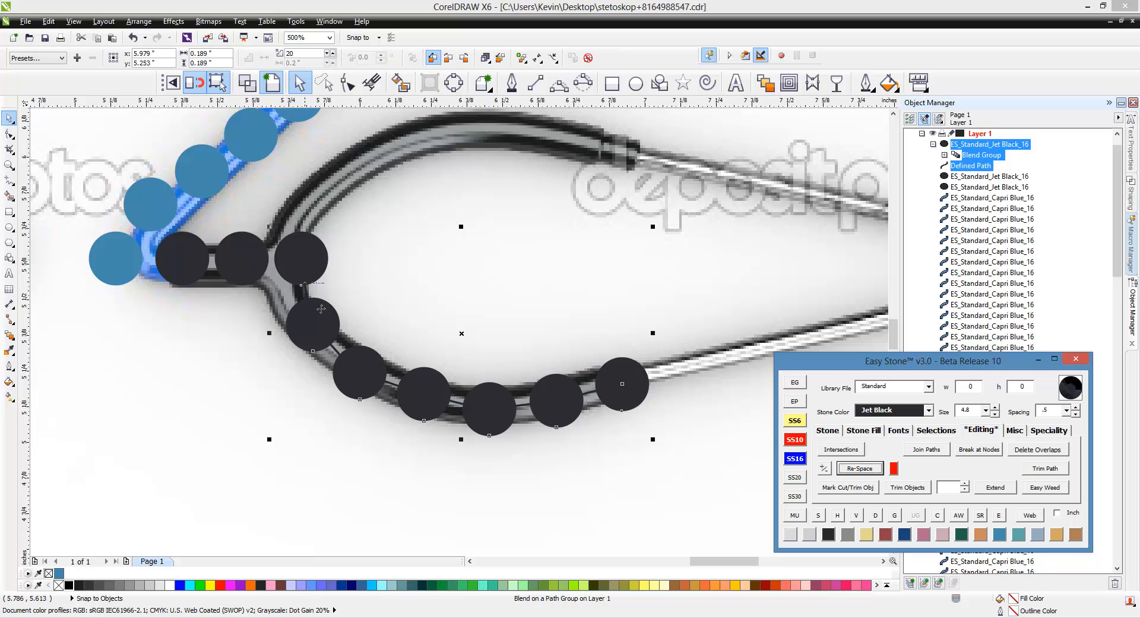
click(876, 515)
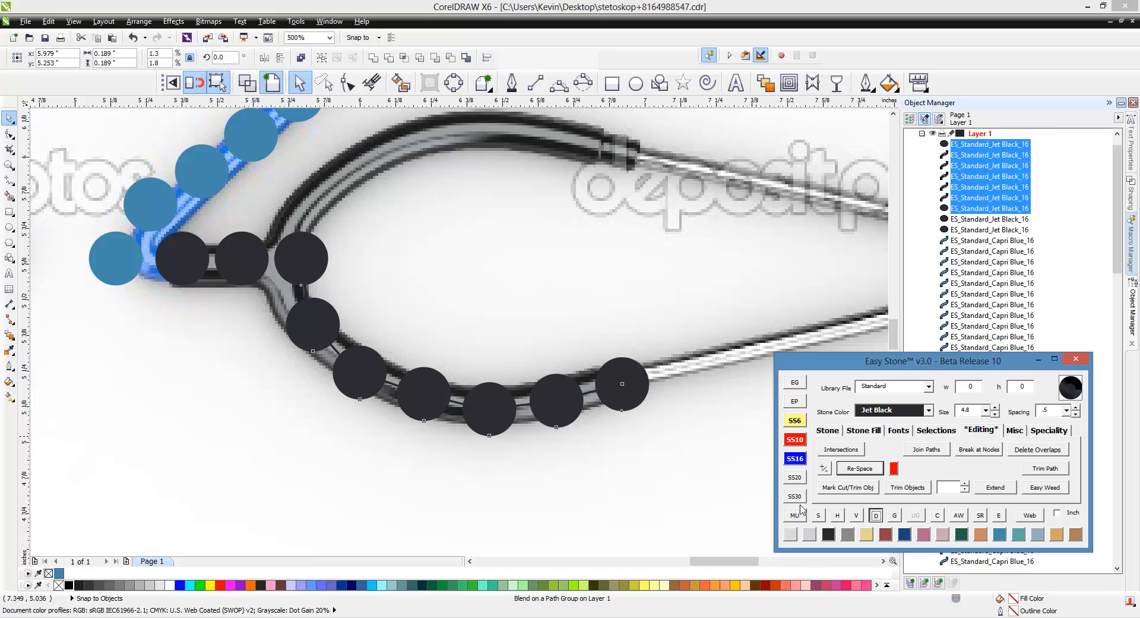
click(223, 294)
Copy the fork's black stone to the crossing of the metal ear tubes and change the copy to Crystal, size SS10.
scroll(223, 294, down, 2)
scroll(419, 371, up, 2)
scroll(469, 361, down, 2)
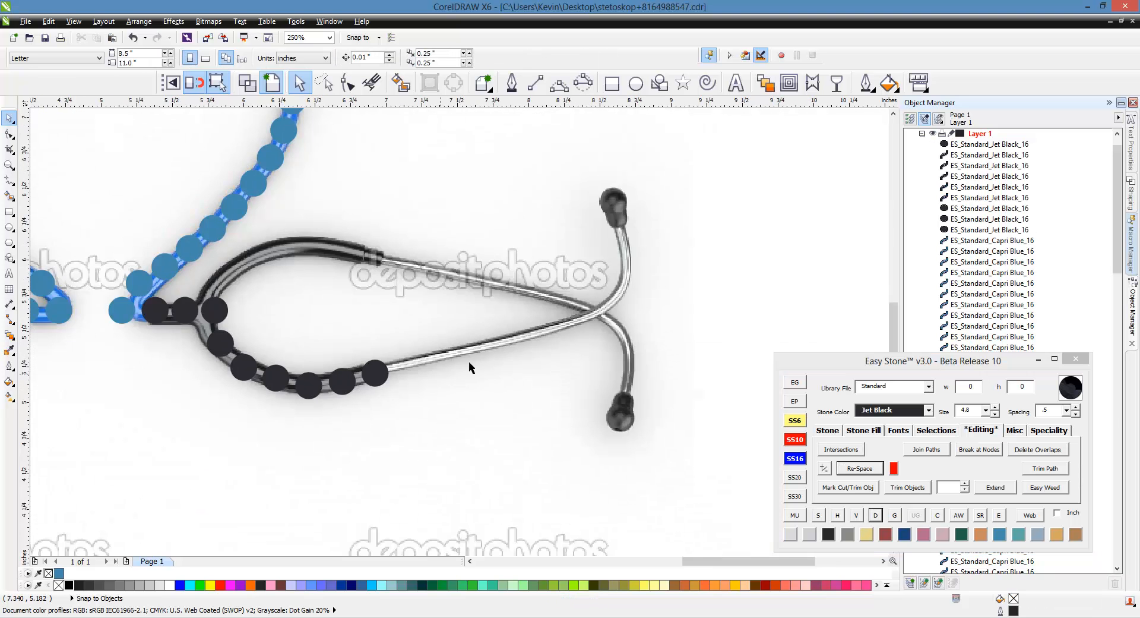
scroll(581, 330, up, 2)
scroll(622, 355, down, 1)
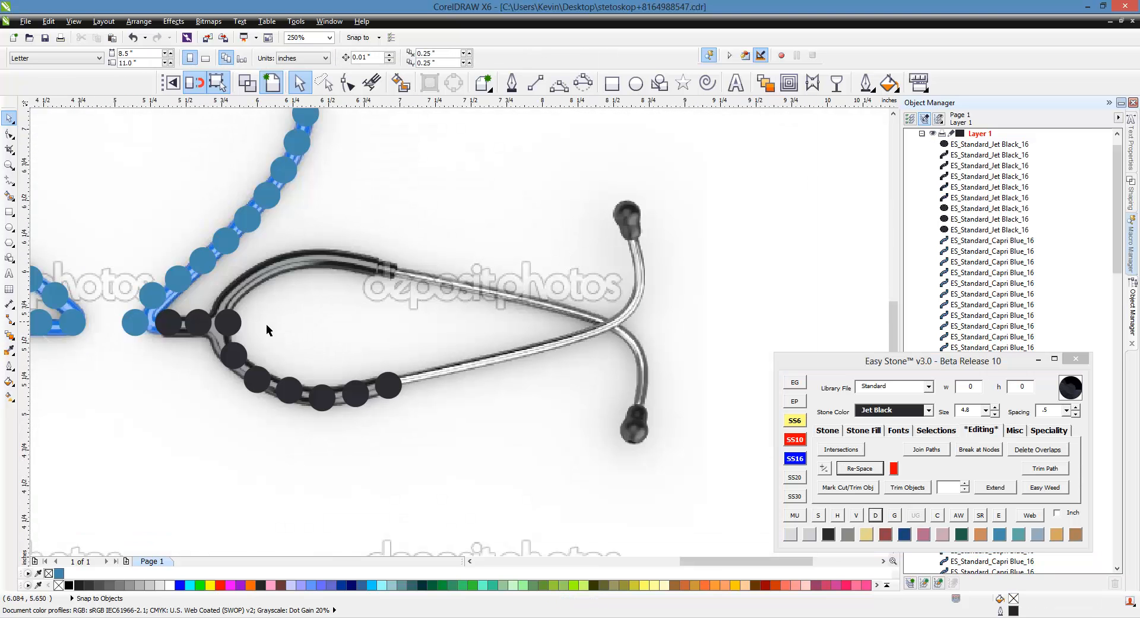
click(235, 330)
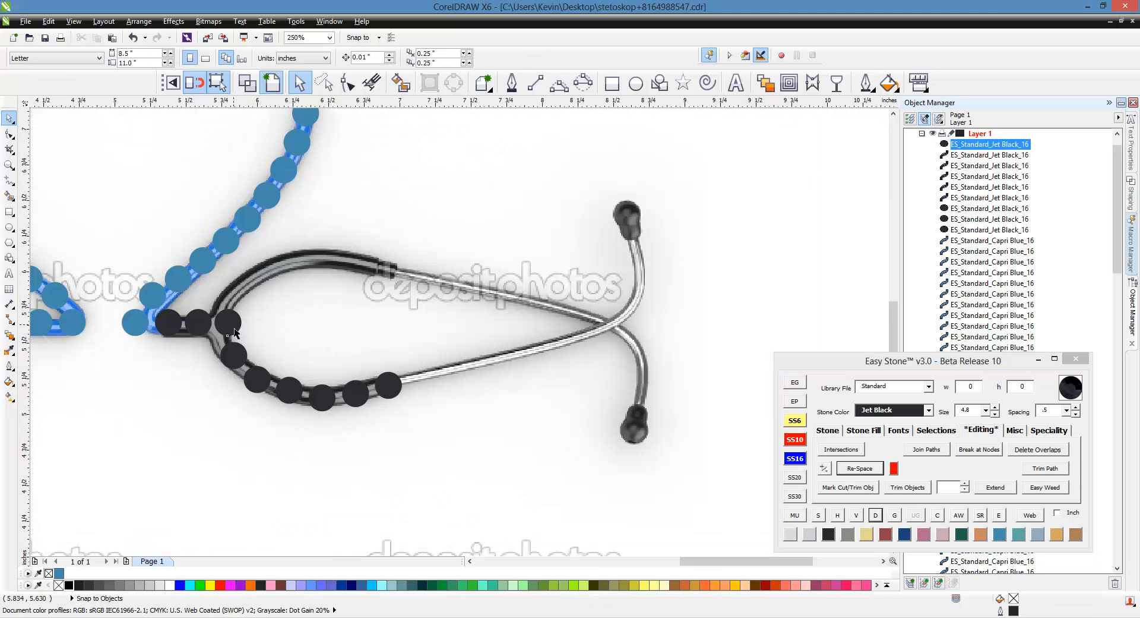
click(618, 361)
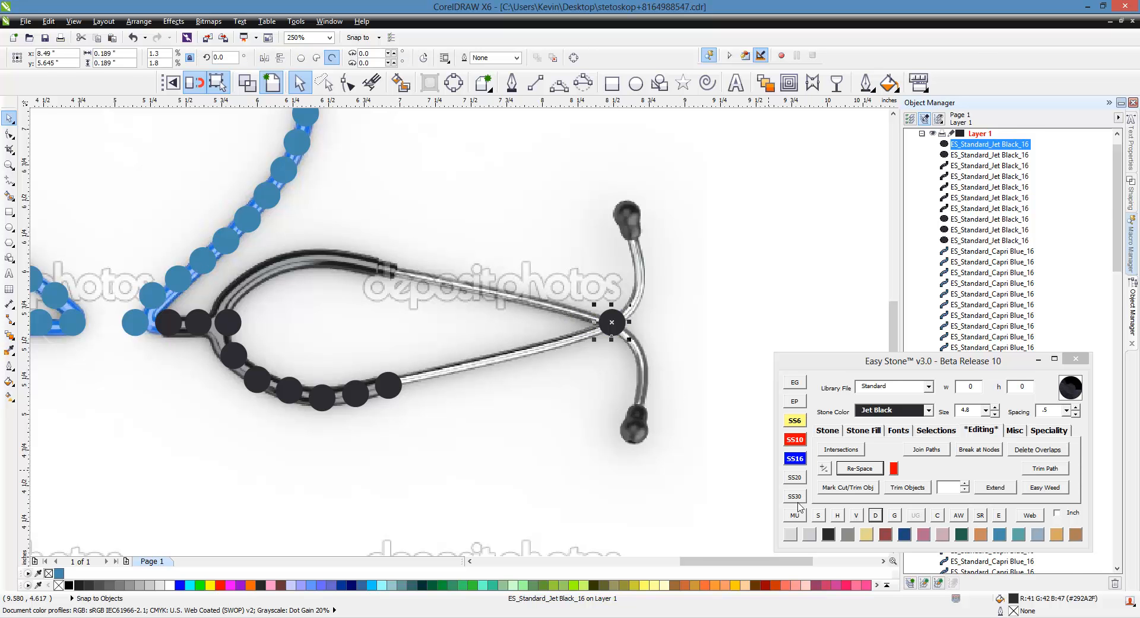
click(791, 533)
click(796, 442)
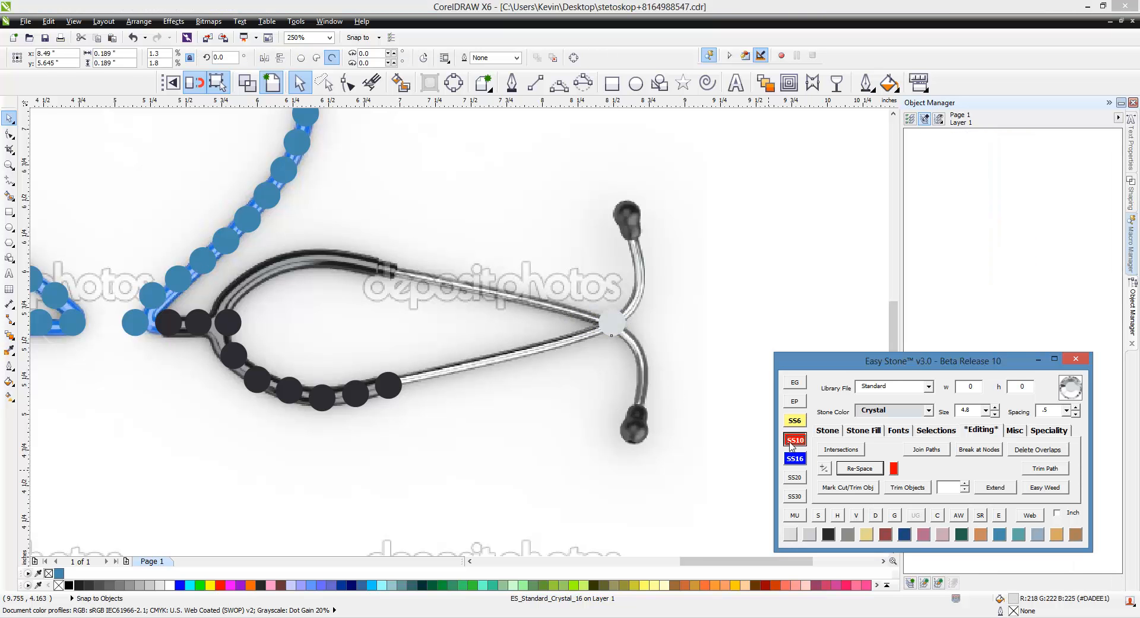
click(526, 401)
Place a copy of the Crystal SS10 stone at the start of the lower metal tube, beside the last black stone.
scroll(587, 321, up, 1)
drag(626, 333, 277, 442)
scroll(248, 449, up, 1)
scroll(191, 405, down, 1)
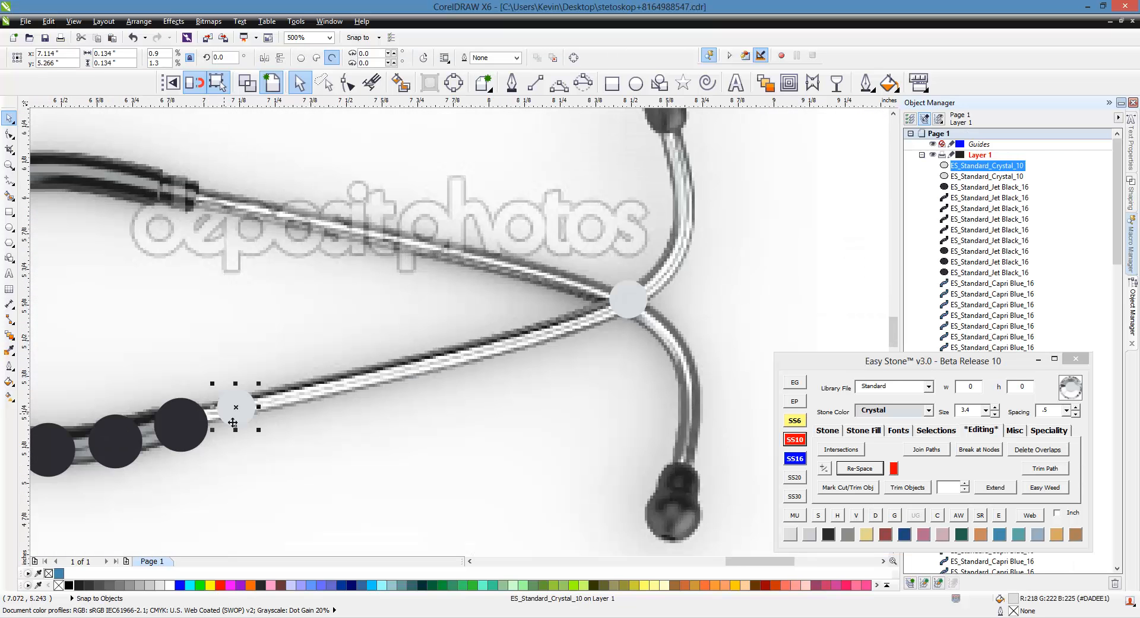
Select the two Crystal SS10 stones at the ends of the lower metal tube and add stones between them.
shift+click(646, 310)
click(830, 431)
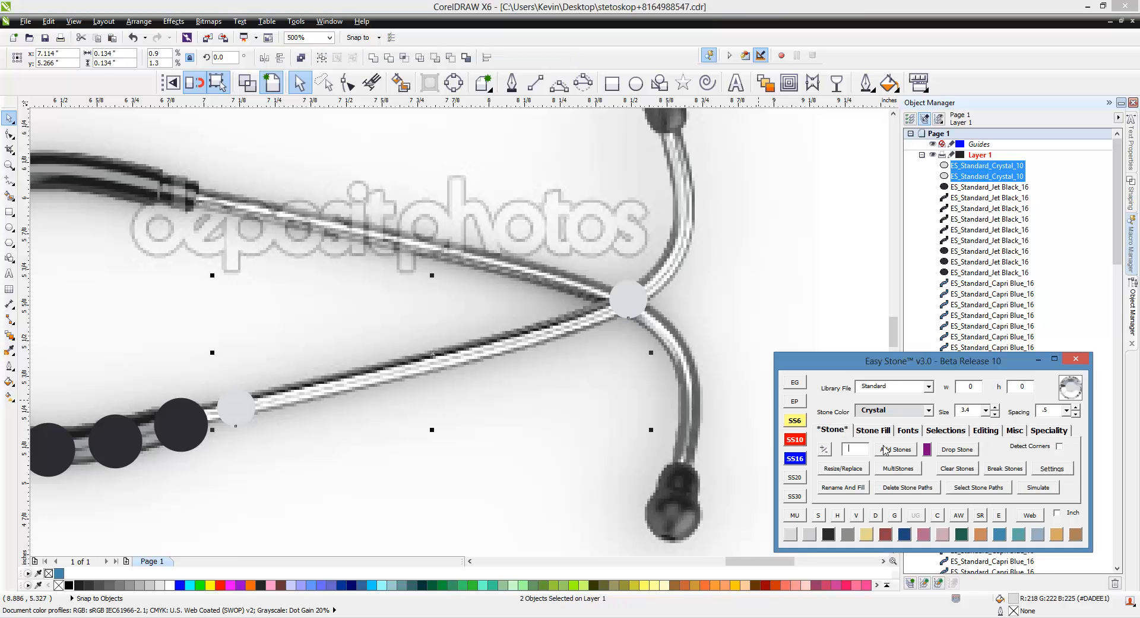
click(894, 449)
Inspect the path line under the new Crystal stones, then delete the stone path so only individual stones remain.
scroll(460, 334, up, 2)
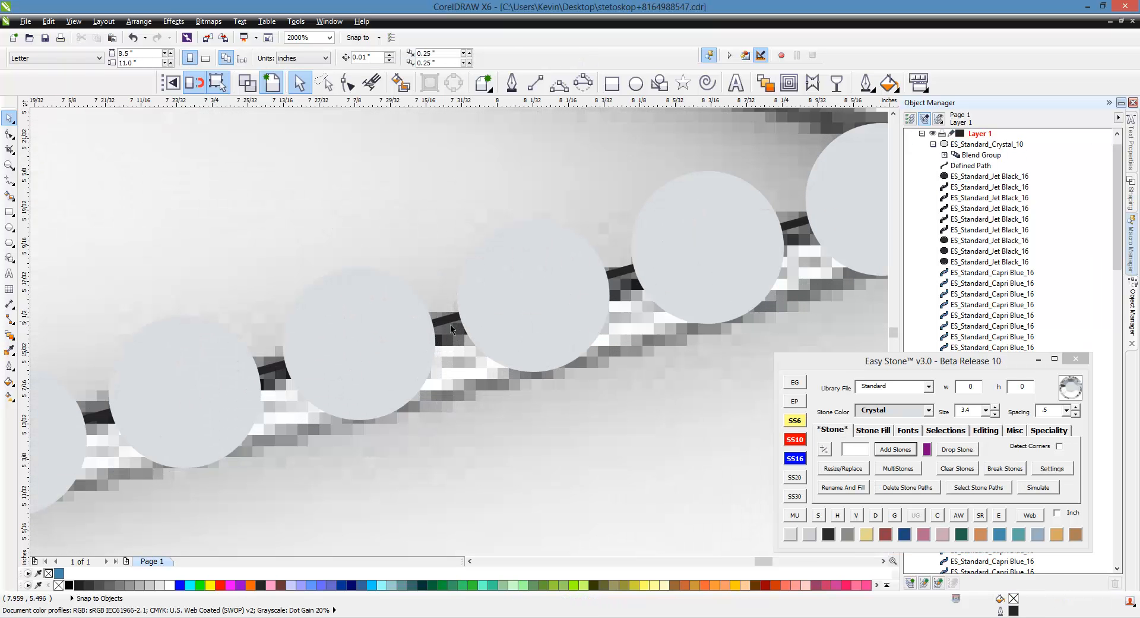
click(450, 325)
key(F10)
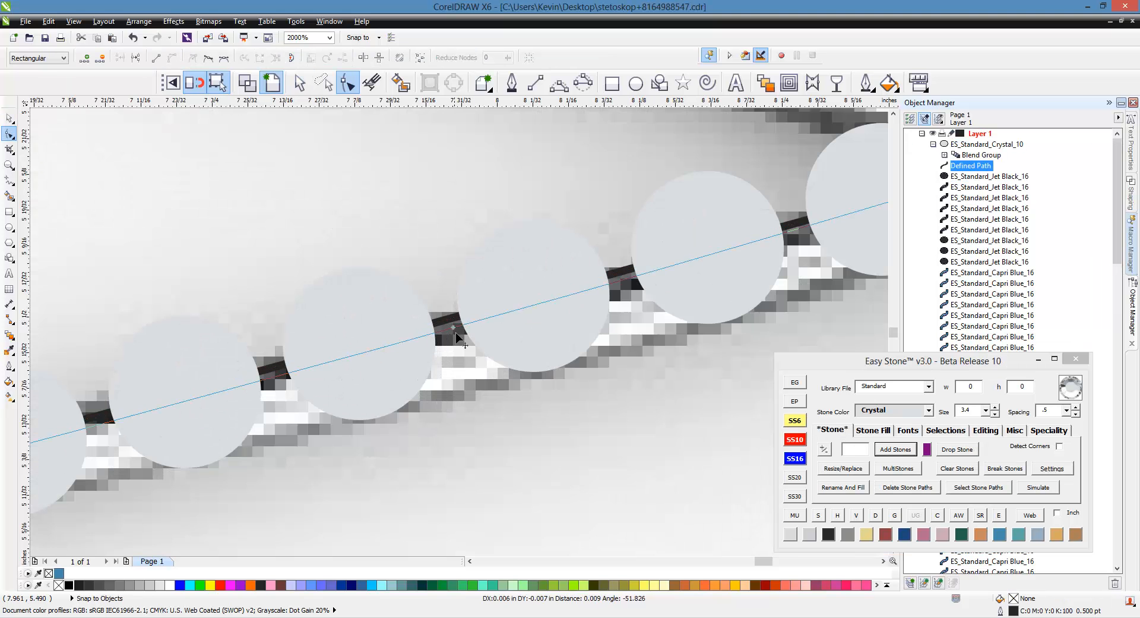
scroll(472, 348, down, 2)
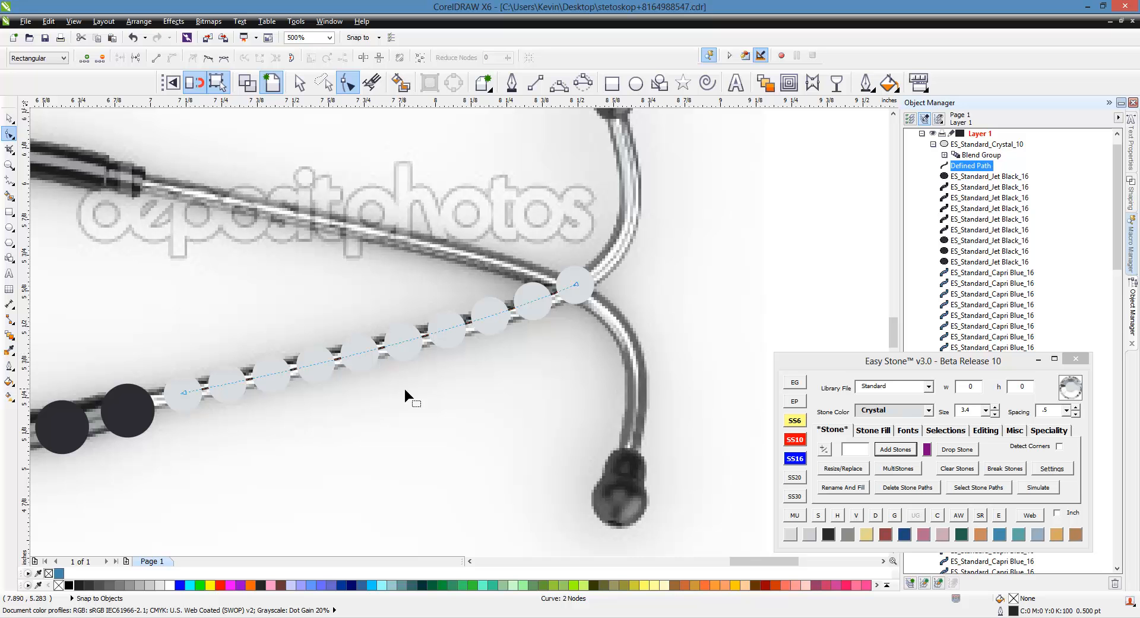
key(space)
click(416, 353)
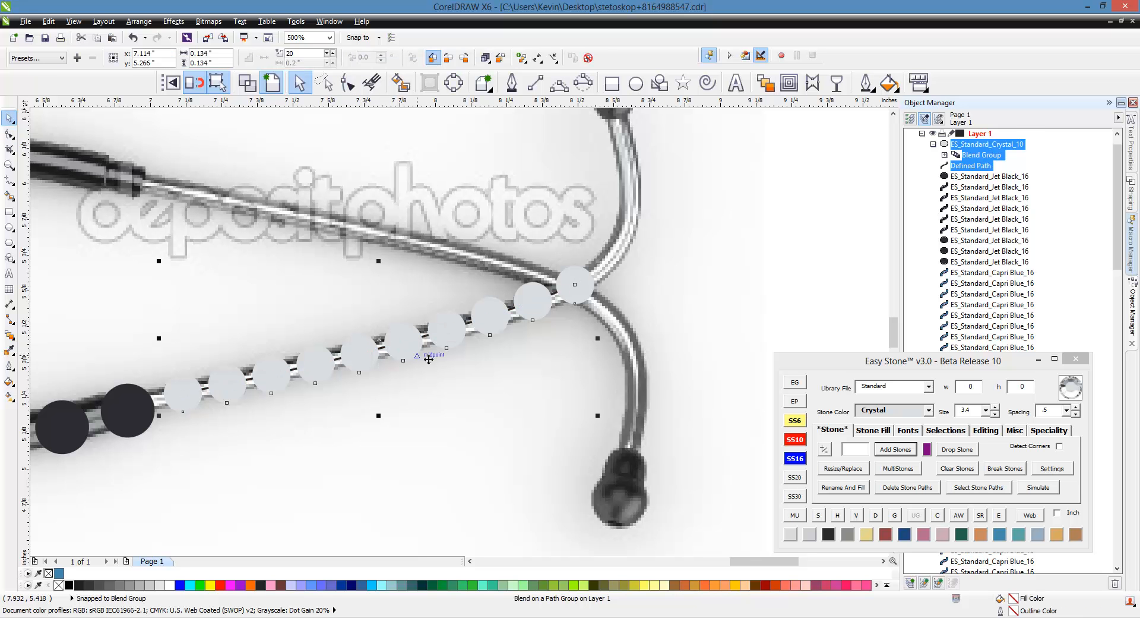
click(908, 487)
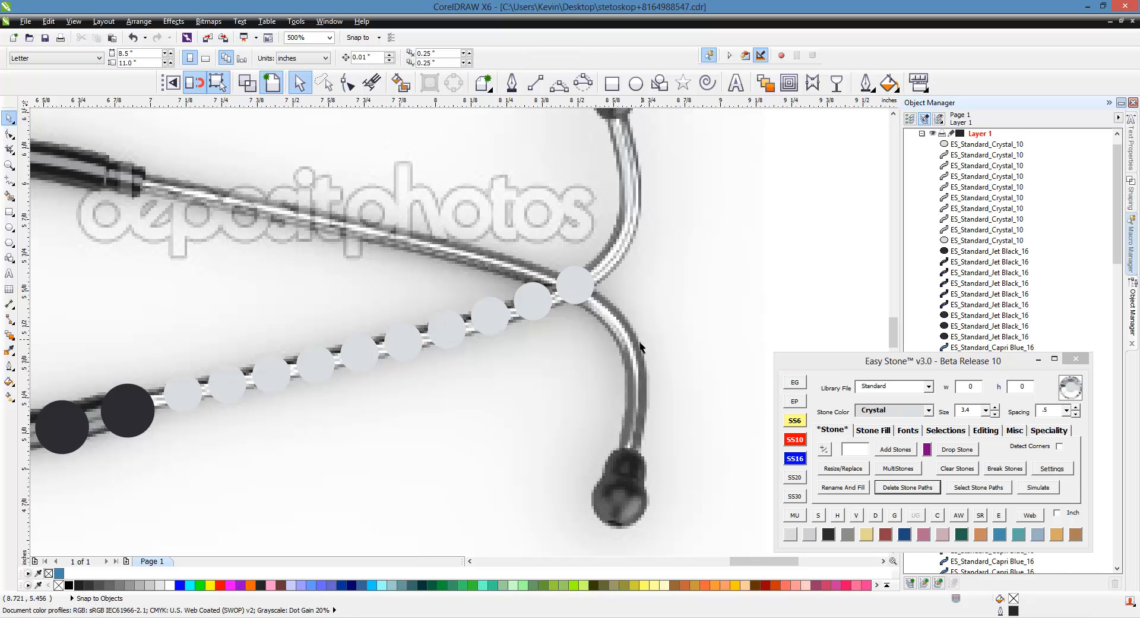
Place four copies of the Crystal SS10 stone down the lower ear tube, from the crossing to the black ear tip.
scroll(672, 418, up, 1)
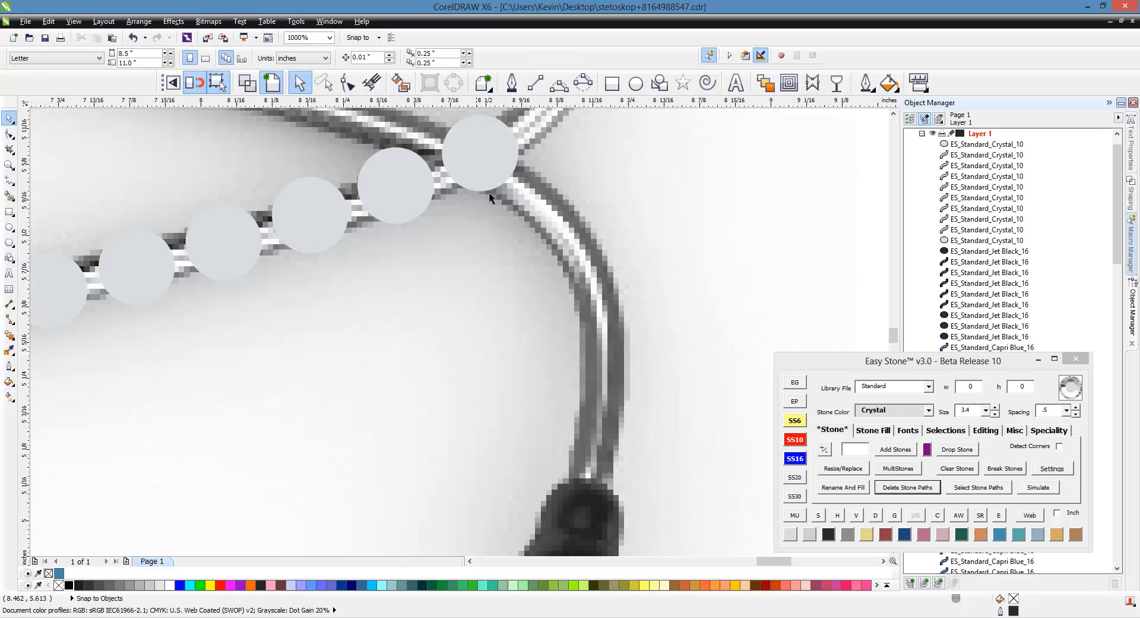
drag(509, 180, 579, 237)
right_click(580, 237)
drag(579, 237, 626, 318)
right_click(626, 318)
drag(626, 317, 595, 469)
right_click(626, 393)
Copy the last Jet Black stone of the lower tube onto the lower ear tip and centre it there.
scroll(449, 143, down, 3)
click(433, 228)
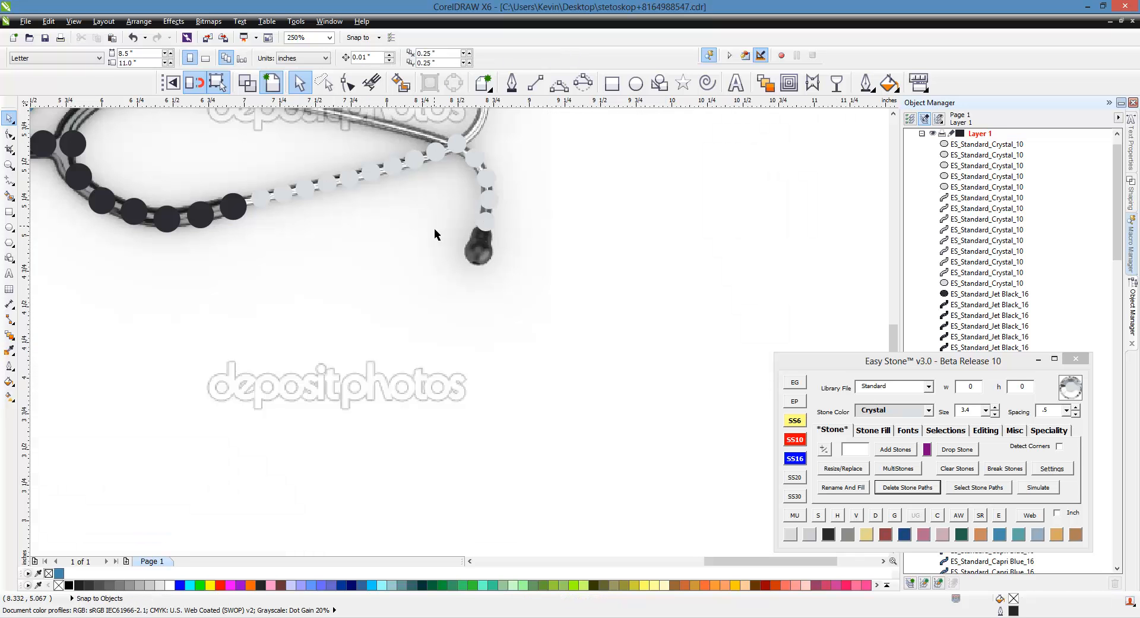
drag(243, 210, 492, 255)
right_click(493, 257)
scroll(479, 211, up, 2)
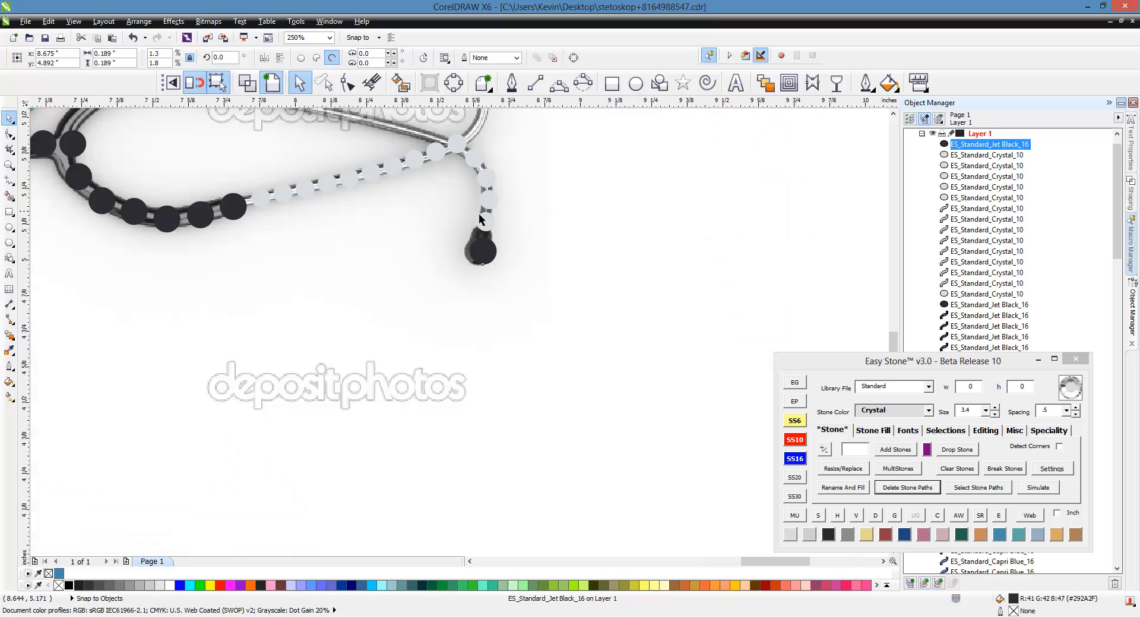
drag(535, 357, 516, 348)
scroll(512, 326, down, 2)
click(454, 363)
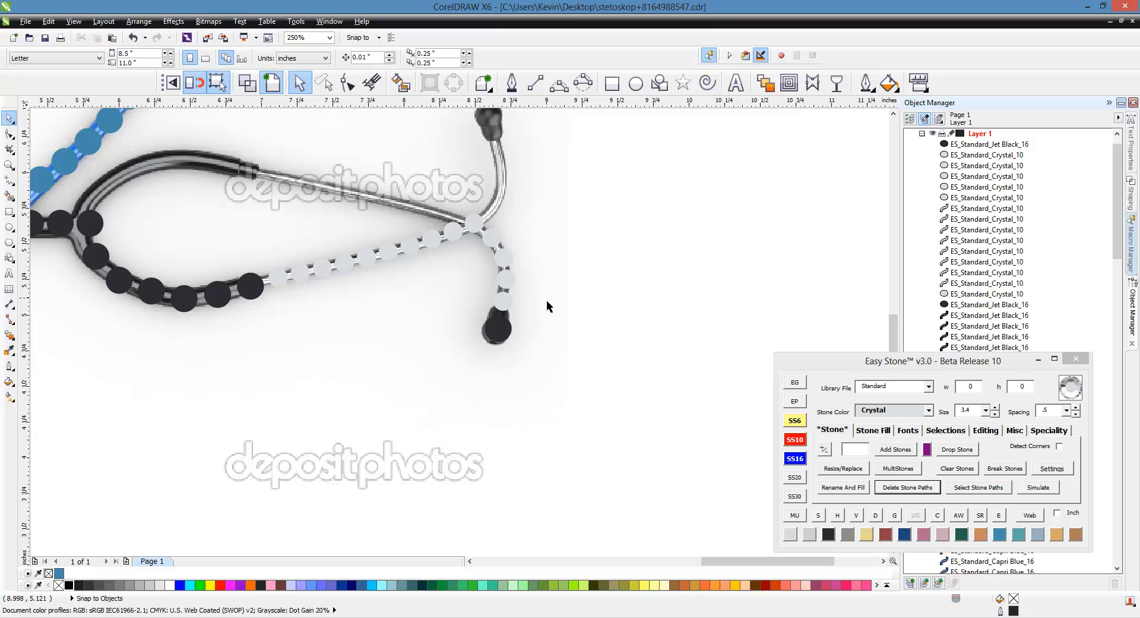
Select the 22 stones of the lower tube, ear tube and ear tip, and place a vertically mirrored copy over the upper tube.
scroll(546, 300, down, 1)
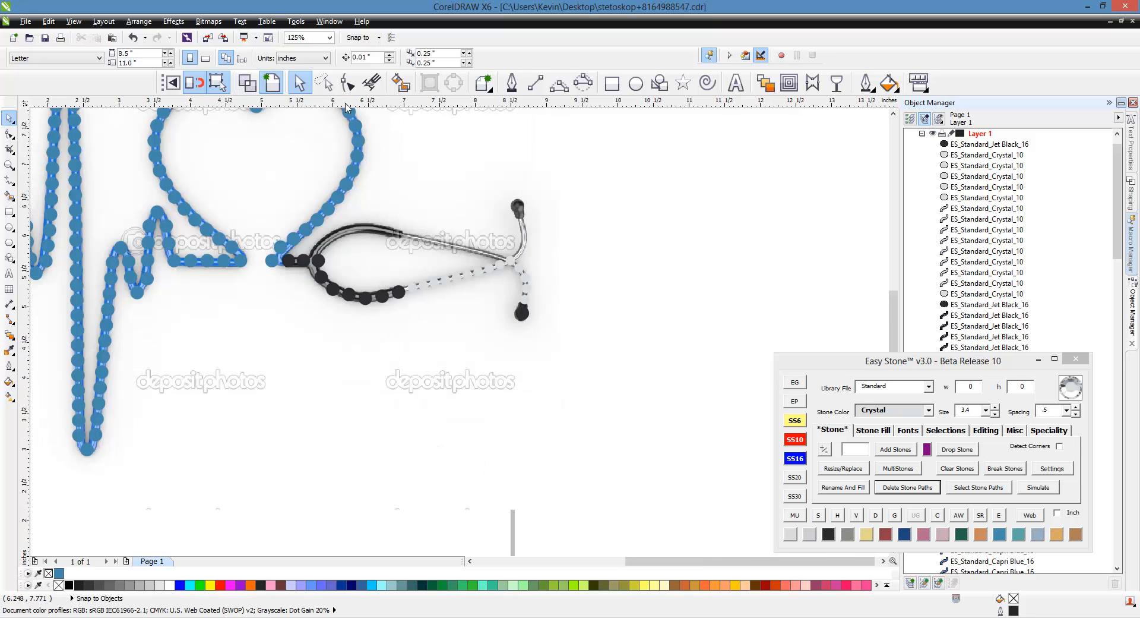
click(324, 83)
mouse_move(382, 156)
mouse_down()
mouse_move(516, 386)
mouse_move(349, 377)
mouse_move(290, 336)
mouse_move(280, 309)
mouse_move(309, 257)
mouse_up()
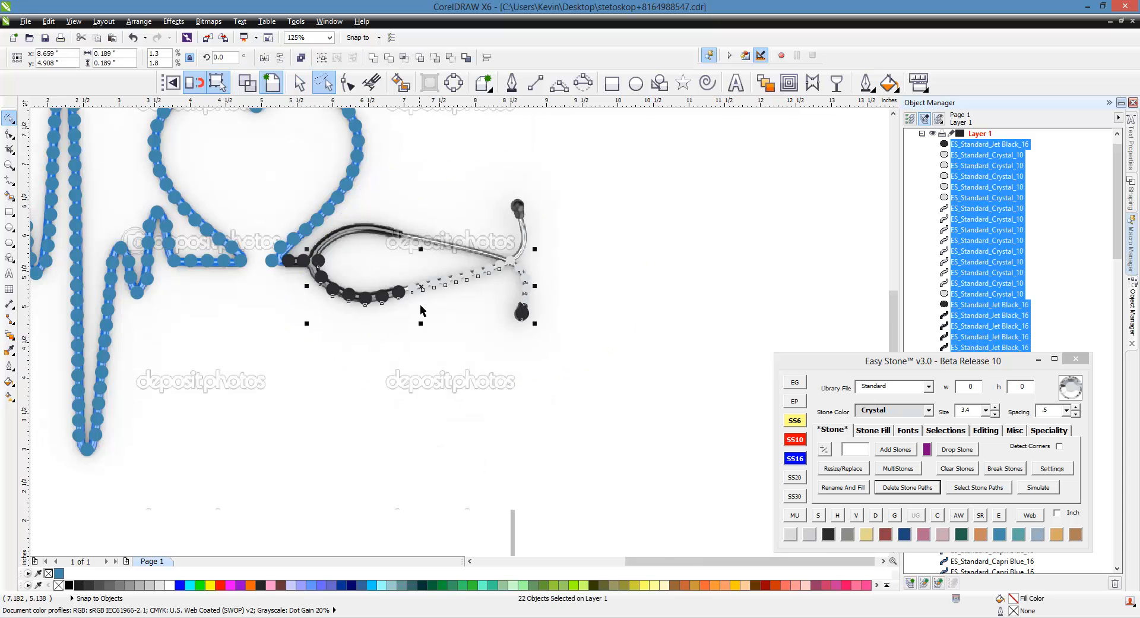
drag(432, 335, 422, 186)
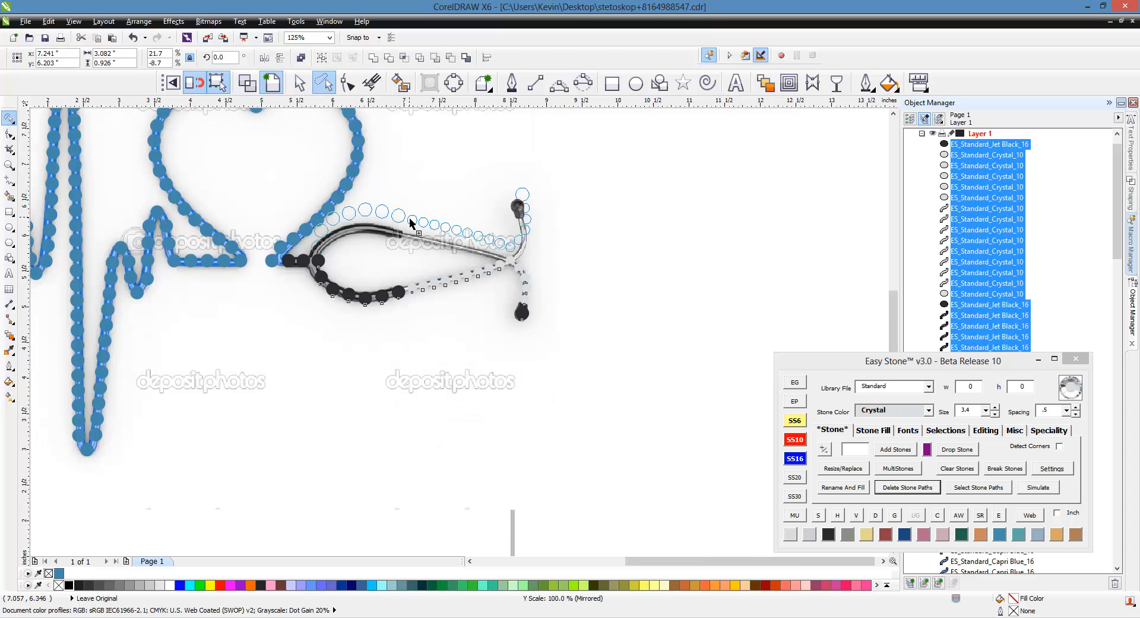
scroll(320, 247, up, 1)
drag(302, 244, 302, 271)
Examine the mirrored stones at the tube crossing and fork for alignment and overlaps with the original stones.
scroll(502, 305, down, 1)
scroll(616, 287, up, 3)
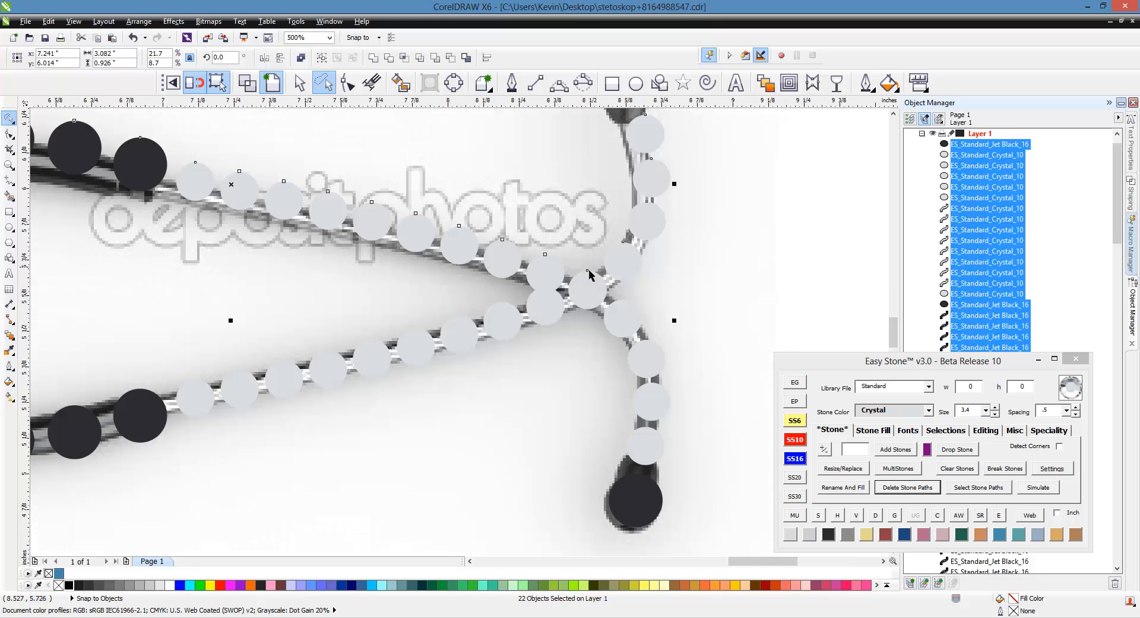
scroll(642, 287, down, 1)
scroll(641, 287, down, 1)
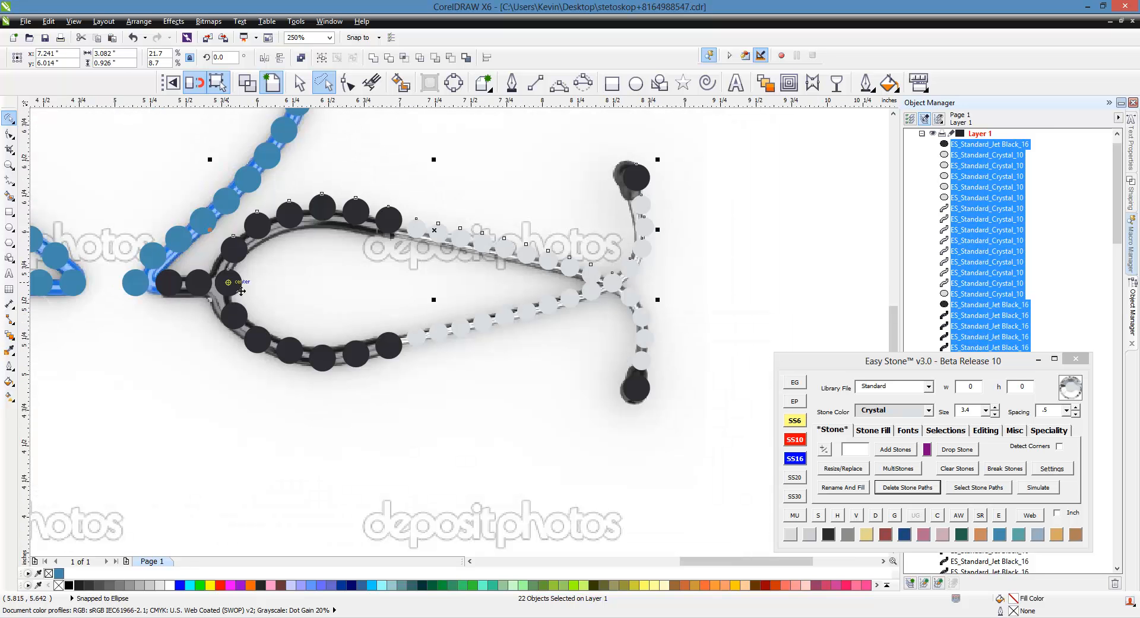
click(469, 420)
scroll(594, 273, up, 2)
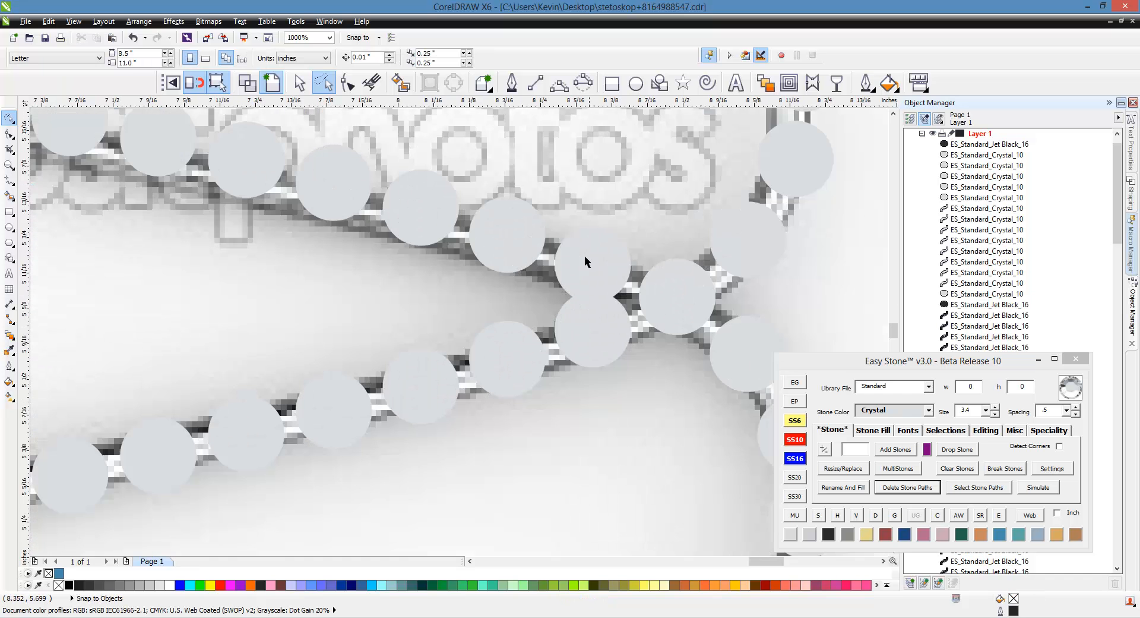
scroll(612, 297, down, 2)
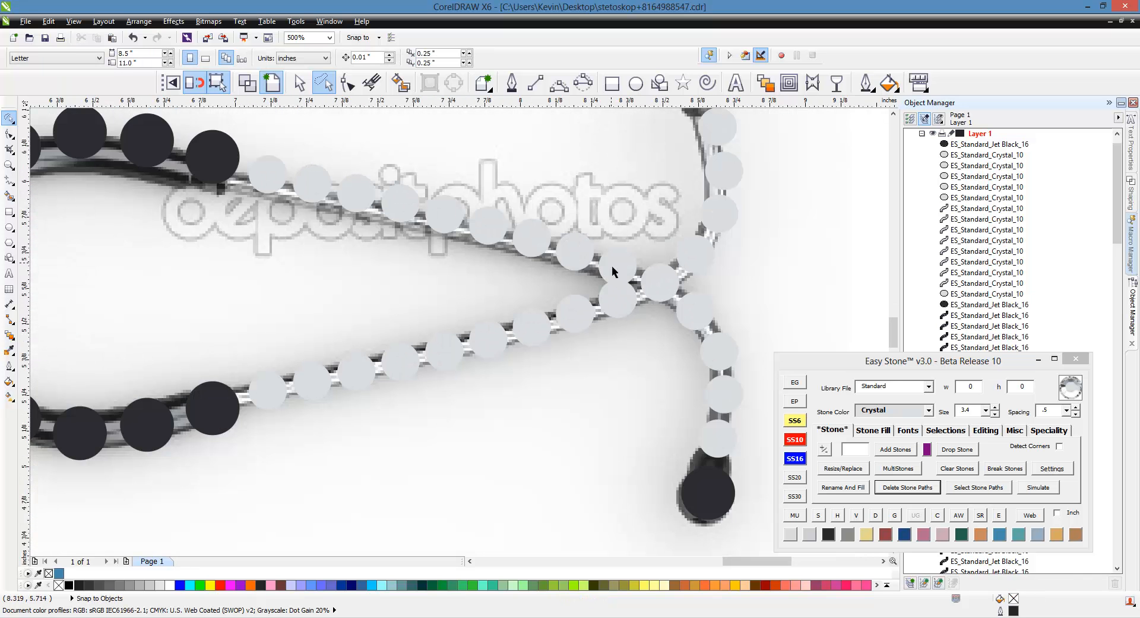
scroll(620, 309, up, 2)
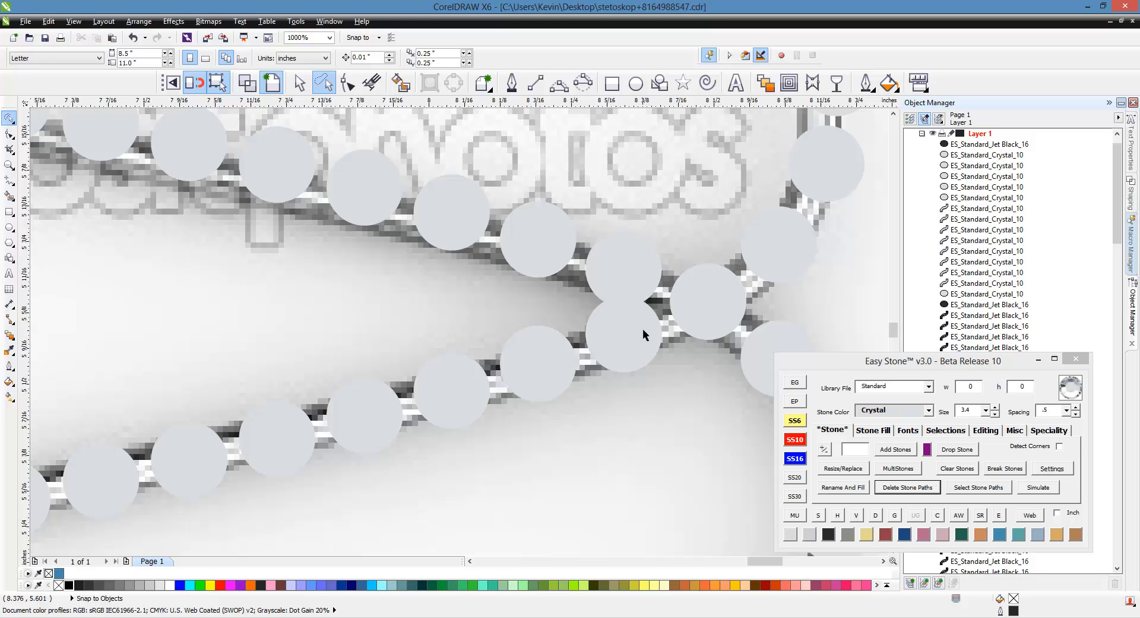
scroll(642, 335, down, 1)
scroll(642, 339, down, 3)
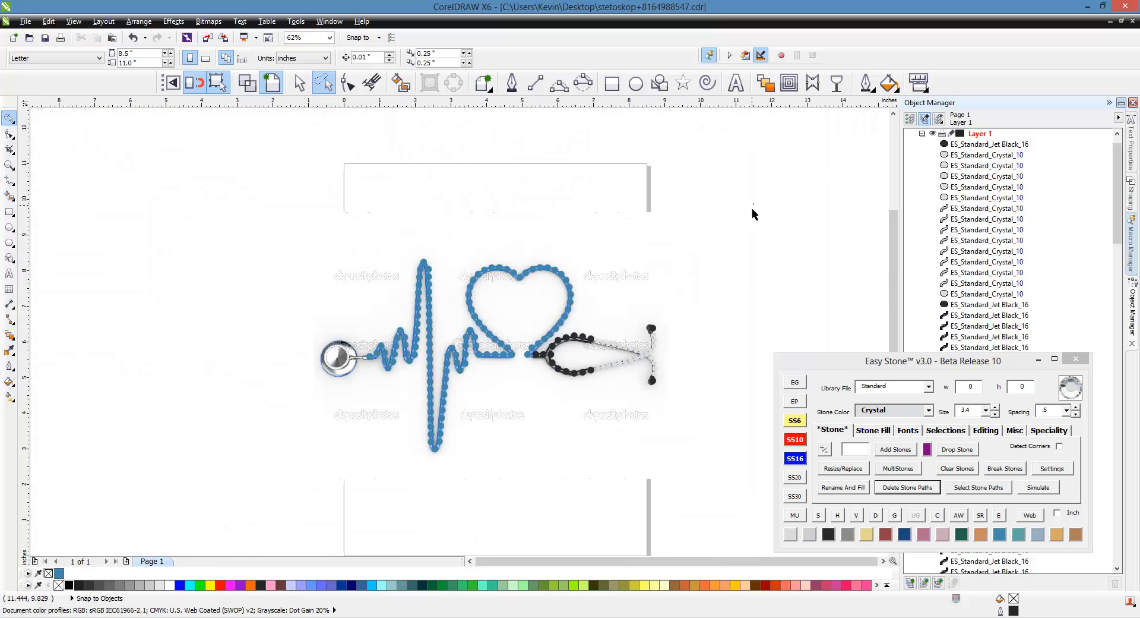
Select all stones of the design and delete the duplicates that overlap within the tolerance.
click(300, 83)
drag(349, 205, 709, 509)
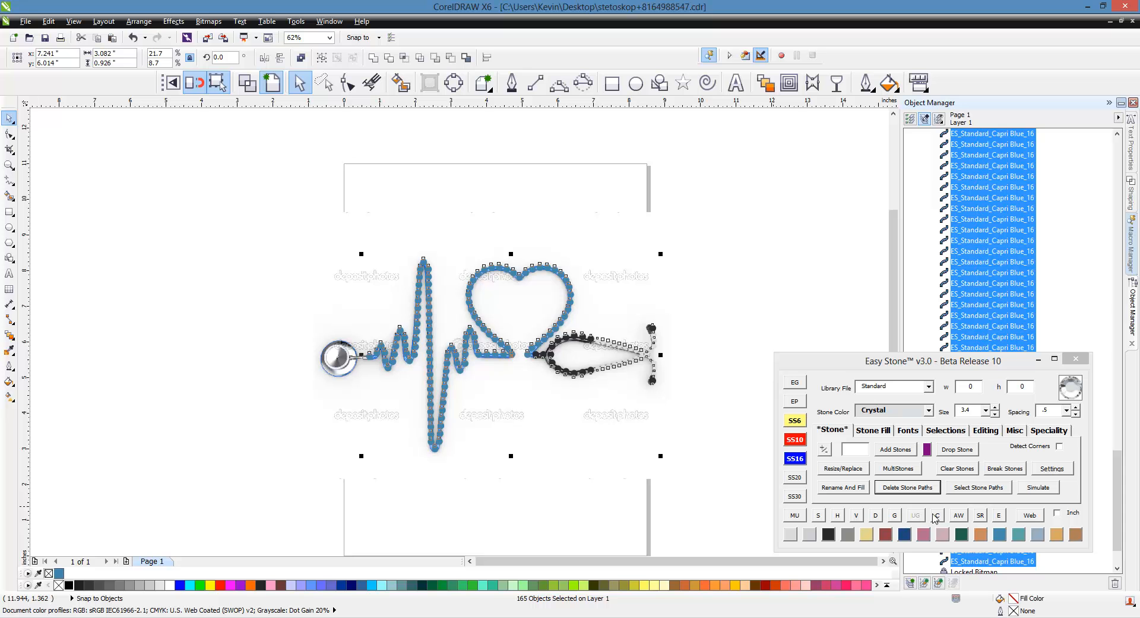
click(888, 491)
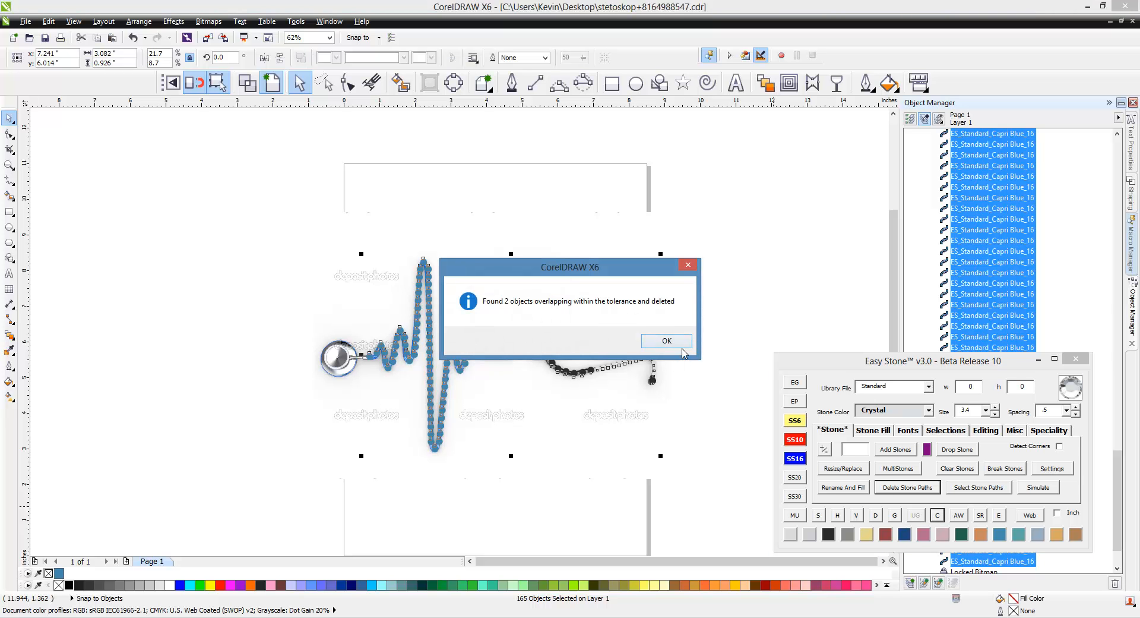
click(681, 346)
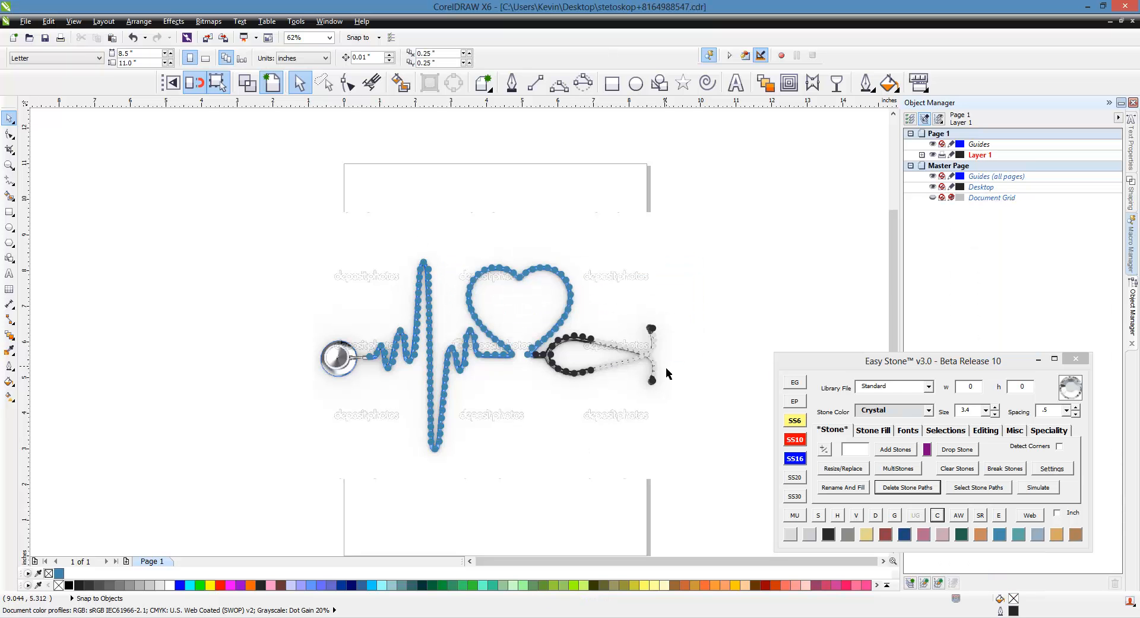
Draw a circle about 1.05 inches in diameter and move it over the outer rim of the stethoscope's chest piece.
scroll(298, 341, up, 1)
scroll(395, 389, up, 2)
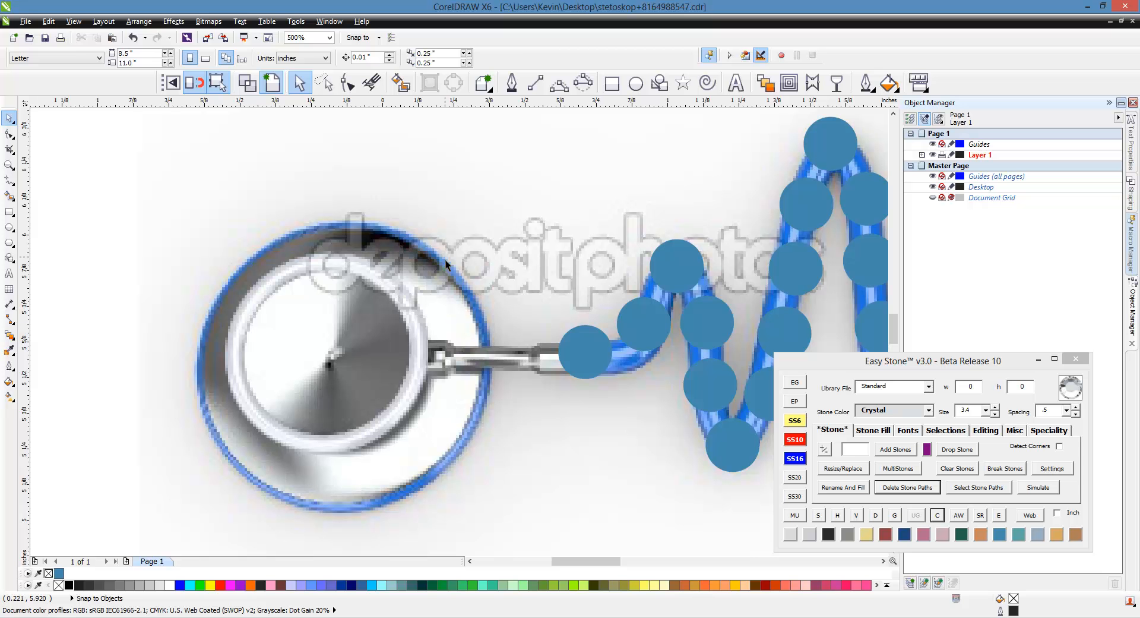
click(635, 83)
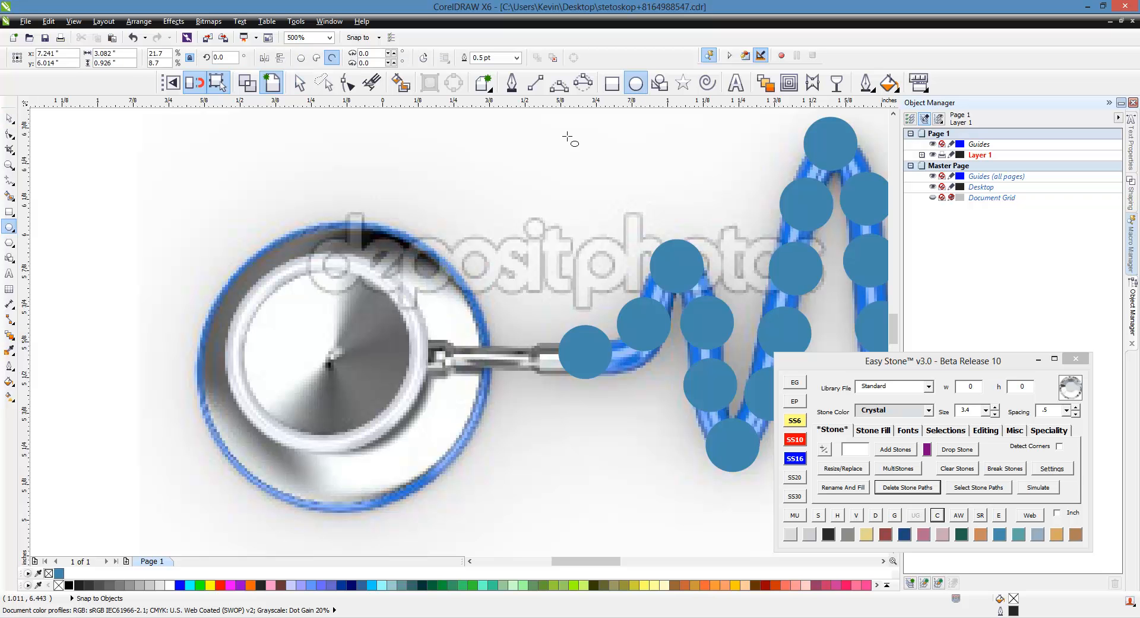
drag(152, 180, 451, 478)
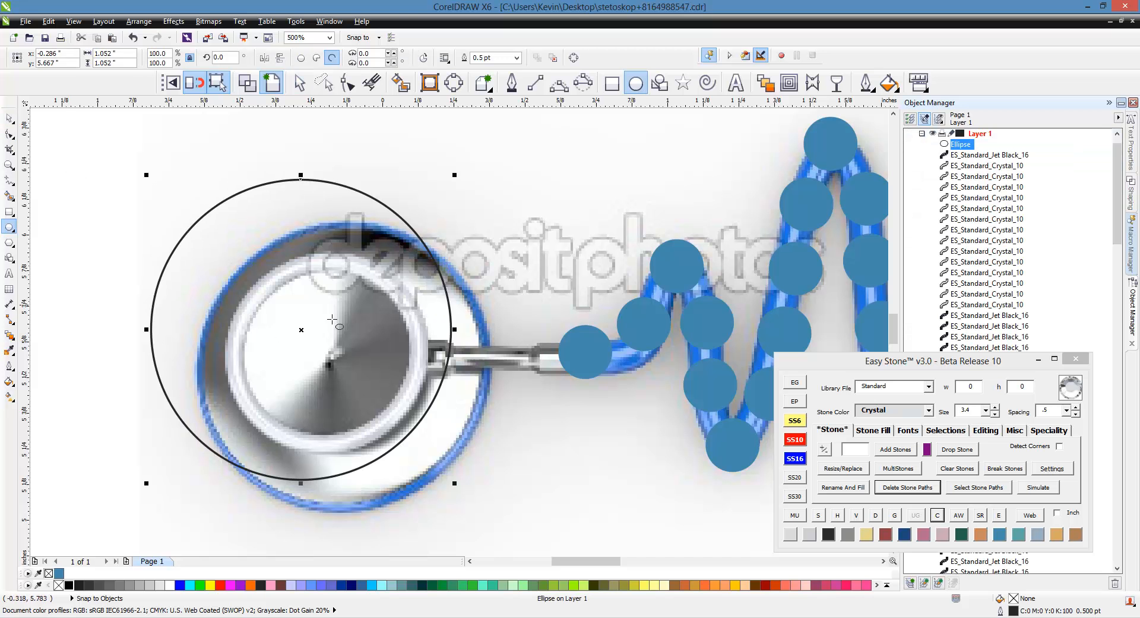
drag(309, 335, 353, 367)
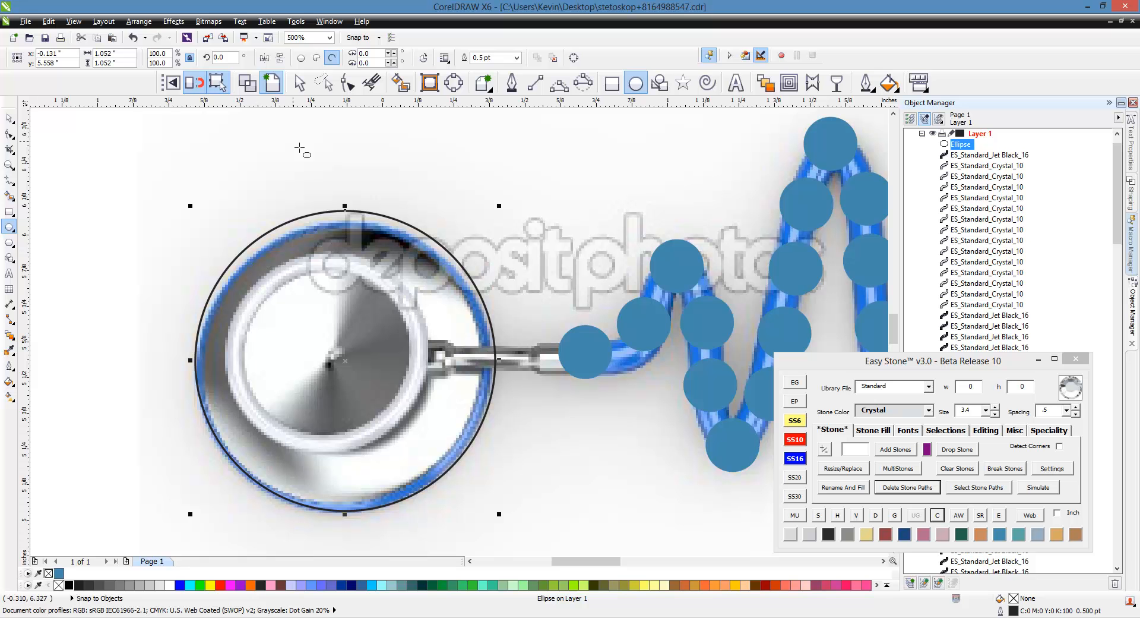
Align the circle's centre vertically with the first Capri Blue stone of the pulse line.
click(300, 83)
shift+click(585, 355)
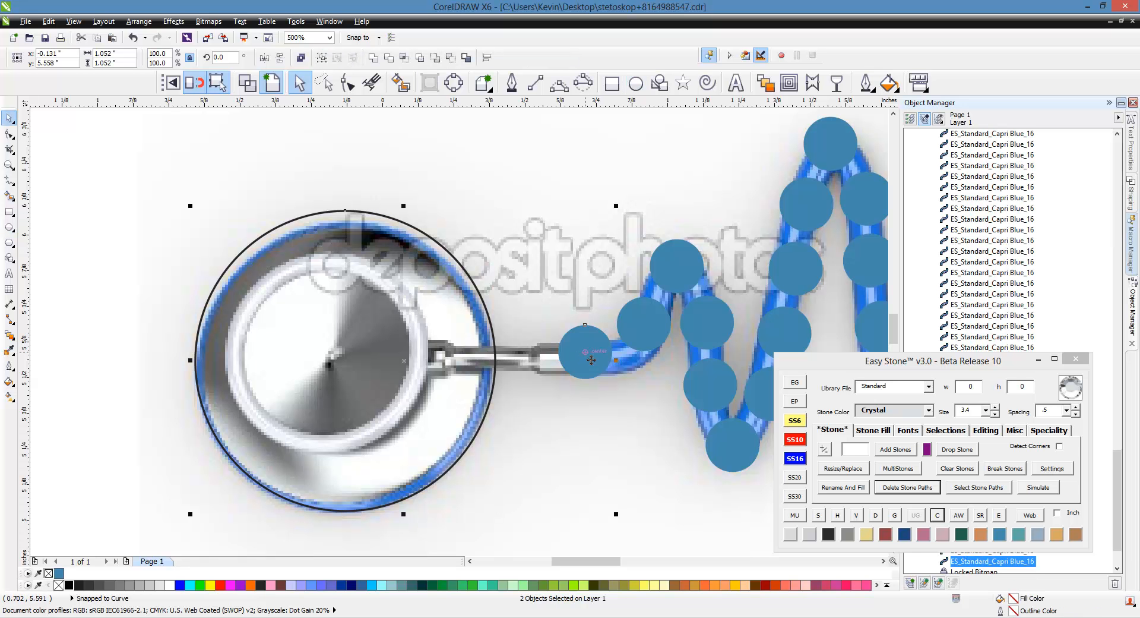
key(e)
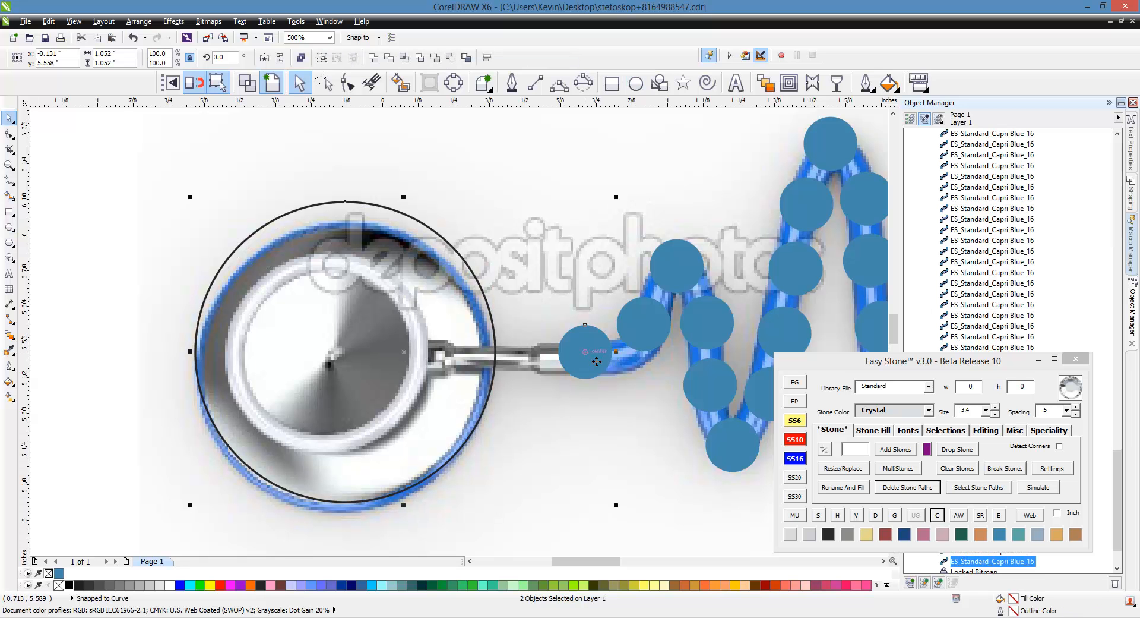
click(513, 441)
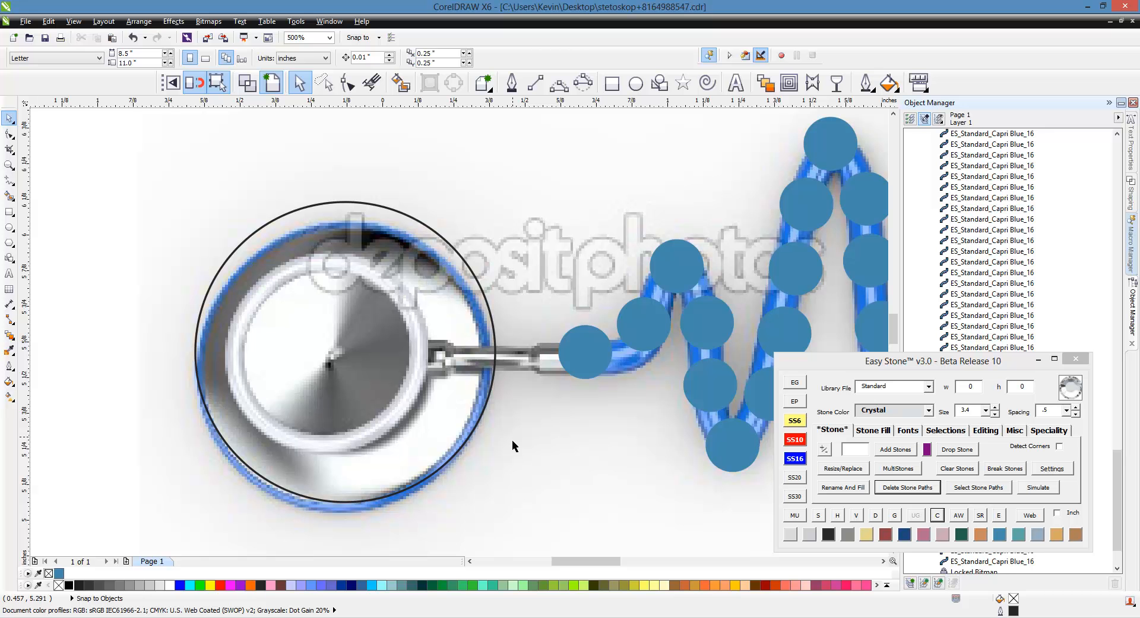
Create an inner offset of the chest-piece circle with the ss6 - ss10 island fill value.
click(474, 310)
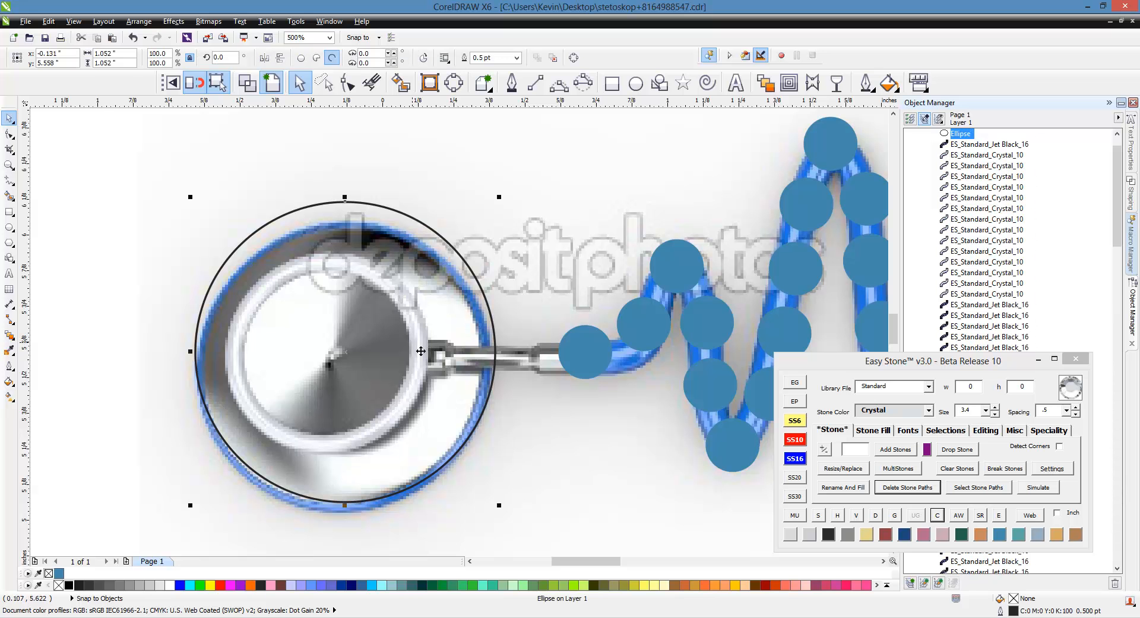
click(879, 431)
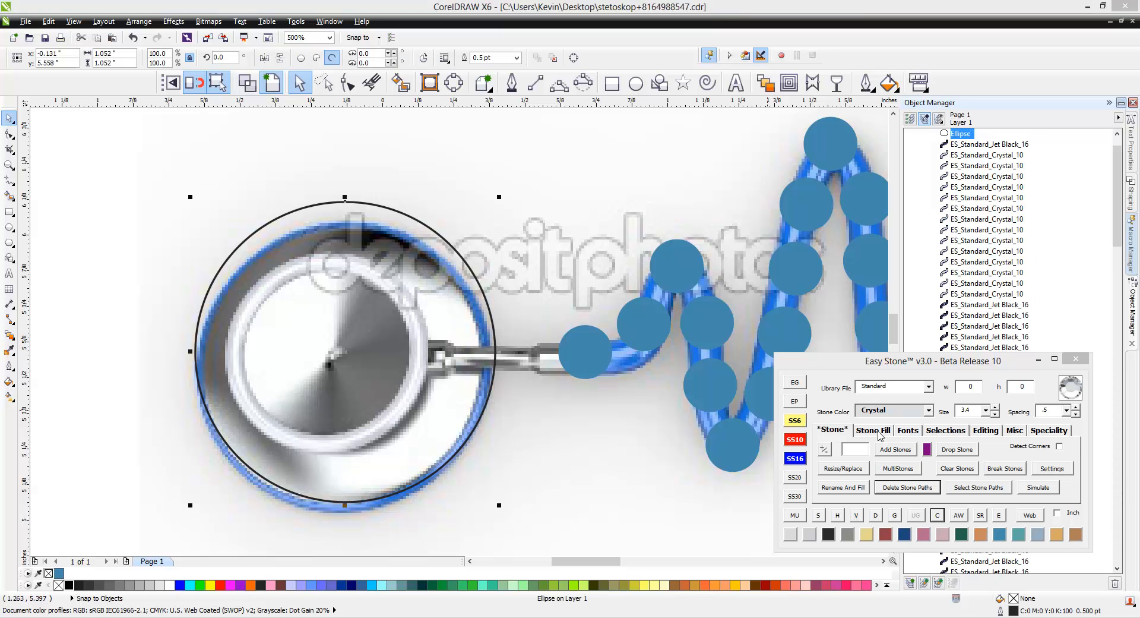
click(981, 450)
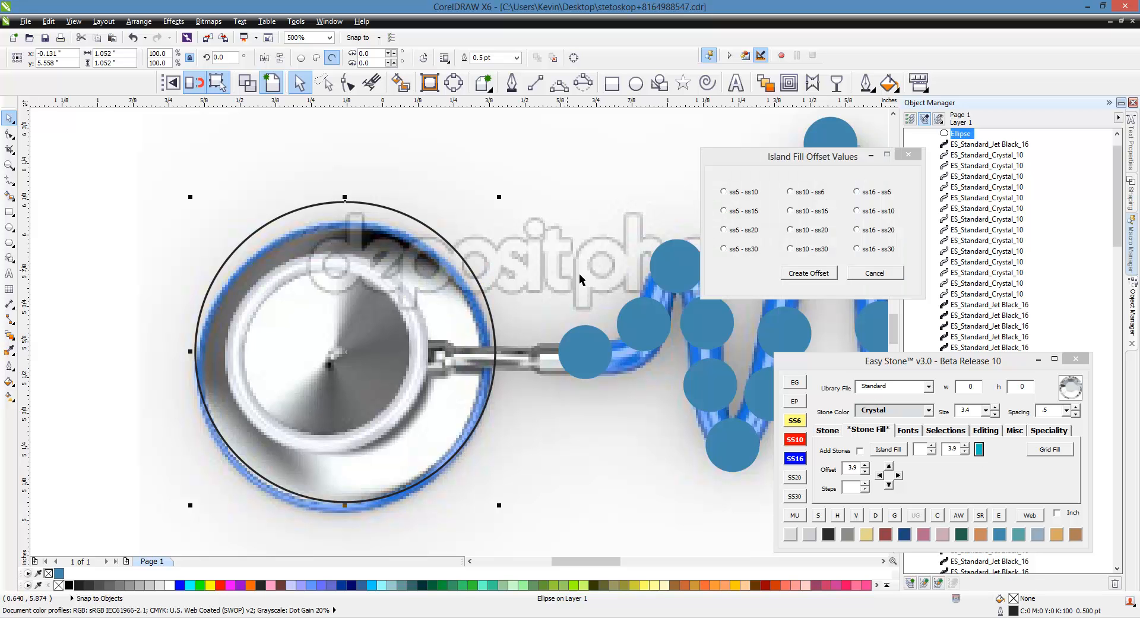
click(736, 196)
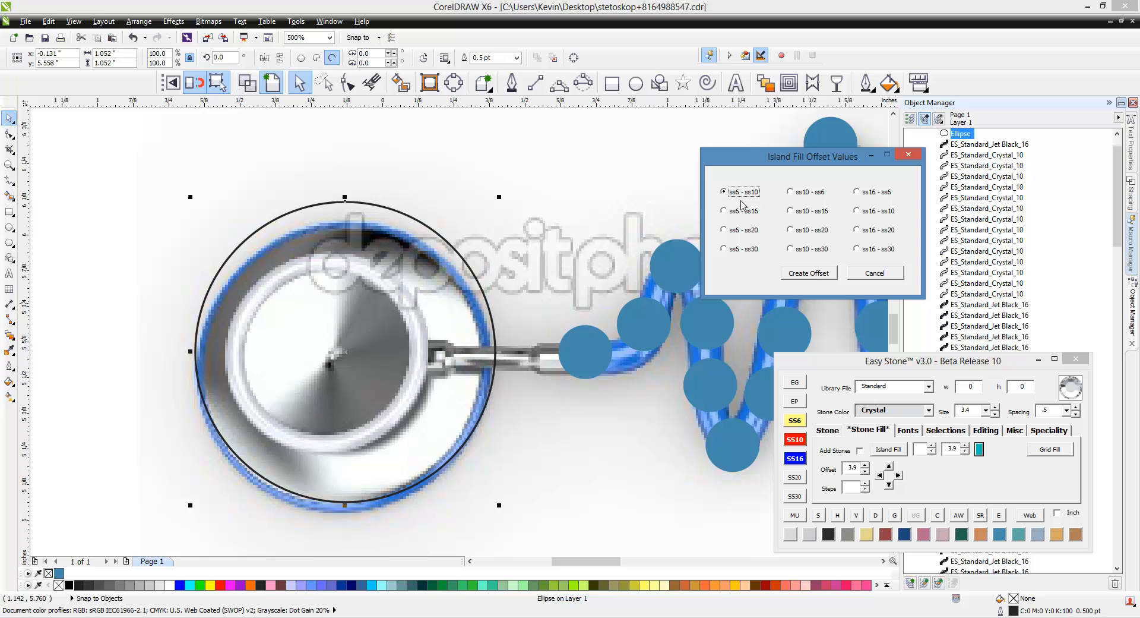
click(812, 273)
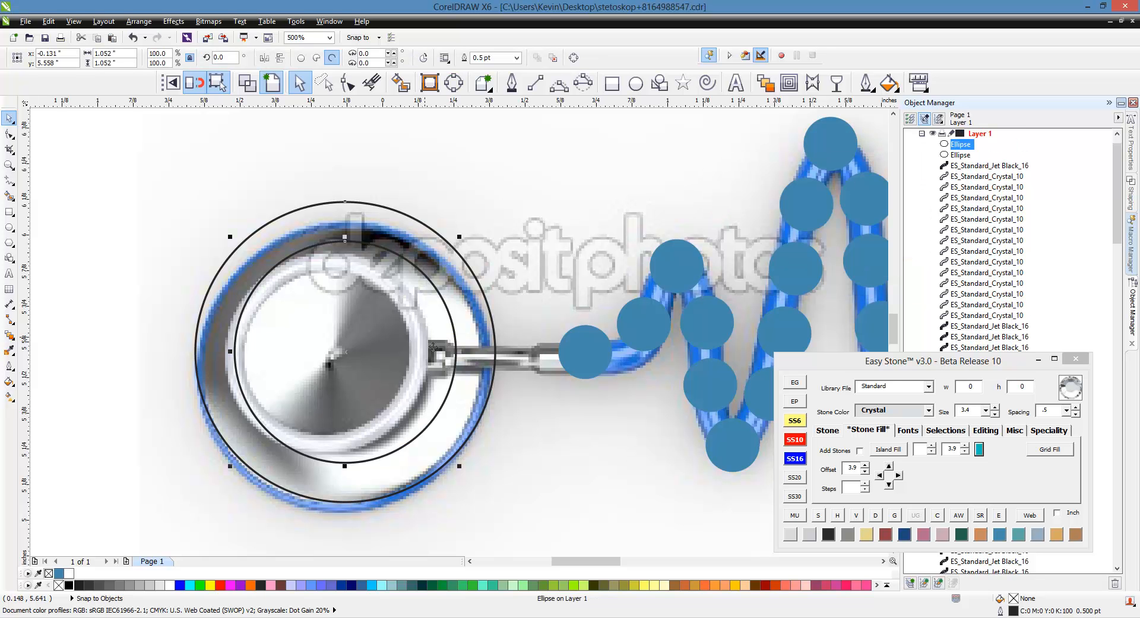
Create two more inner offset circles in the chest piece, using ss10 - ss6 for the first and an island fill offset for the innermost.
click(979, 449)
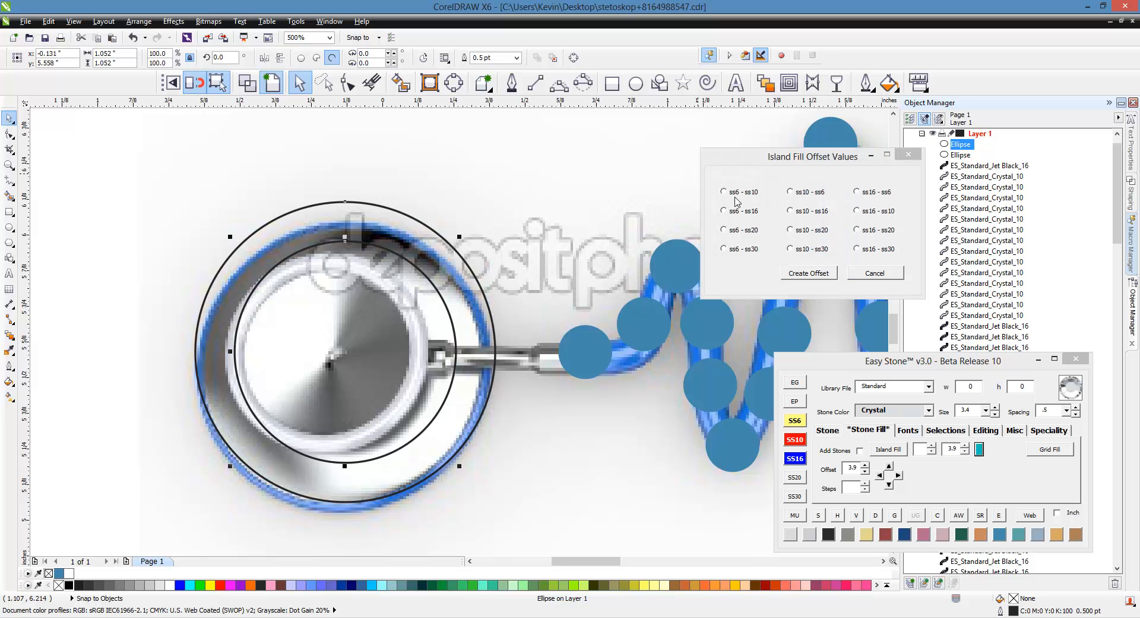
click(799, 194)
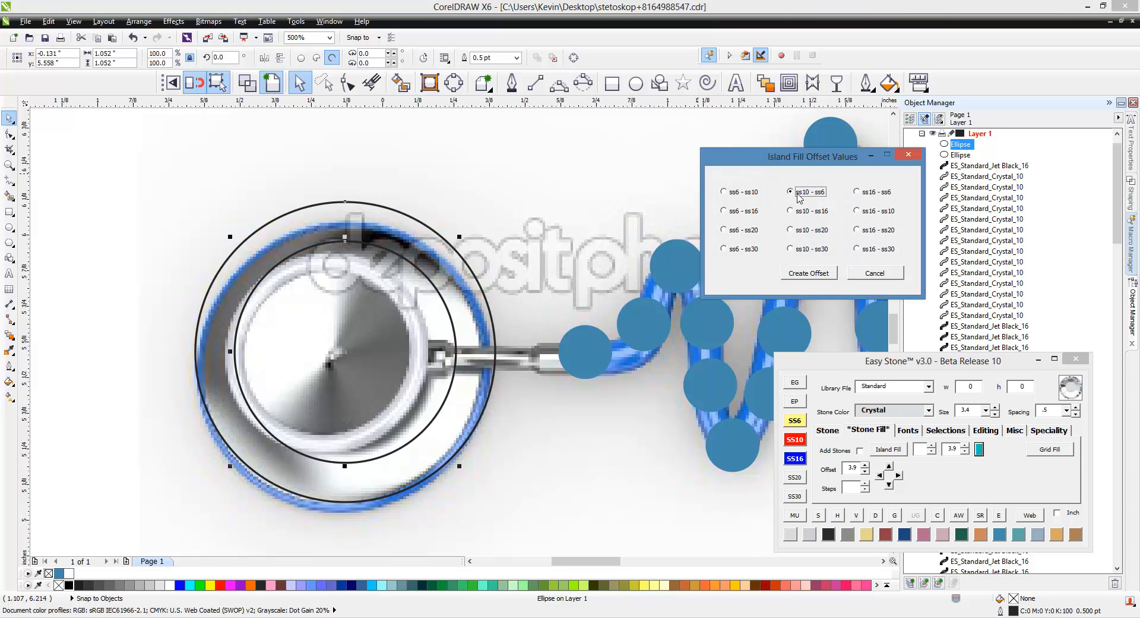
click(809, 273)
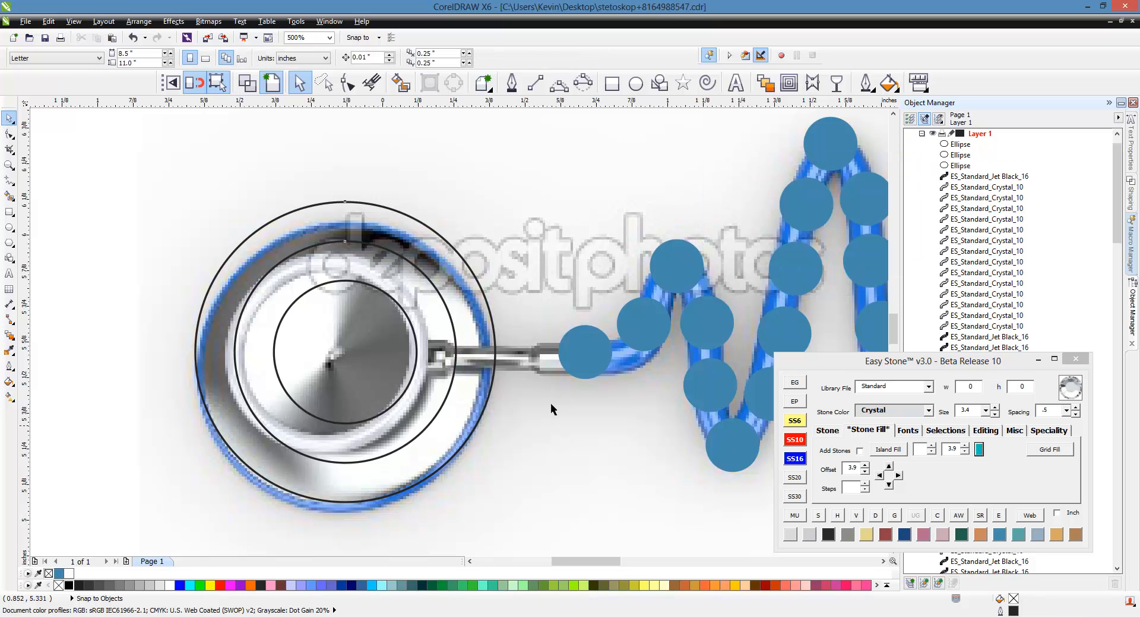
click(408, 332)
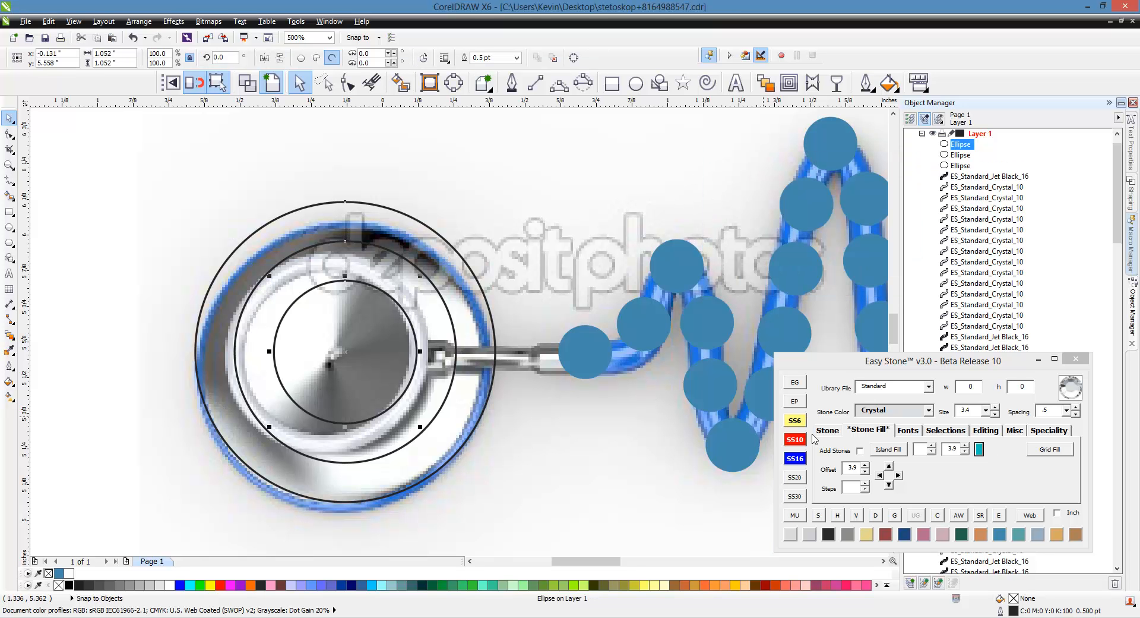
click(894, 450)
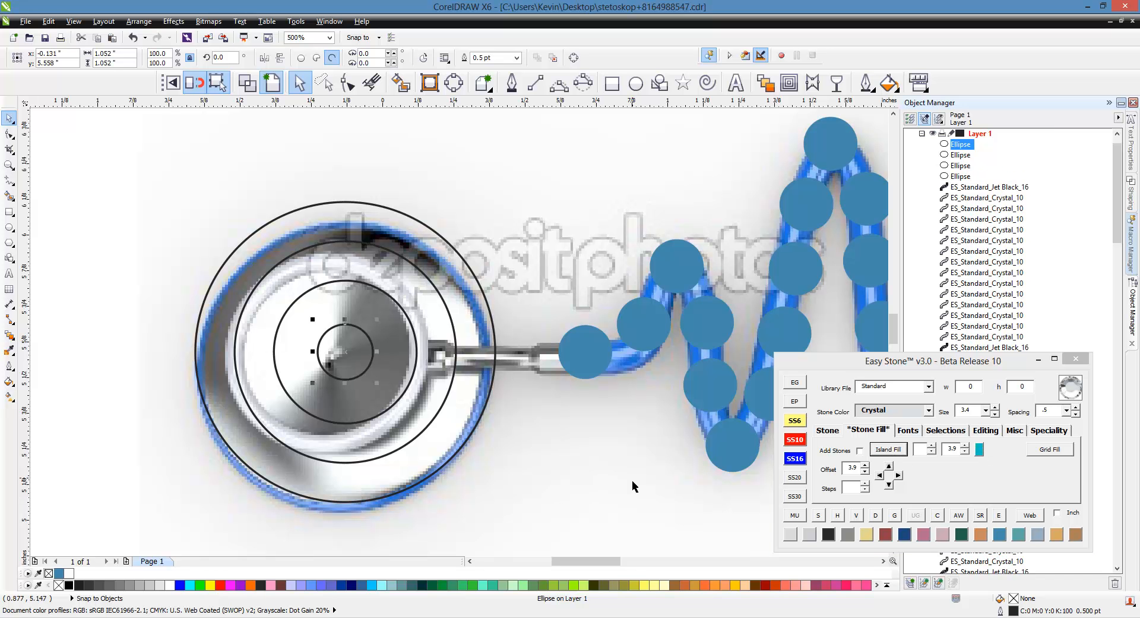
click(505, 378)
Place ss6 Capri Blue stones along the outermost circle of the chest piece.
click(486, 282)
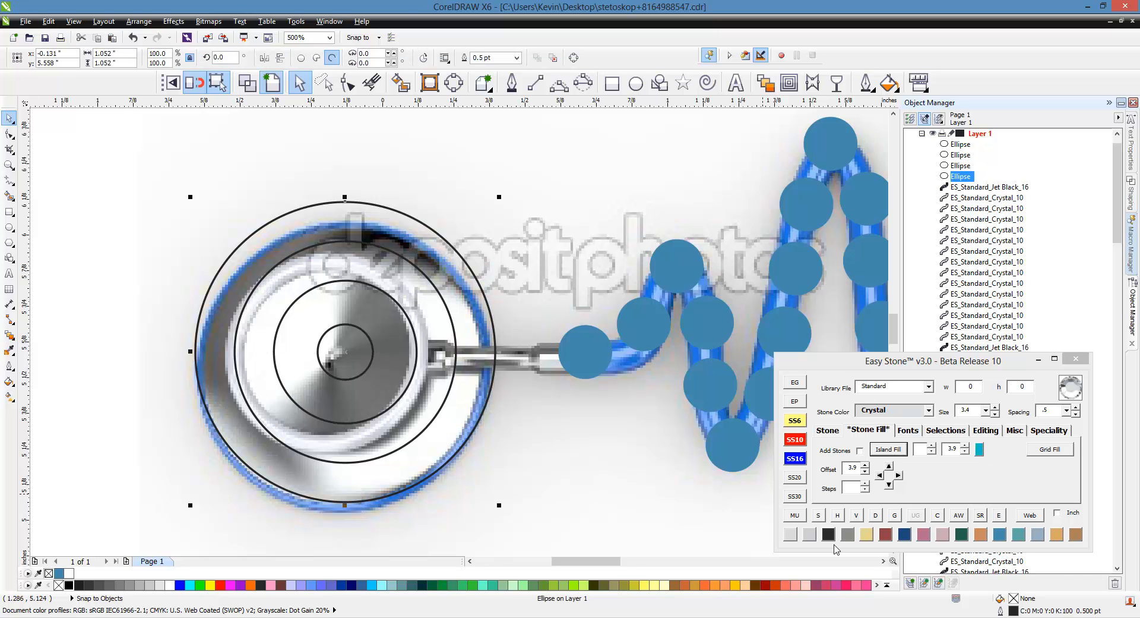
click(994, 535)
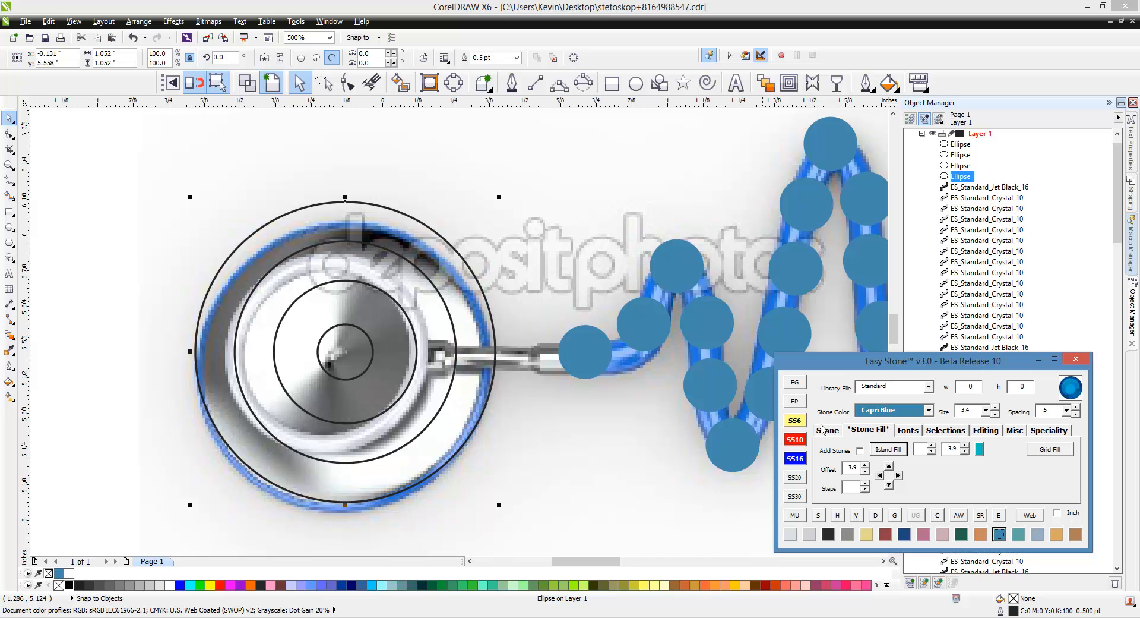
click(793, 422)
click(828, 430)
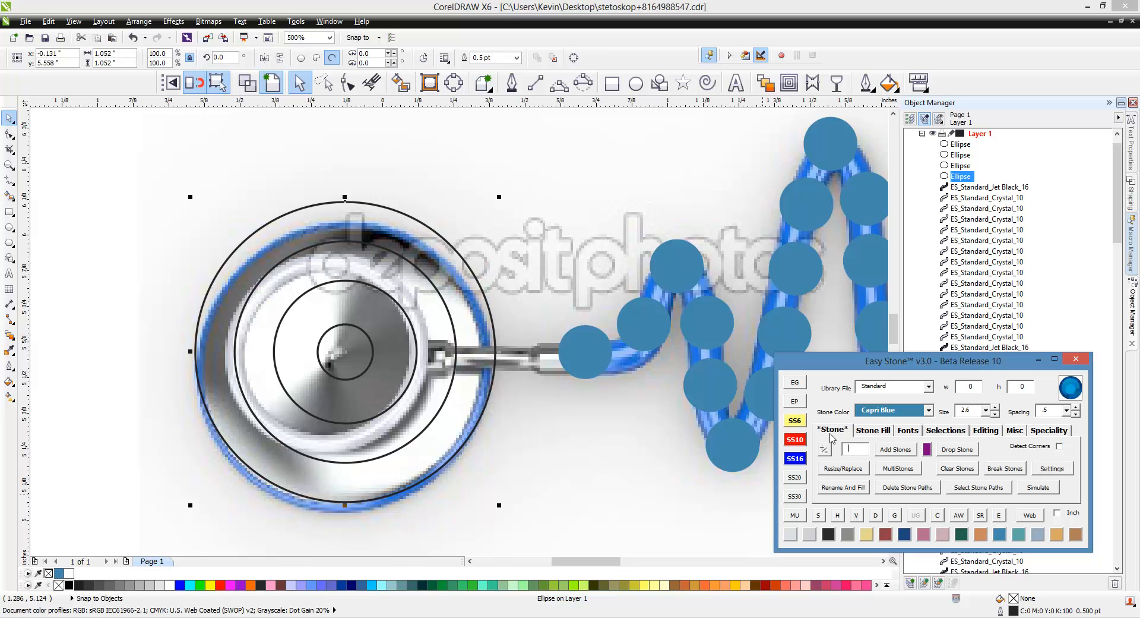
click(896, 449)
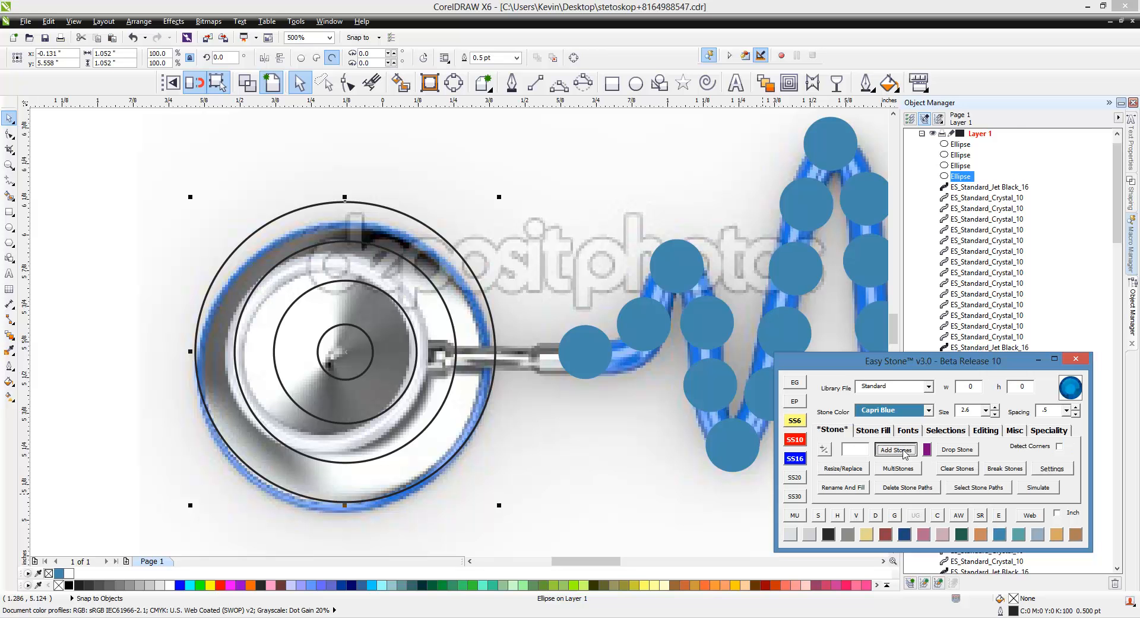
Place ss10 Crystal stones along the second circle of the chest piece.
click(457, 359)
click(791, 535)
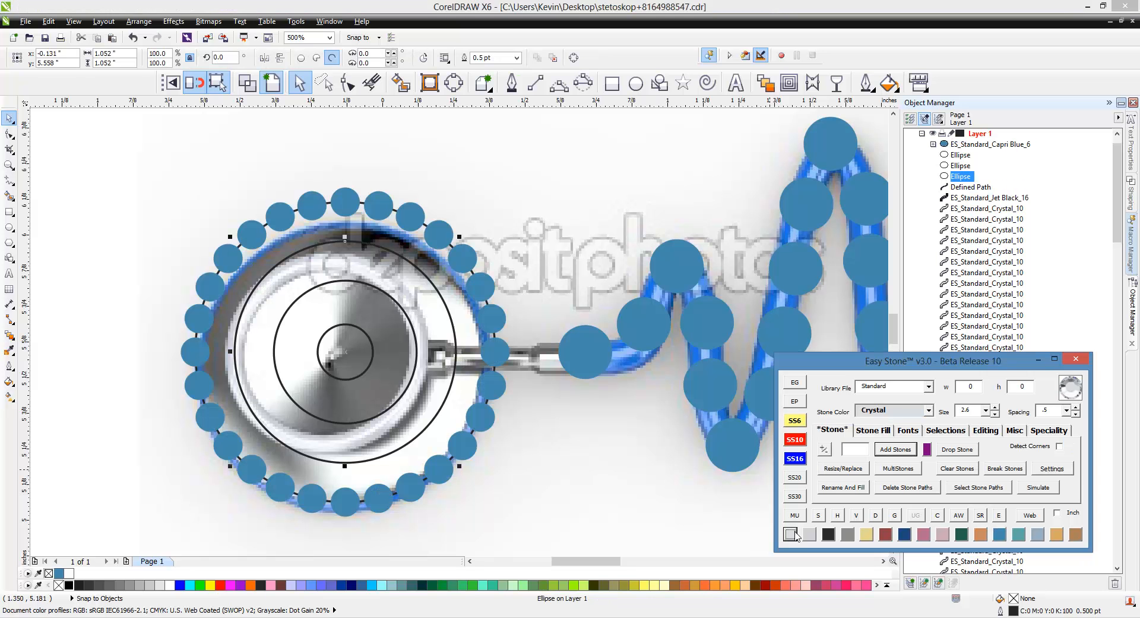
click(797, 441)
click(897, 449)
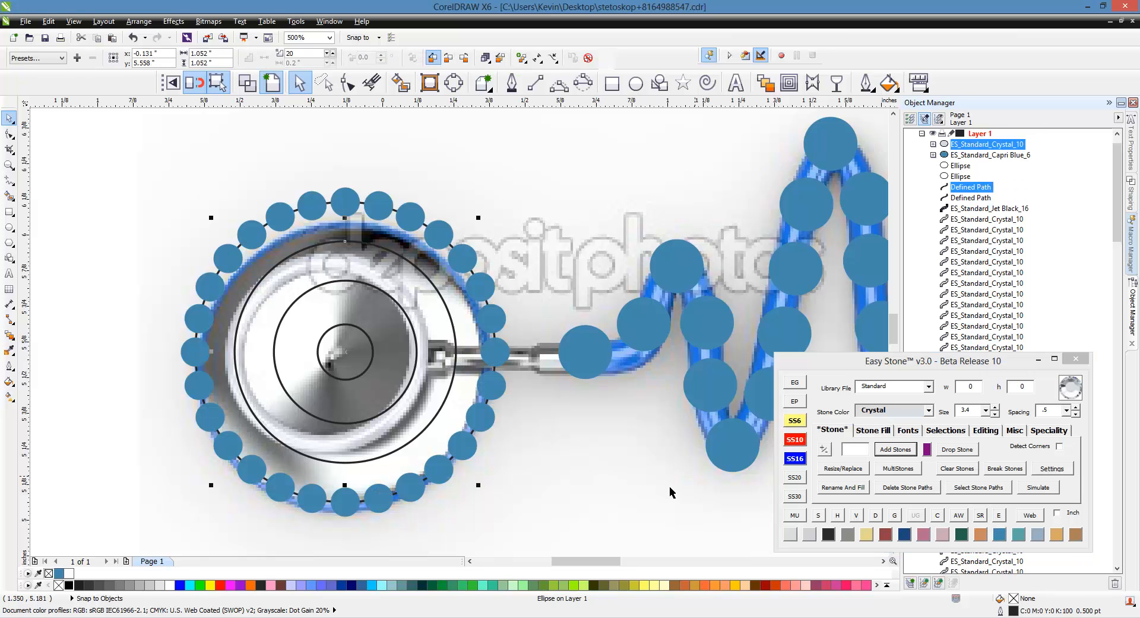
Fill the third circle of the chest piece with ss6 Capri Blue stones.
click(416, 367)
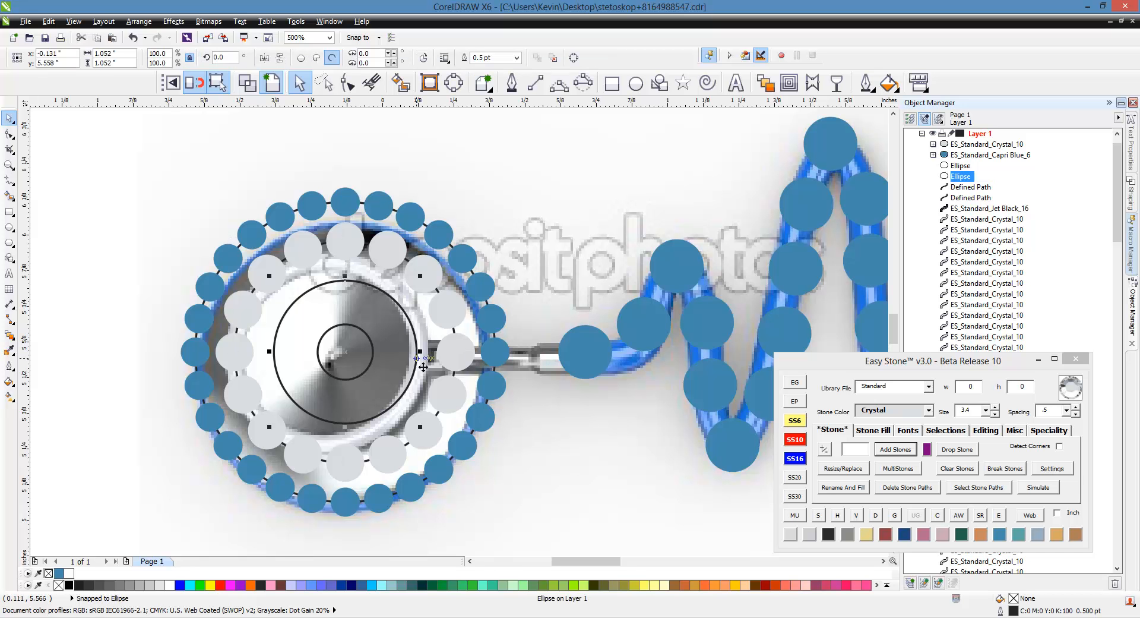
click(1003, 532)
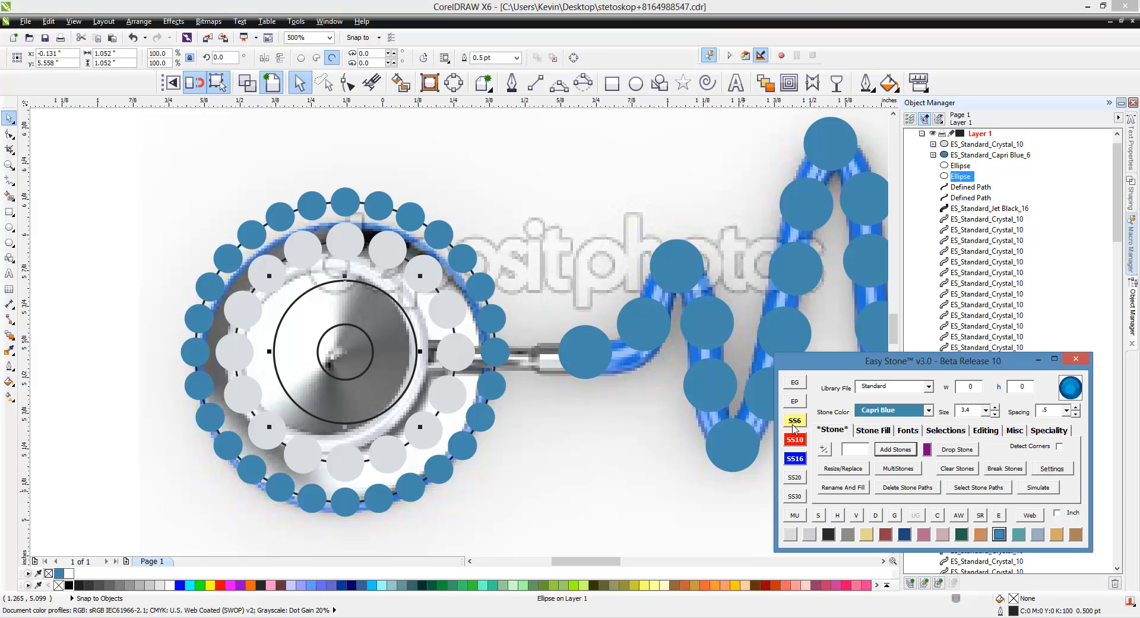
click(793, 423)
click(885, 451)
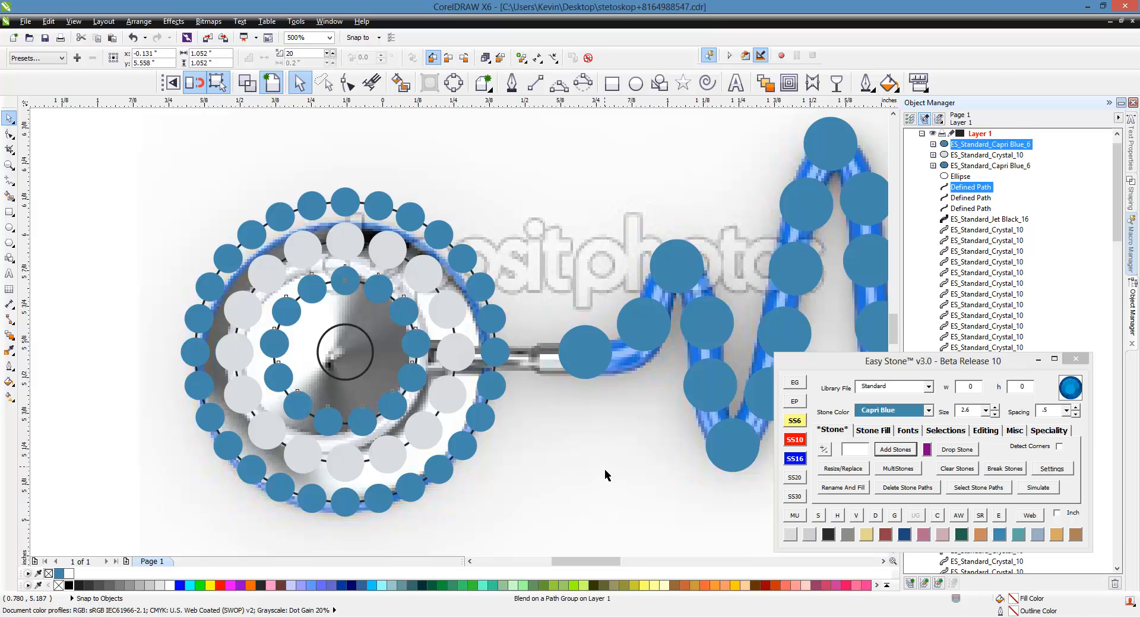
Place ss10 Crystal stones along the innermost circle of the chest piece.
click(353, 380)
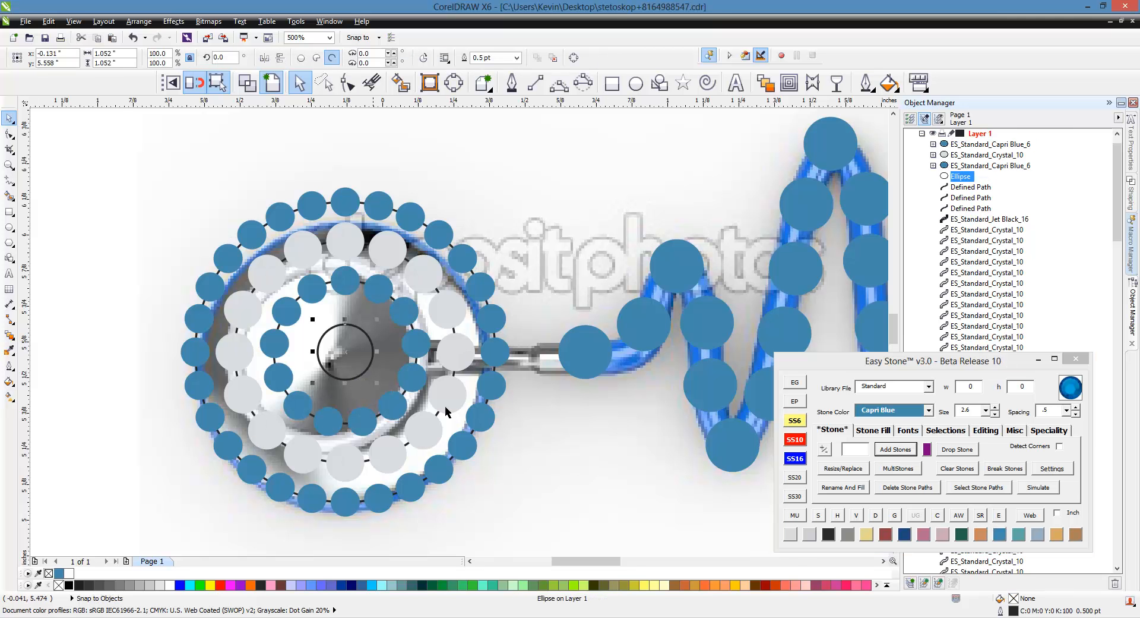
click(793, 537)
click(798, 441)
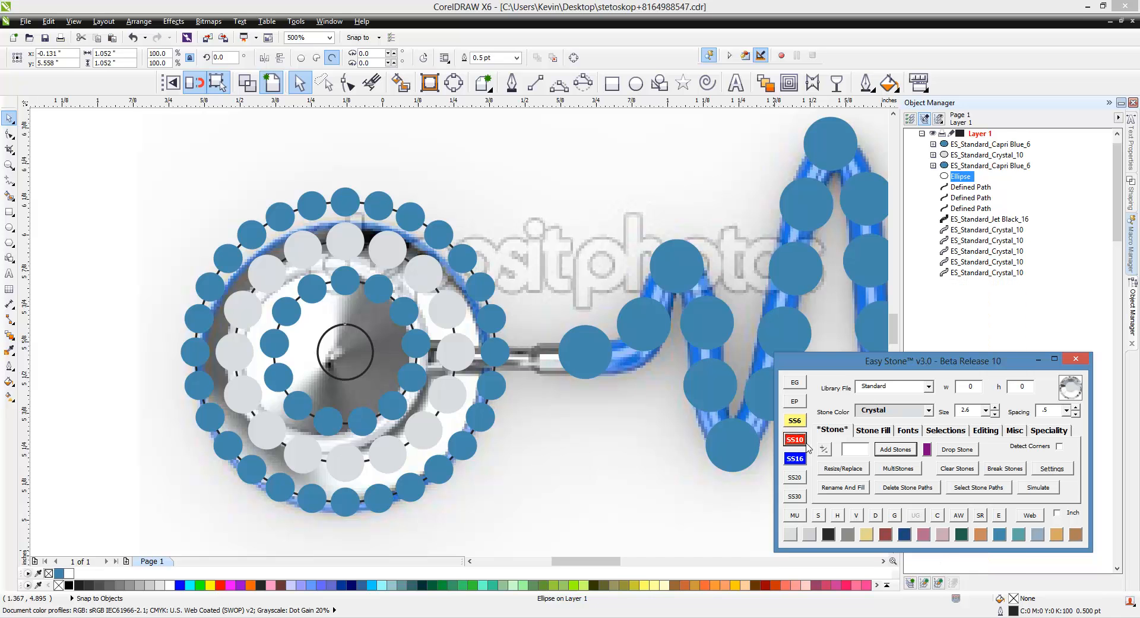
click(896, 450)
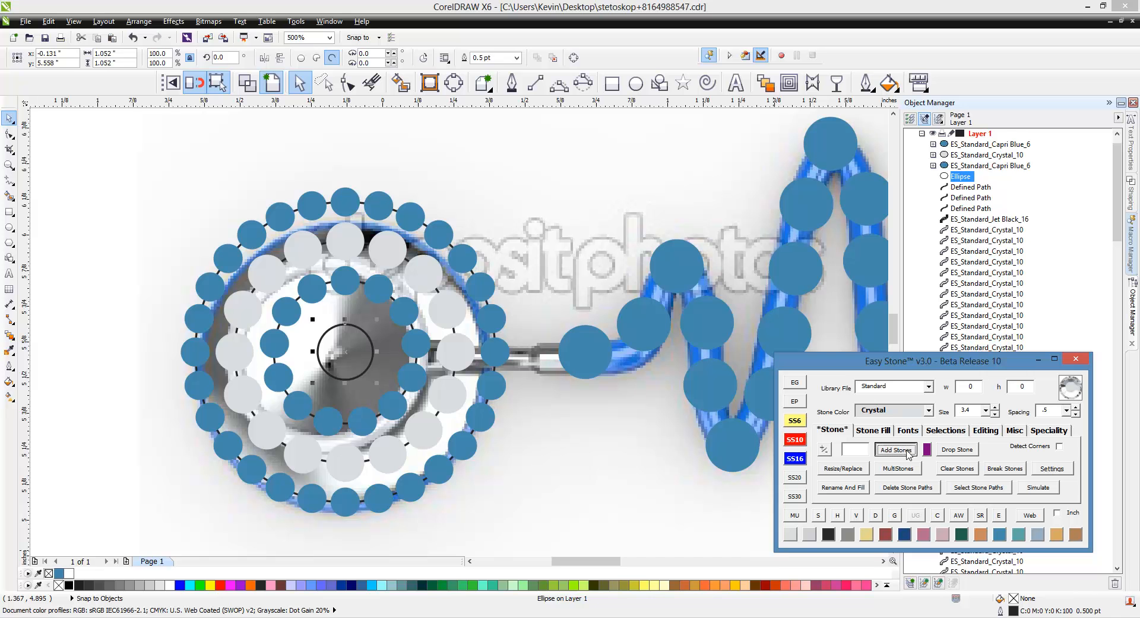
Select all stone rings of the chest piece, break them into individual stones and delete their circle paths.
click(614, 497)
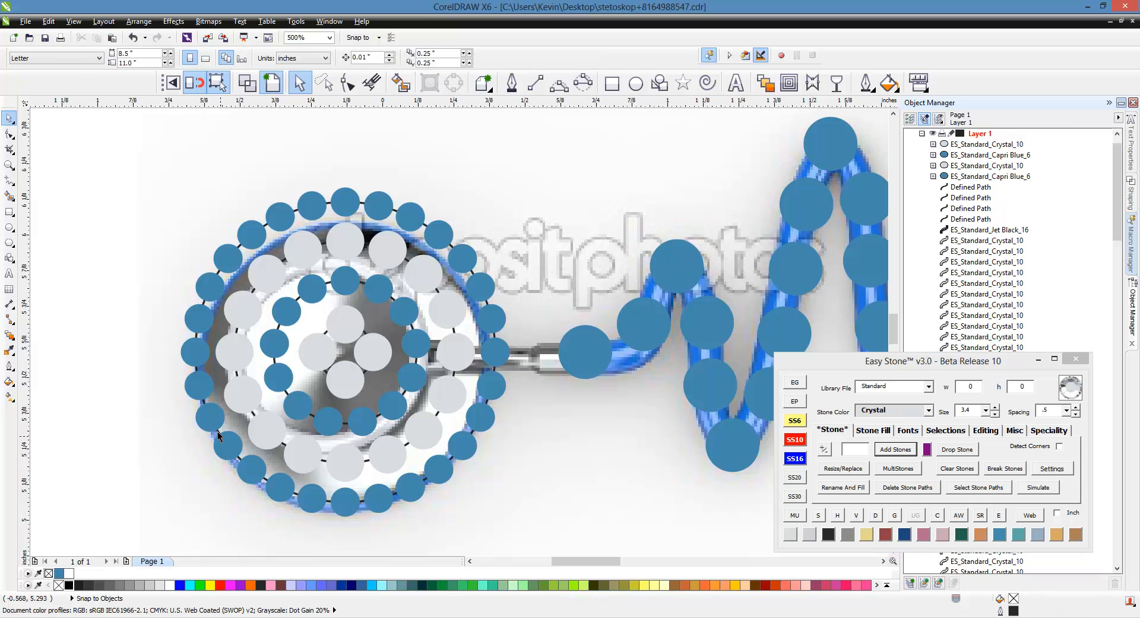
drag(69, 172, 549, 529)
click(876, 515)
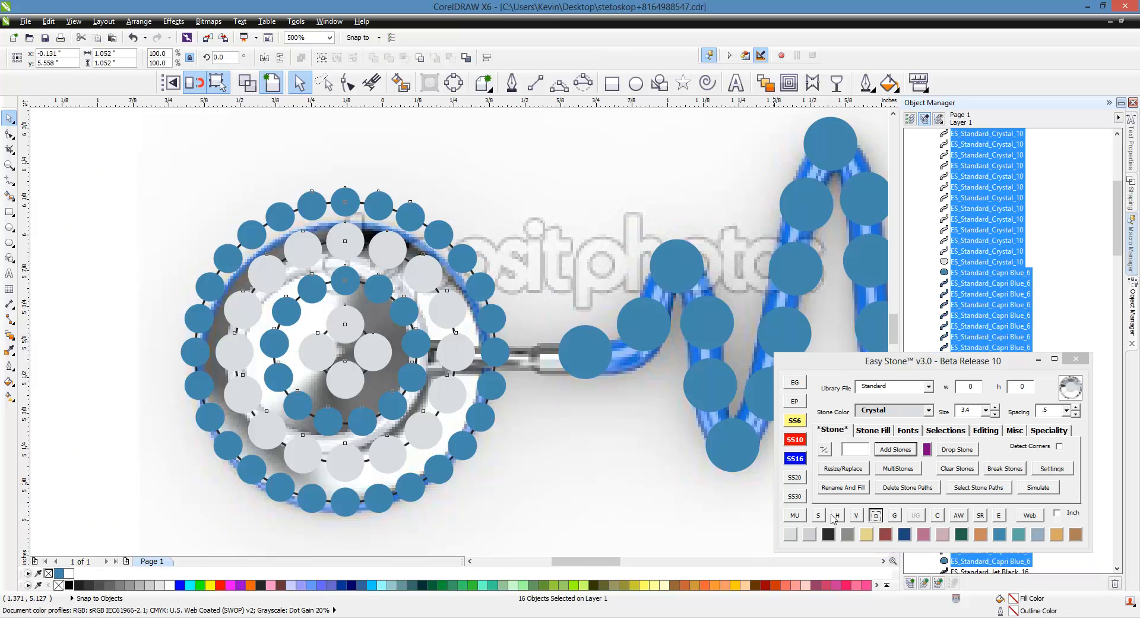
Move the four Crystal stones at the chest piece's centre slightly outward so they are spaced farther apart.
scroll(350, 363, up, 5)
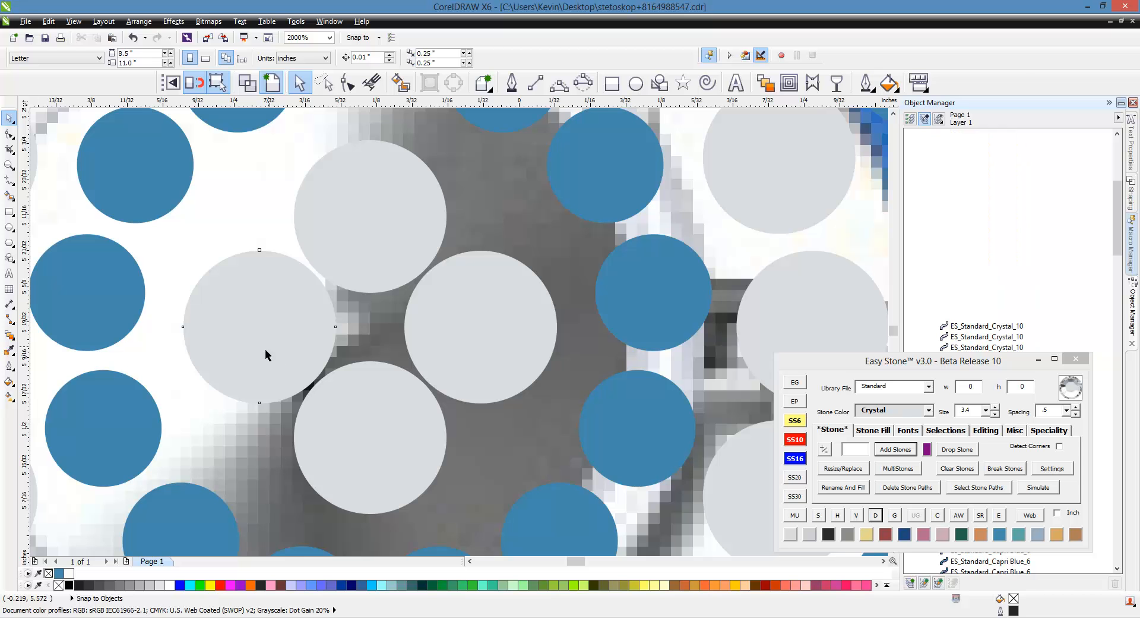
click(264, 351)
click(409, 339)
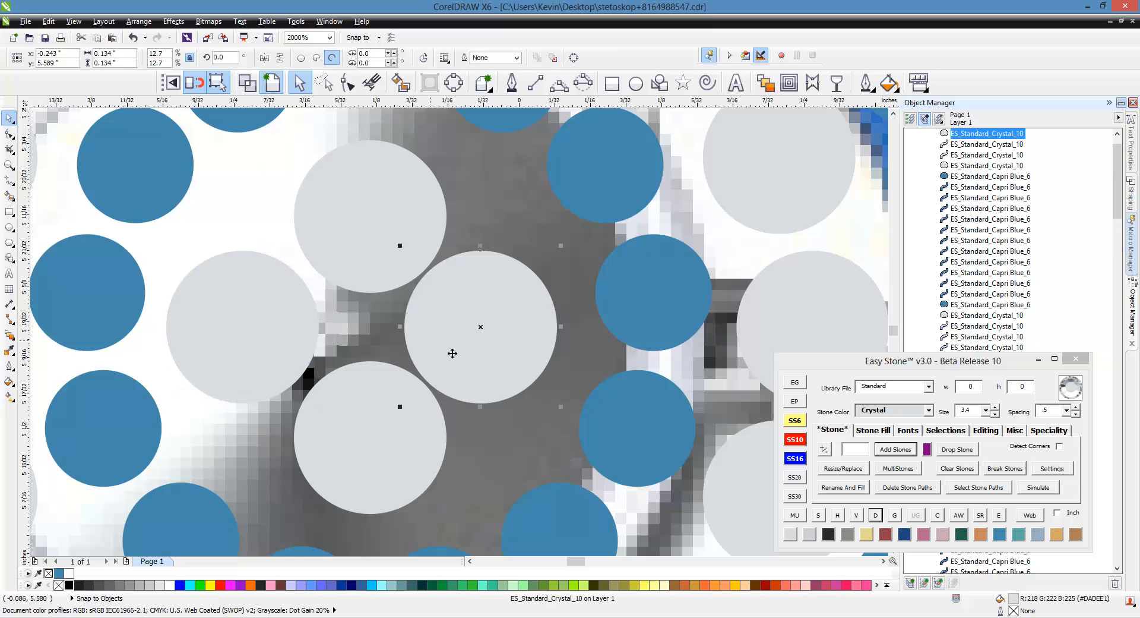
drag(455, 354, 474, 354)
drag(395, 397, 396, 418)
click(380, 241)
mouse_move(393, 262)
mouse_down()
mouse_move(387, 234)
mouse_move(402, 263)
mouse_move(383, 264)
mouse_up()
scroll(369, 256, down, 3)
scroll(391, 259, up, 3)
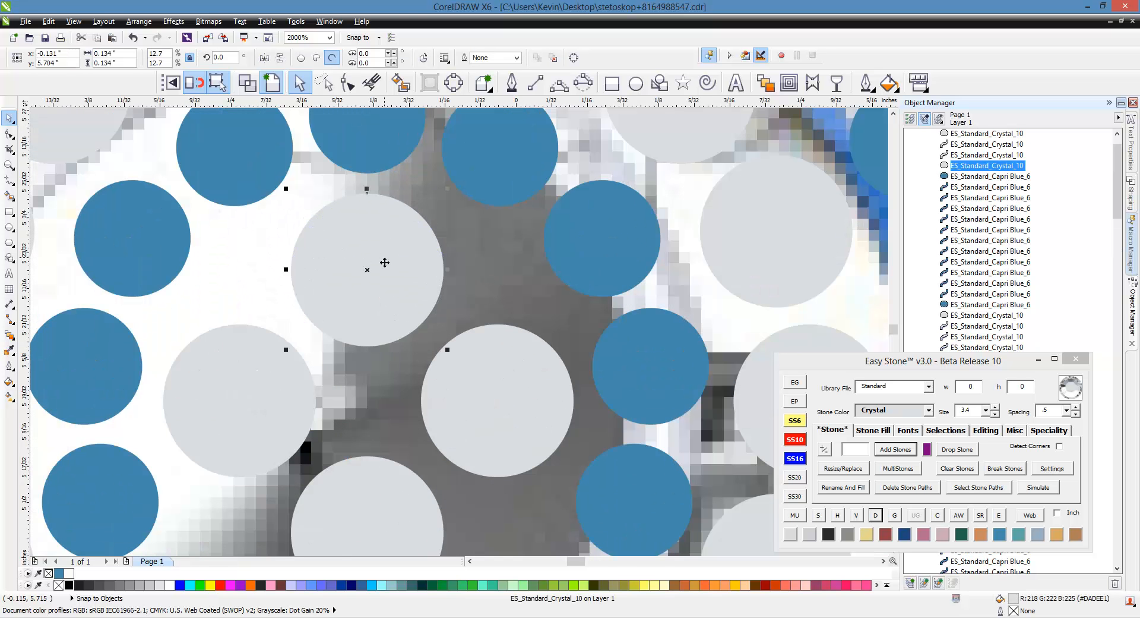
scroll(376, 273, down, 5)
scroll(377, 279, down, 1)
click(448, 404)
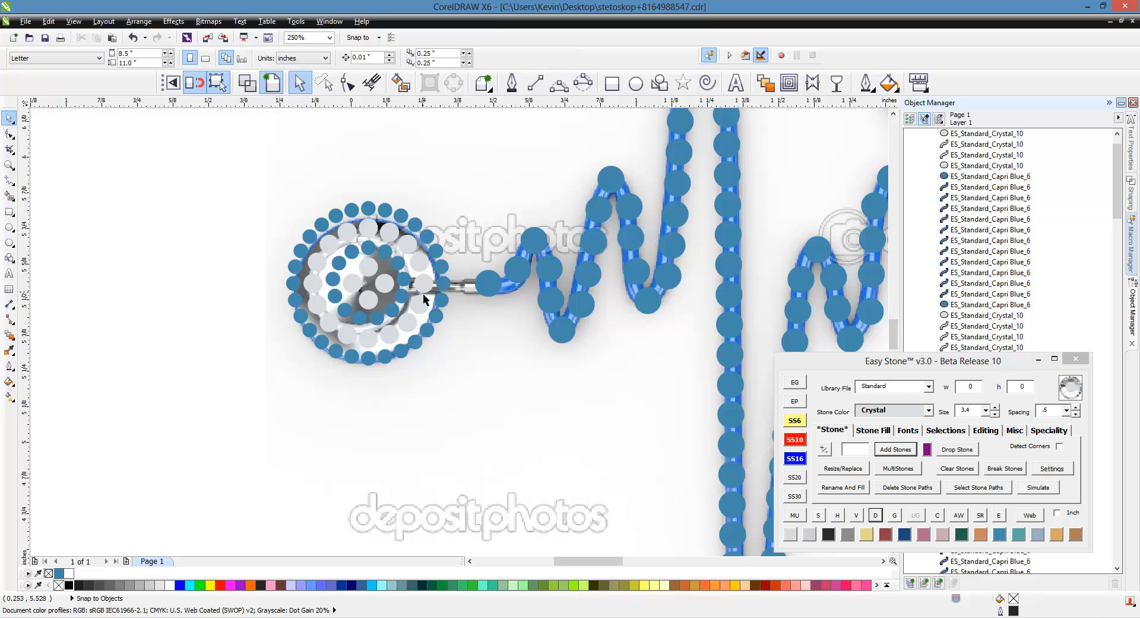
Delete the Capri Blue stone of the outer ring that lies on the metal connector.
scroll(436, 290, up, 3)
click(519, 286)
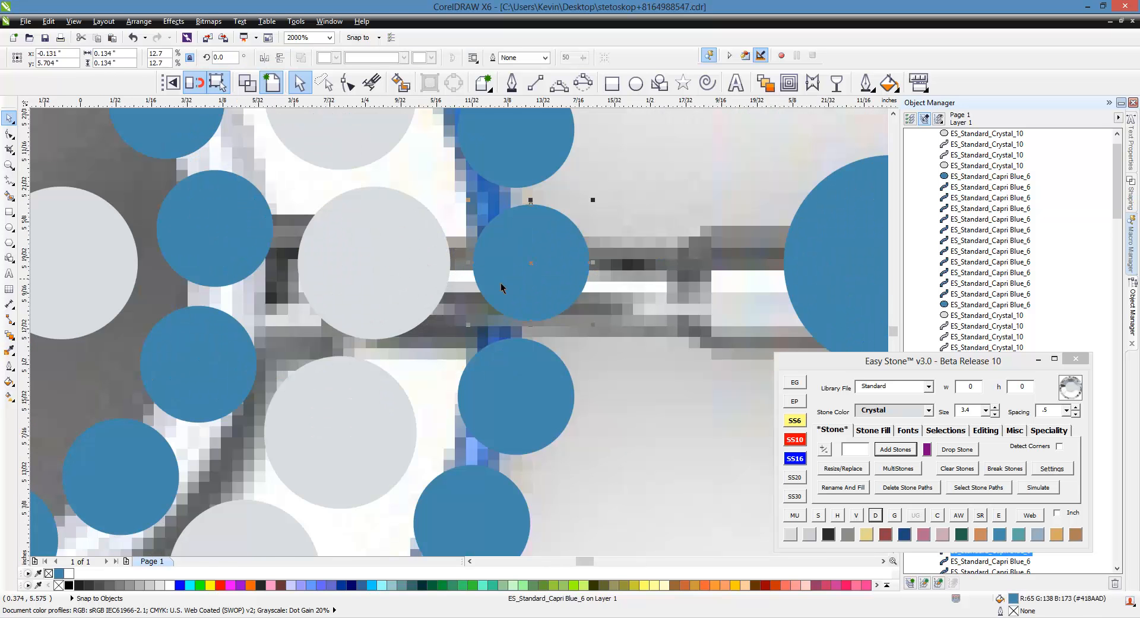
key(Escape)
Copy the Crystal ring stone on the connector and place the copy just before the first Capri Blue pulse-line stone.
scroll(302, 323, down, 1)
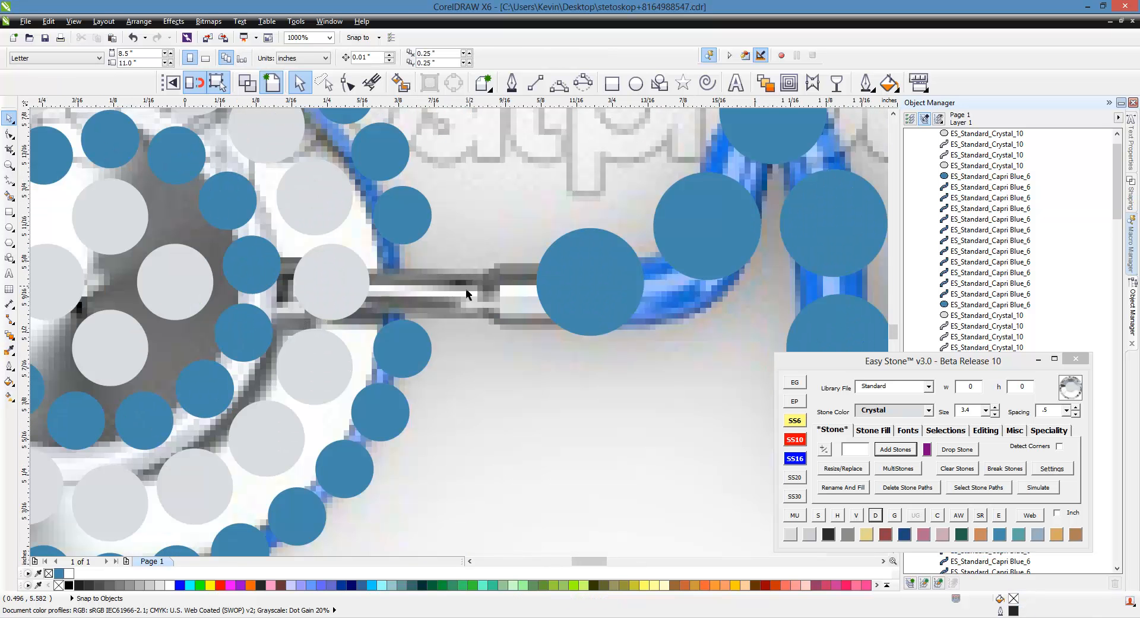
drag(351, 287, 510, 305)
key(Escape)
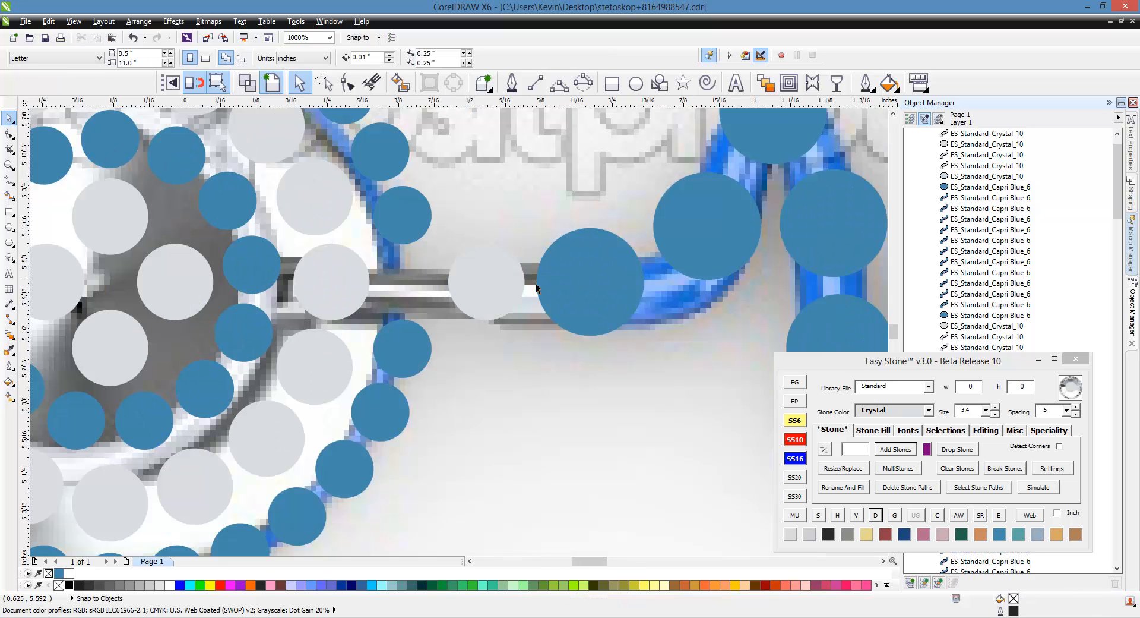
Duplicate the connector's Crystal stone twice toward the chest piece with an offset of 3.9.
click(505, 297)
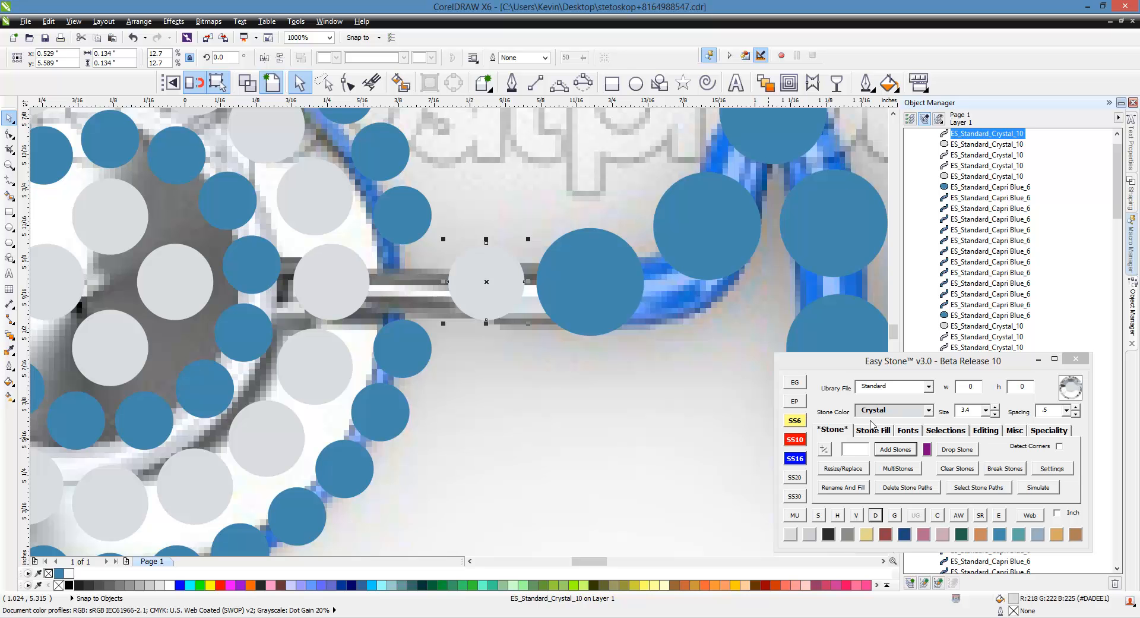
click(873, 429)
click(880, 476)
click(880, 477)
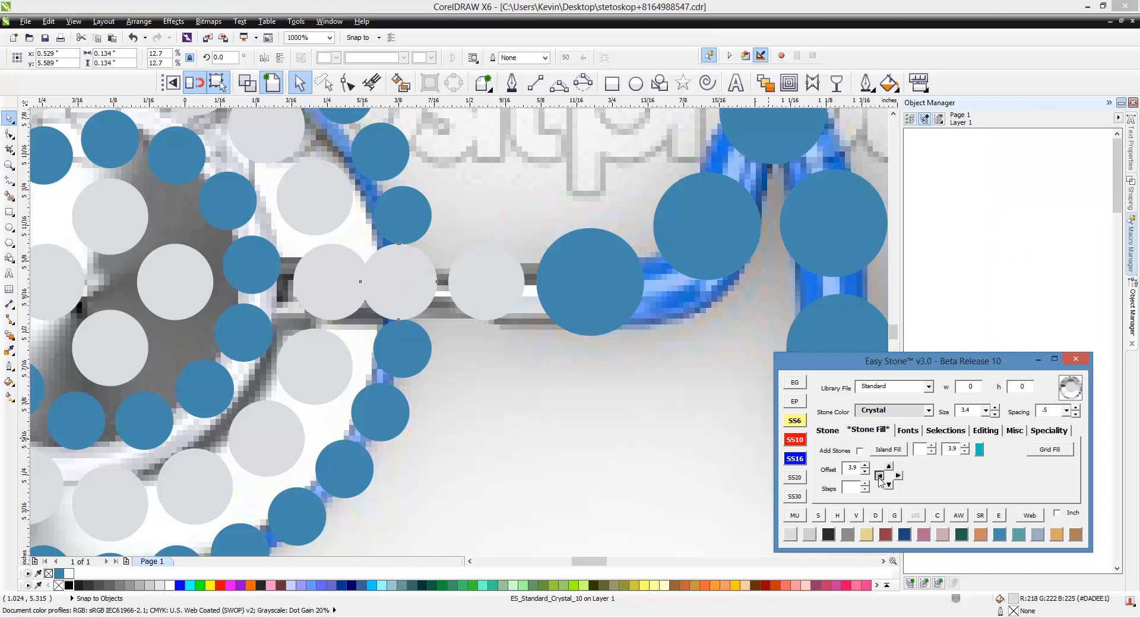
key(Escape)
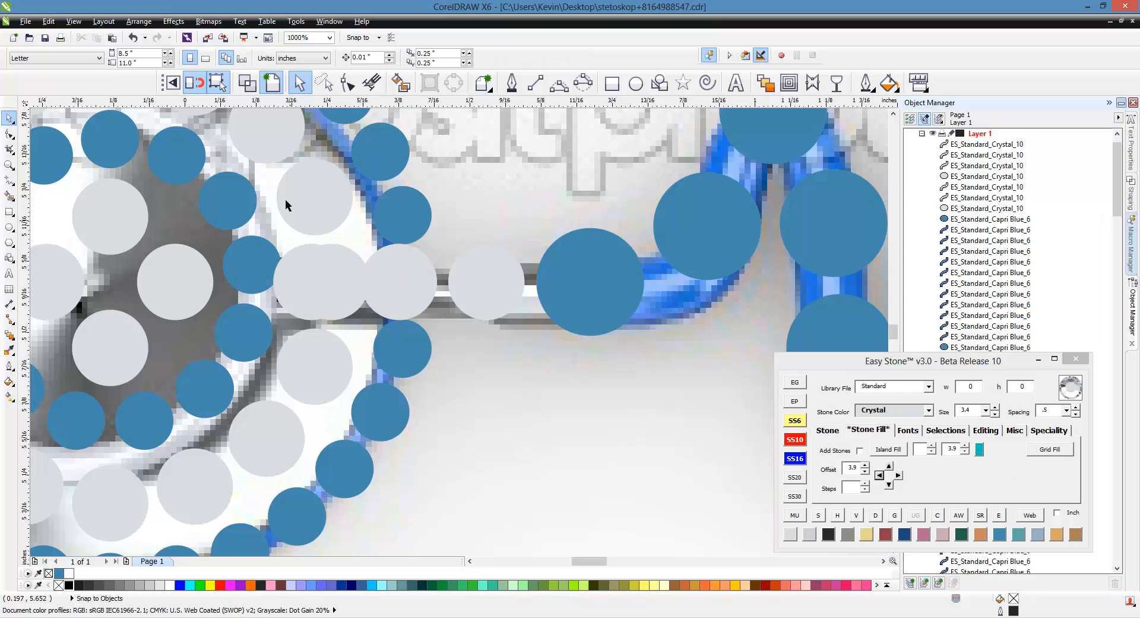
In wireframe view, select the chest-piece stones without the connector stones and move them about 0.88 inches left, away from the connector.
click(247, 84)
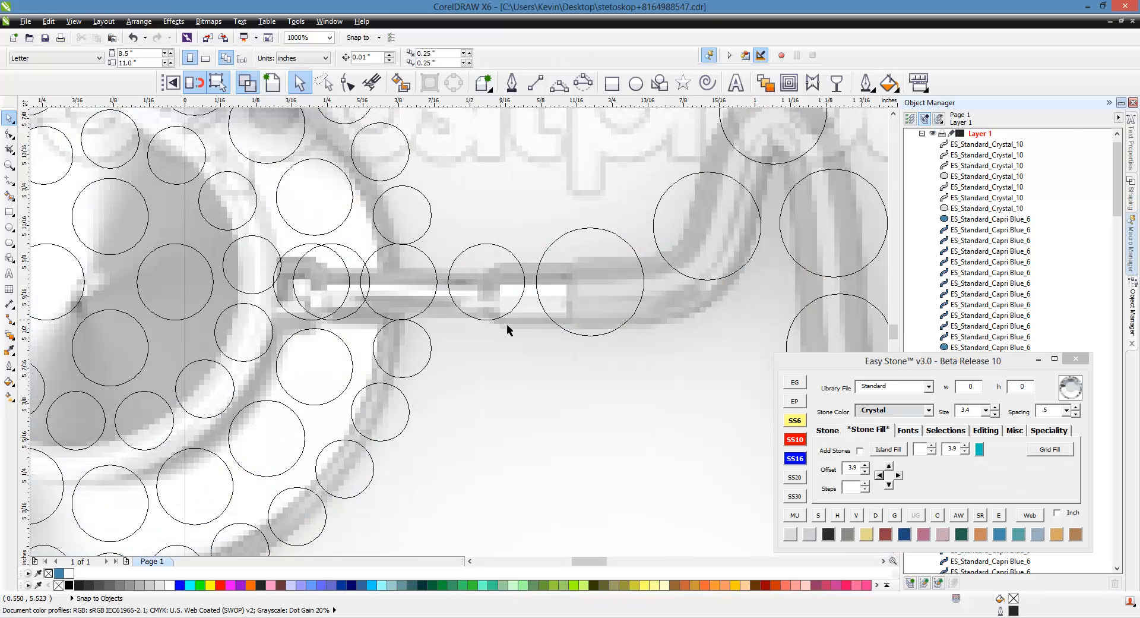
scroll(508, 324, down, 4)
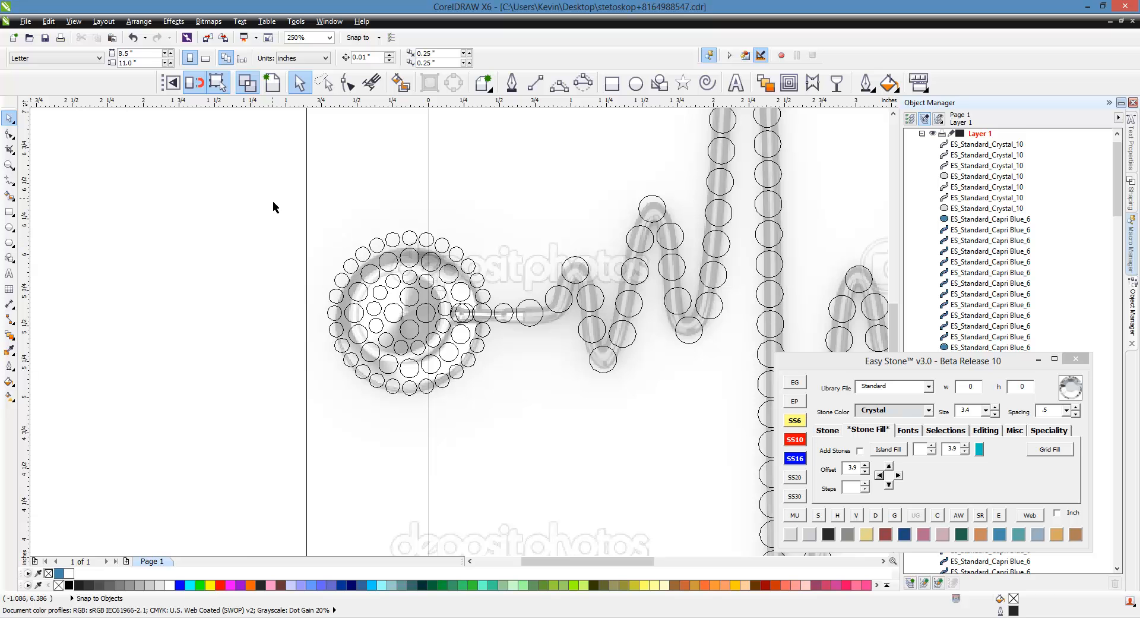
drag(273, 200, 500, 429)
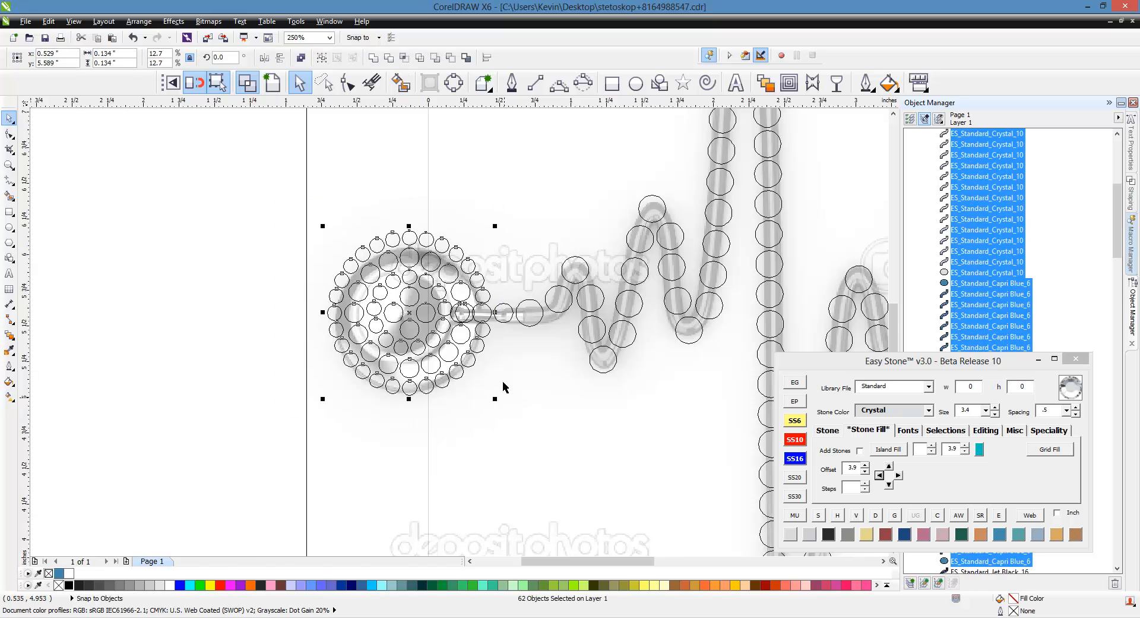
scroll(484, 303, up, 5)
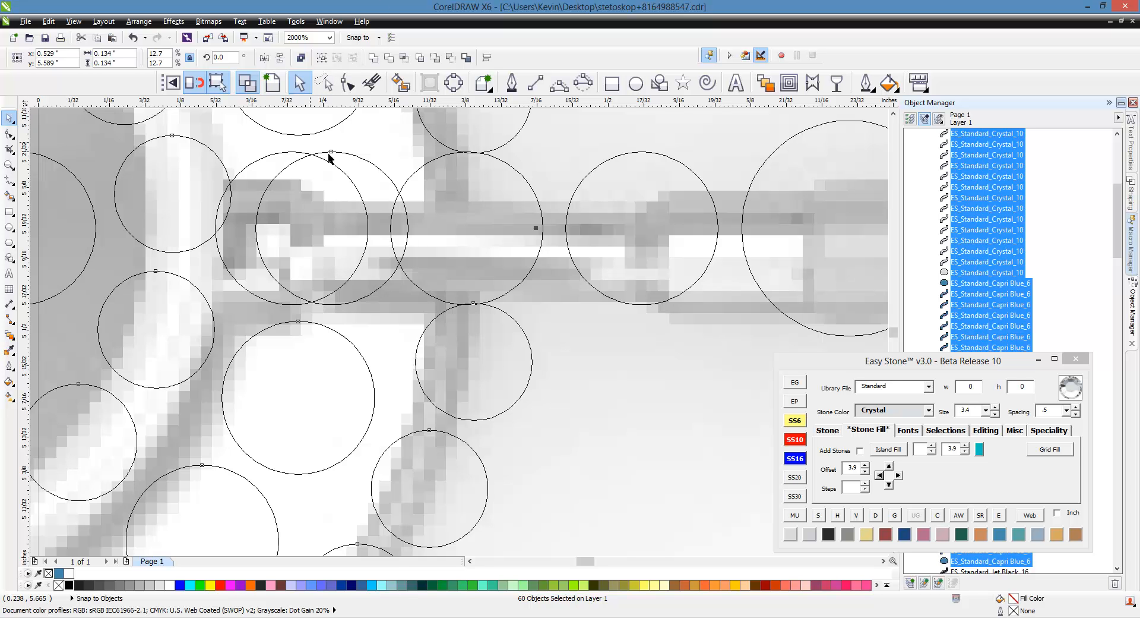
scroll(371, 213, down, 2)
scroll(309, 218, up, 1)
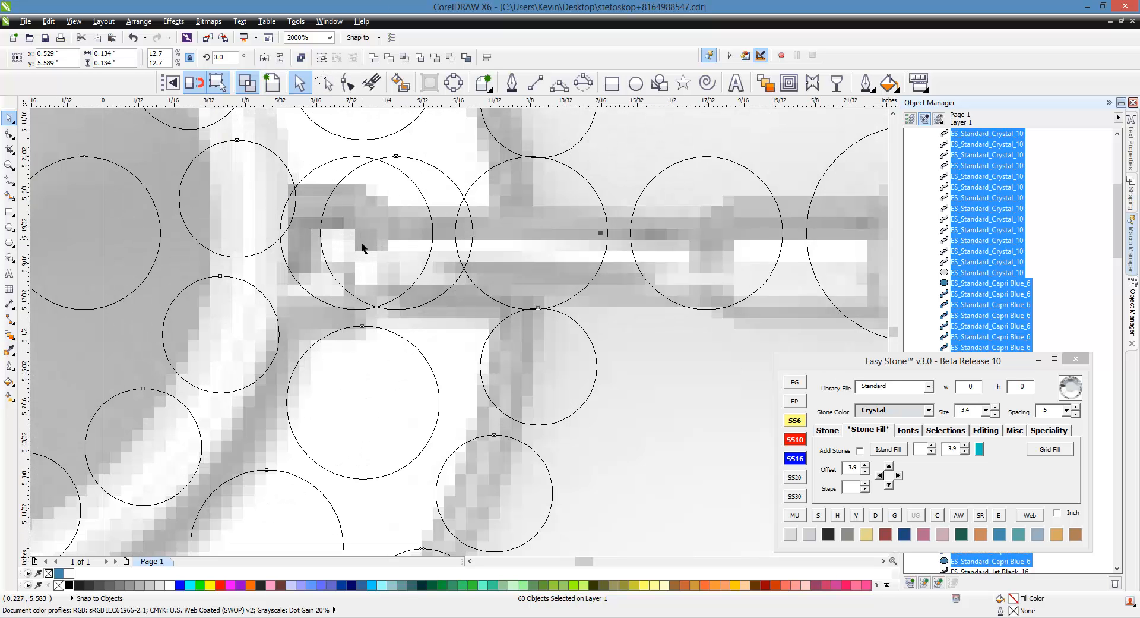
scroll(457, 245, down, 3)
scroll(395, 259, up, 1)
drag(374, 263, 127, 280)
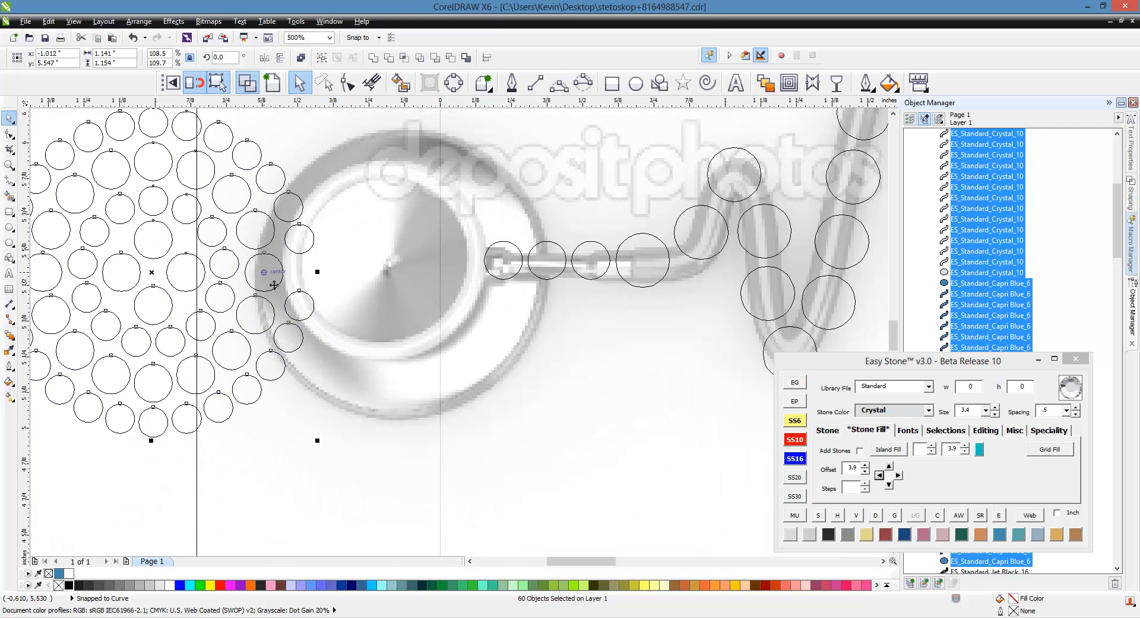
Move the selected chest-piece stones about 0.84 inches right, back onto the inner end of the connector.
drag(320, 290, 559, 277)
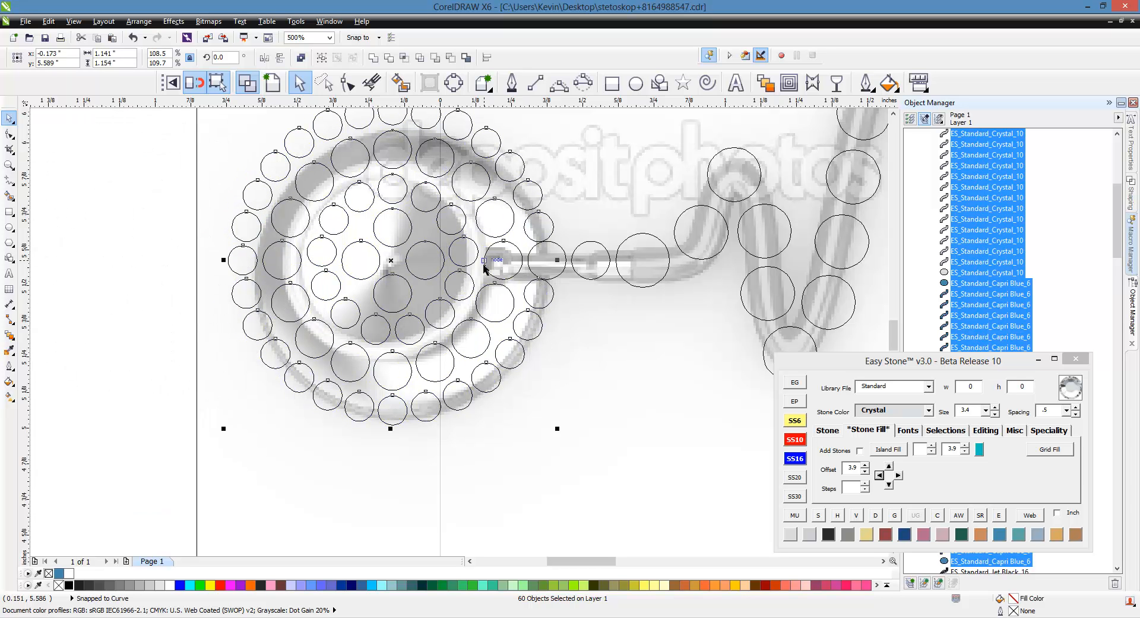
click(590, 347)
scroll(486, 380, down, 2)
scroll(515, 339, up, 4)
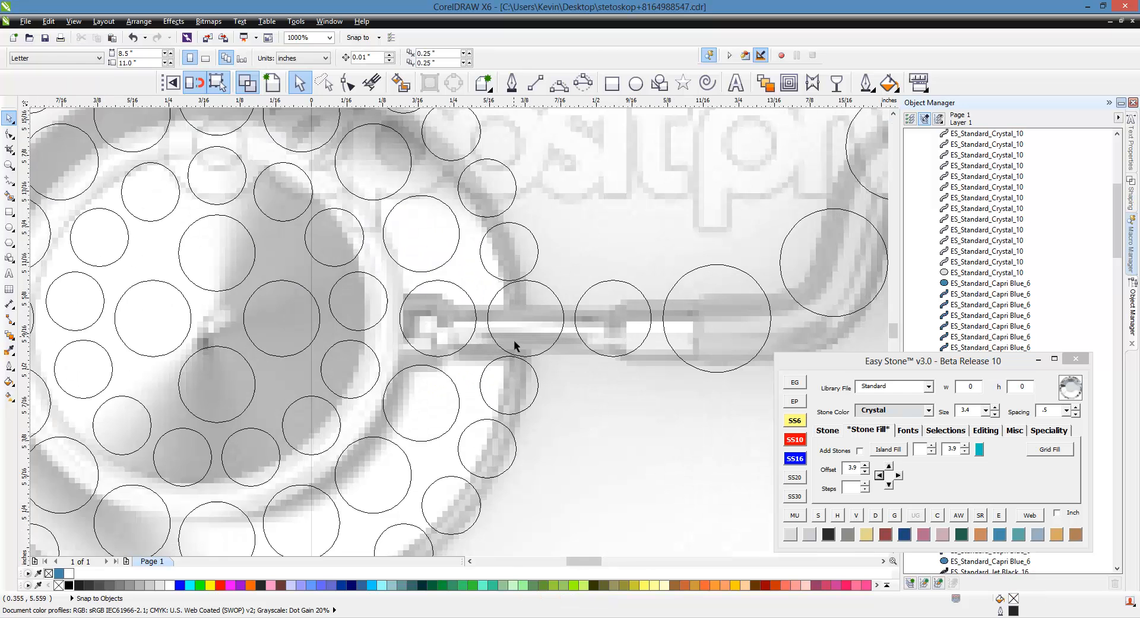
Shift the two outer-ring Capri Blue stones beside the connector slightly away from it, the lower one down and the upper one up.
click(509, 397)
scroll(509, 392, up, 3)
drag(532, 394, 518, 439)
scroll(516, 406, down, 1)
scroll(527, 426, down, 1)
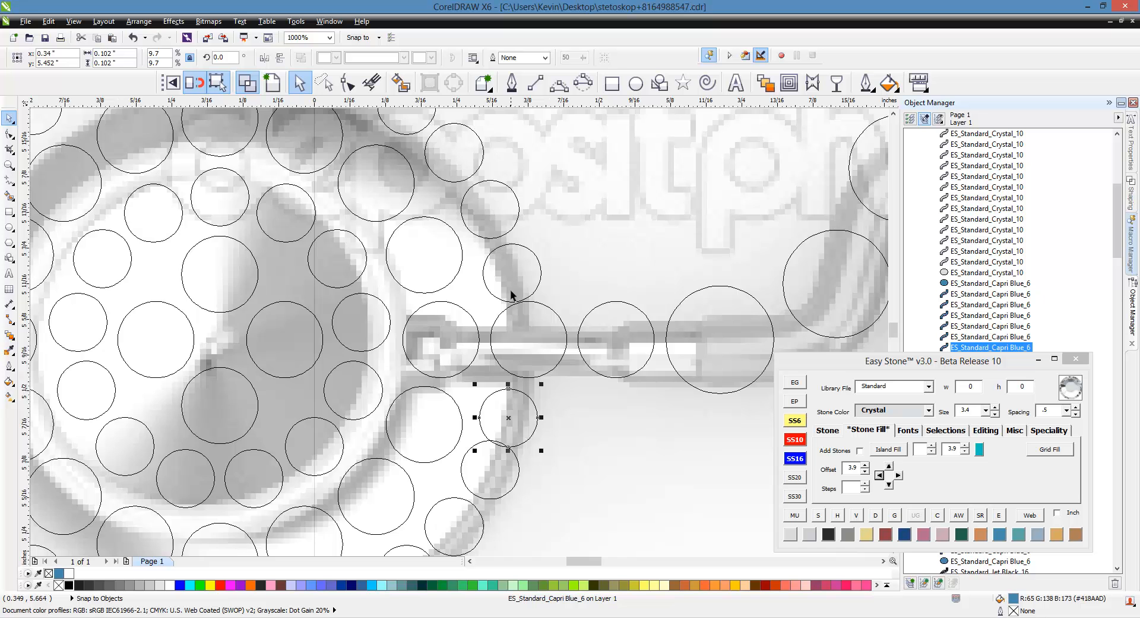
scroll(510, 290, up, 1)
drag(510, 290, 511, 247)
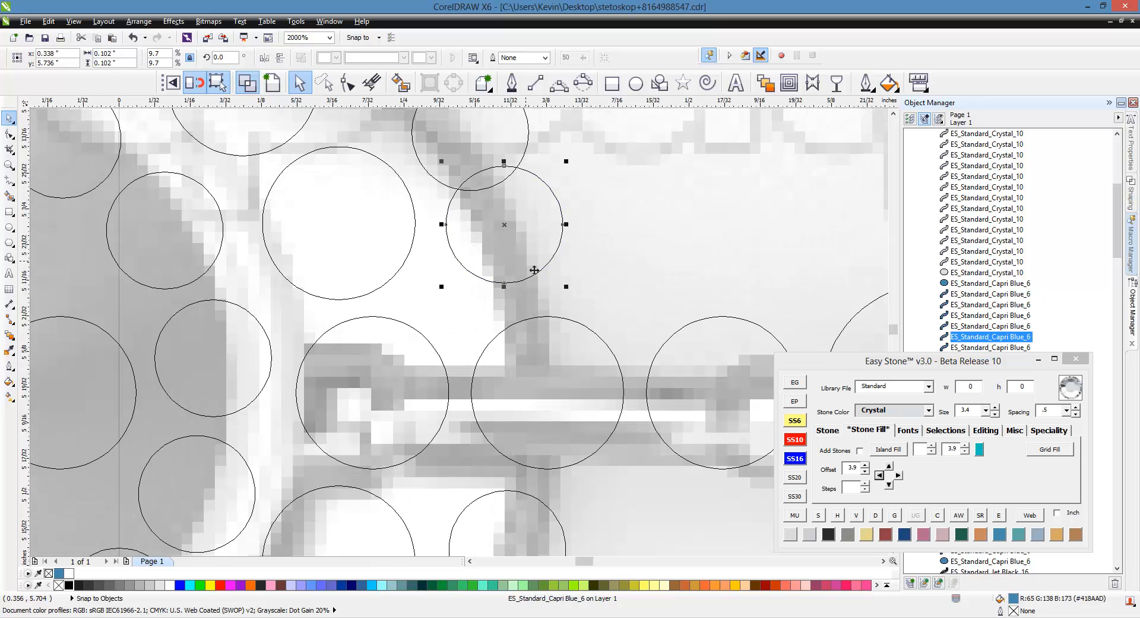
scroll(583, 273, down, 2)
click(584, 273)
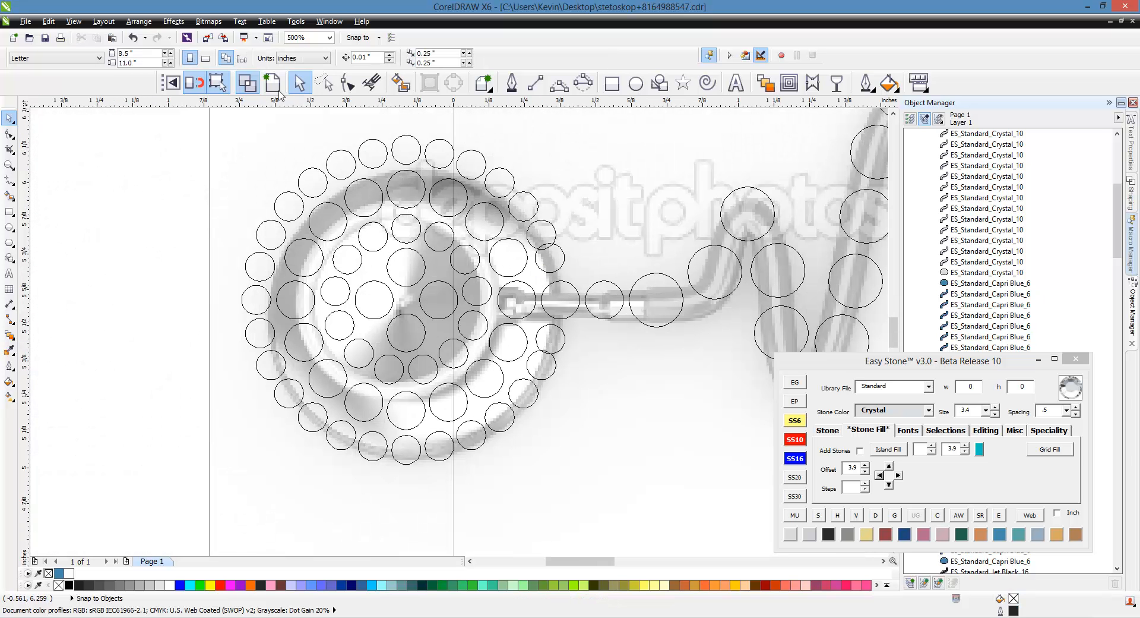
In full-colour view, select the outer ring's Capri Blue stones, re-space them along the ring and separate the blend into individual stones.
click(272, 83)
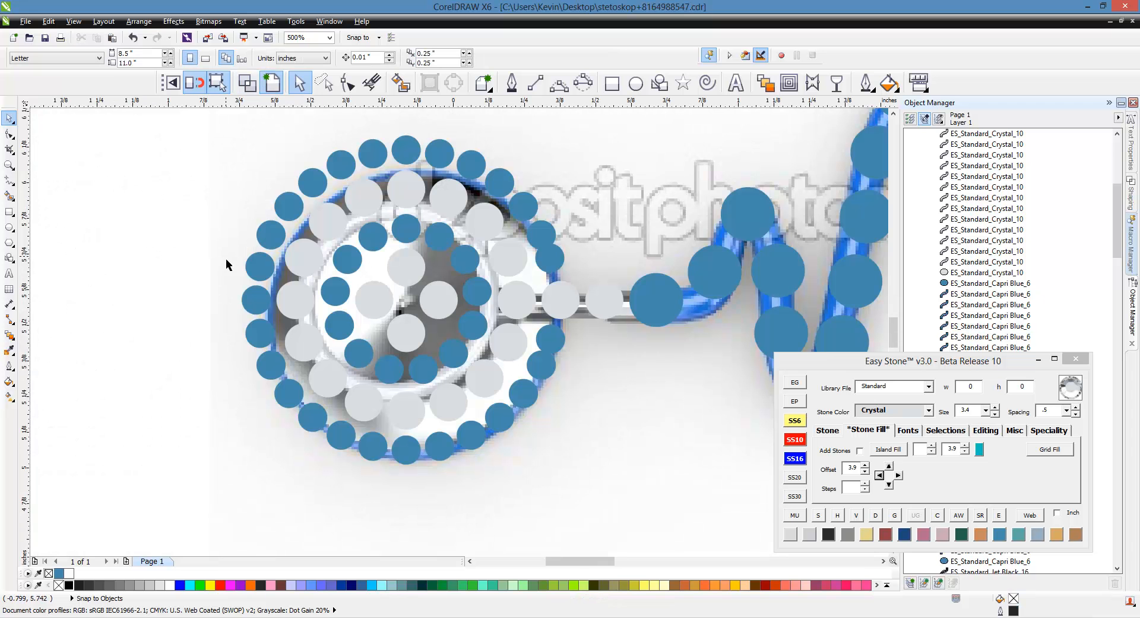
click(324, 83)
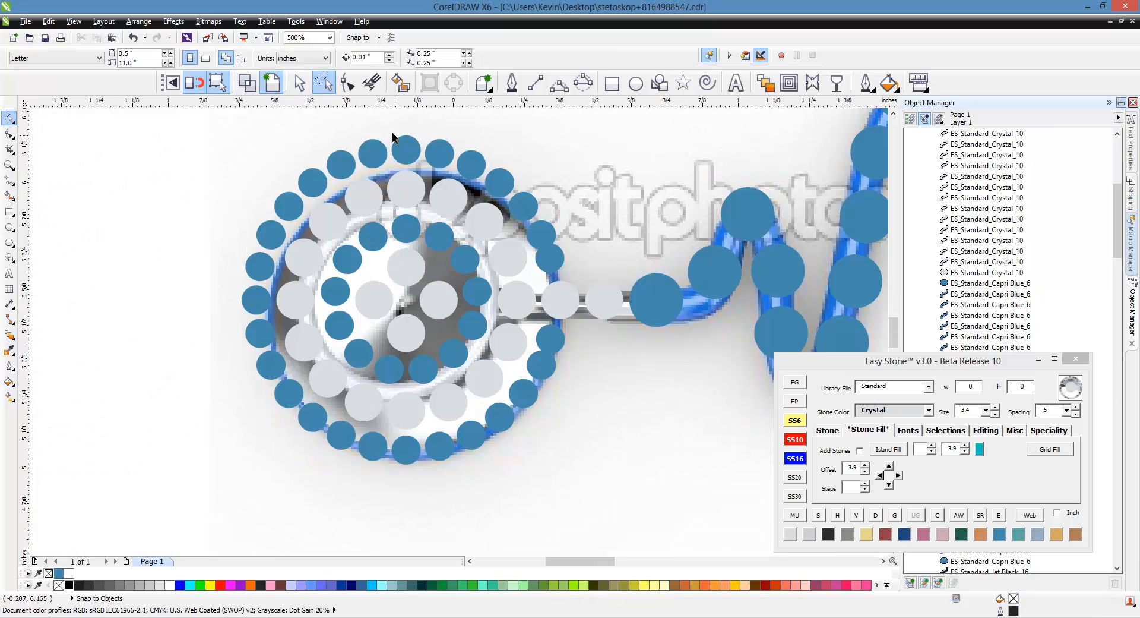
mouse_move(594, 241)
mouse_down()
mouse_move(539, 301)
mouse_move(469, 210)
mouse_move(396, 188)
mouse_move(347, 207)
mouse_move(300, 265)
mouse_move(307, 367)
mouse_move(338, 387)
mouse_move(417, 403)
mouse_move(495, 363)
mouse_move(539, 318)
mouse_move(594, 321)
mouse_move(617, 379)
mouse_move(533, 491)
mouse_move(348, 499)
mouse_move(132, 216)
mouse_move(183, 141)
mouse_move(302, 120)
mouse_move(409, 142)
mouse_move(380, 143)
mouse_up()
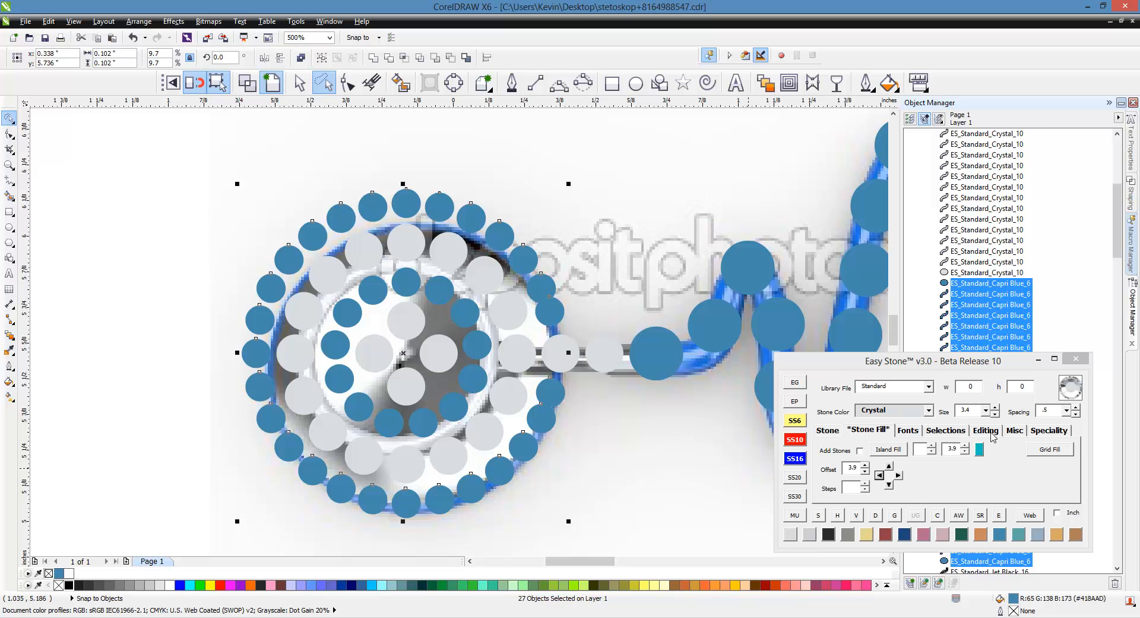
click(988, 431)
click(877, 470)
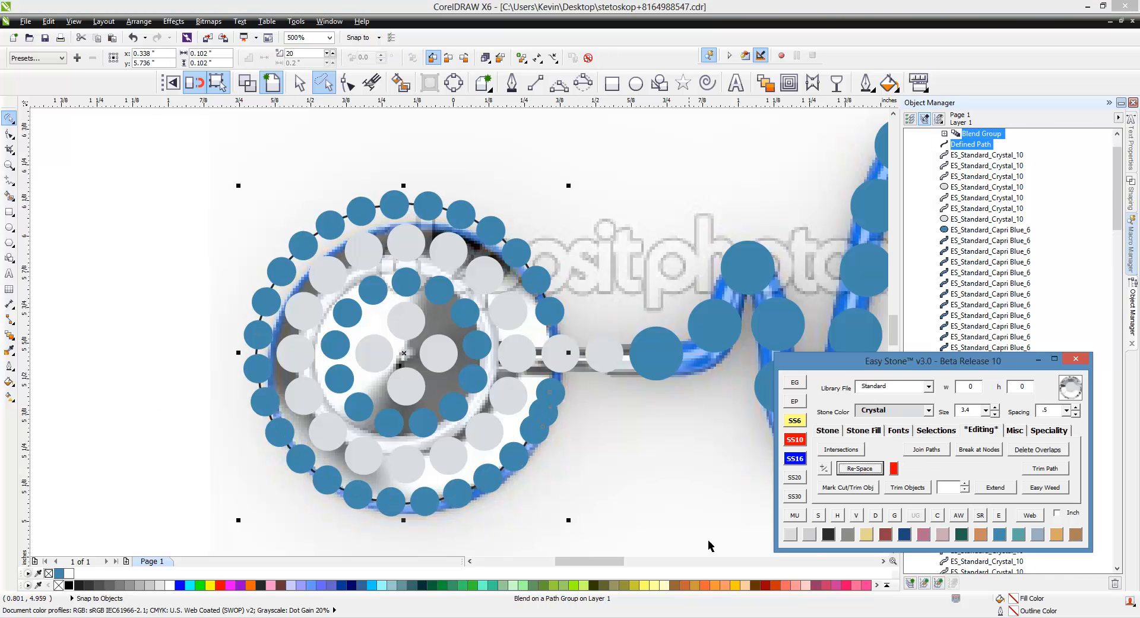
click(880, 518)
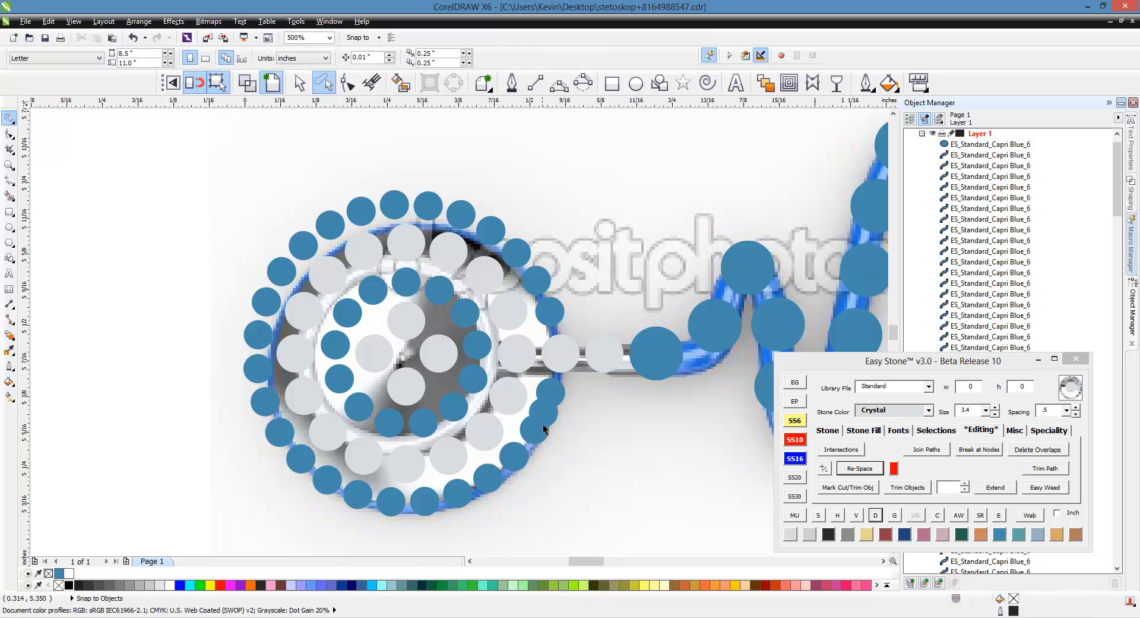
Delete the overlapping Capri Blue stone in the outer ring just below the connector.
scroll(544, 429, up, 2)
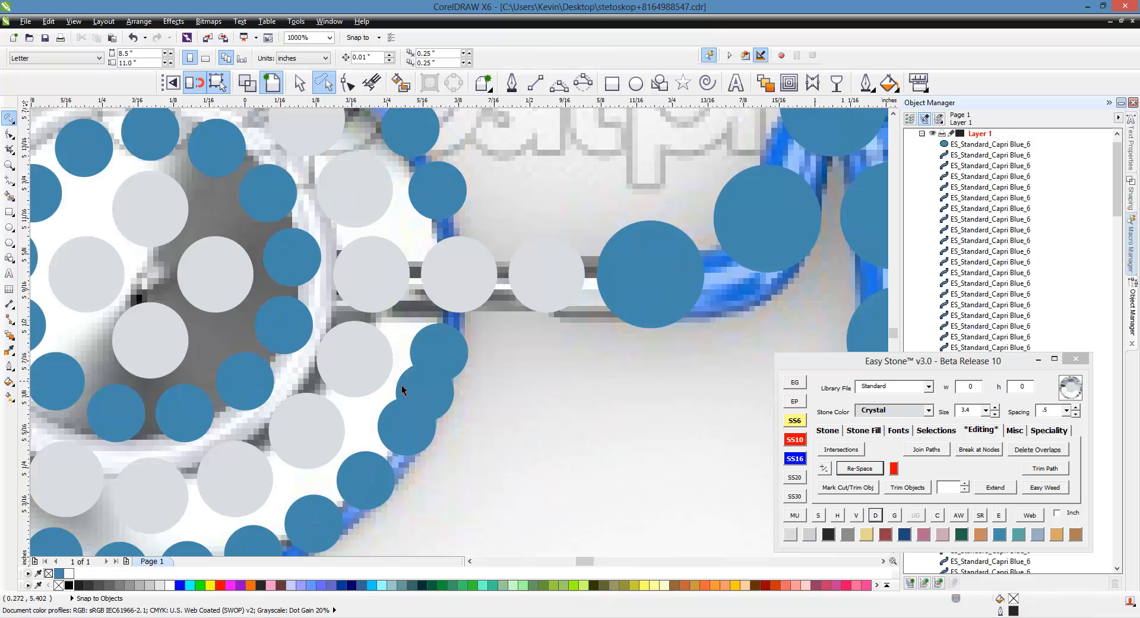
scroll(401, 385, up, 2)
click(453, 404)
mouse_move(452, 404)
mouse_down()
mouse_move(425, 460)
mouse_move(441, 428)
mouse_move(555, 471)
mouse_move(445, 381)
mouse_move(467, 400)
mouse_up()
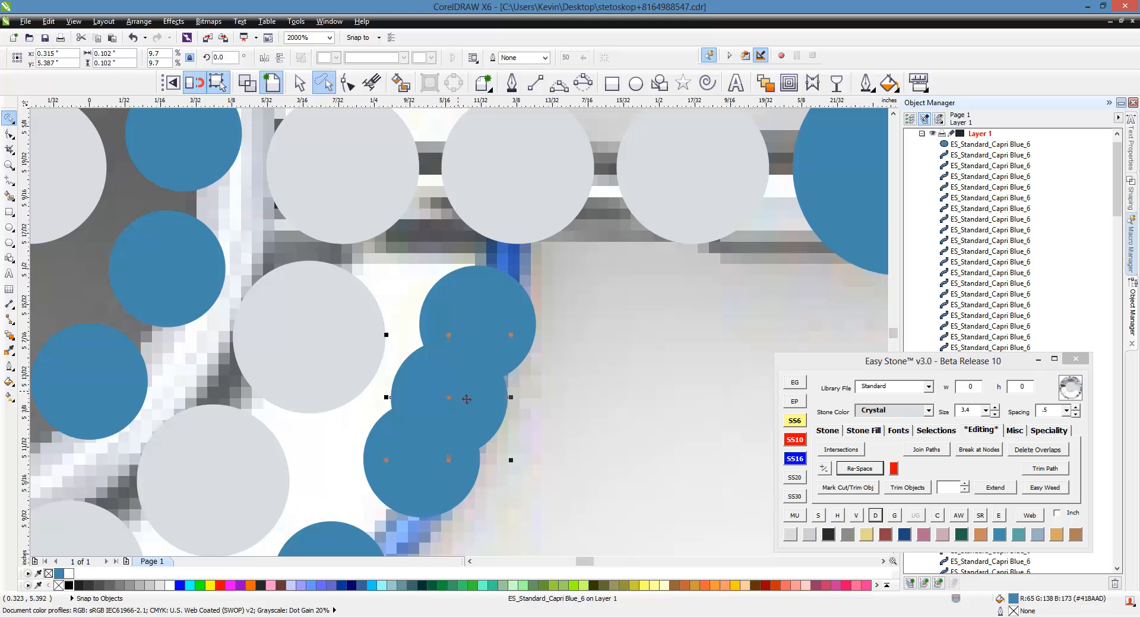
key(Delete)
scroll(505, 374, down, 3)
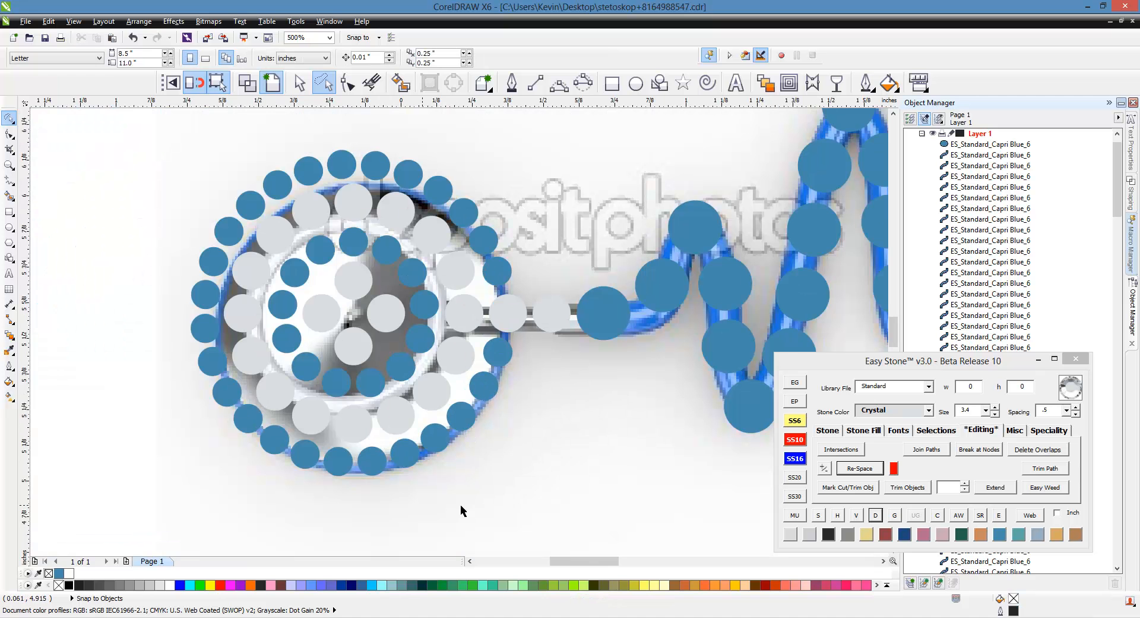
scroll(548, 502, down, 6)
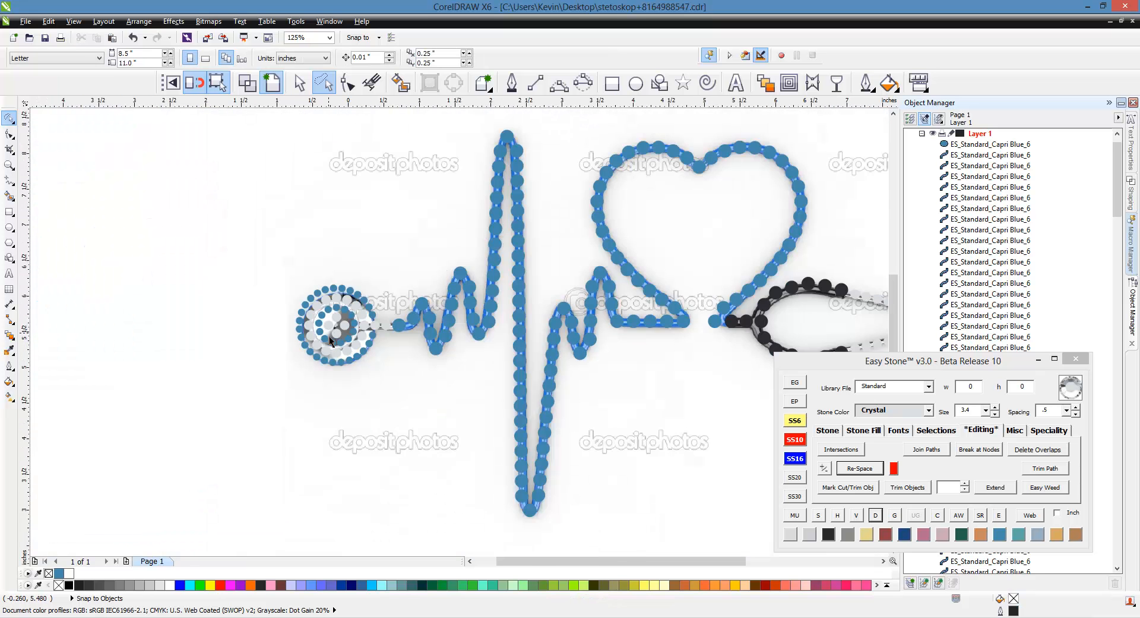
Select all stones of the design and place a copy below the page, clear of the traced image.
mouse_move(265, 211)
mouse_down()
mouse_move(416, 270)
mouse_move(640, 420)
mouse_up()
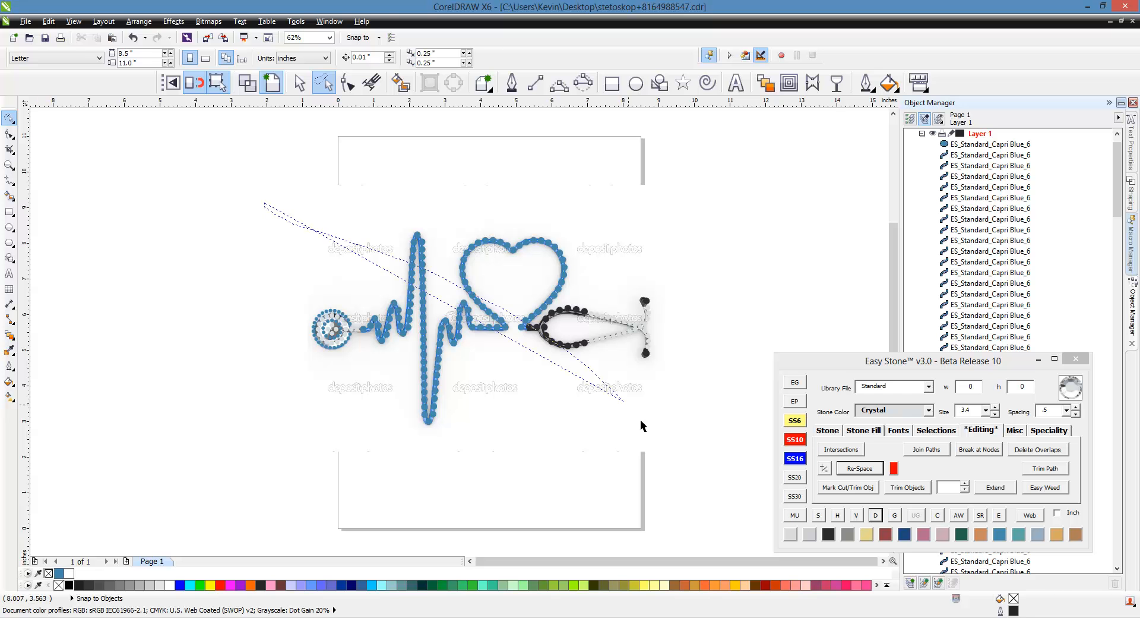
click(300, 83)
drag(237, 202, 677, 459)
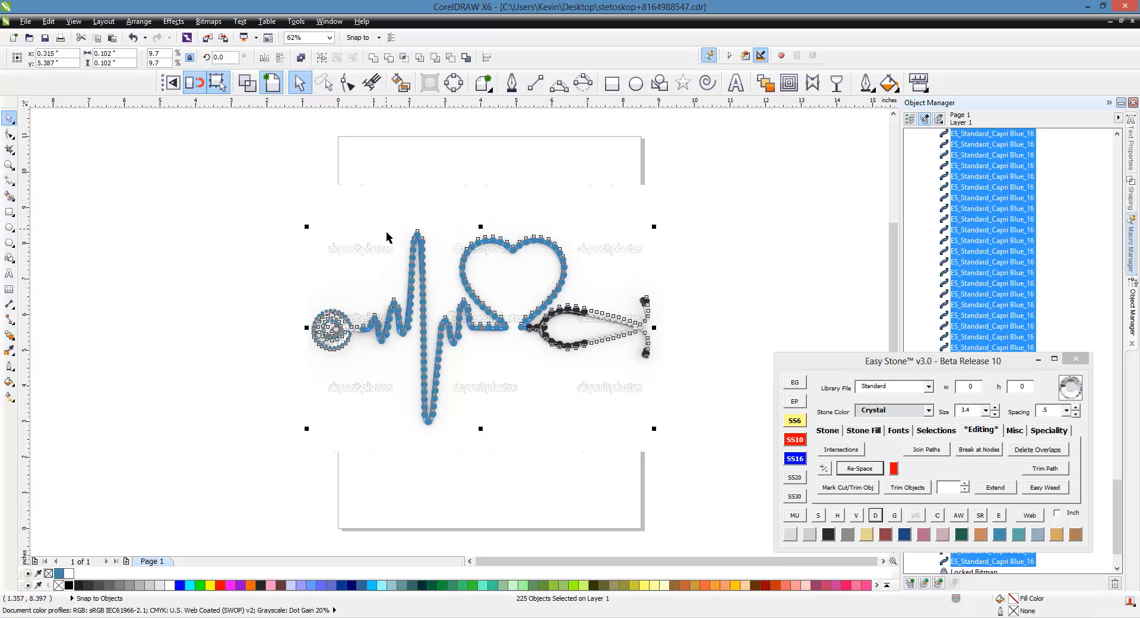
scroll(386, 232, down, 2)
drag(420, 254, 494, 469)
click(632, 420)
scroll(590, 543, up, 1)
scroll(414, 255, down, 1)
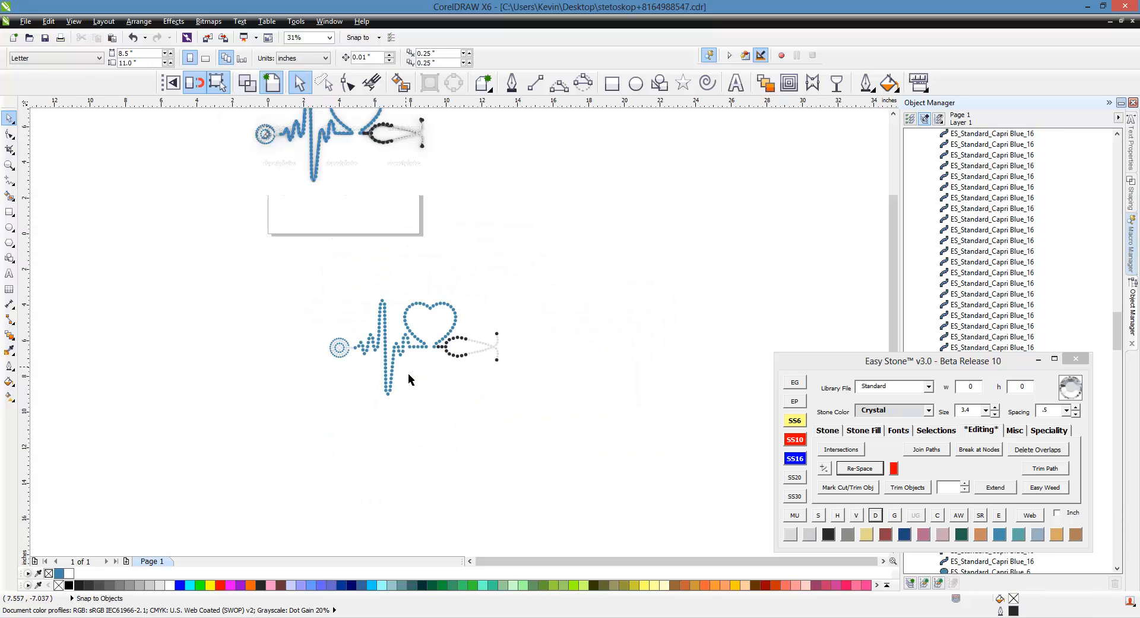
Select the whole copied design and run the overlap check to delete overlapping stones.
scroll(408, 374, up, 1)
drag(165, 189, 696, 416)
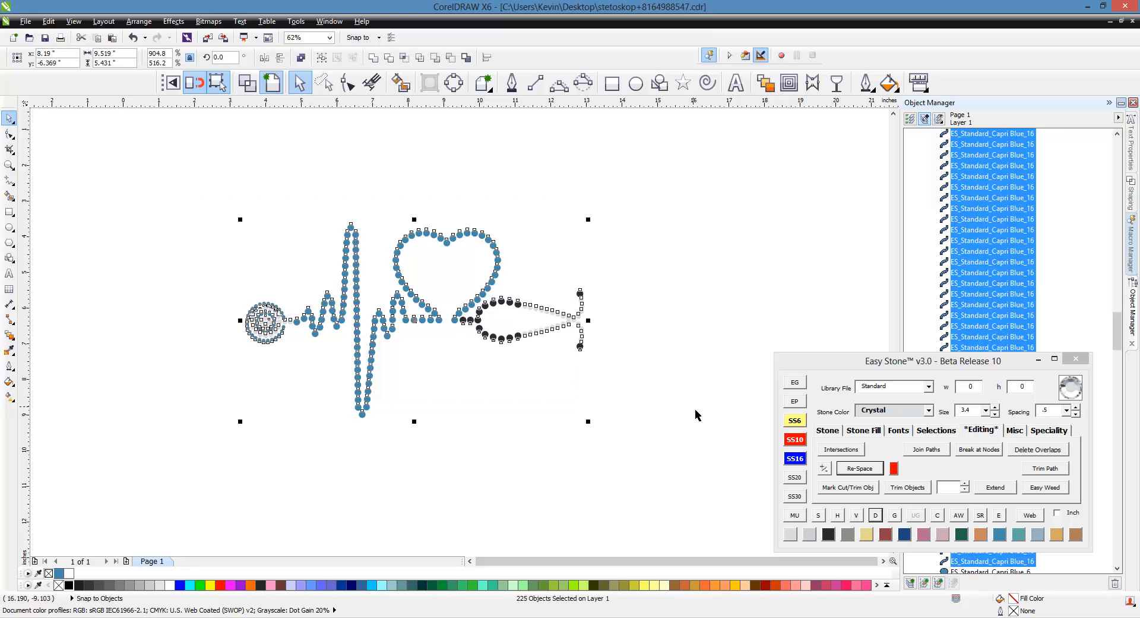
click(938, 515)
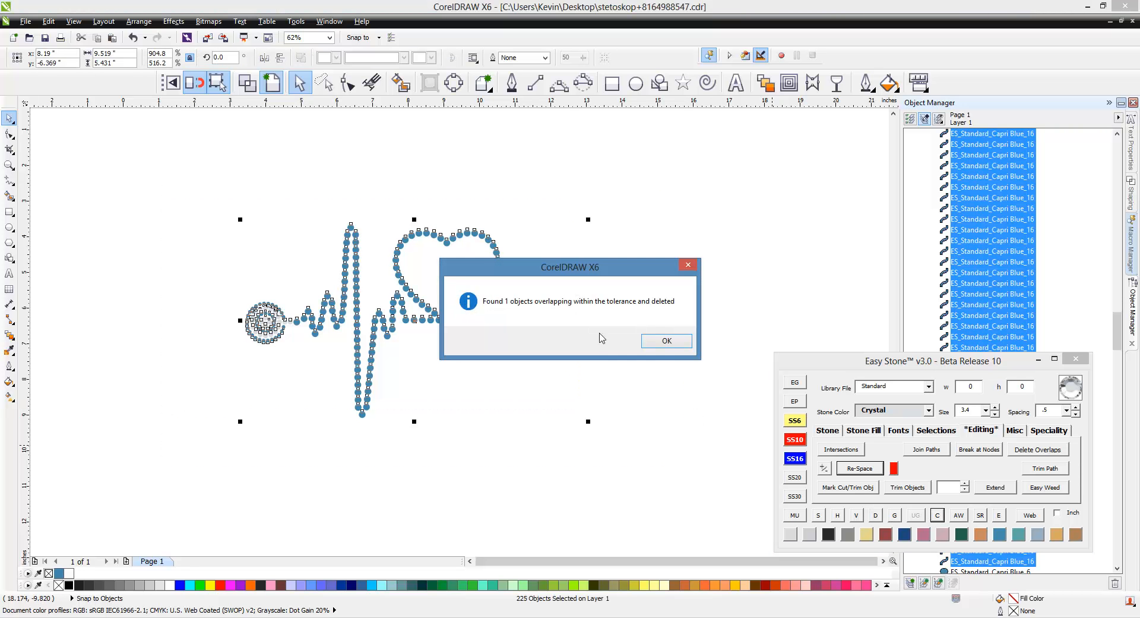
click(667, 341)
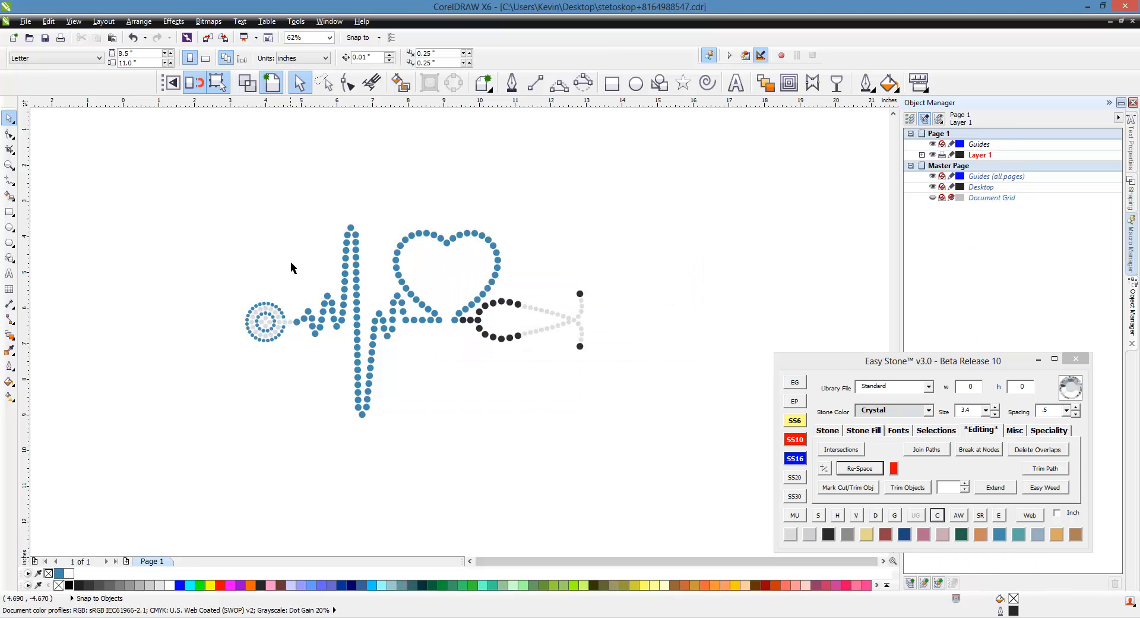
Add the artistic text "I" above the chest piece in Arial and enlarge it to about 2.34 inches tall.
click(736, 82)
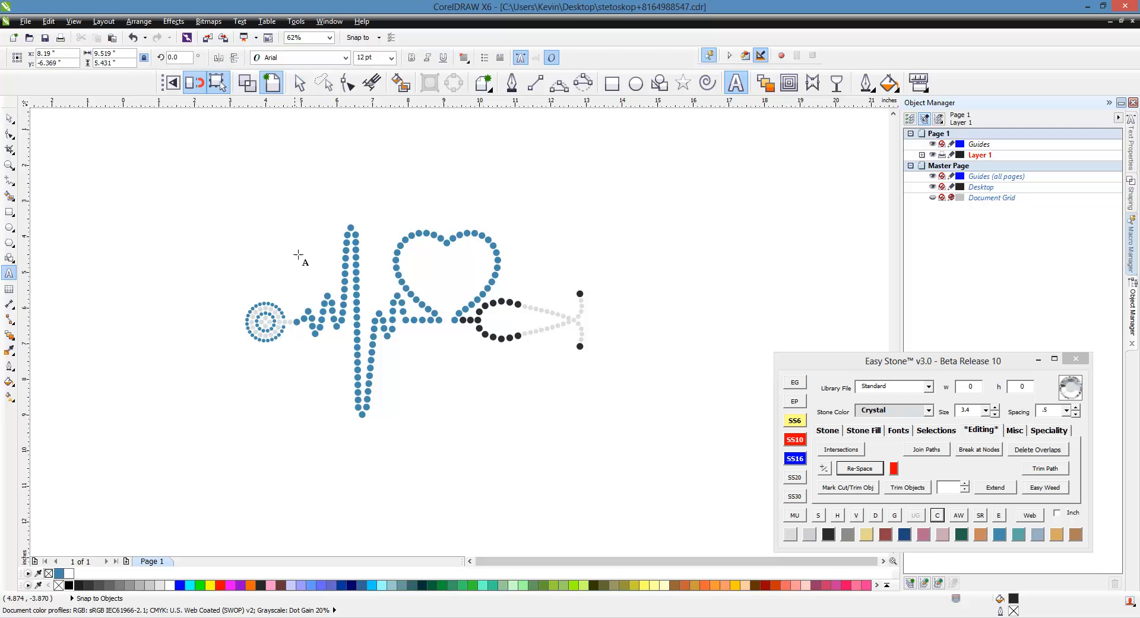
click(293, 264)
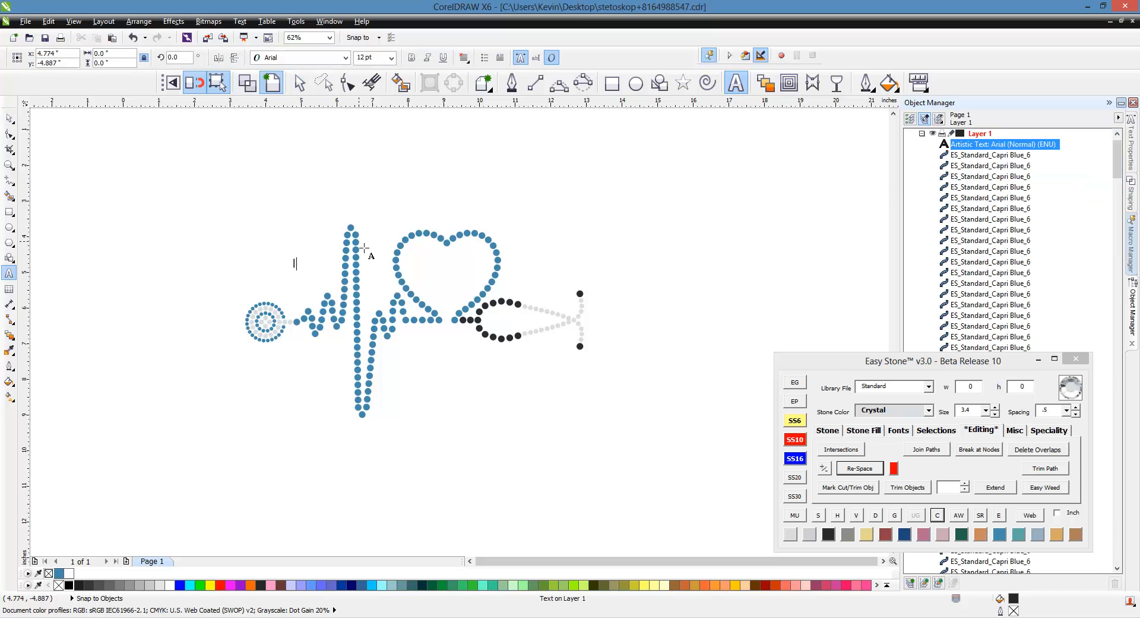
click(9, 119)
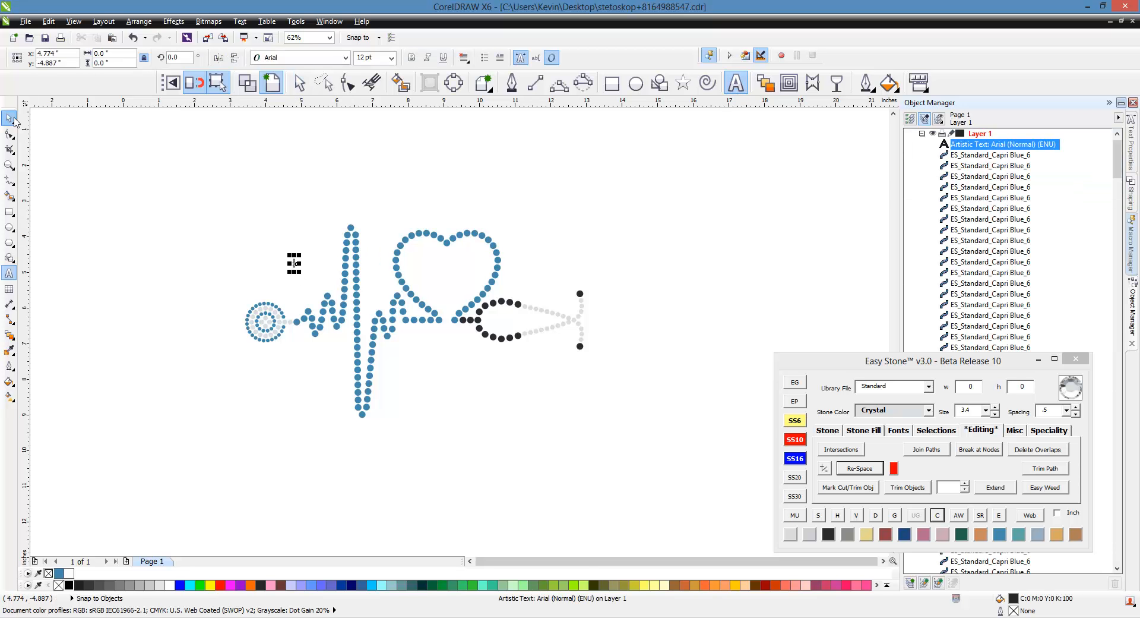
scroll(228, 256, up, 1)
drag(369, 259, 480, 140)
drag(371, 213, 366, 250)
drag(379, 169, 427, 152)
Copy the letter "I" below the pulse line and change the copy's text to "MY".
drag(382, 209, 391, 393)
scroll(392, 193, down, 2)
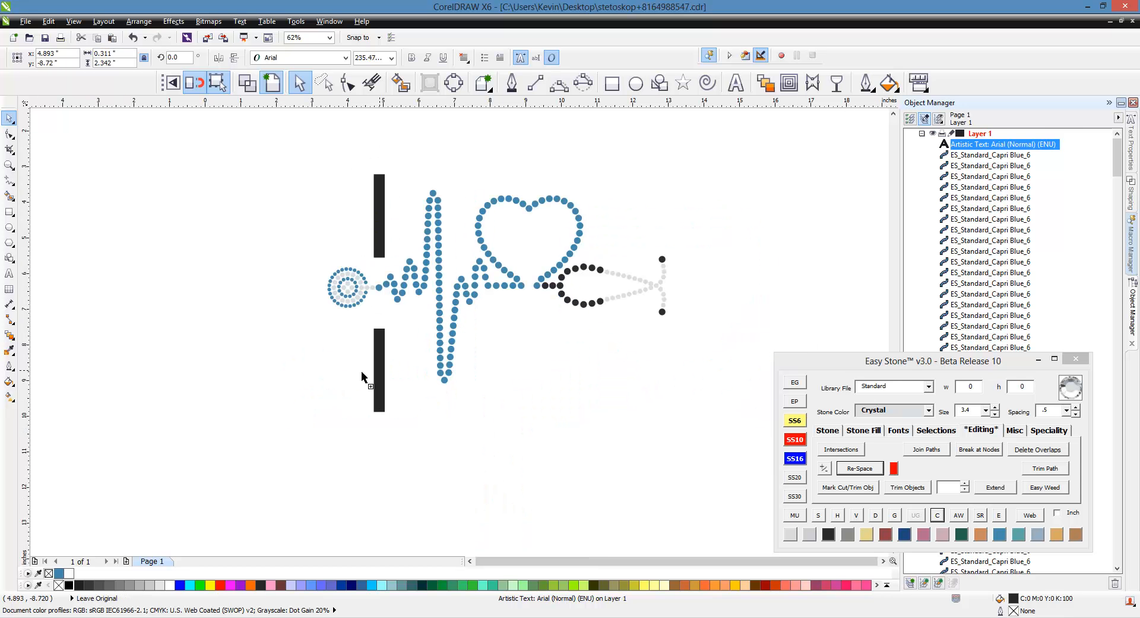
double_click(390, 371)
key(ctrl+a)
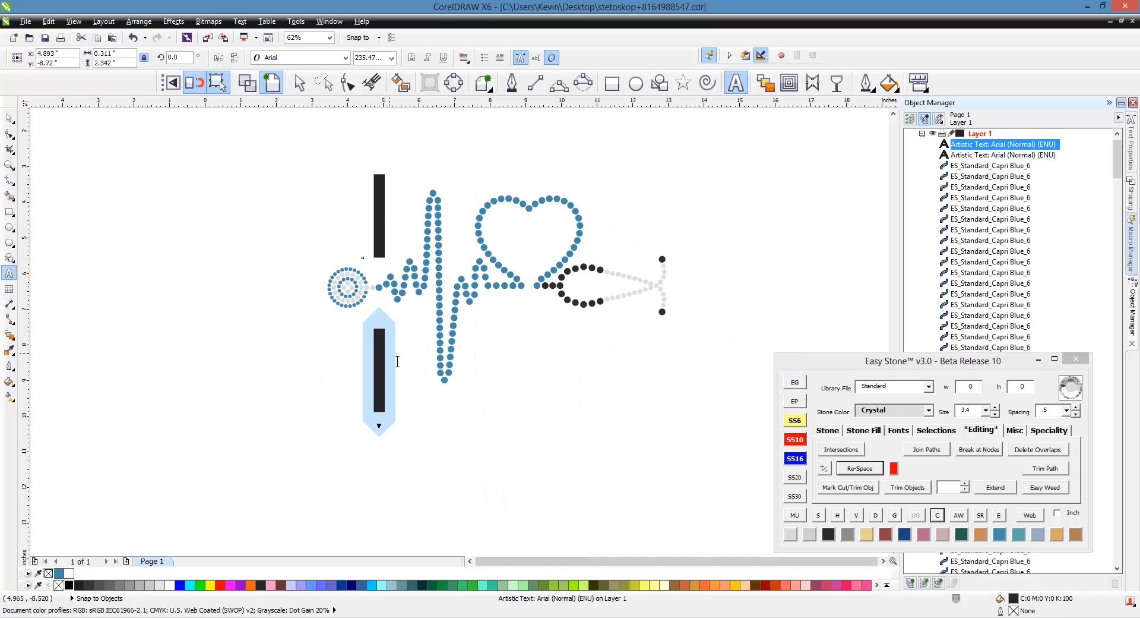
text(MY)
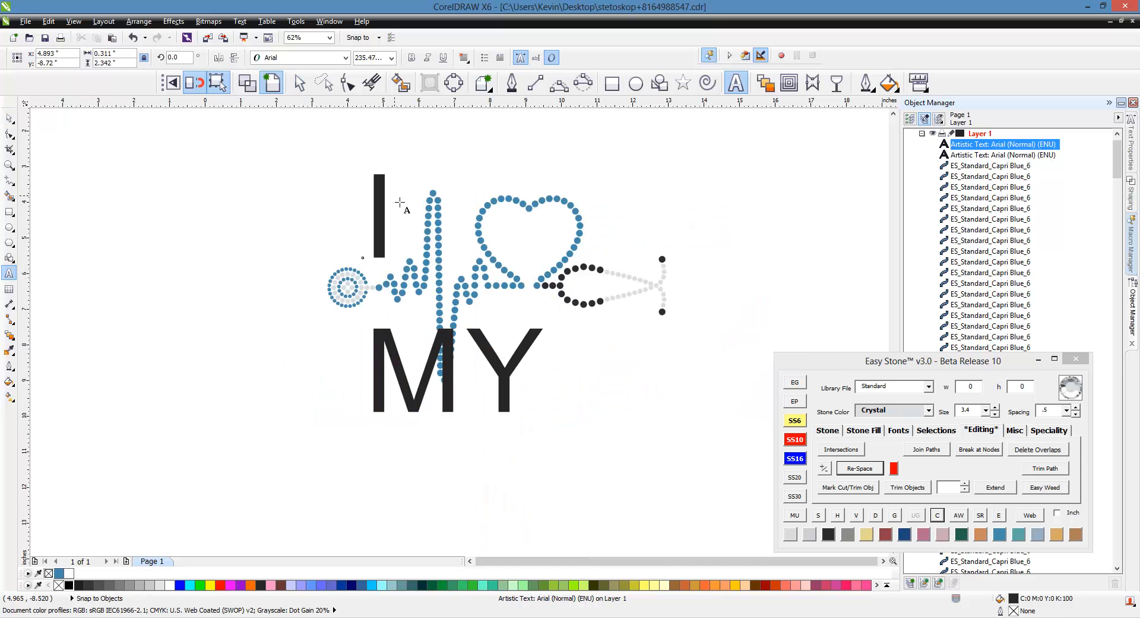
click(10, 118)
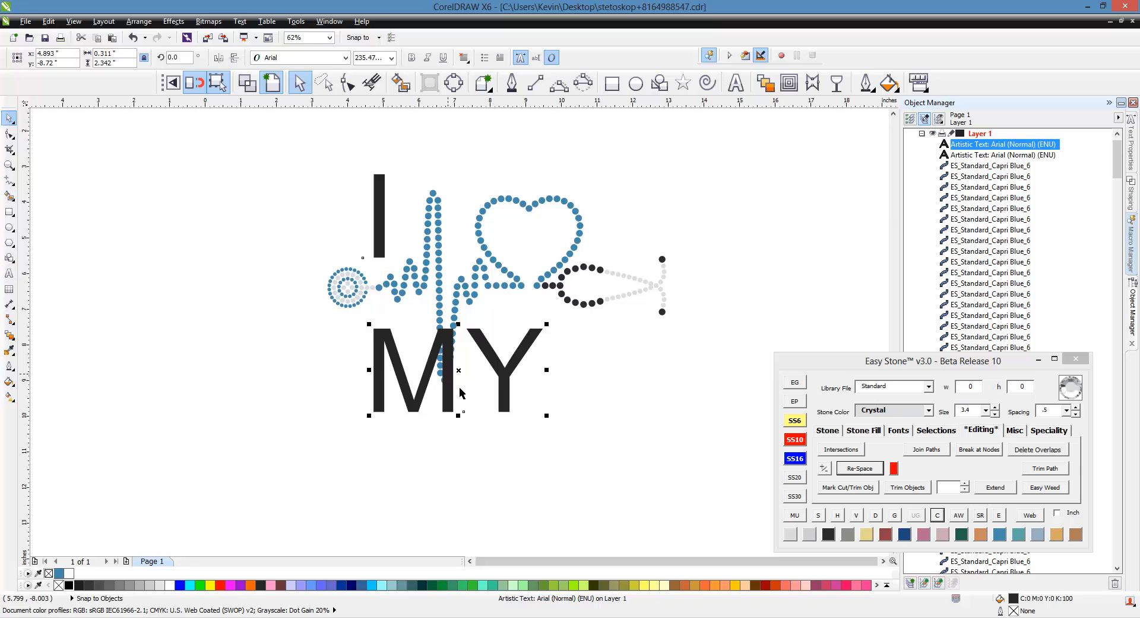
Scale "MY" to about 2.65 by 1.31 inches so it fits beside the pulse line's deep spike.
drag(553, 425, 404, 317)
scroll(413, 344, up, 2)
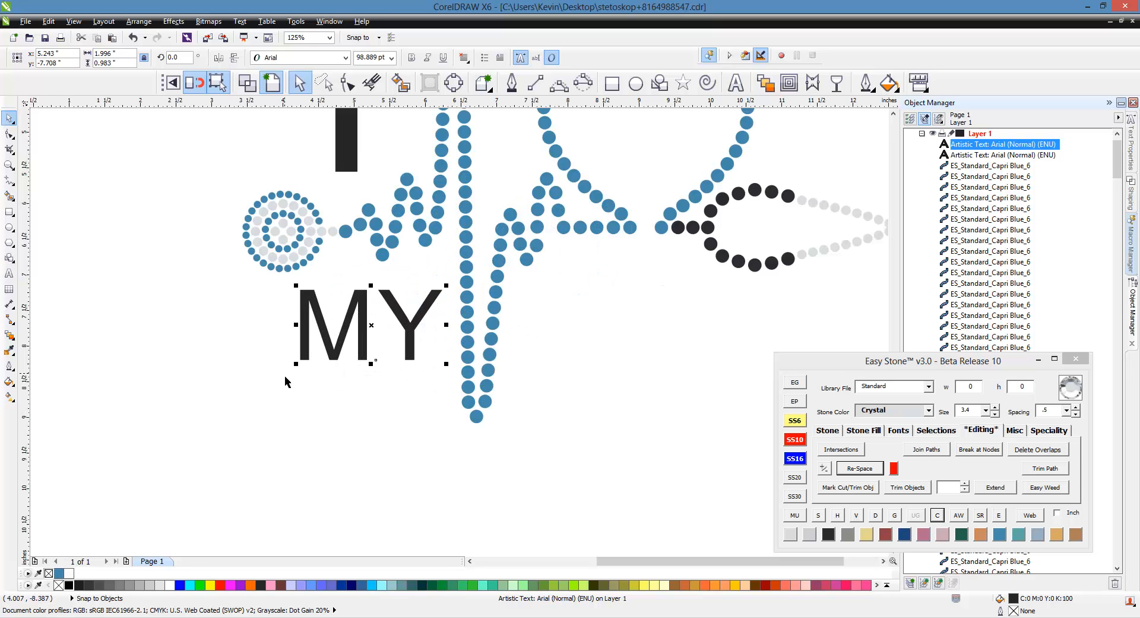
drag(304, 377, 259, 406)
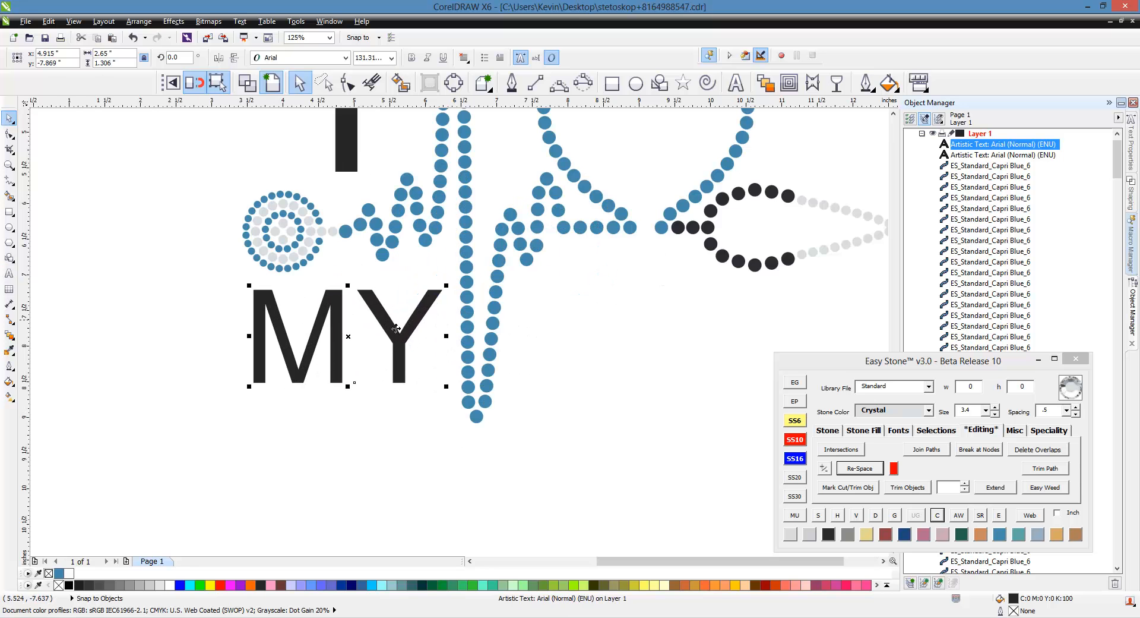
Copy "MY" to the other side of the deep pulse spike and change the copy's text to "JOB".
drag(390, 326, 462, 326)
scroll(384, 278, down, 2)
drag(518, 327, 503, 327)
double_click(499, 322)
key(ctrl+a)
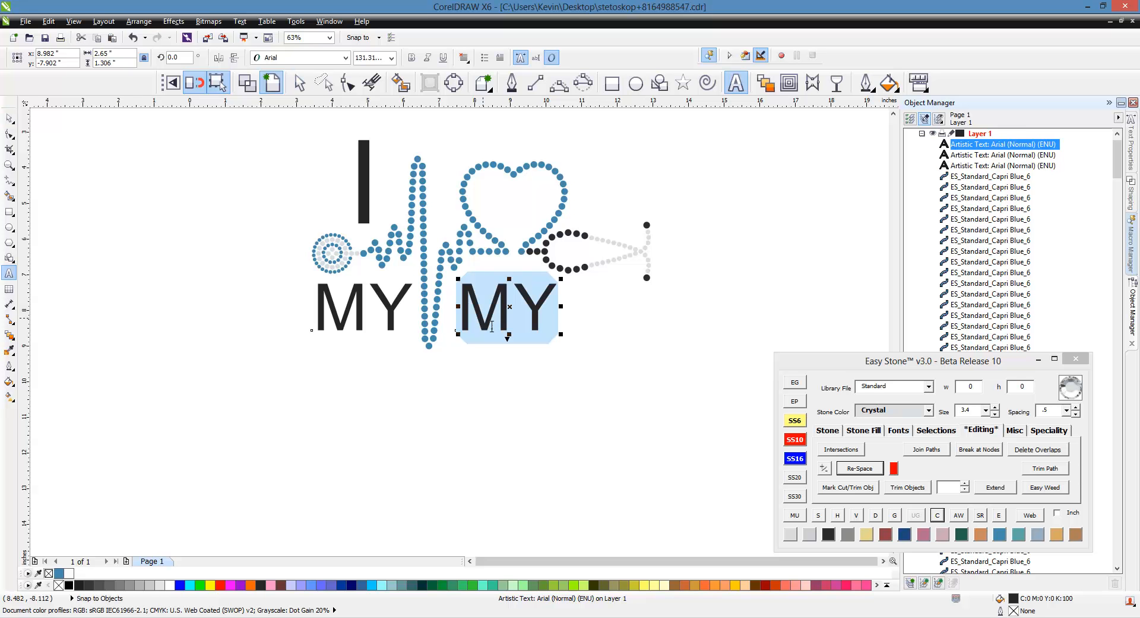
text(JOB)
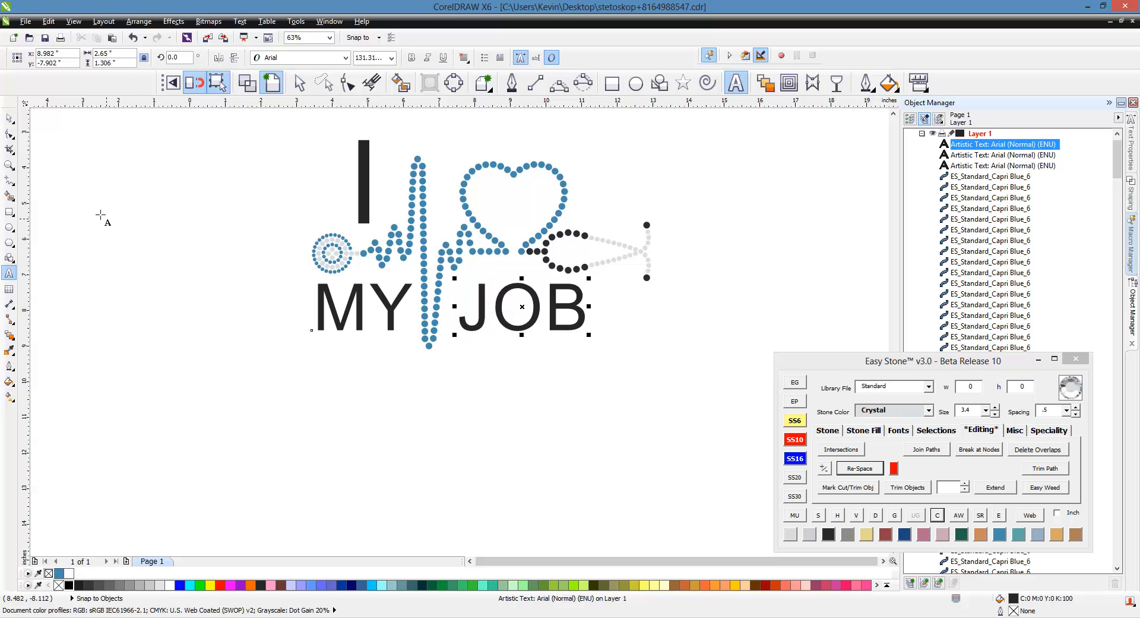
click(9, 118)
click(344, 335)
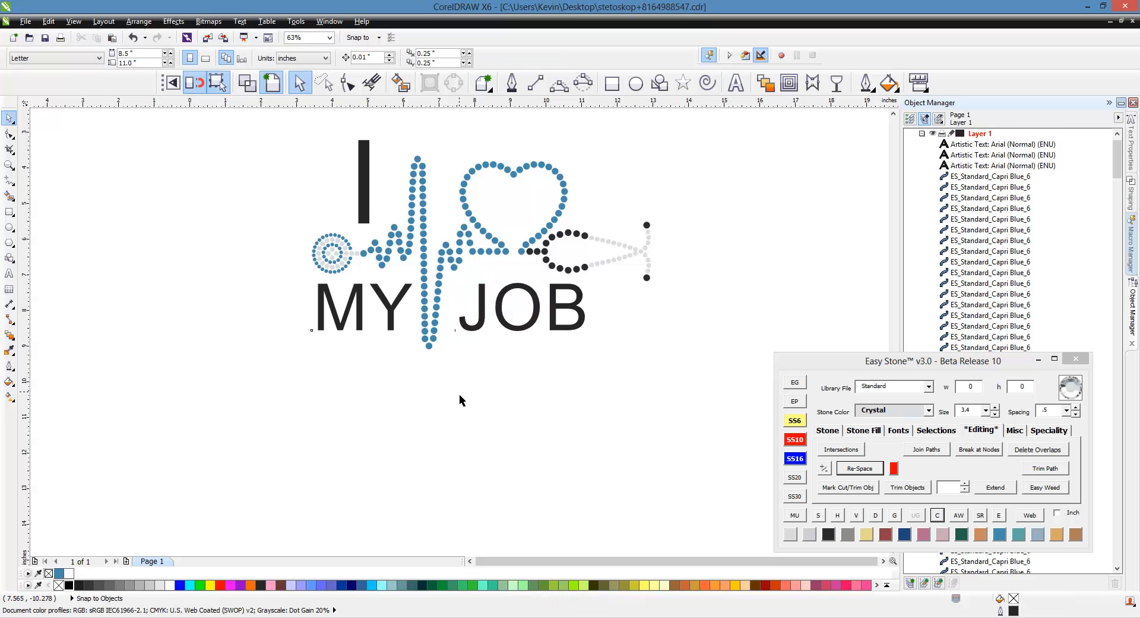
Drop a single SS16 Crystal stone centred at the base of the letter "I".
scroll(403, 305, up, 2)
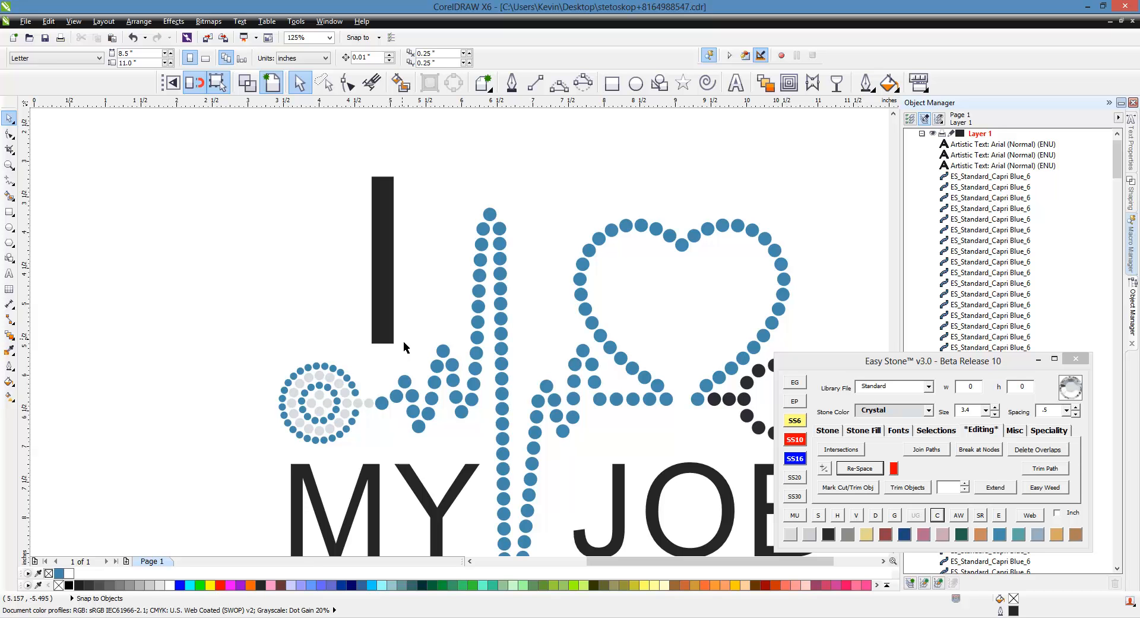
click(791, 461)
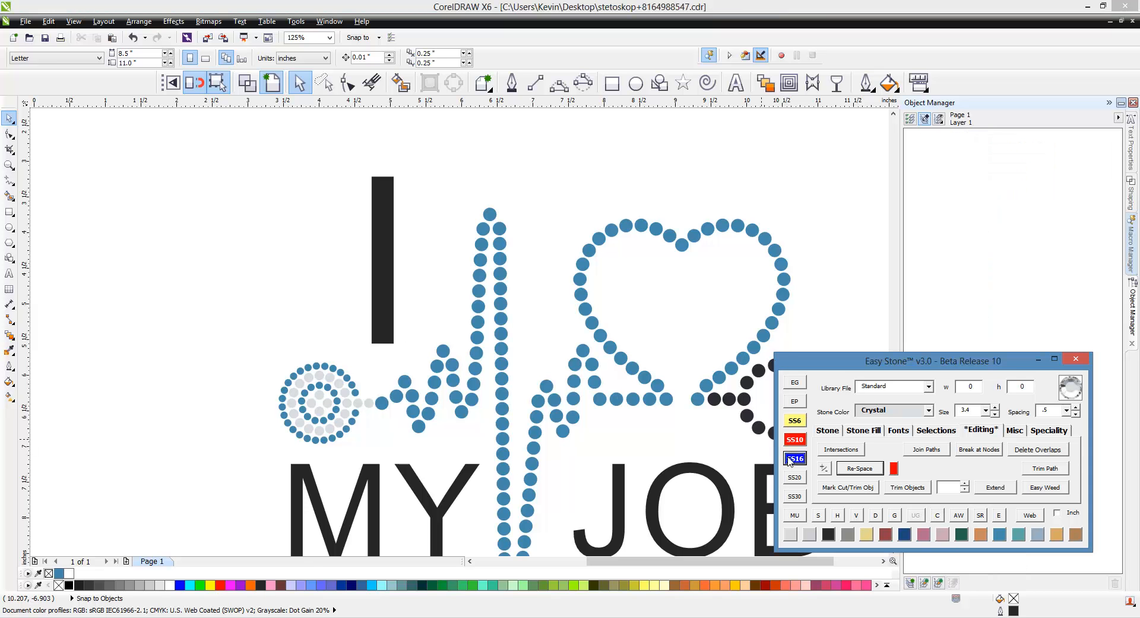
click(798, 534)
click(827, 430)
click(957, 449)
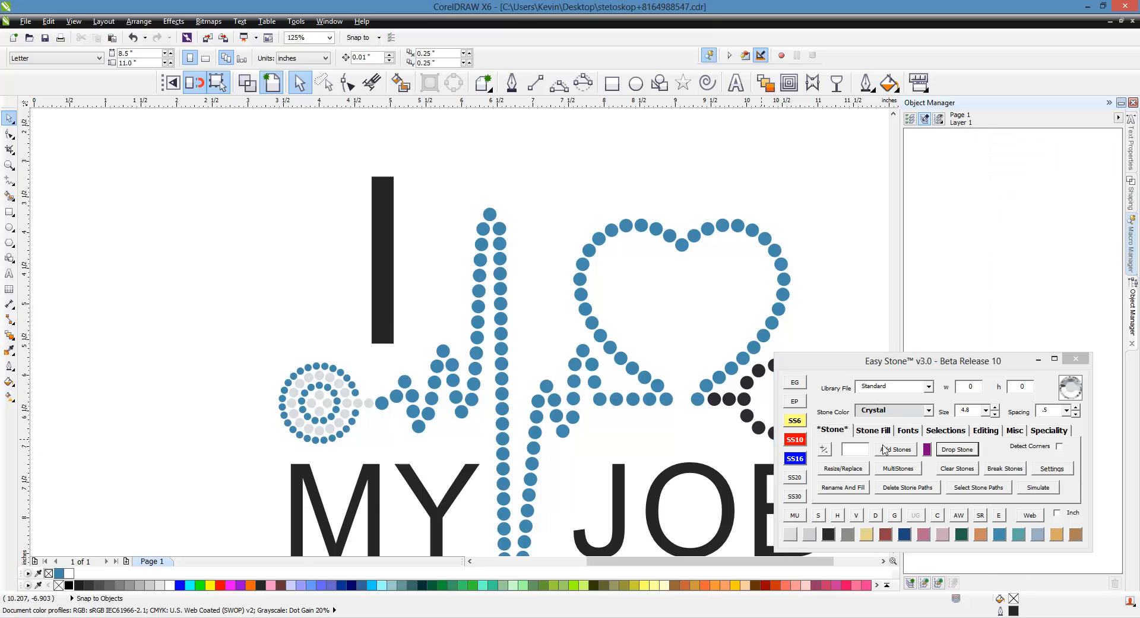
click(382, 336)
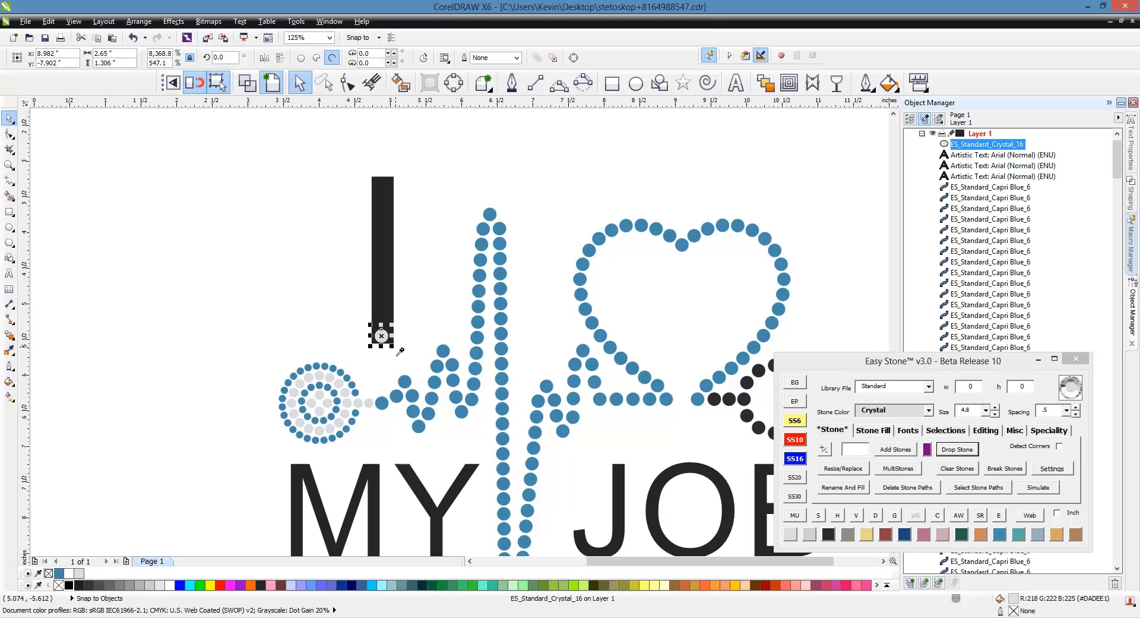
click(382, 342)
Stack SS16 Crystal stones upward along the "I" with Stone Fill and delete the extra stones above the letter.
click(868, 431)
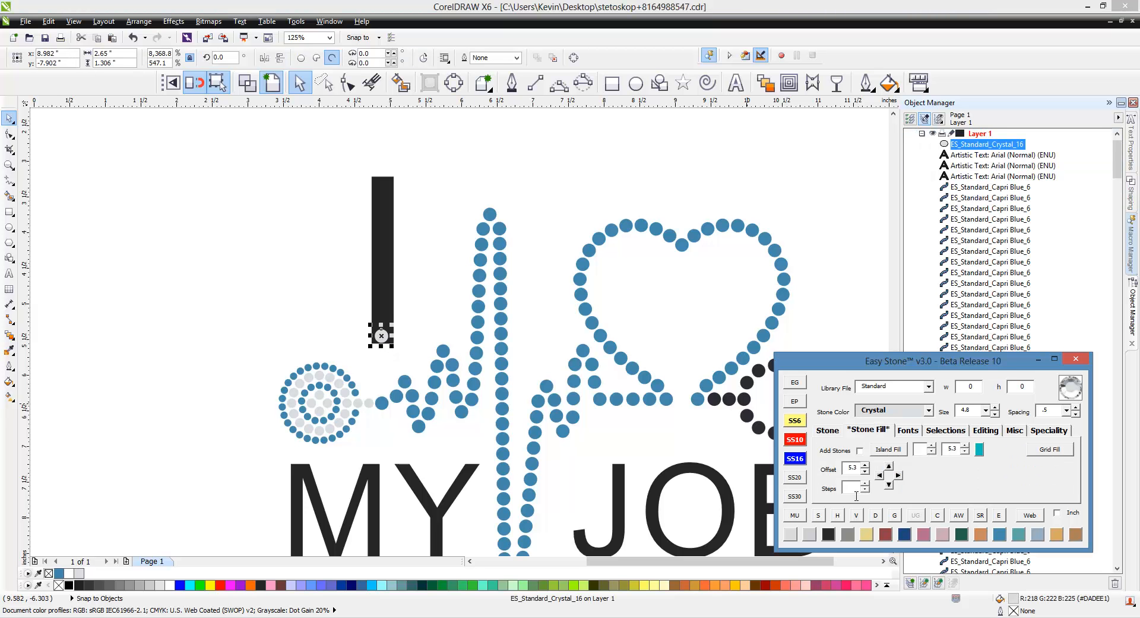
click(889, 467)
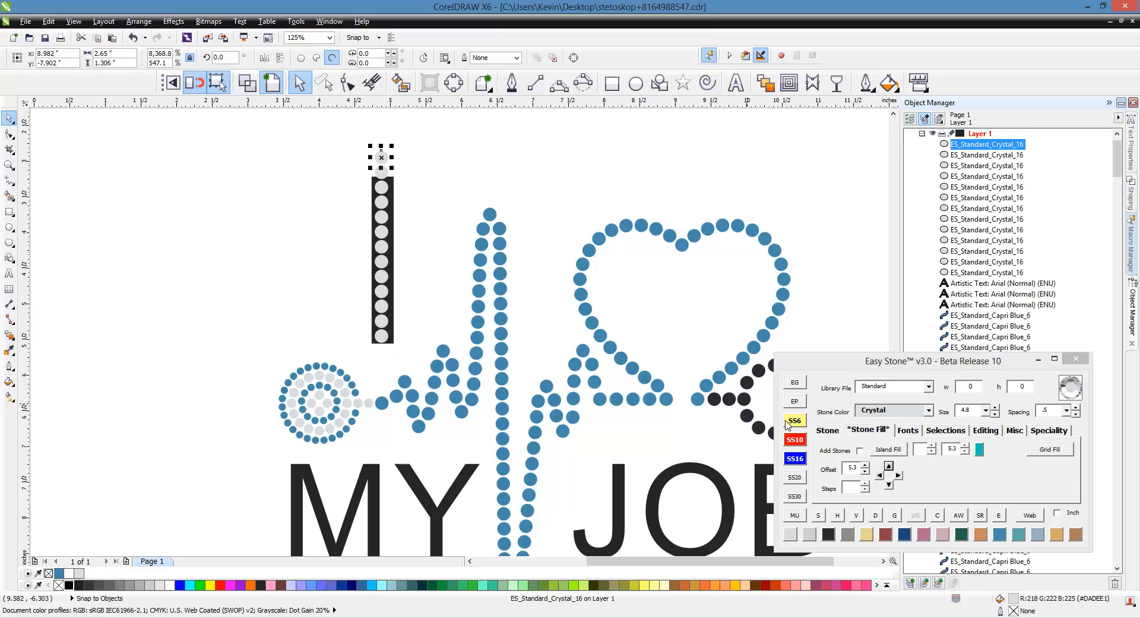
click(512, 168)
drag(354, 134, 421, 188)
key(Delete)
Add two Crystal stones on each side of the top stone of the "I" to form its upper serif.
click(382, 188)
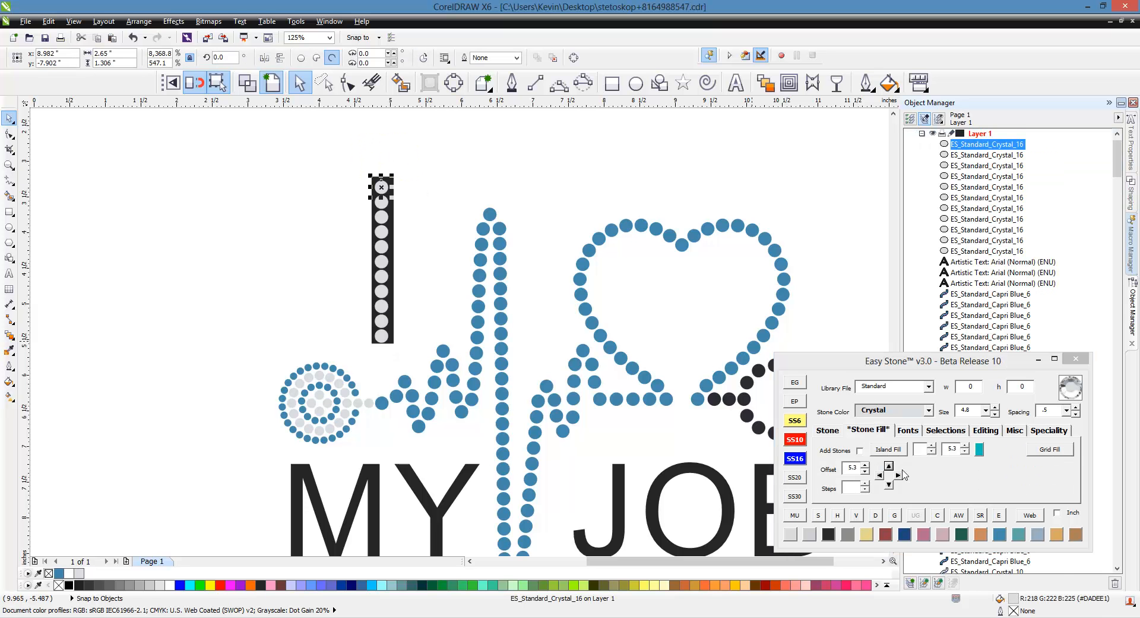
click(880, 475)
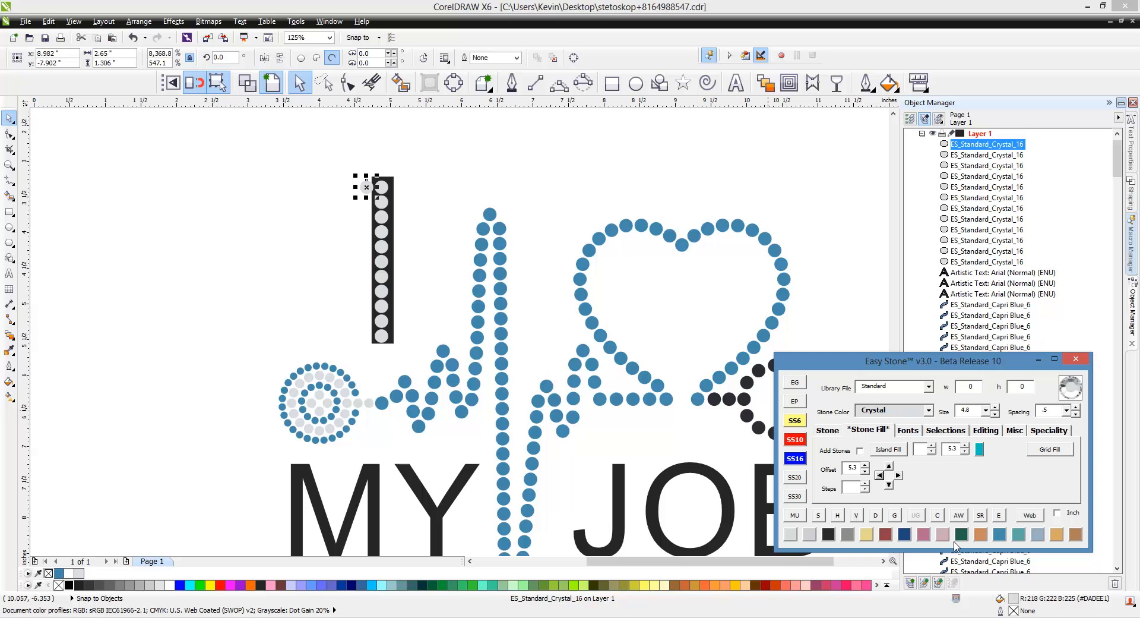
click(879, 475)
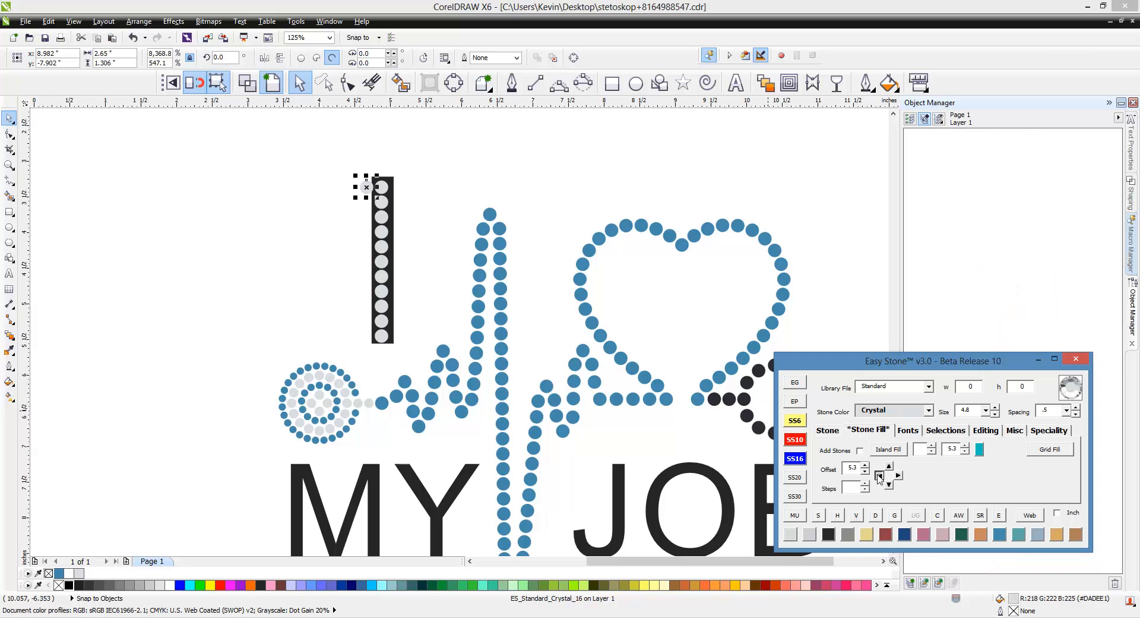
click(386, 193)
click(898, 475)
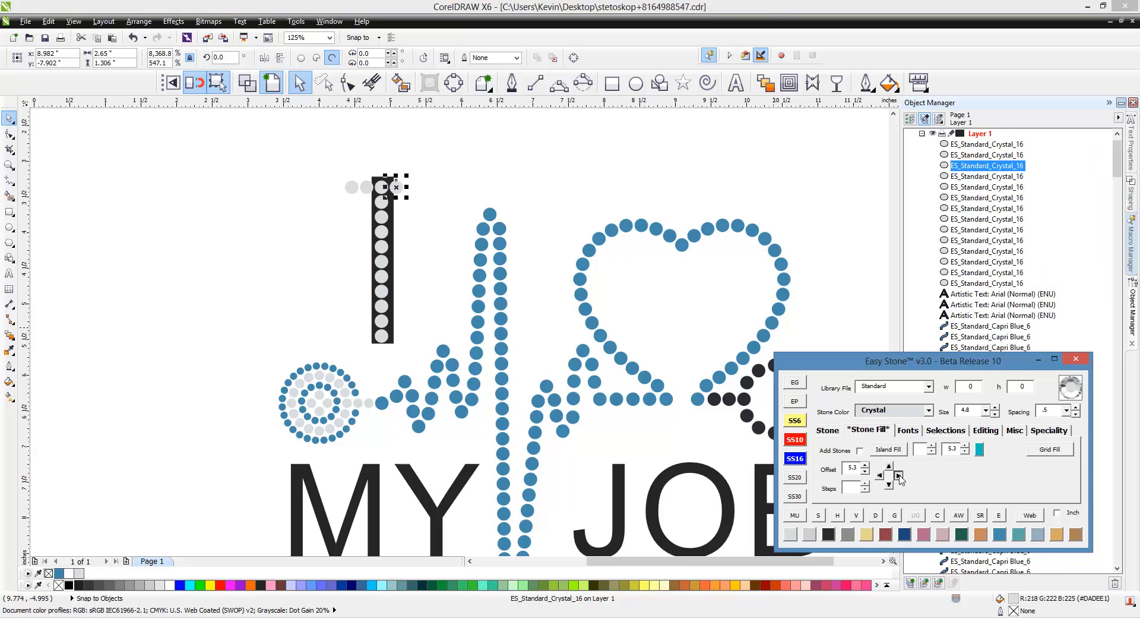
Add two Crystal stones on each side of the bottom stone of the "I" to form its lower serif.
click(386, 343)
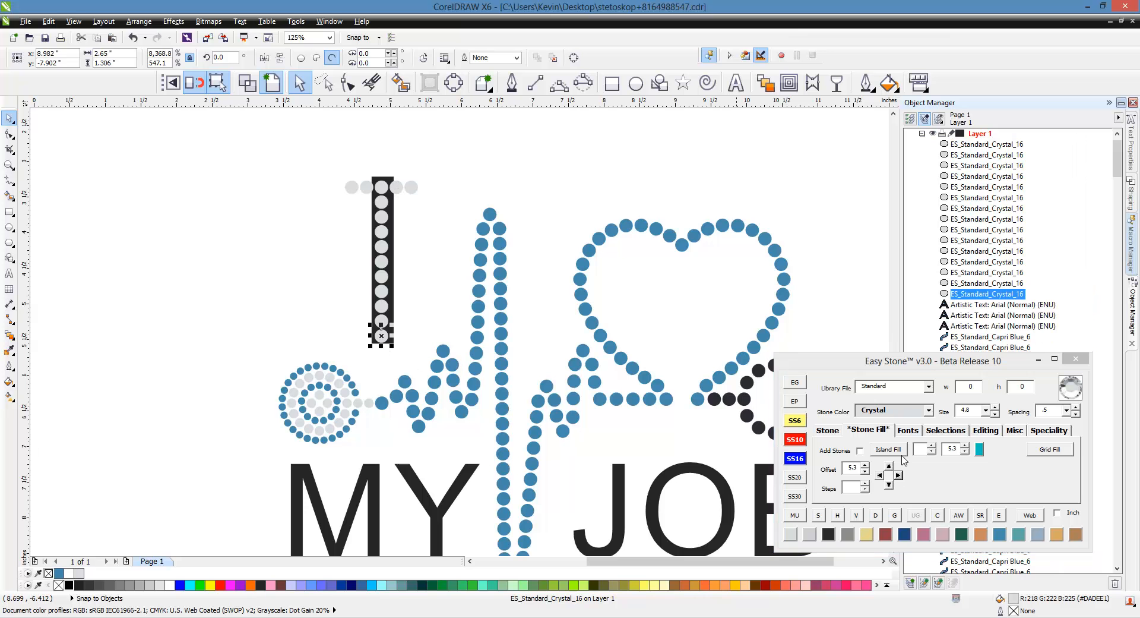
click(898, 475)
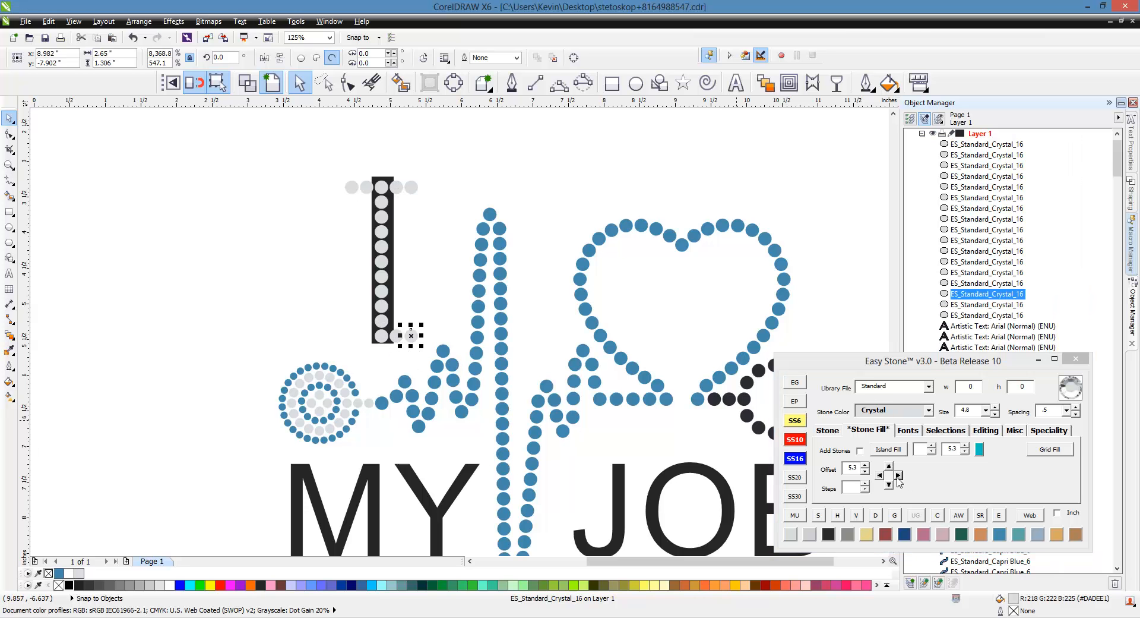
click(383, 340)
click(880, 475)
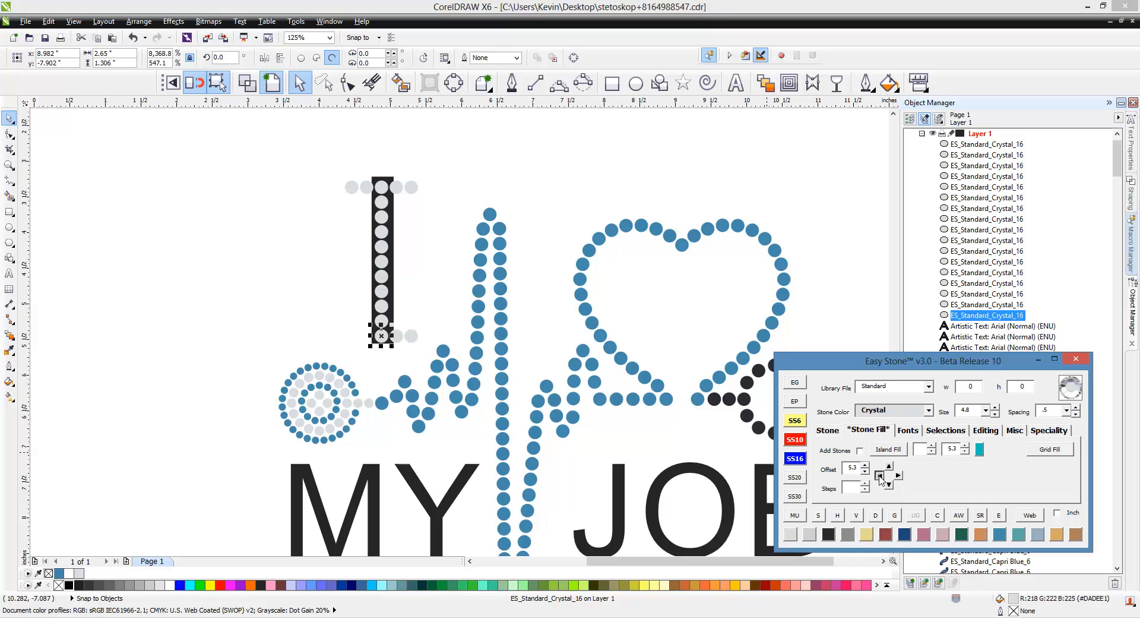
click(879, 476)
click(262, 287)
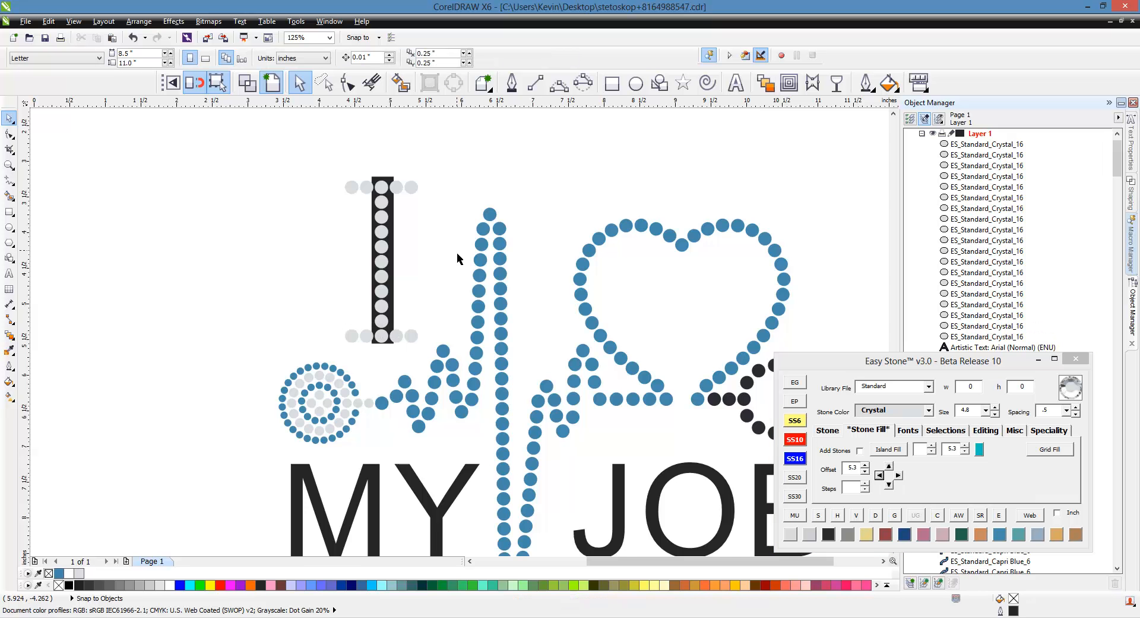
Place an SS16 Crystal stone at the base of the "M" left stem and stack stones upward to the letter's top.
scroll(457, 252, down, 1)
scroll(439, 250, up, 1)
drag(447, 244, 393, 462)
click(889, 467)
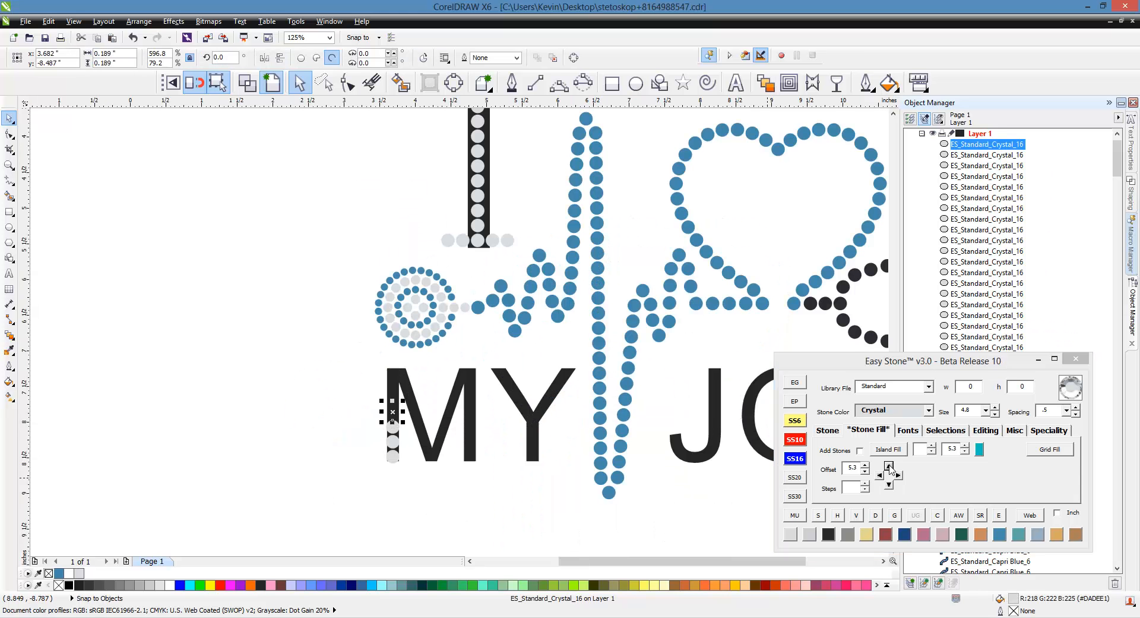
click(890, 467)
click(889, 467)
click(890, 467)
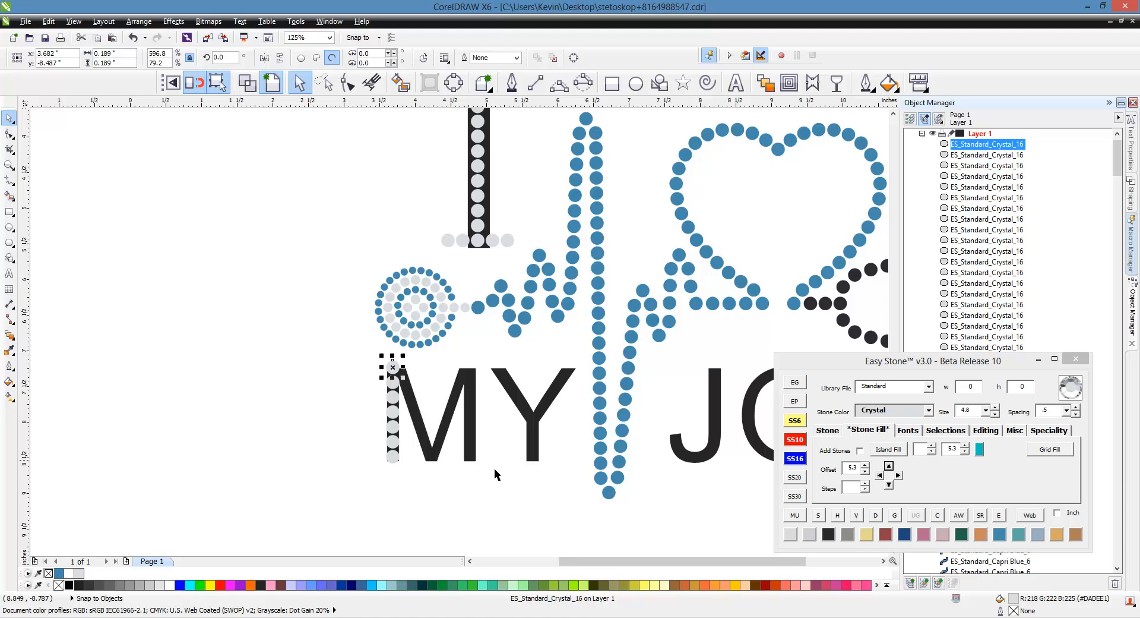
Place stones beside the top of the "M" left stem and at its centre vertex, and add stones along the diagonal between them.
click(372, 498)
scroll(395, 406, up, 1)
click(390, 336)
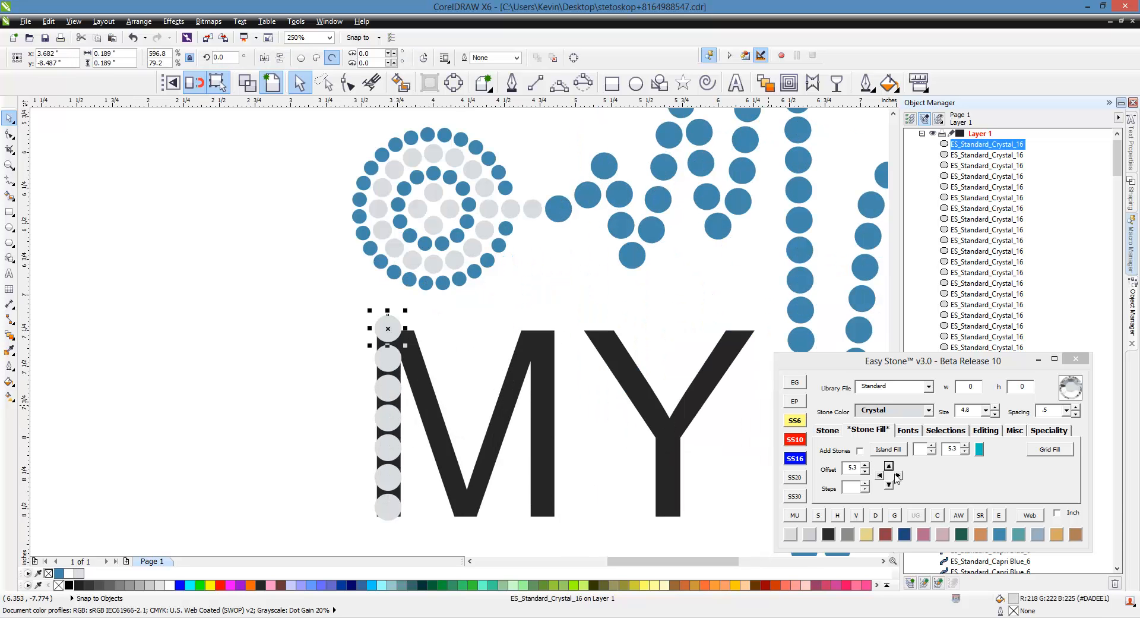
click(897, 475)
click(447, 469)
drag(398, 513, 465, 526)
shift+click(421, 326)
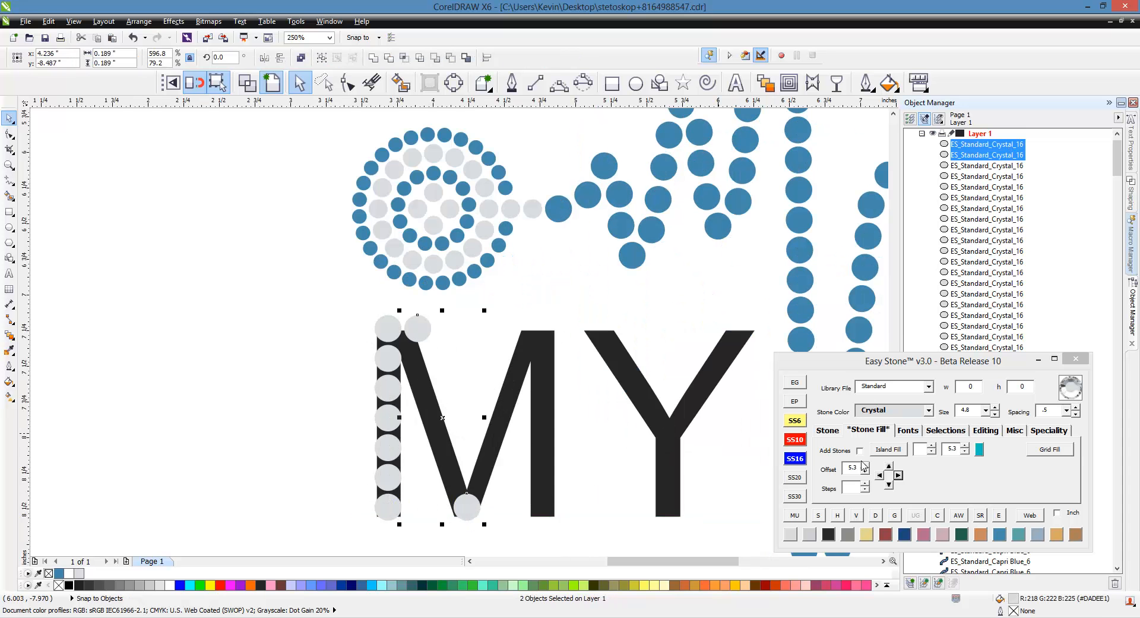
click(828, 430)
click(895, 449)
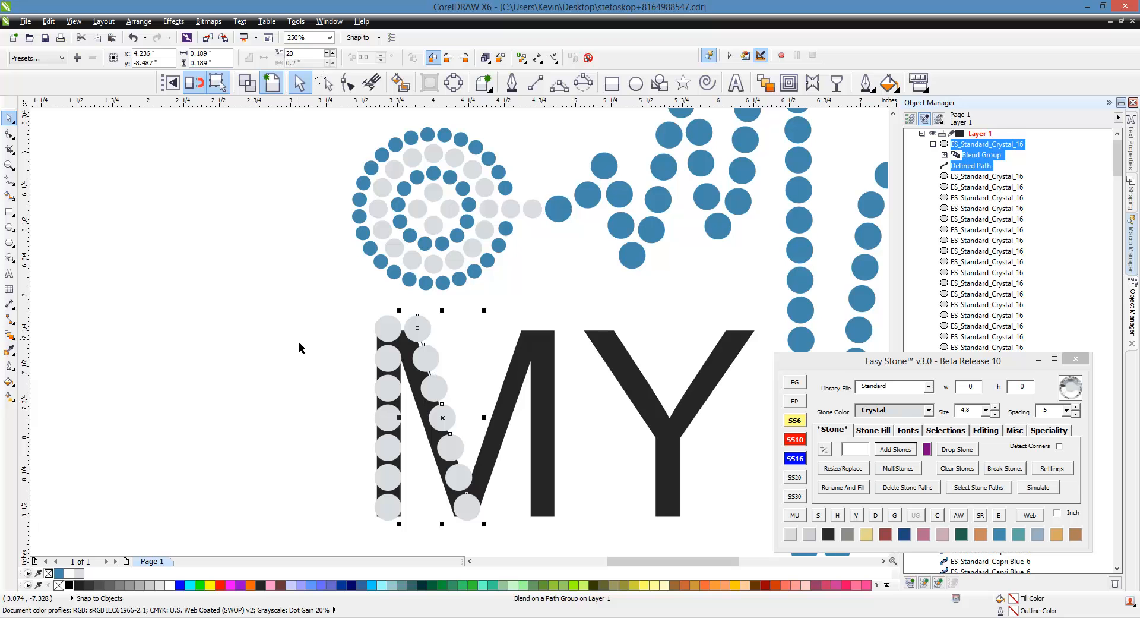
Mirror a copy of the left stem and diagonal stones onto the right half of the "M".
drag(324, 299, 502, 526)
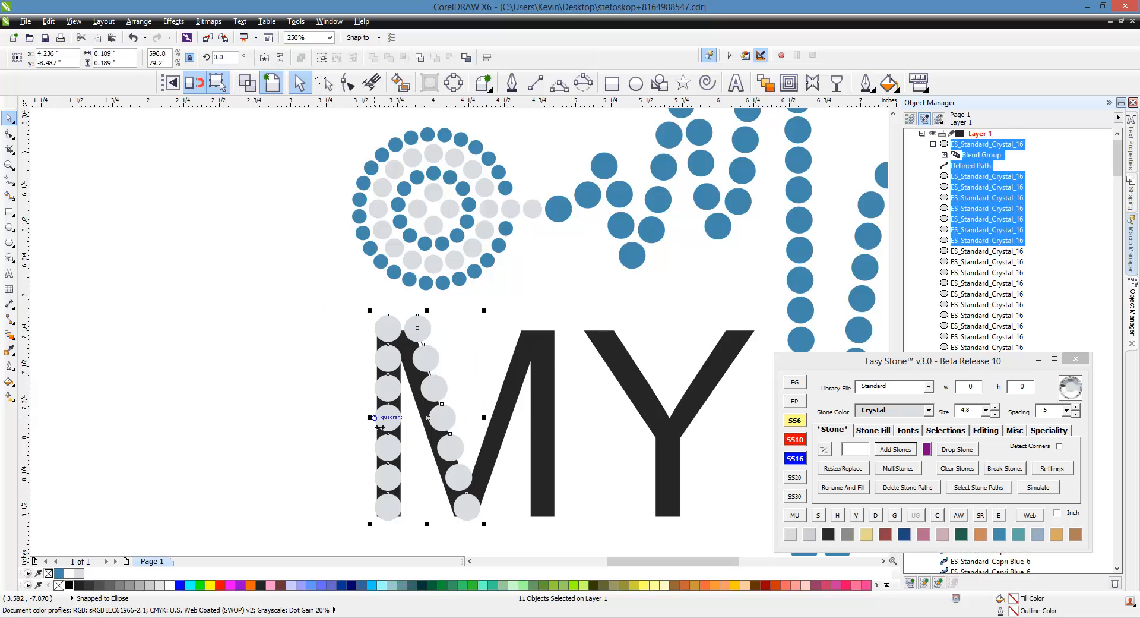
drag(374, 417, 479, 515)
scroll(465, 363, down, 2)
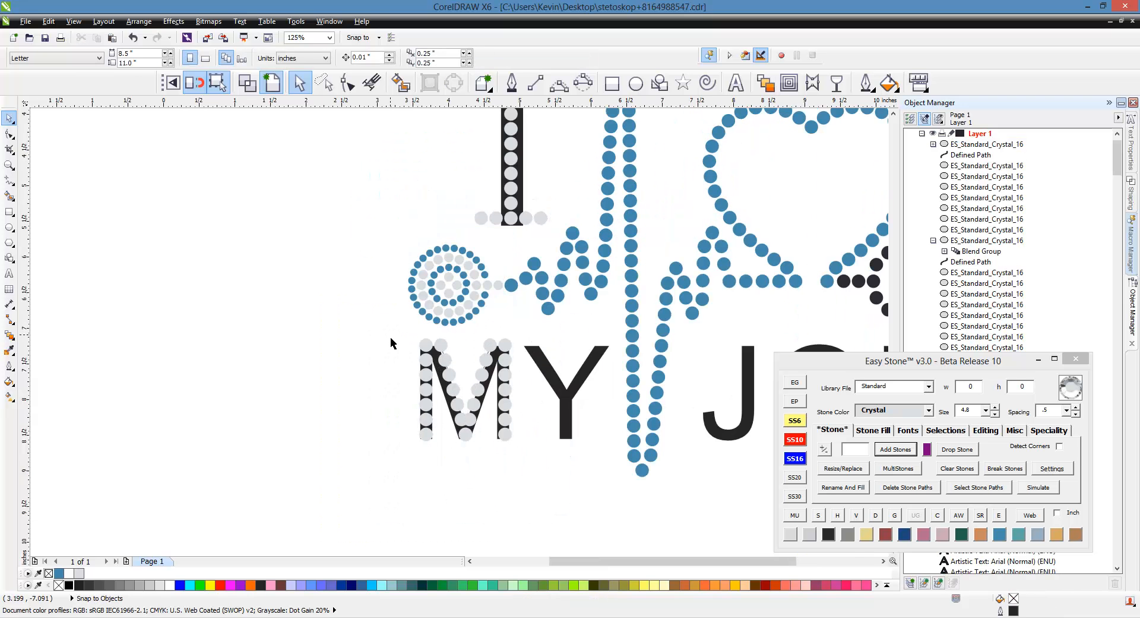
Turn the stones of the "M" into individual objects without paths and reduce the overlapping pair above its vertex to one with Delete Overlaps.
drag(390, 334, 525, 468)
click(875, 515)
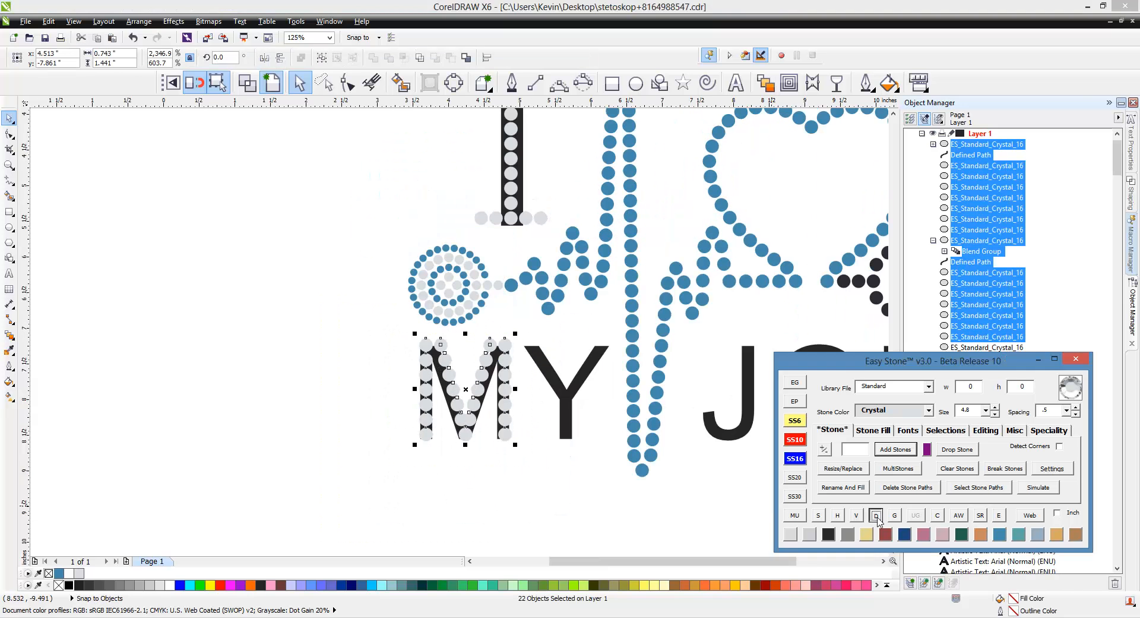
scroll(423, 400, up, 3)
drag(423, 401, 600, 482)
click(984, 430)
click(1039, 449)
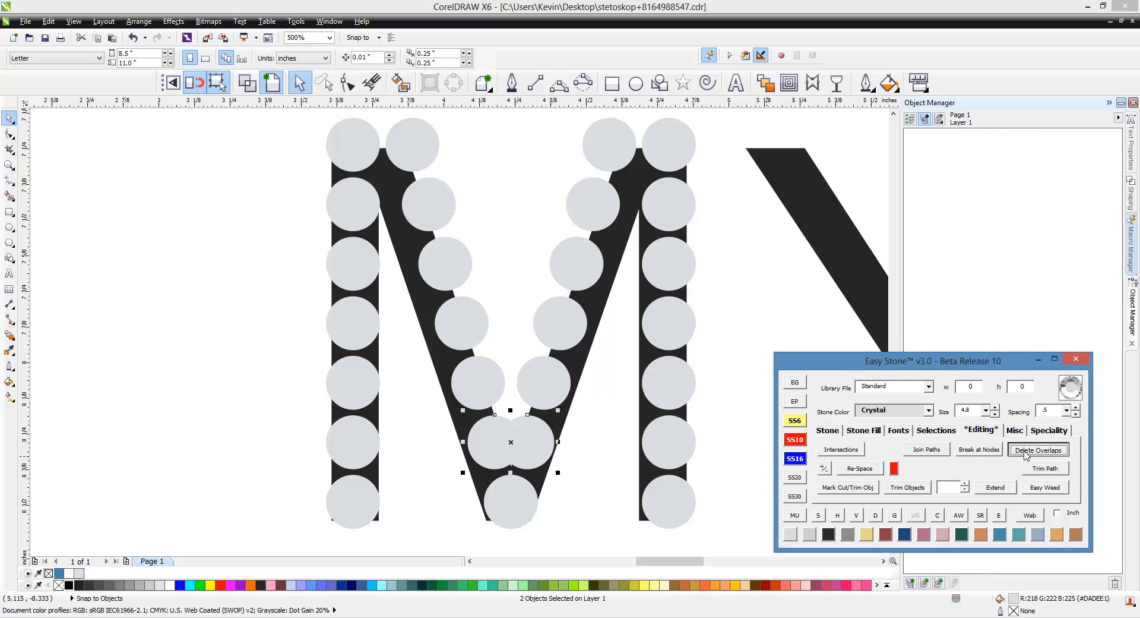
click(534, 450)
scroll(535, 455, up, 3)
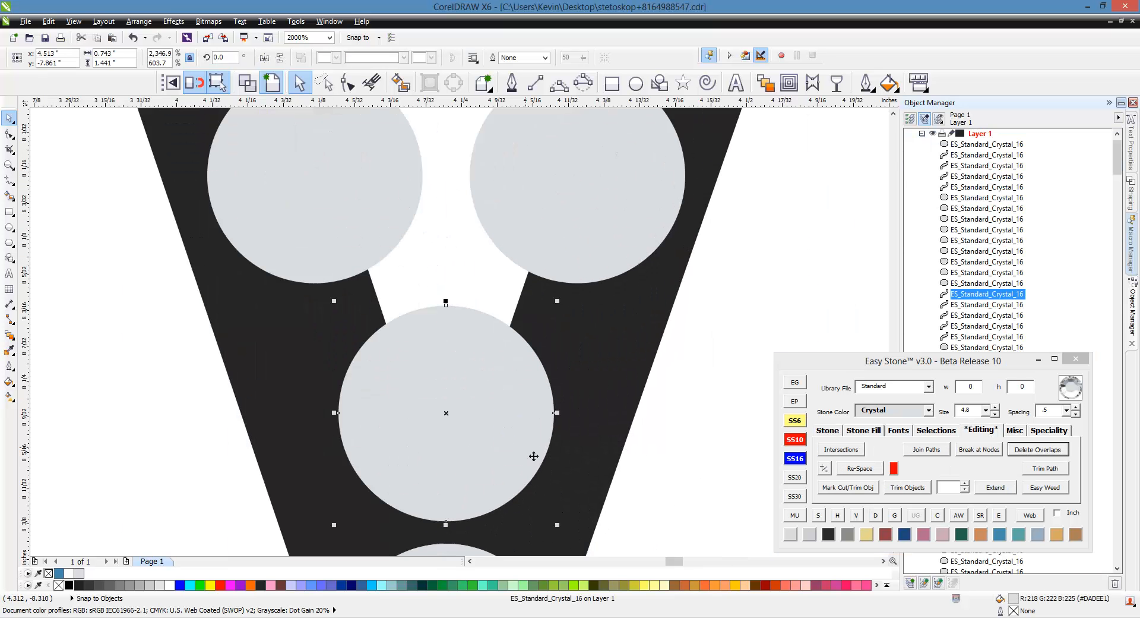
scroll(504, 382, down, 4)
click(532, 392)
scroll(432, 388, down, 2)
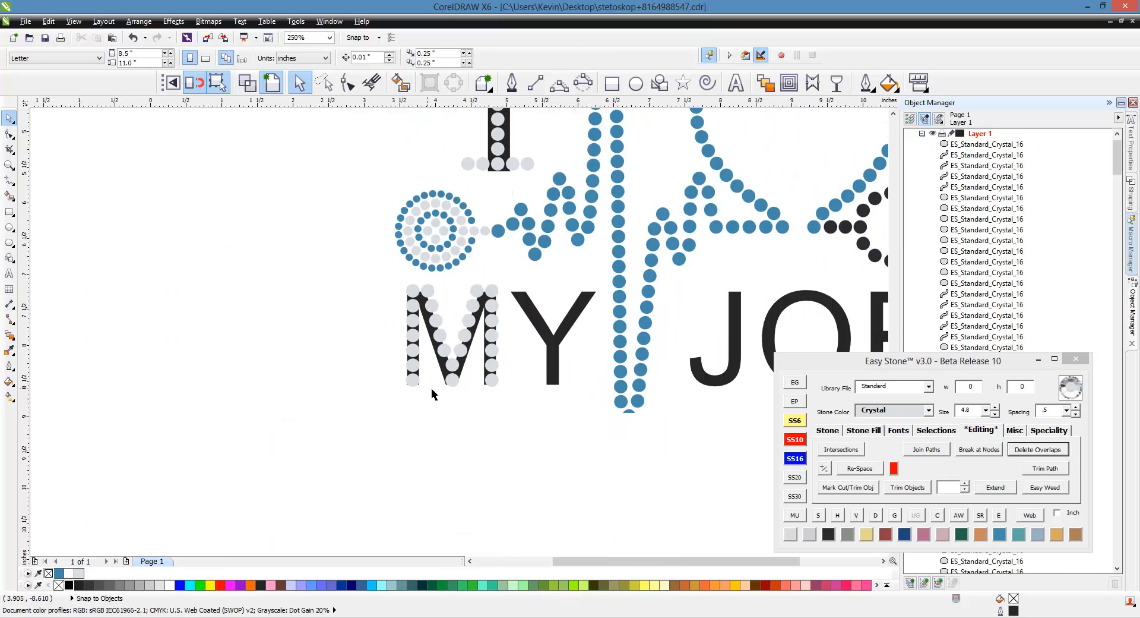
Copy the right stem stones of the "M" onto the "Y", place a stone at the left arm's tip and delete the extras above the fork.
scroll(433, 387, up, 2)
drag(460, 198, 399, 455)
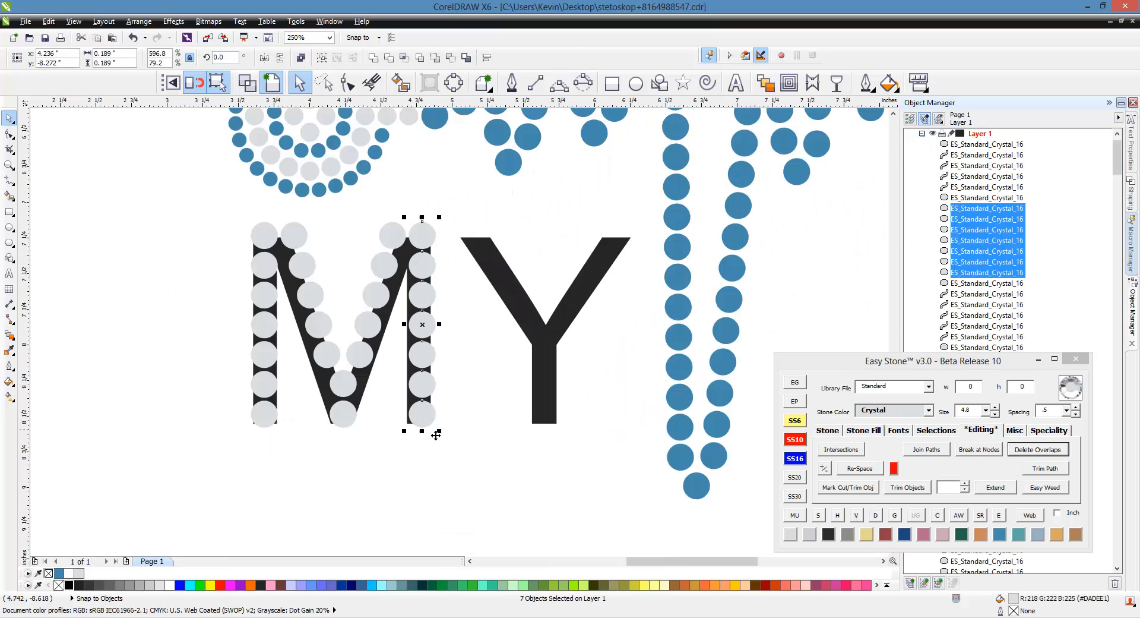
drag(437, 396, 559, 397)
right_click(559, 397)
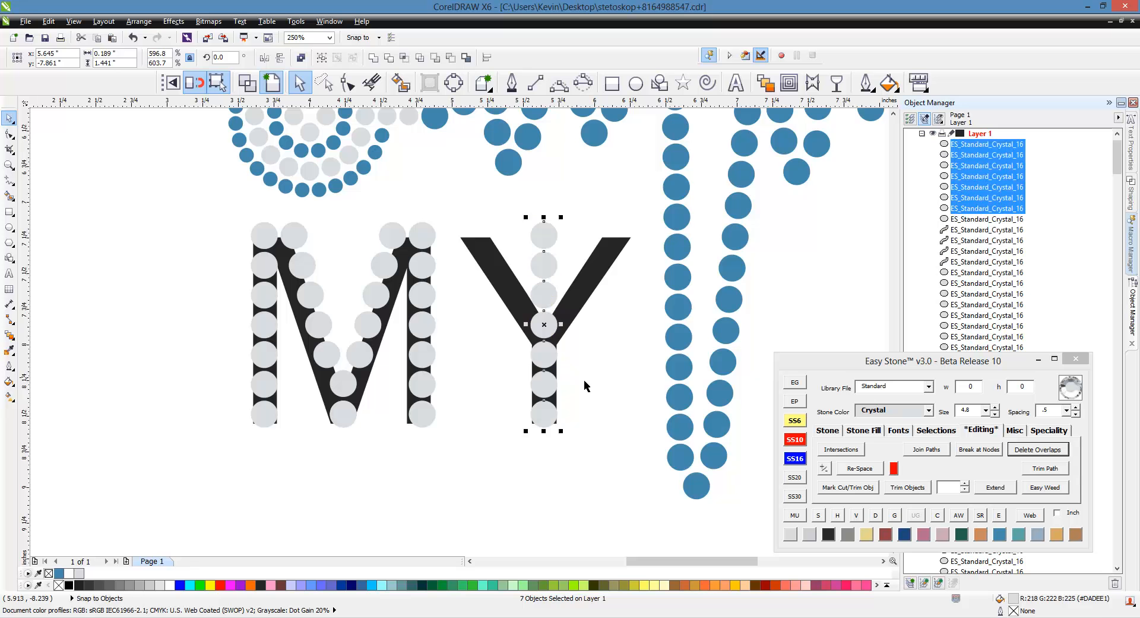
click(586, 383)
drag(543, 240, 485, 256)
drag(515, 204, 581, 326)
key(Delete)
Add stones between the tip of the "Y" left arm and its fork, and mirror a copy onto the right arm.
click(479, 249)
shift+click(544, 324)
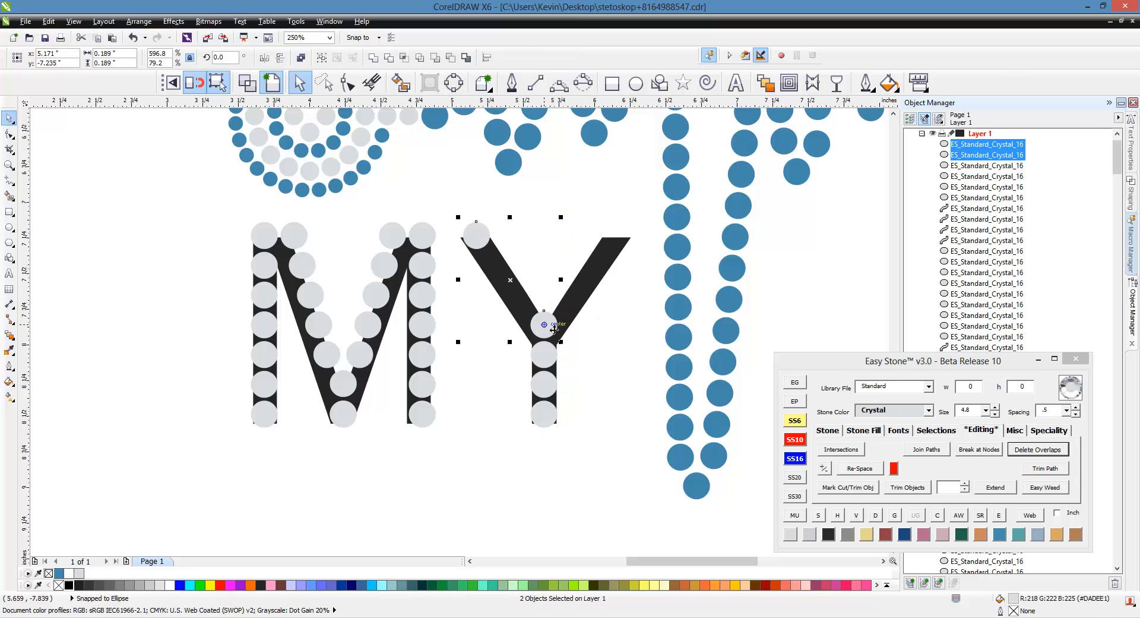
click(831, 430)
click(880, 451)
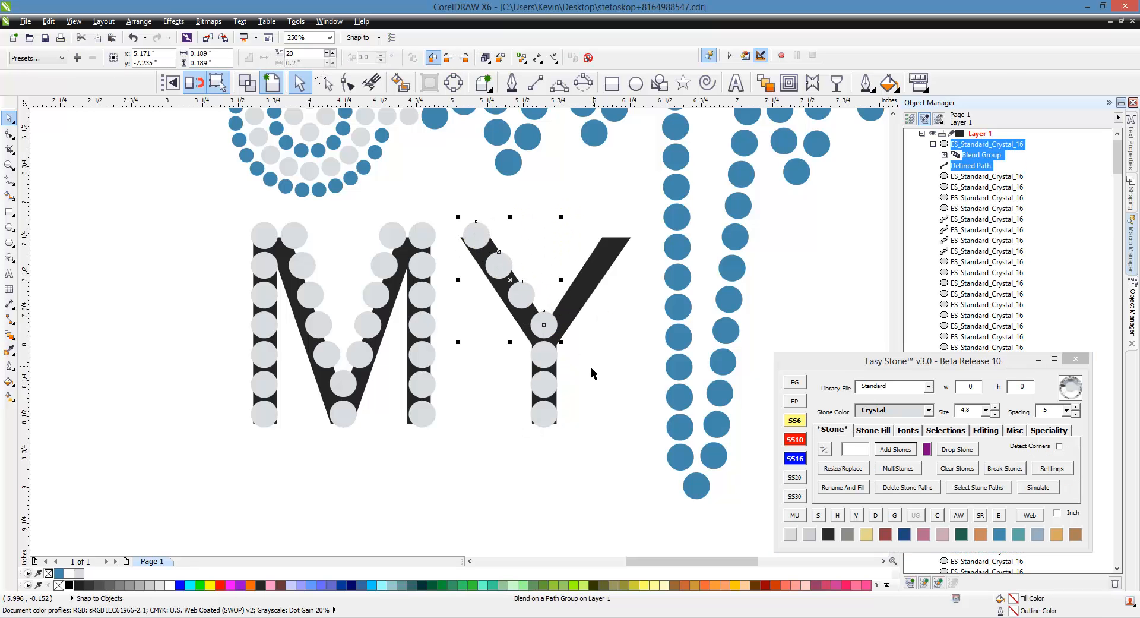
drag(458, 280, 544, 325)
right_click(583, 336)
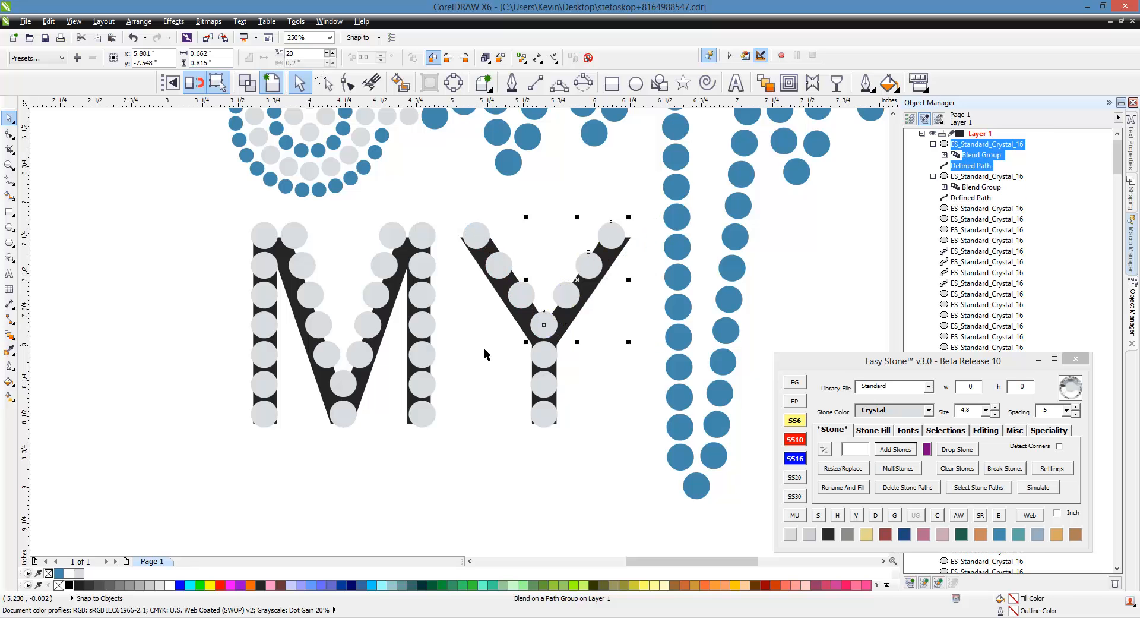
click(486, 352)
Delete the stone paths of the "Y" and remove the duplicate overlapping stone at its fork.
drag(443, 204, 653, 469)
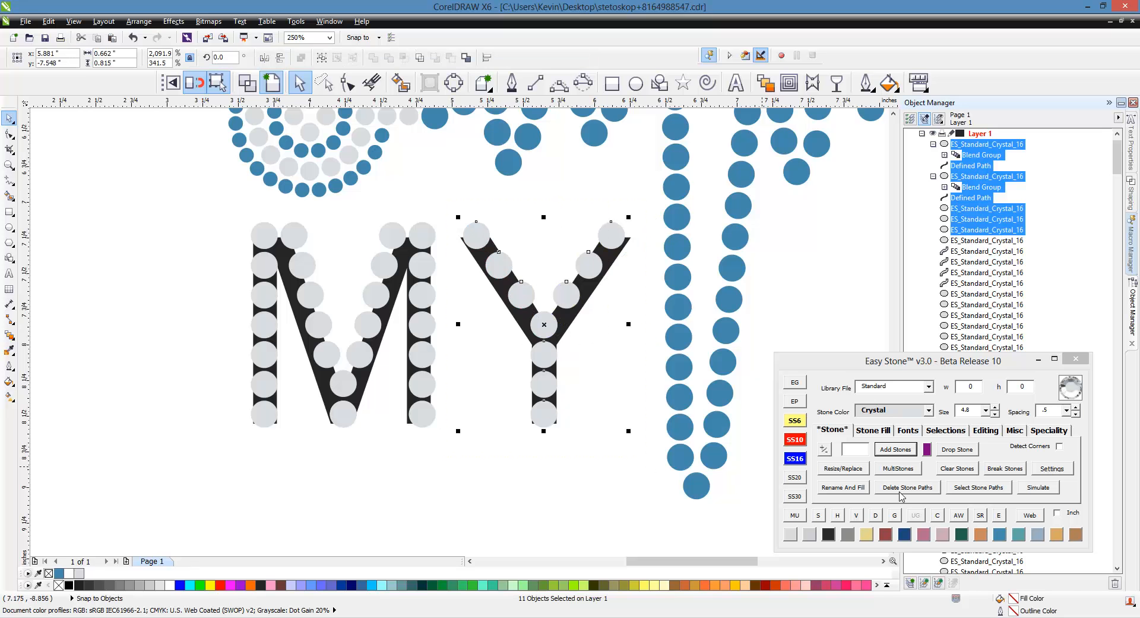
click(901, 491)
click(938, 515)
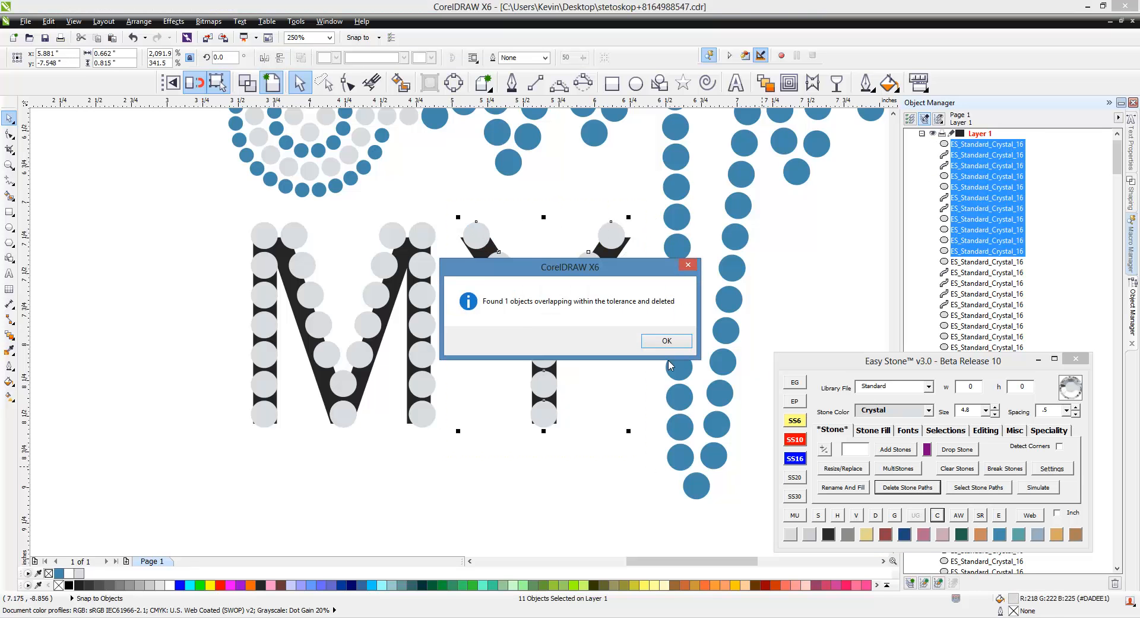
click(647, 358)
scroll(244, 343, down, 3)
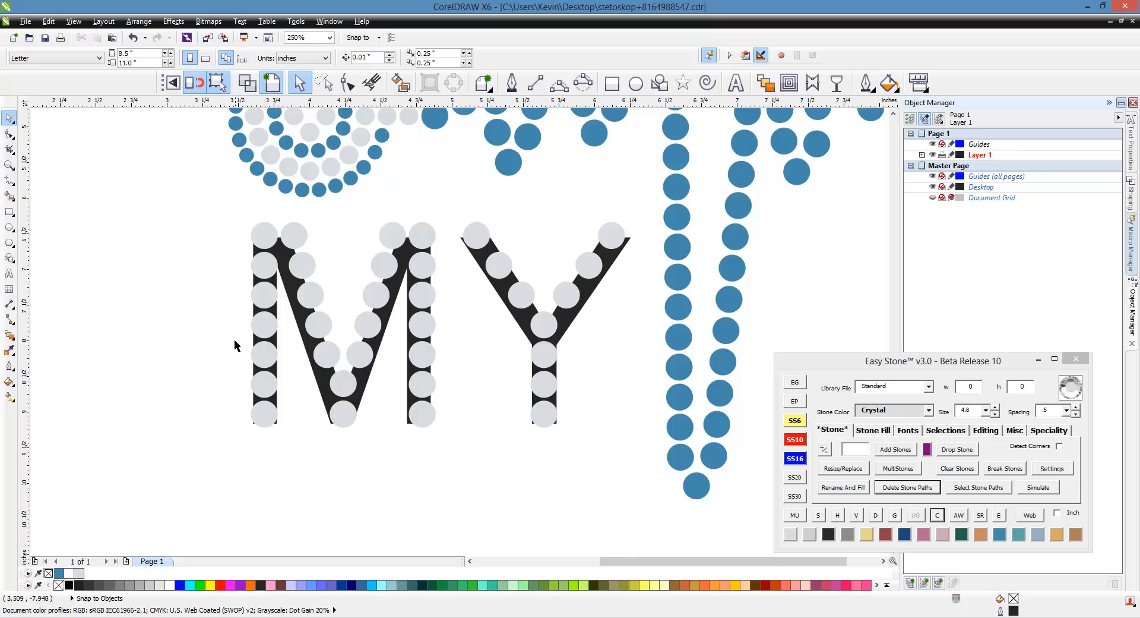
Copy the right stem stones of the "M" onto the stem of the "J" in "JOB".
scroll(199, 283, up, 2)
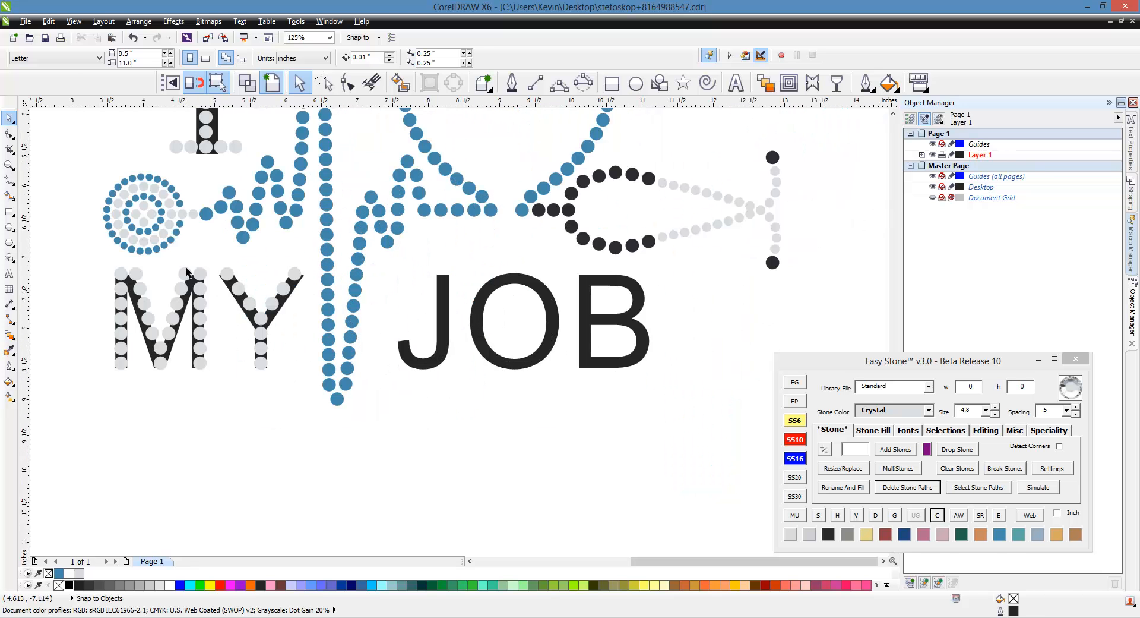
drag(217, 382, 216, 382)
drag(207, 312, 451, 341)
scroll(420, 387, up, 4)
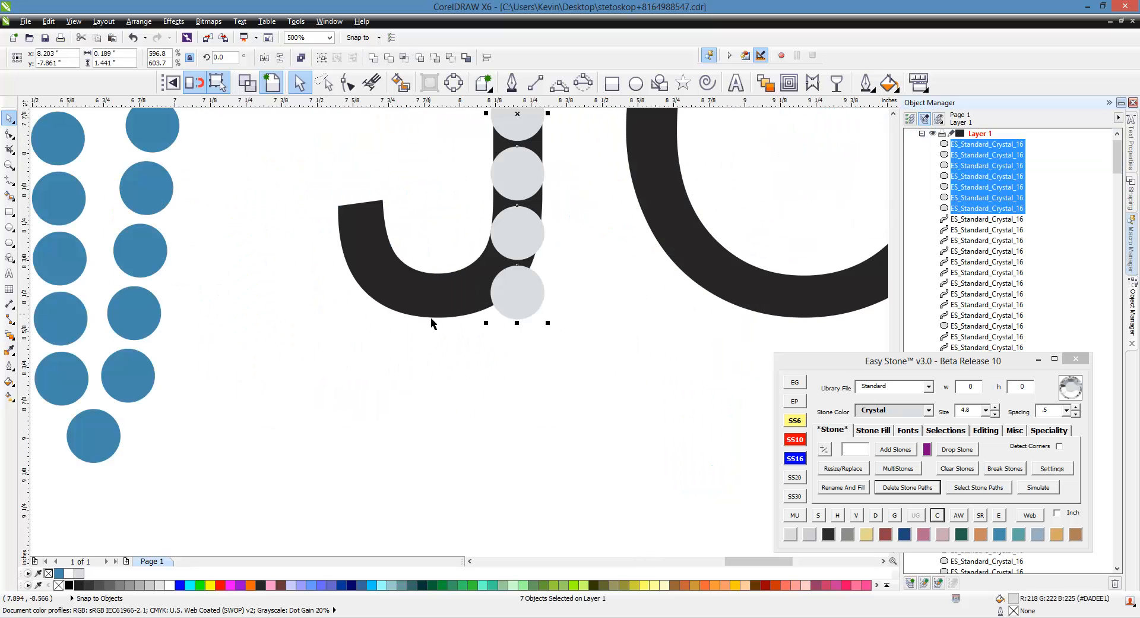
Place four stones along the hook of the "J", from the stem's lower end to the hook's tip.
key(Escape)
drag(505, 300, 313, 167)
scroll(434, 286, up, 2)
scroll(331, 410, down, 2)
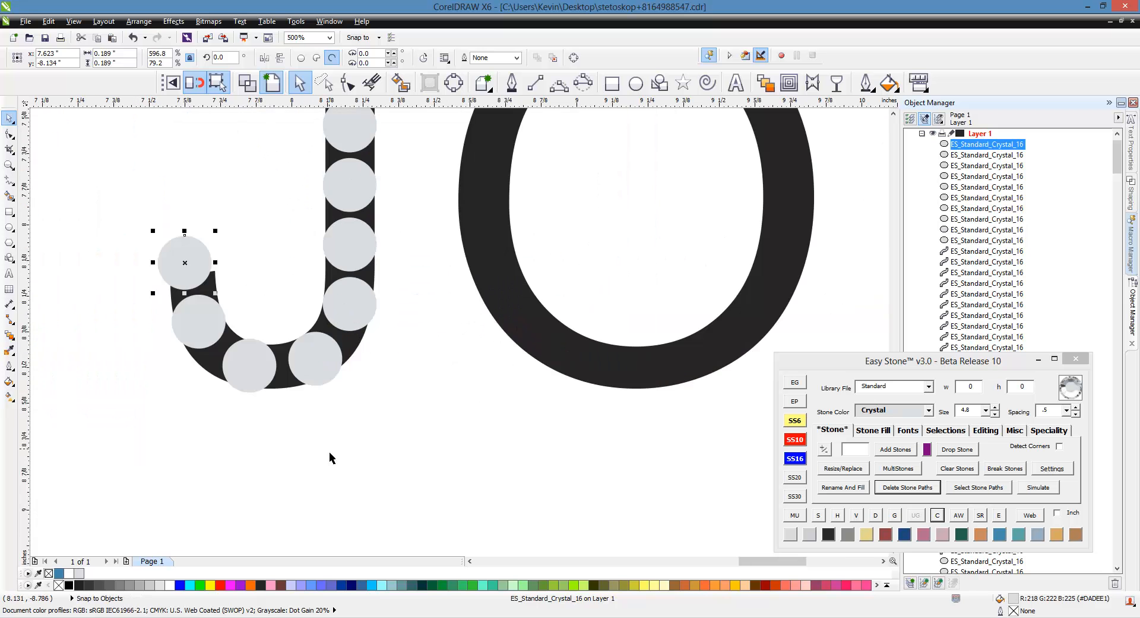
click(348, 439)
scroll(347, 438, down, 2)
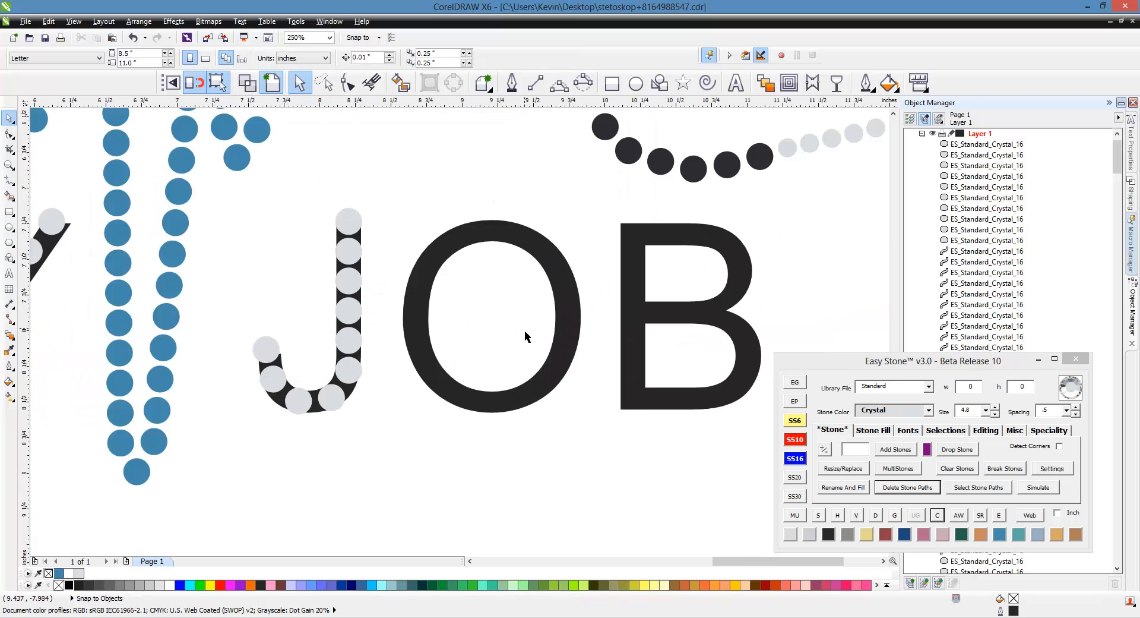
Copy the stem stones of the "J" onto the stem of the "B".
scroll(525, 336, down, 2)
drag(181, 264, 224, 422)
drag(205, 318, 591, 335)
click(582, 333)
scroll(577, 320, up, 4)
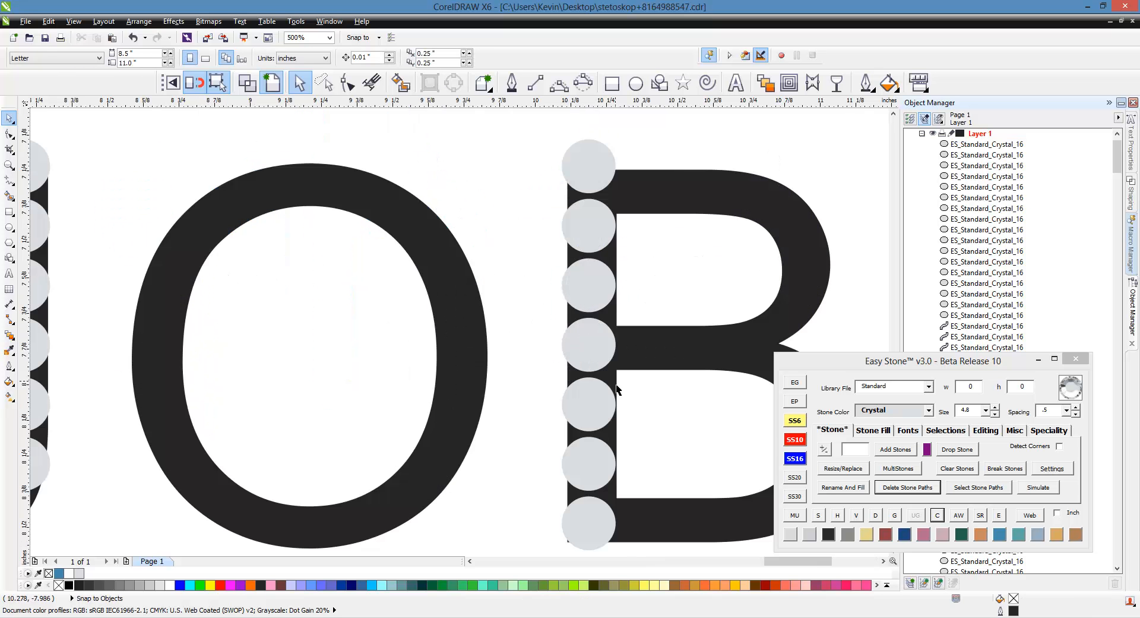
Add an offset copy of a stem stone beside the "B" stem and align it horizontally with the fourth stem stone on the middle bar.
click(871, 430)
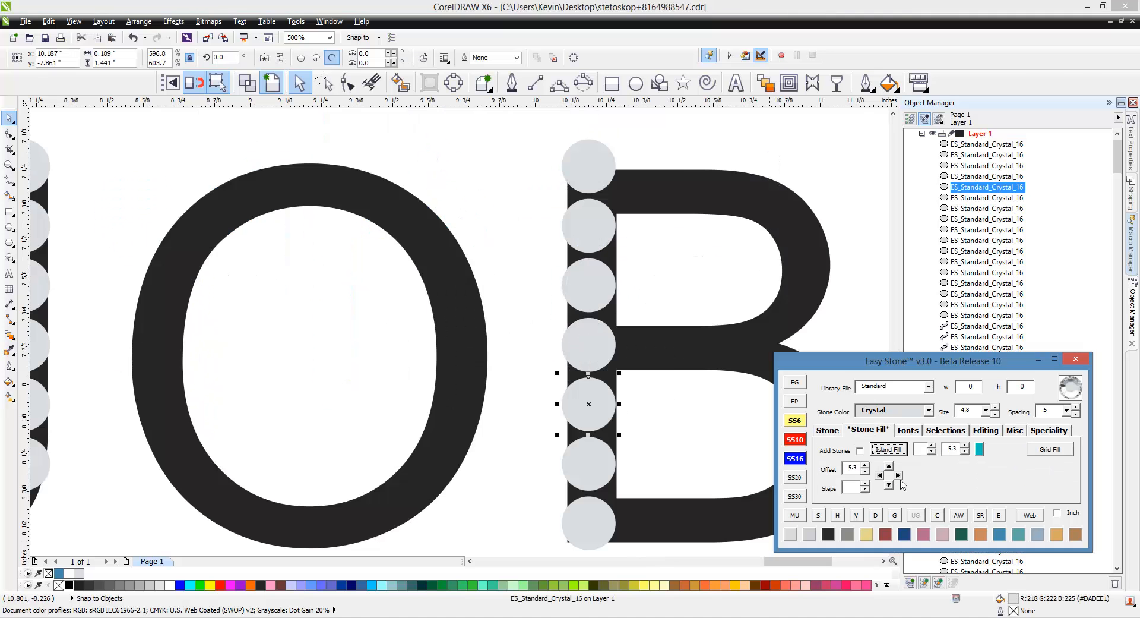
click(899, 477)
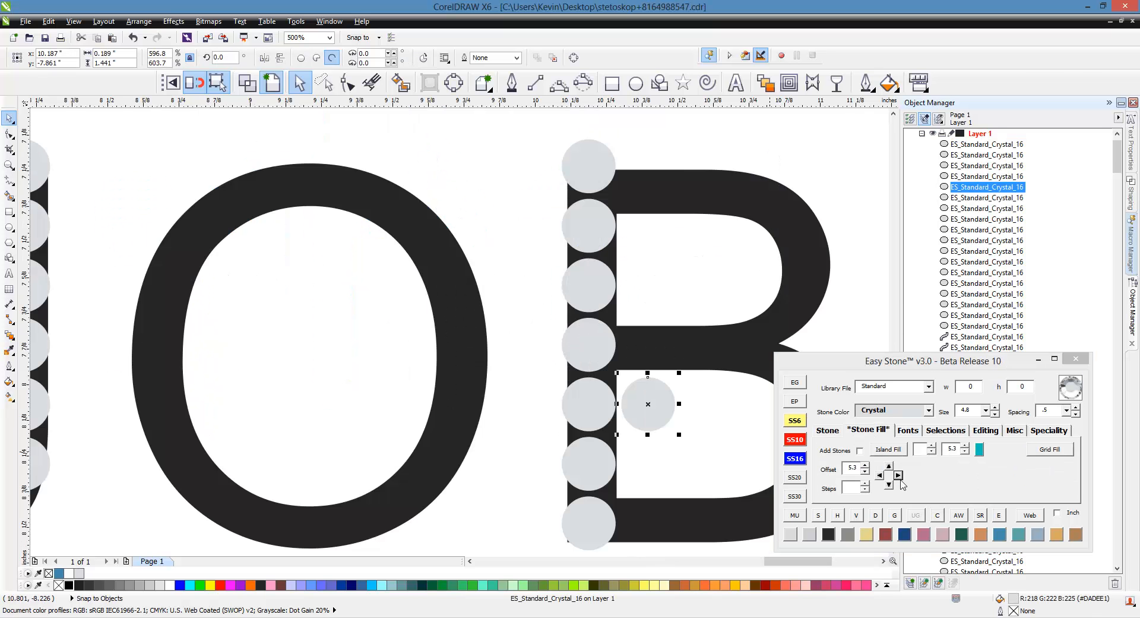
click(889, 467)
click(696, 448)
scroll(399, 243, down, 1)
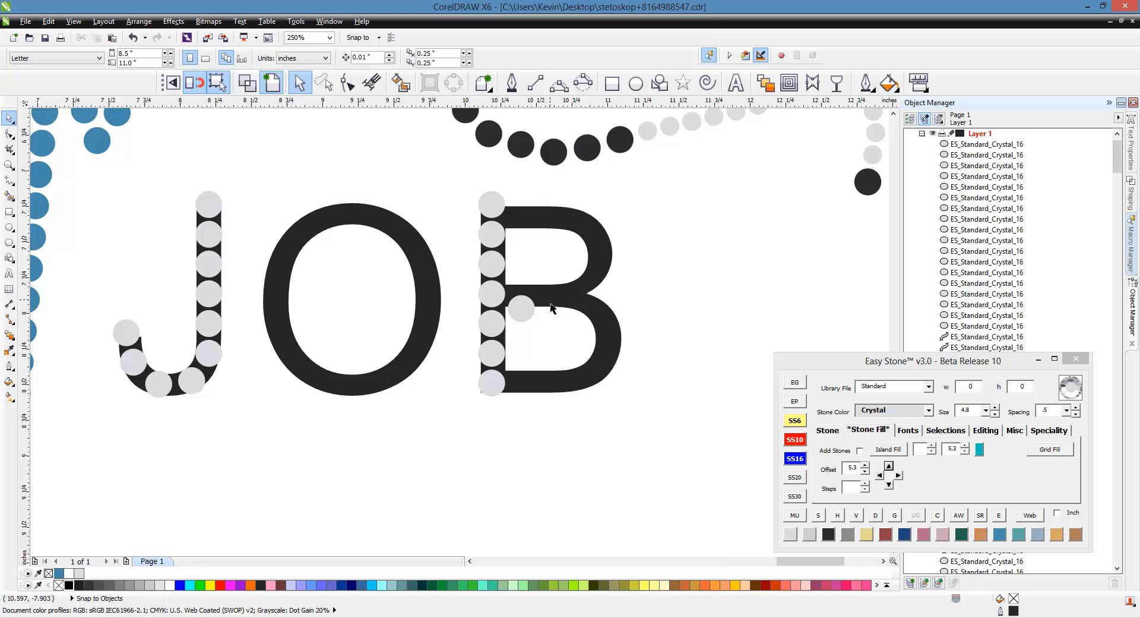
scroll(550, 300, up, 1)
scroll(505, 323, down, 1)
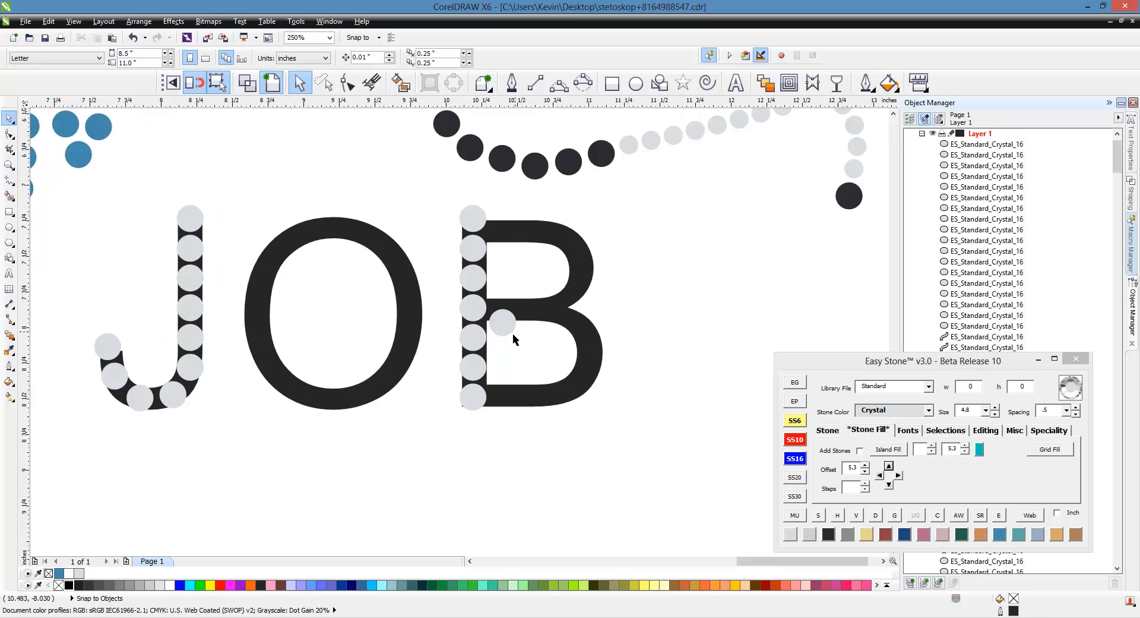
scroll(513, 333, up, 1)
click(560, 351)
shift+click(486, 327)
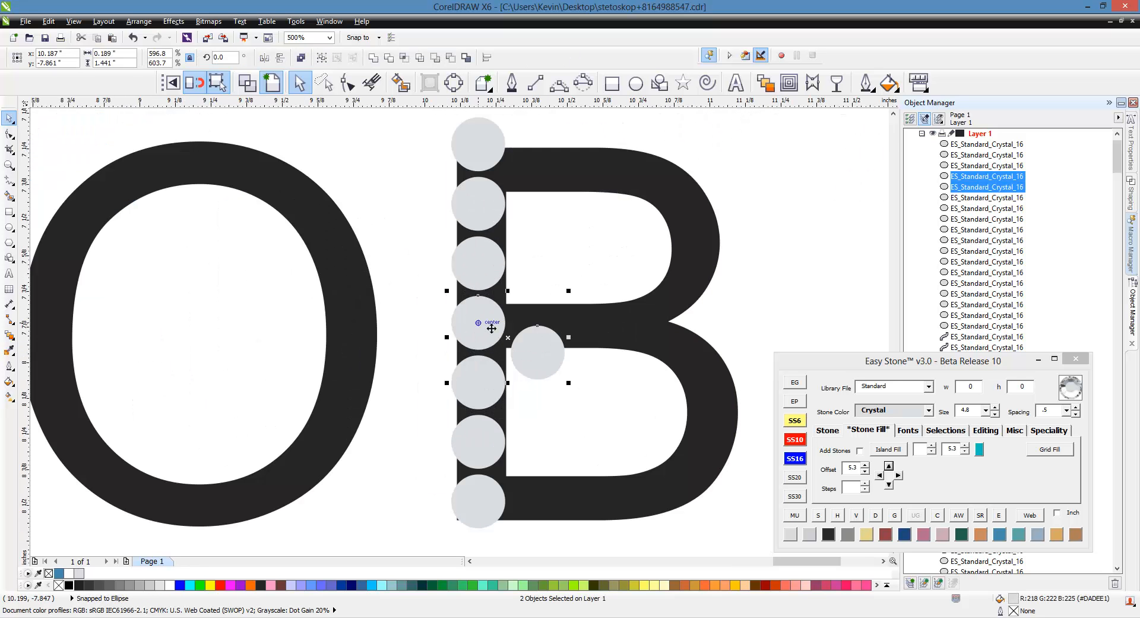
key(e)
click(433, 328)
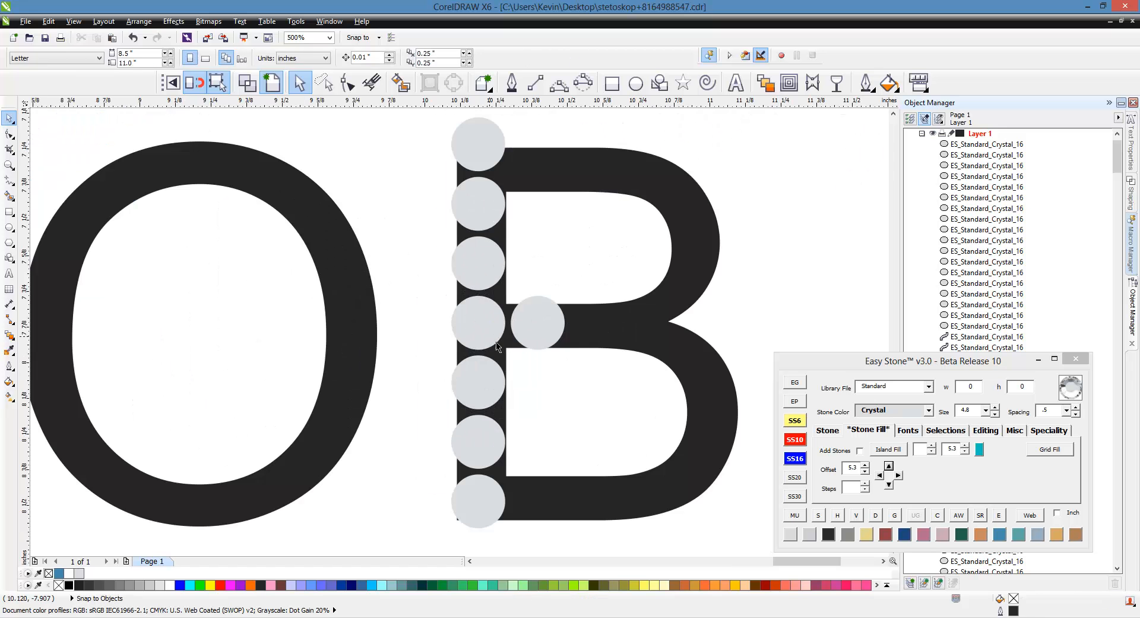
Extend the middle bar of the "B" with two more stones and place two stones on the outer curve of its upper bowl.
click(525, 326)
click(897, 476)
click(897, 476)
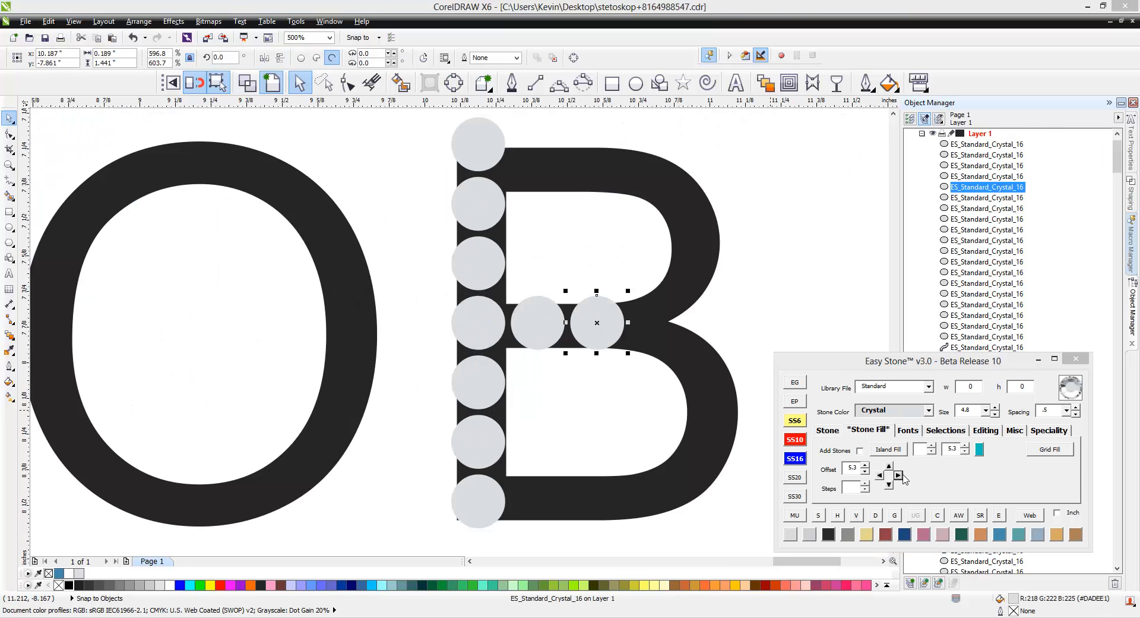
click(897, 475)
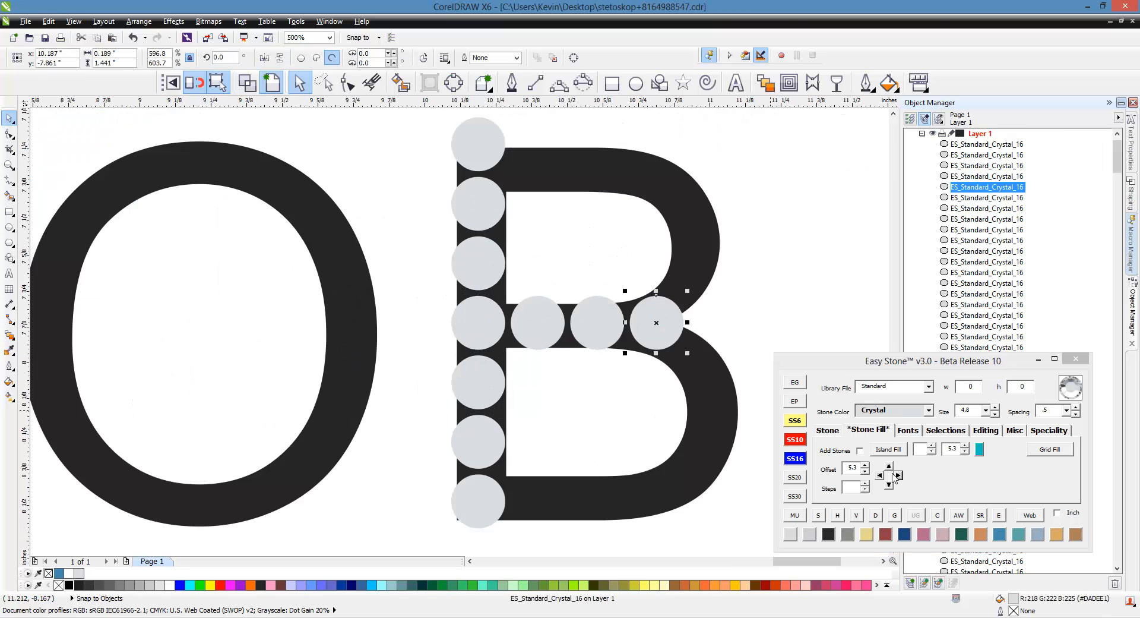
click(706, 291)
click(705, 212)
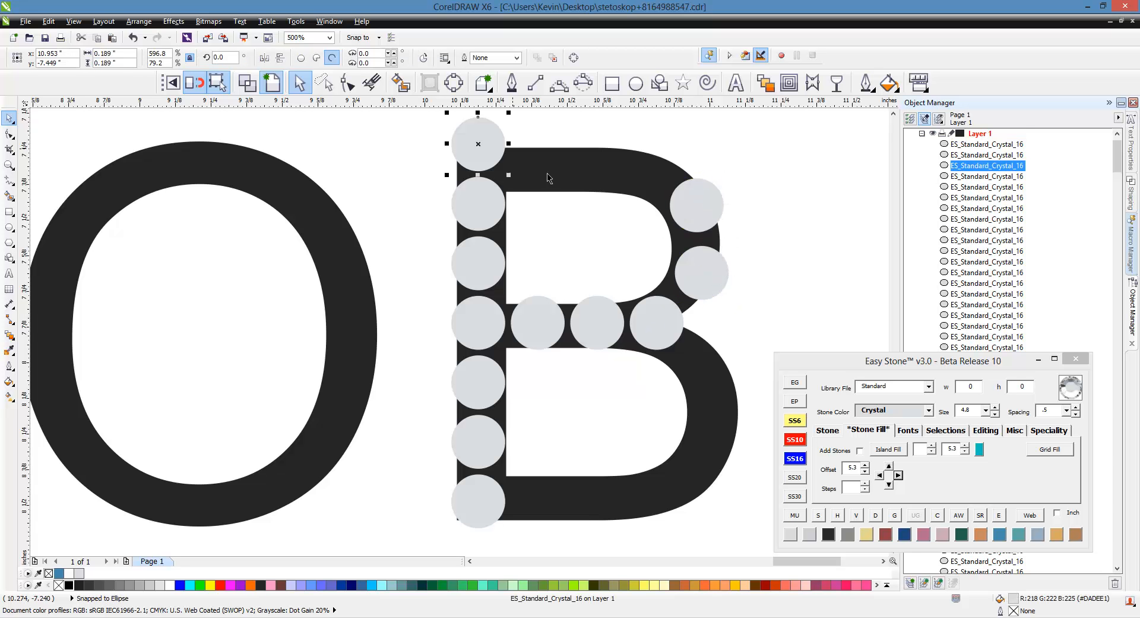
Add two offset stones along the top bar of the "B", then place and adjust stones around the upper bowl's curve.
click(897, 475)
click(896, 475)
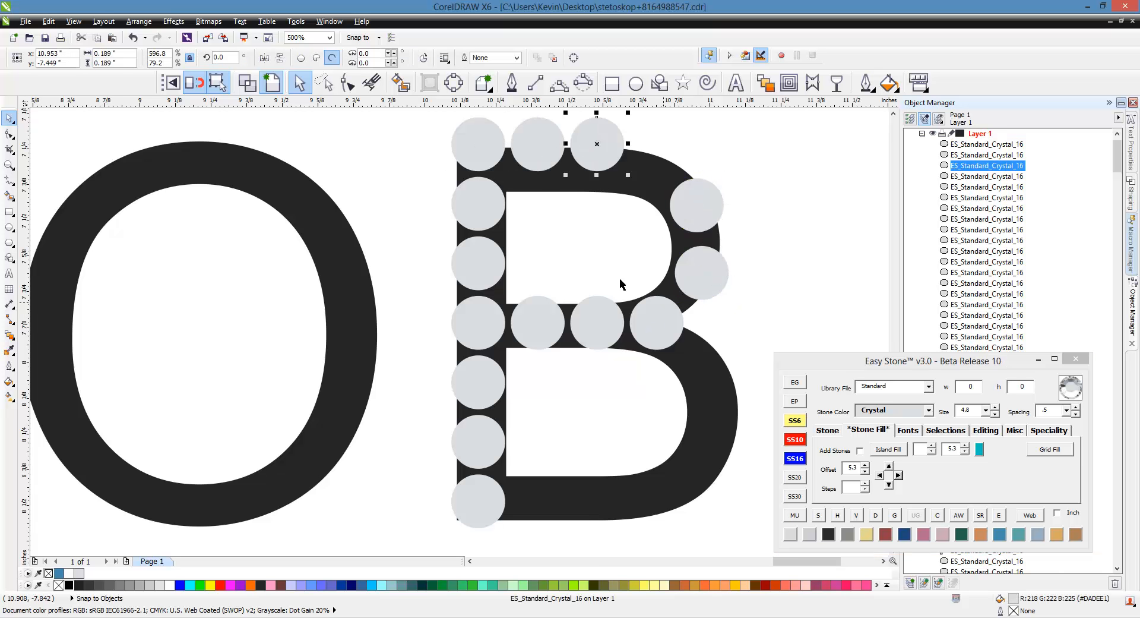
click(668, 155)
scroll(669, 154, up, 1)
drag(727, 258, 739, 260)
drag(745, 255, 659, 167)
right_click(660, 166)
drag(733, 275, 742, 278)
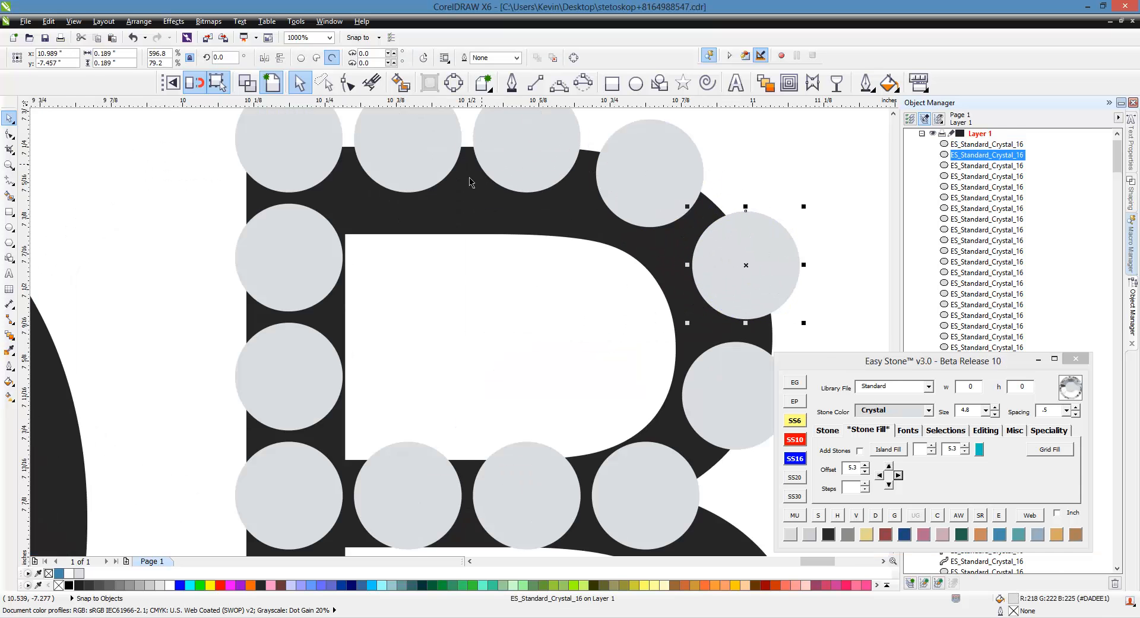
Distribute the stones around the upper bowl of the "B" evenly, from the middle stem stone round to the top stem stone.
scroll(471, 181, down, 1)
click(396, 351)
shift+click(440, 347)
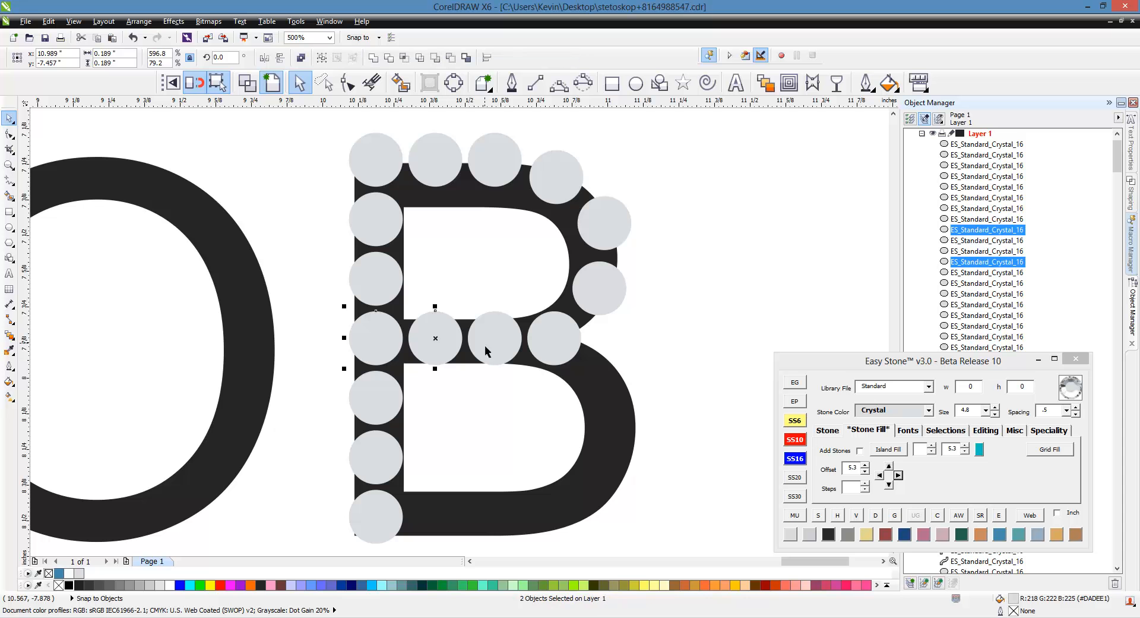
shift+click(488, 351)
shift+click(542, 352)
shift+click(607, 288)
shift+click(608, 215)
shift+click(551, 168)
shift+click(505, 164)
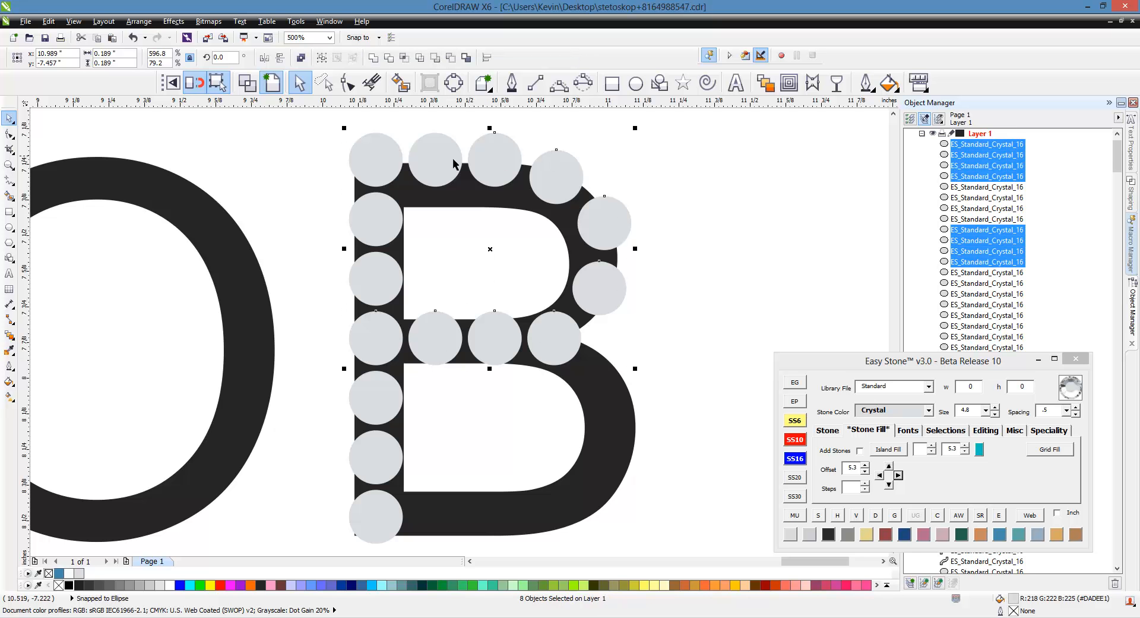
shift+click(446, 165)
shift+click(380, 164)
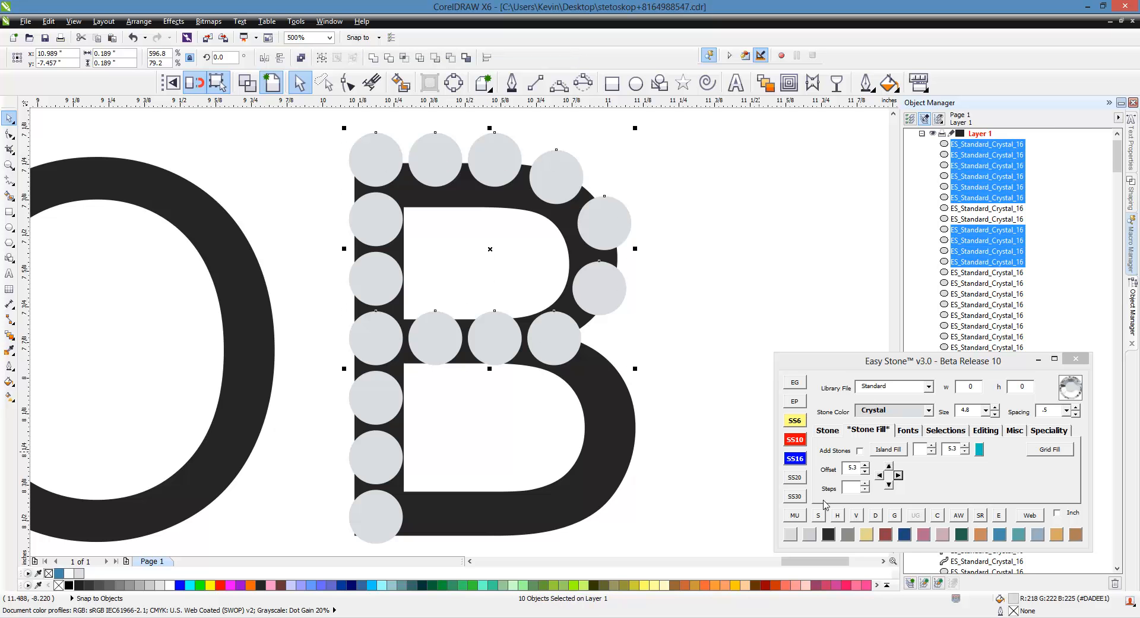
click(875, 515)
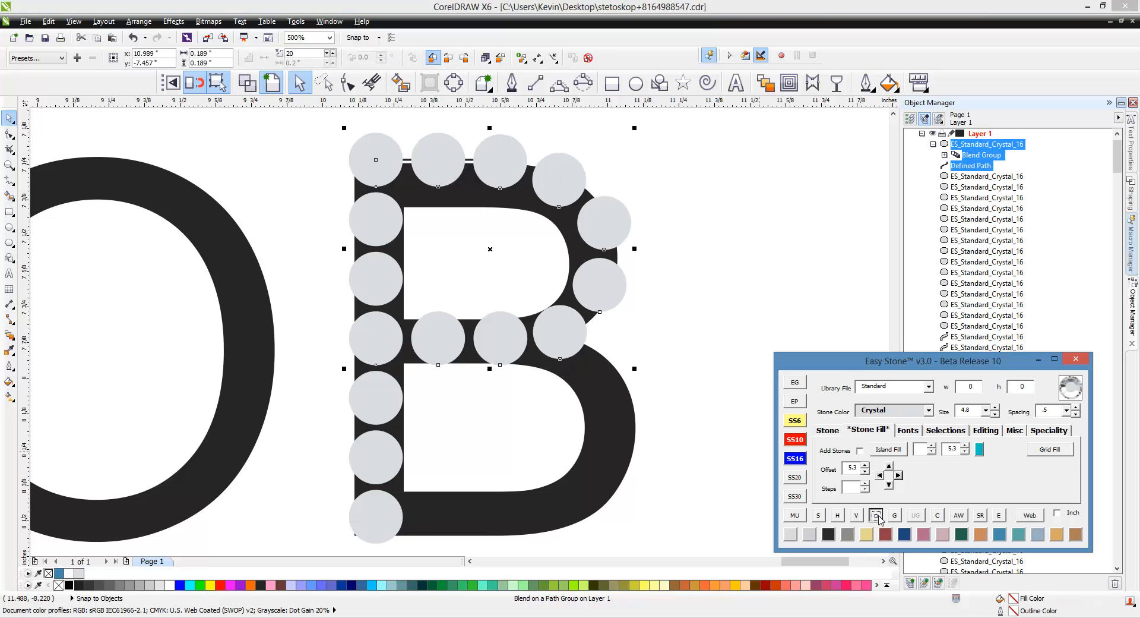
click(877, 515)
click(664, 394)
Add two offset stones along the bottom bar of the "B" and place three stones around the lower bowl's curve.
click(390, 522)
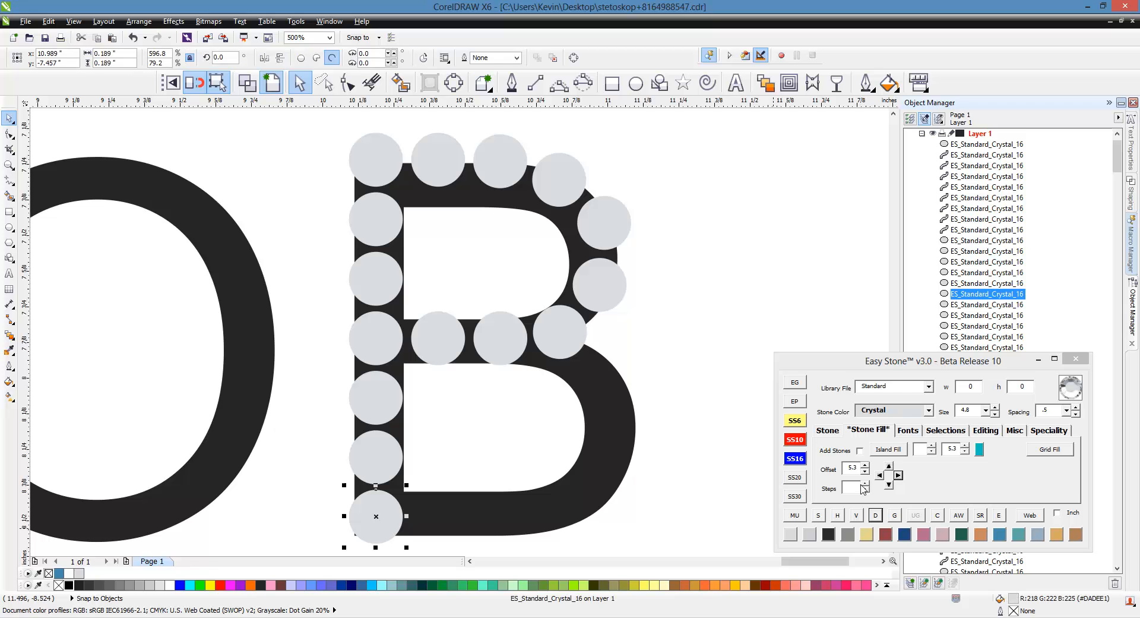
click(898, 475)
click(898, 475)
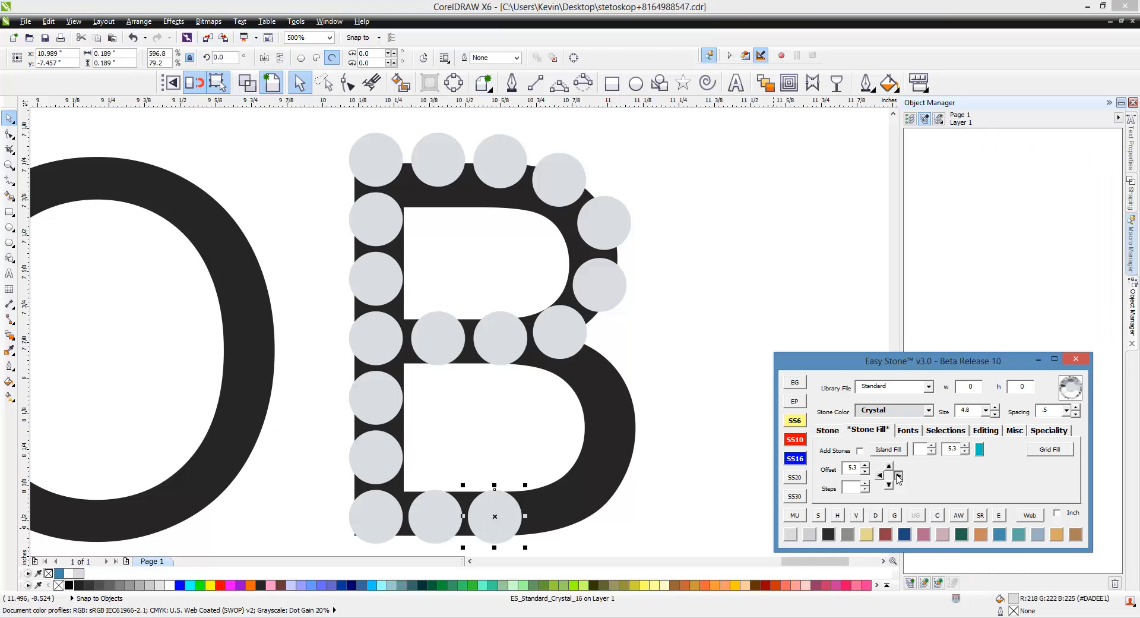
click(898, 475)
click(600, 540)
scroll(546, 533, up, 1)
drag(562, 531, 685, 310)
right_click(670, 448)
right_click(685, 310)
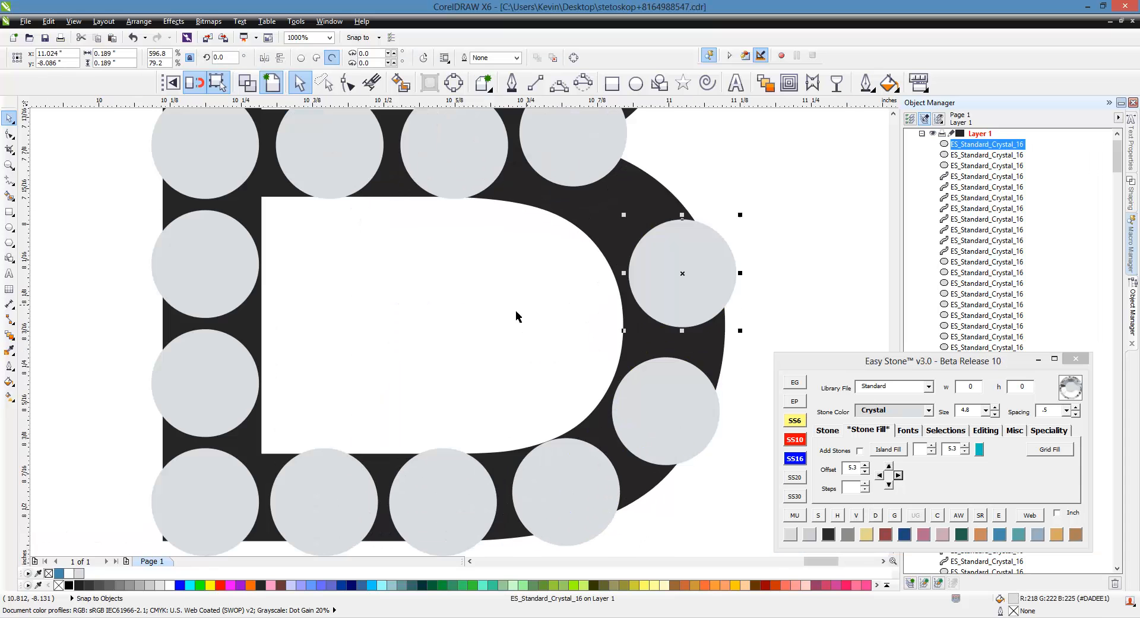
Distribute the stones around the lower bowl of the "B" evenly, from the end of the middle bar to the bottom stem stone.
scroll(516, 316, down, 1)
scroll(588, 300, up, 1)
scroll(588, 303, down, 1)
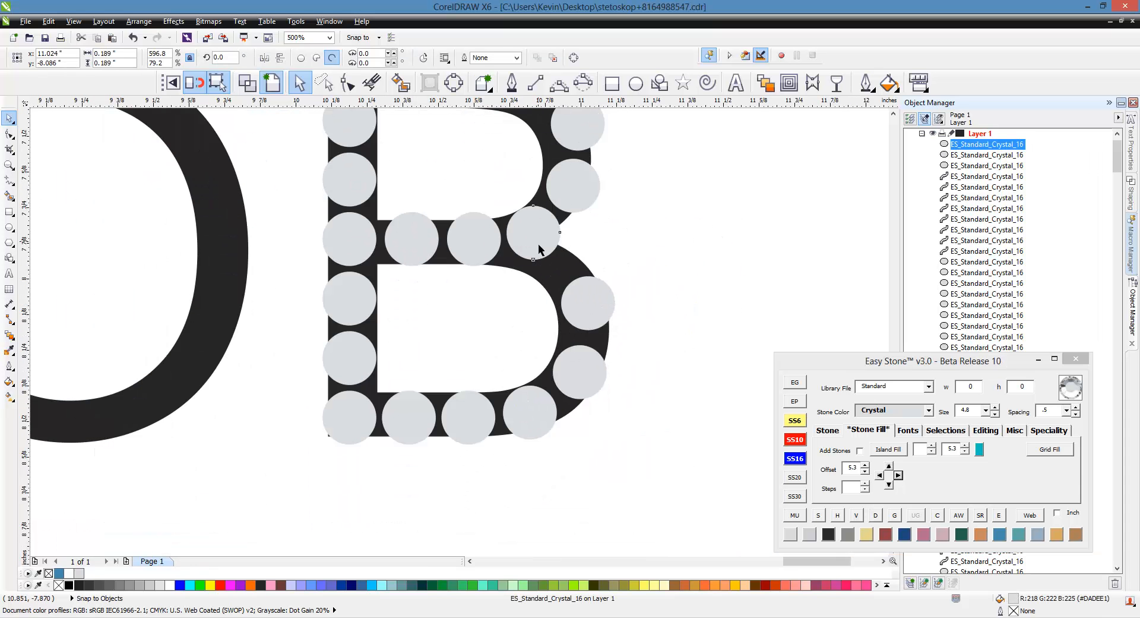
shift+click(588, 303)
shift+click(580, 371)
shift+click(530, 412)
shift+click(468, 416)
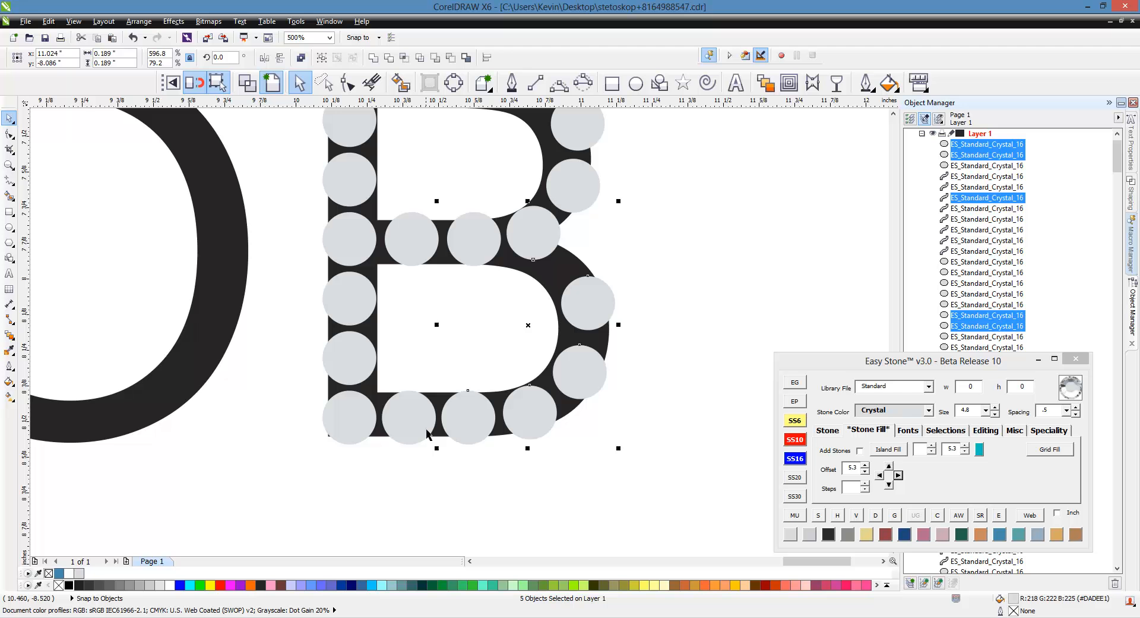
shift+click(425, 431)
shift+click(356, 423)
click(876, 515)
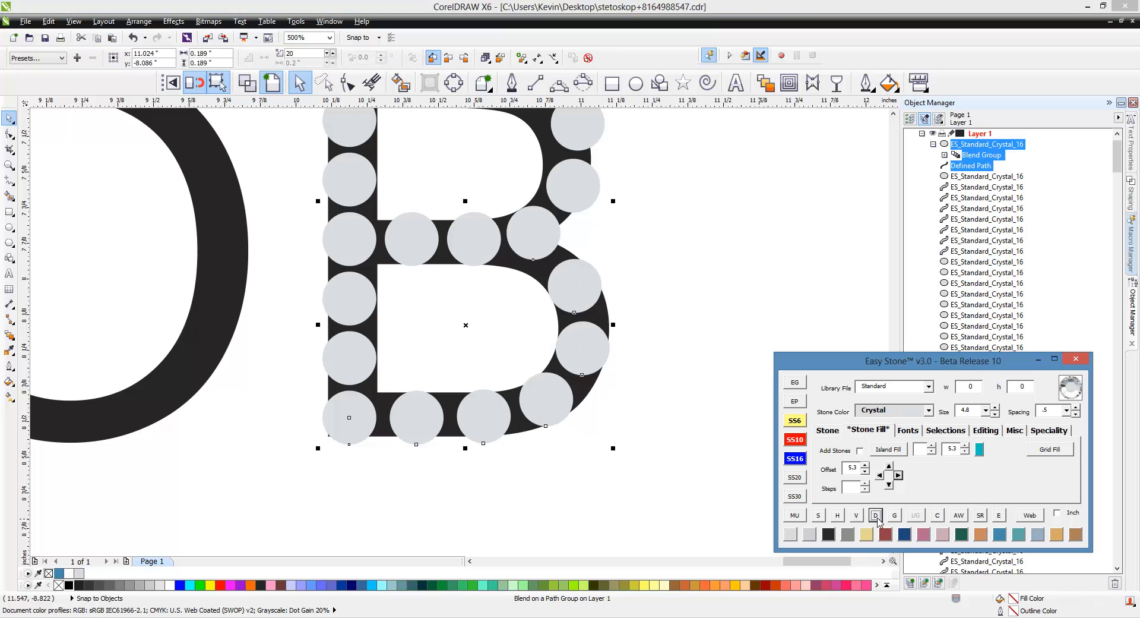
click(733, 473)
Create horizontal center guidelines through the top and bottom stem stones of the "B", applied to Each Object.
scroll(663, 340, down, 3)
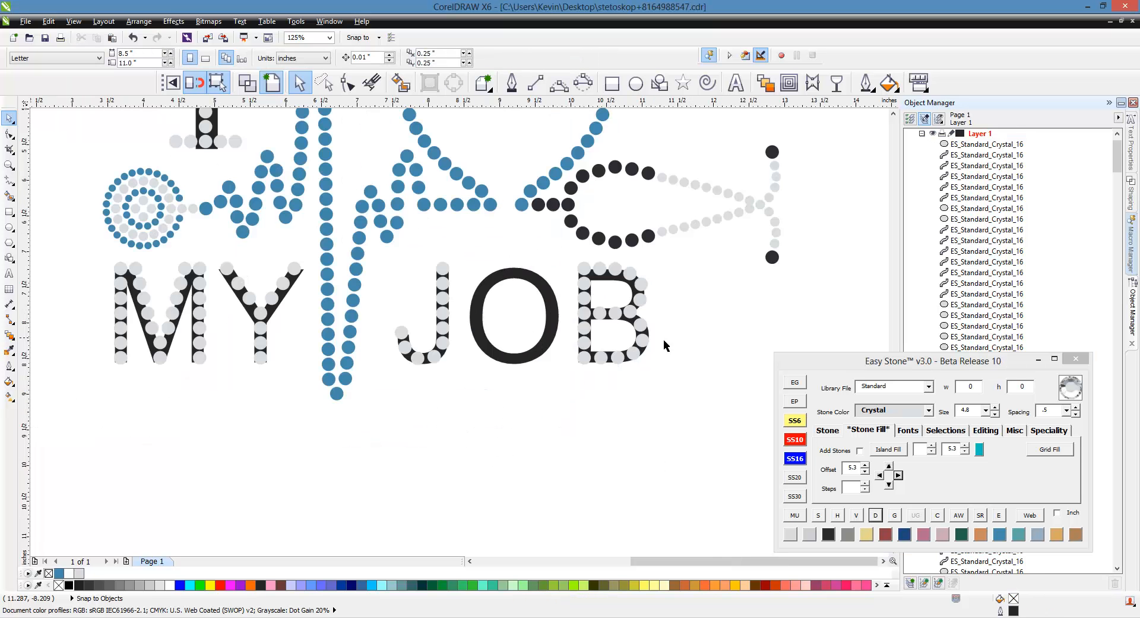
scroll(665, 256, up, 2)
click(666, 251)
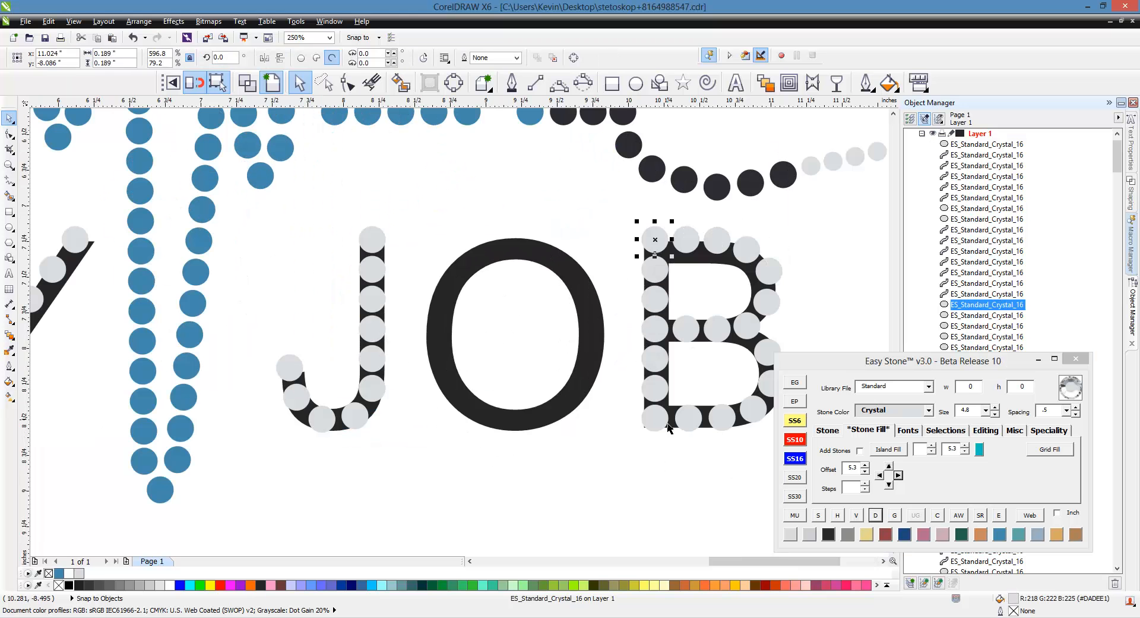
shift+click(667, 426)
click(795, 382)
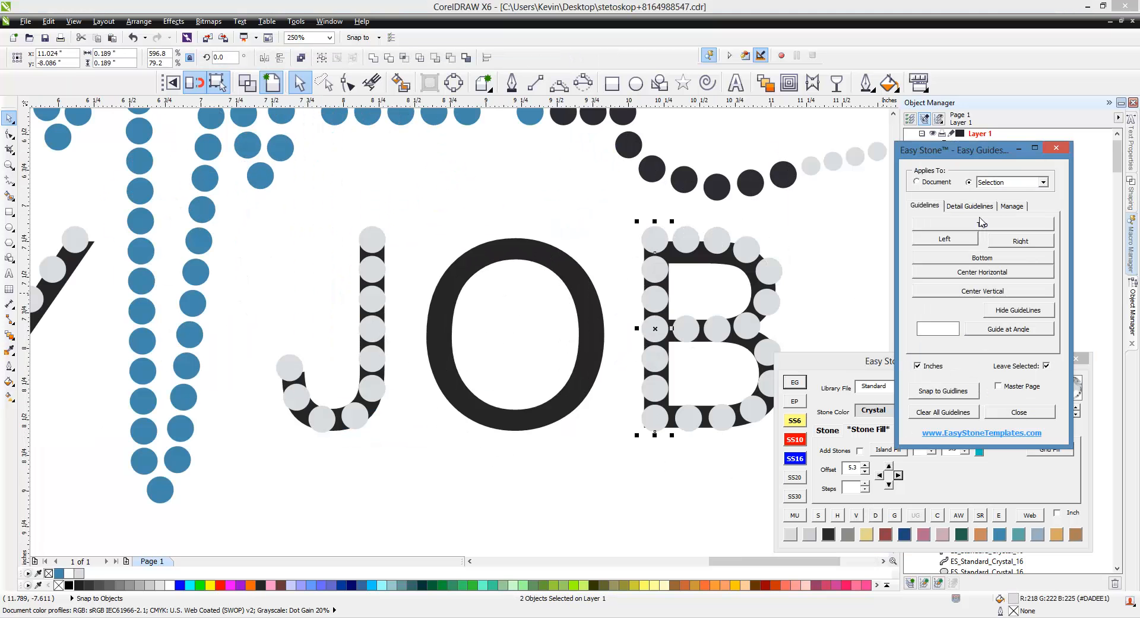
click(1020, 182)
click(1016, 200)
click(987, 277)
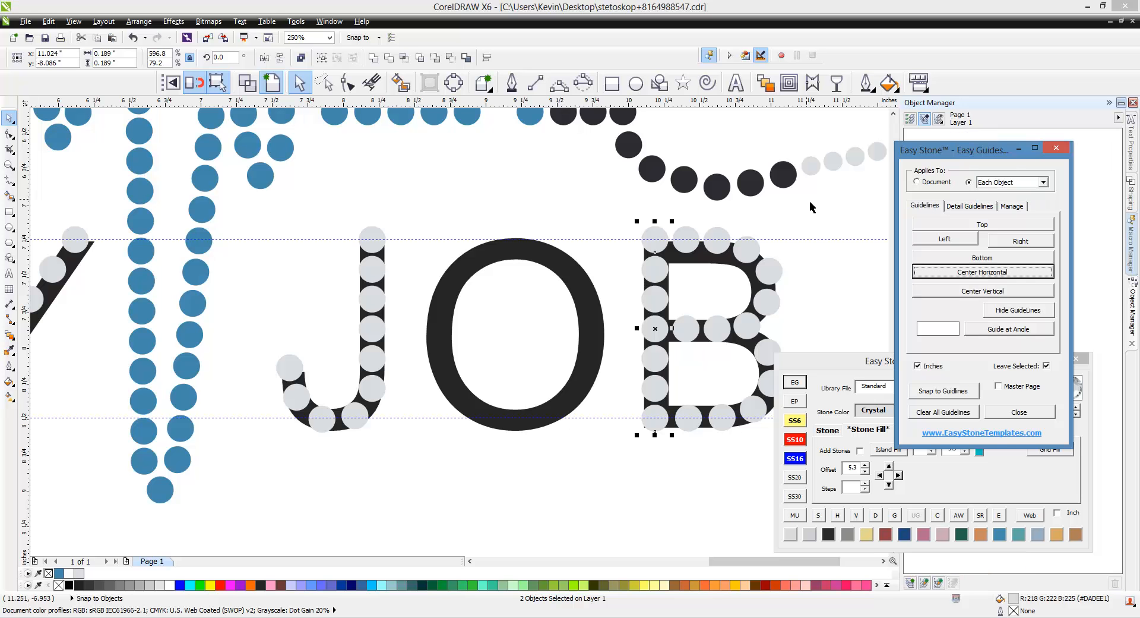
click(1056, 148)
Turn on snapping to guidelines and draw a 3-point ellipse along the "O" stroke between the two guidelines.
click(583, 84)
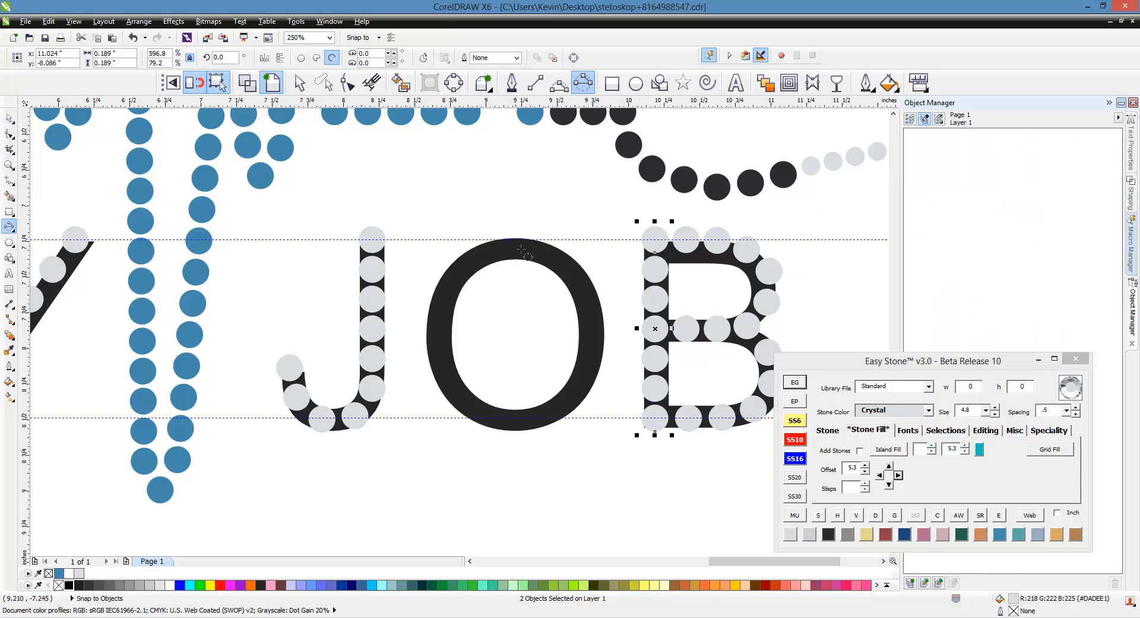
click(172, 84)
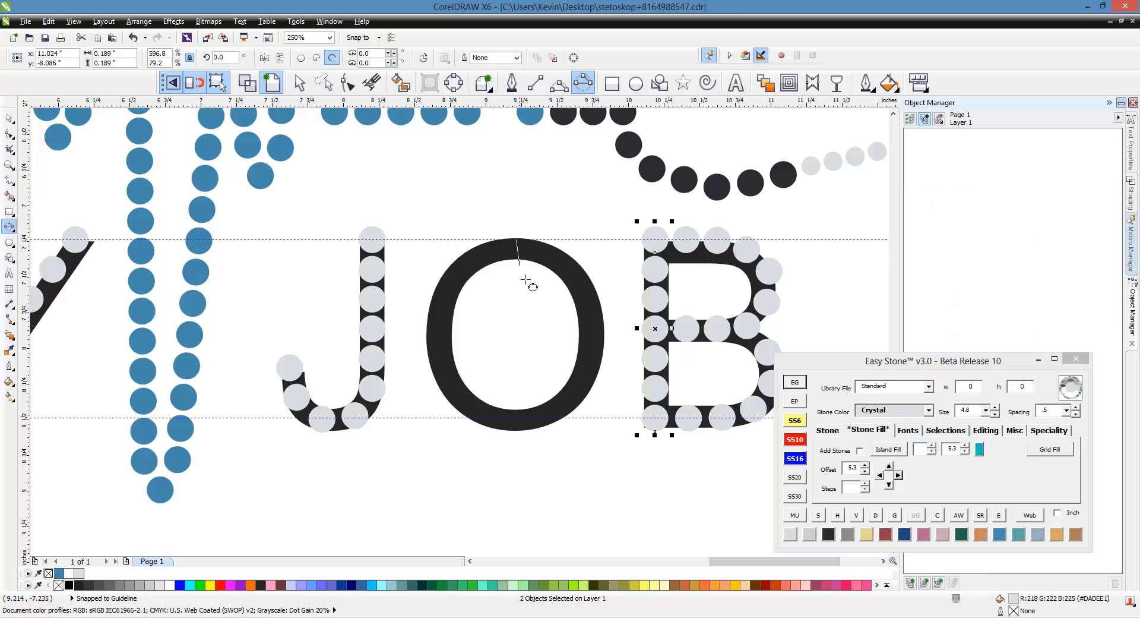
drag(525, 279, 517, 418)
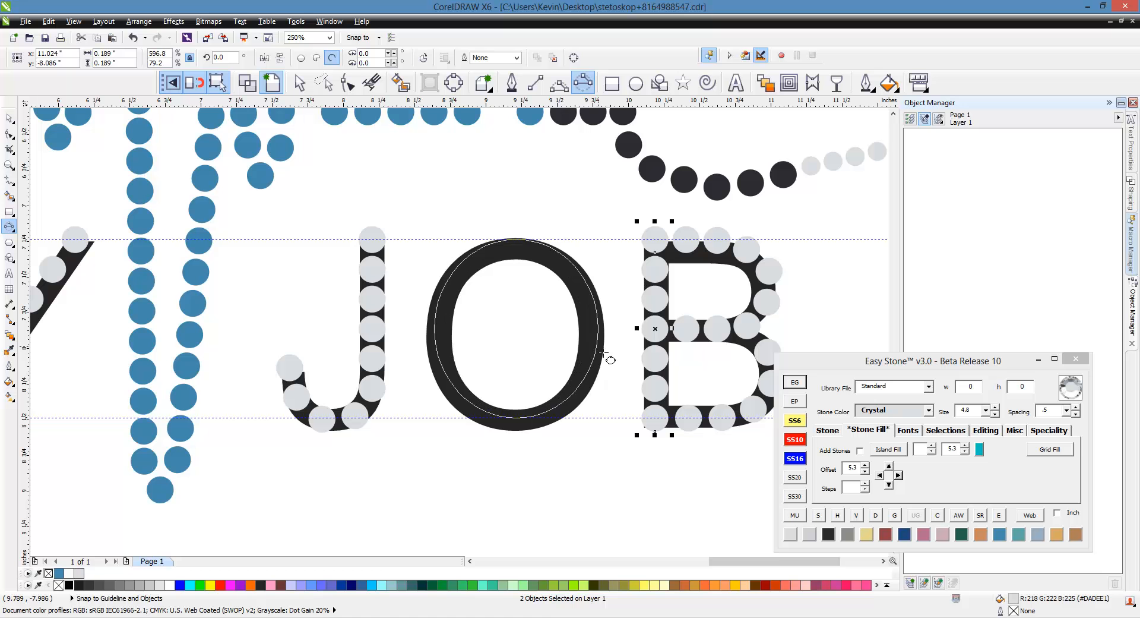
click(603, 357)
Fill the "O" ellipse outline with SS16 Crystal stones and adjust the stone count to 17.
click(791, 538)
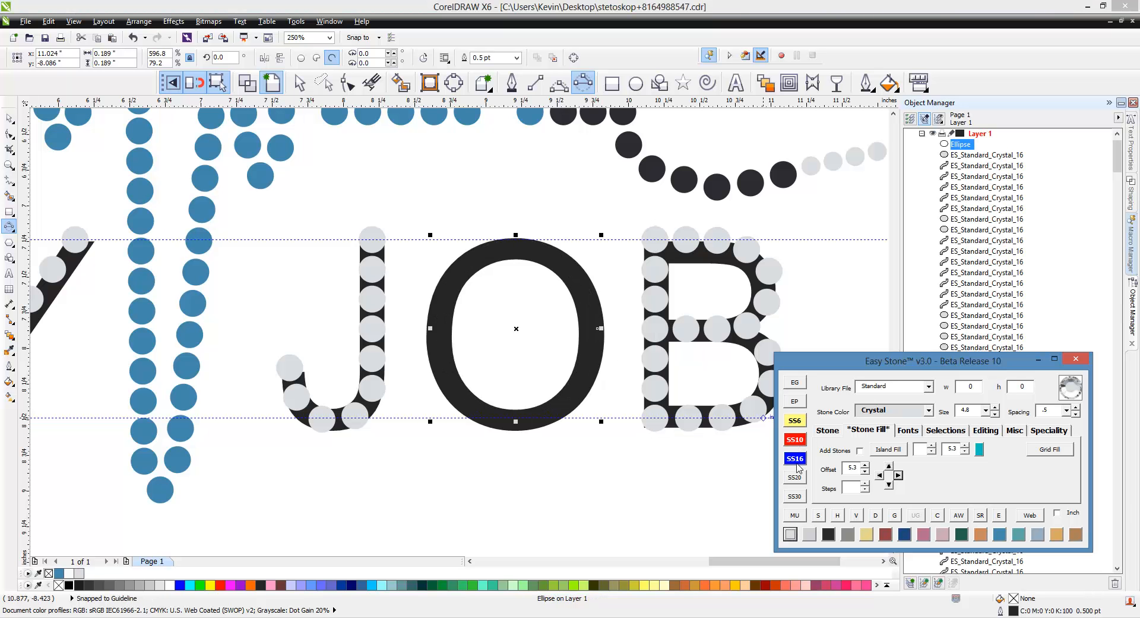
click(796, 460)
click(827, 432)
click(896, 449)
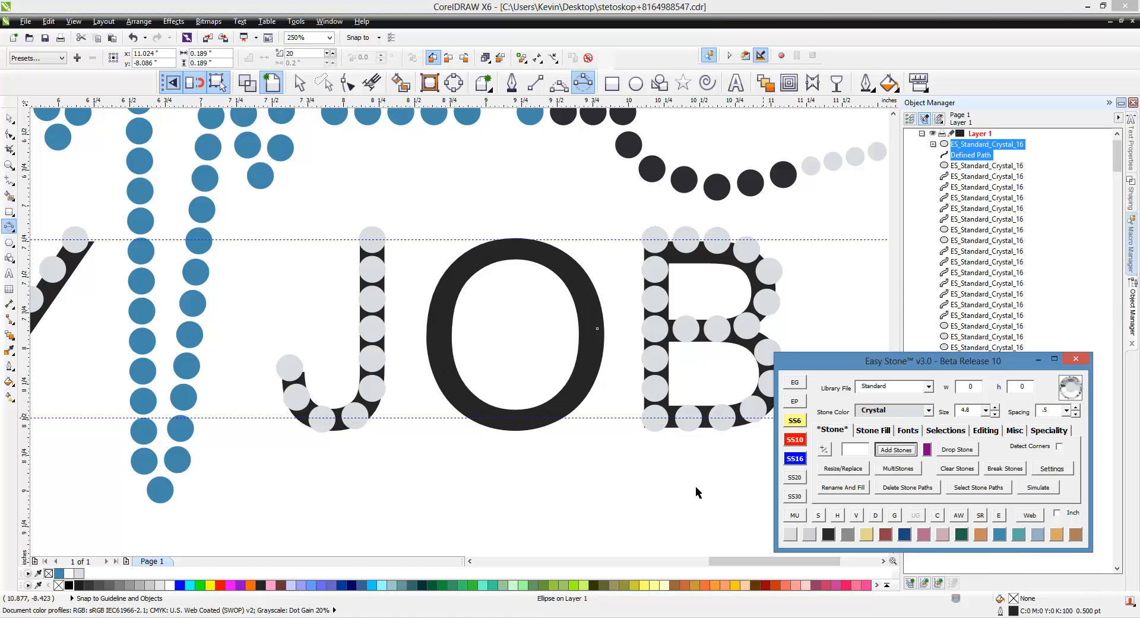
click(825, 449)
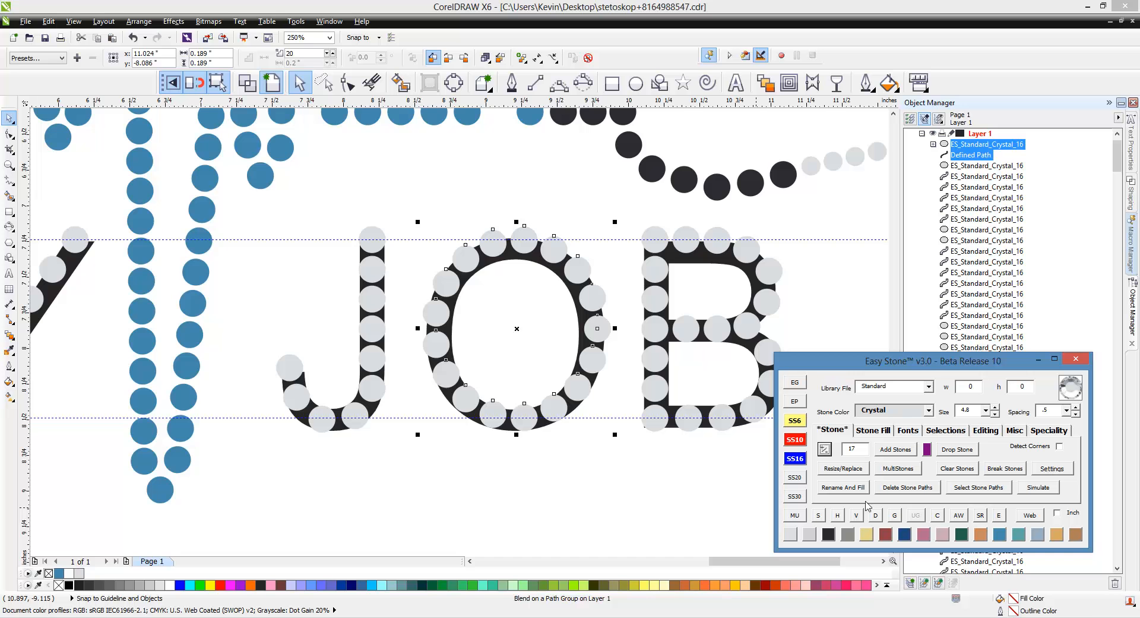
click(576, 483)
scroll(508, 286, down, 2)
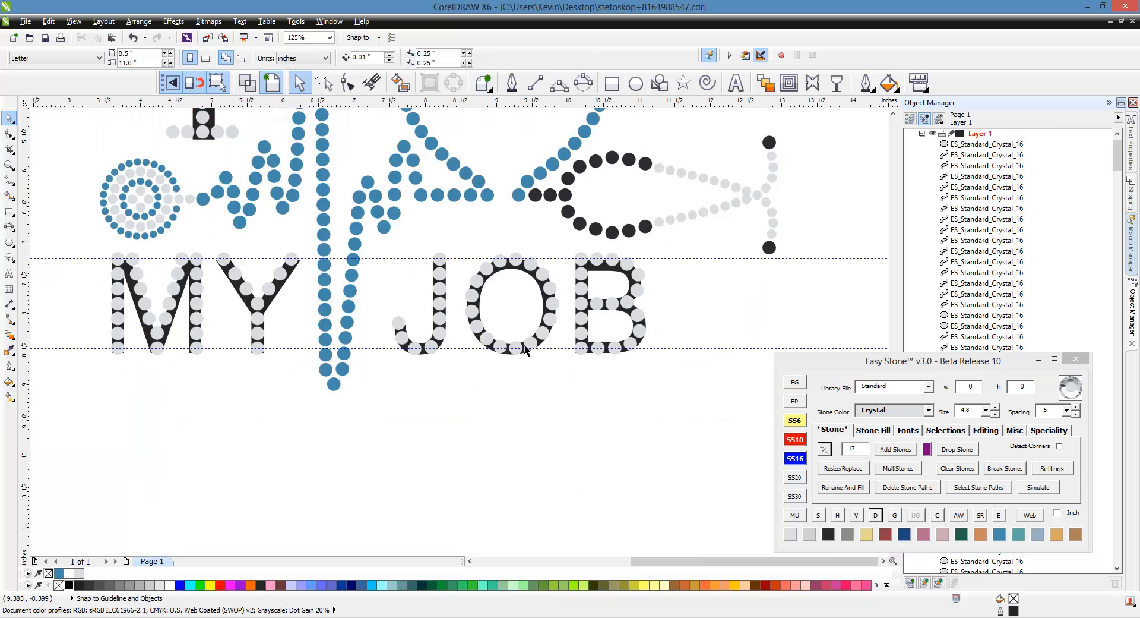
Clear the guidelines and delete the black "I", "MY" and "JOB" lettering behind the stones.
click(799, 383)
scroll(346, 192, up, 1)
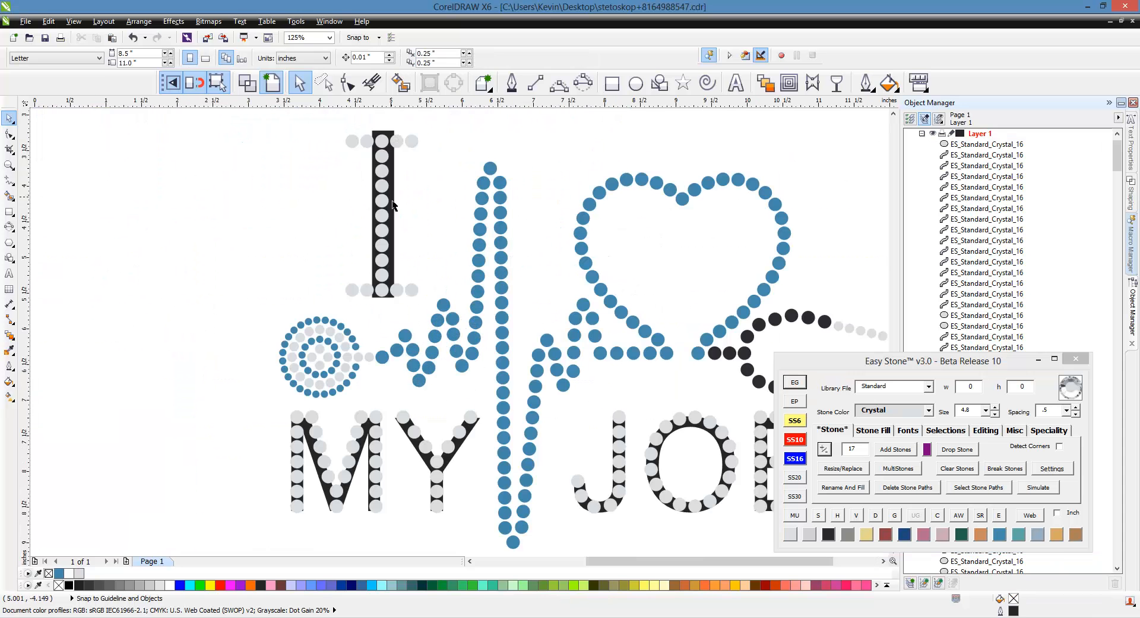
click(396, 208)
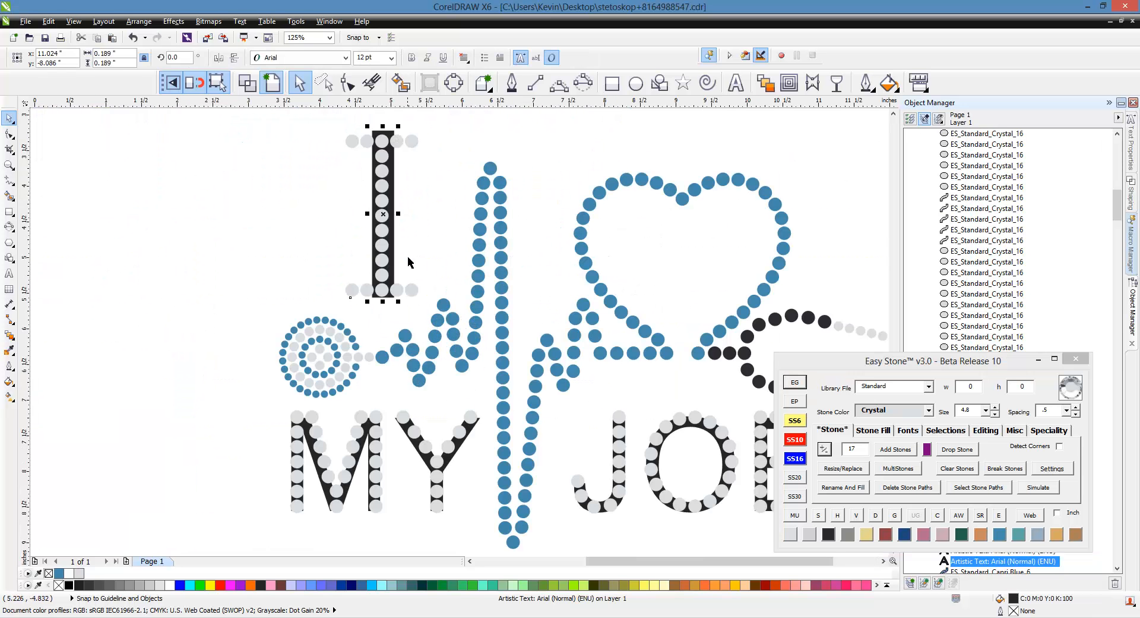
key(Delete)
click(471, 435)
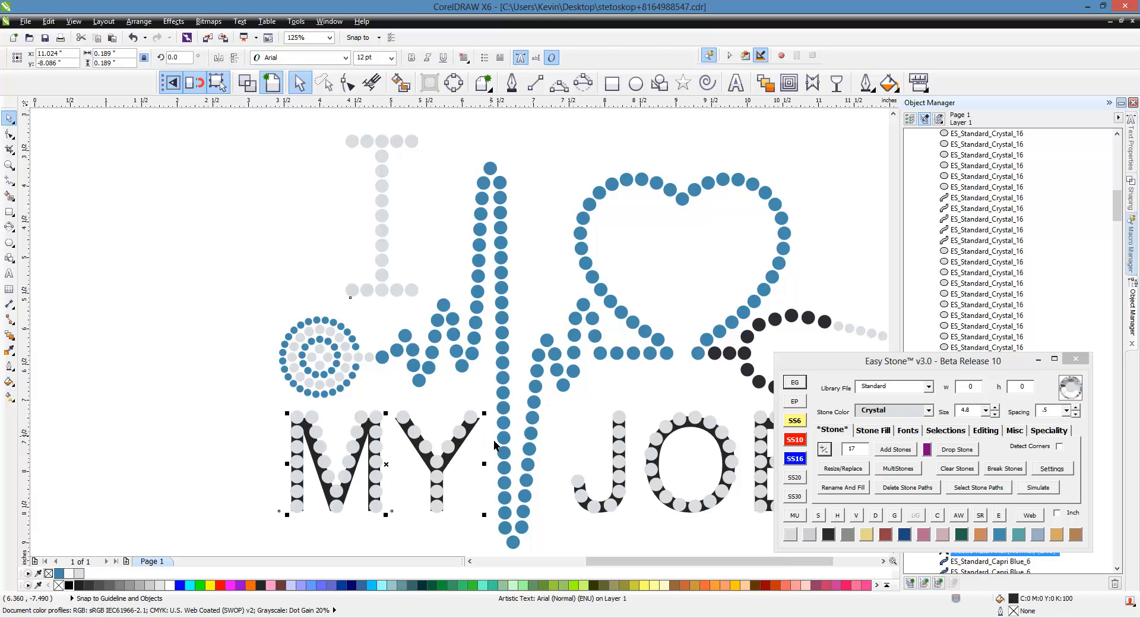
key(Delete)
scroll(667, 502, up, 2)
click(631, 498)
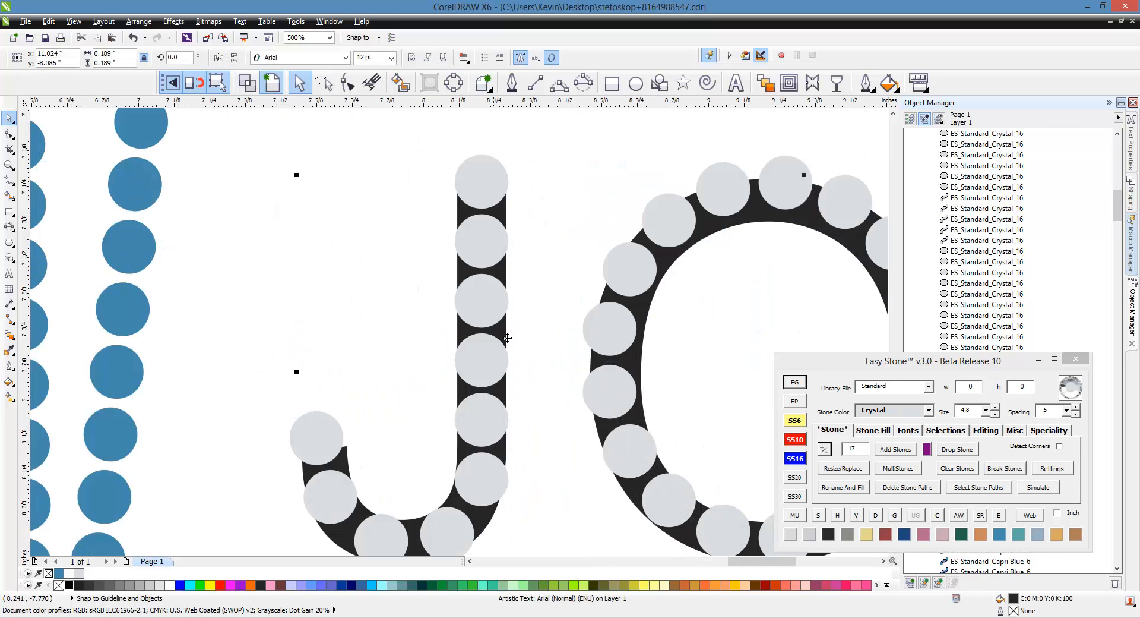
scroll(594, 427, down, 4)
key(Delete)
scroll(550, 380, down, 2)
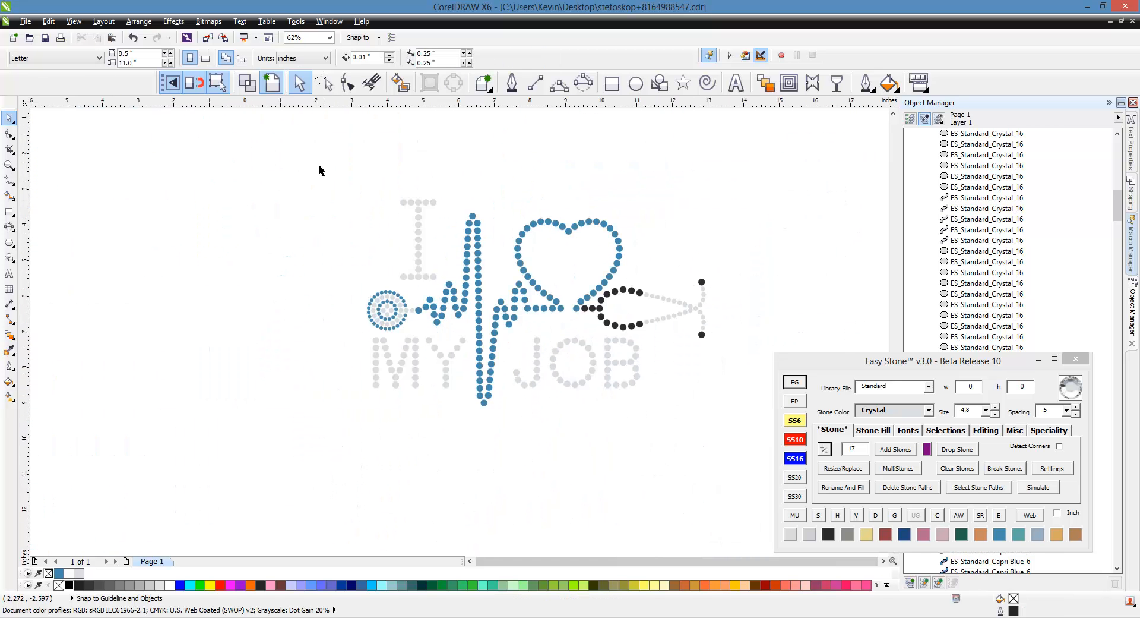
Check all stones in the whole design for overlaps and remove any overlapping ones.
drag(300, 141, 753, 449)
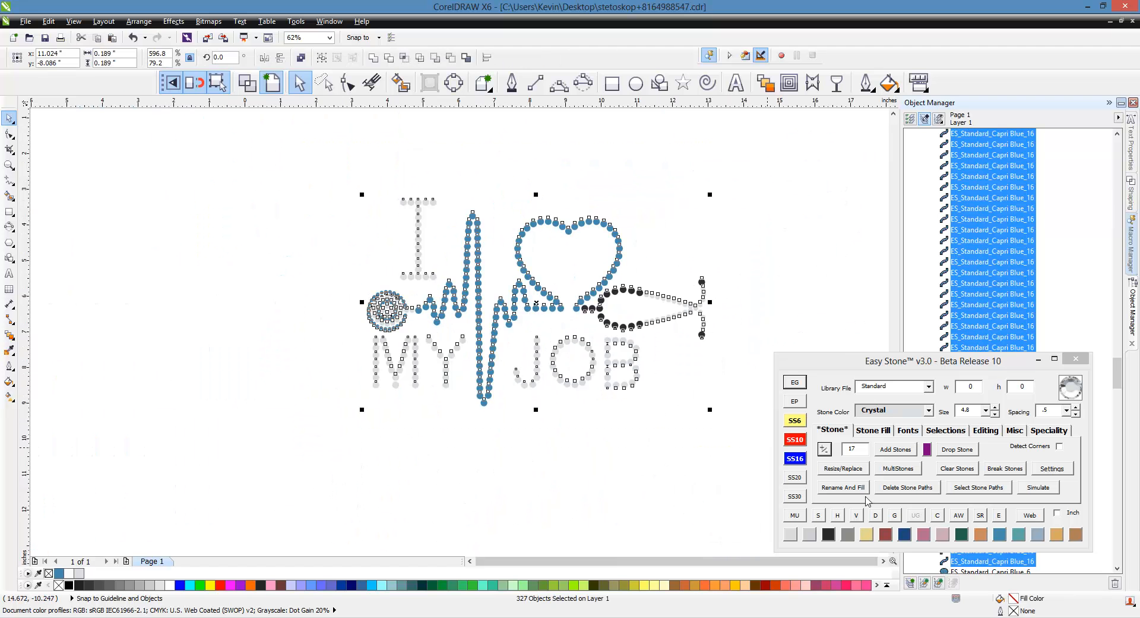
click(937, 515)
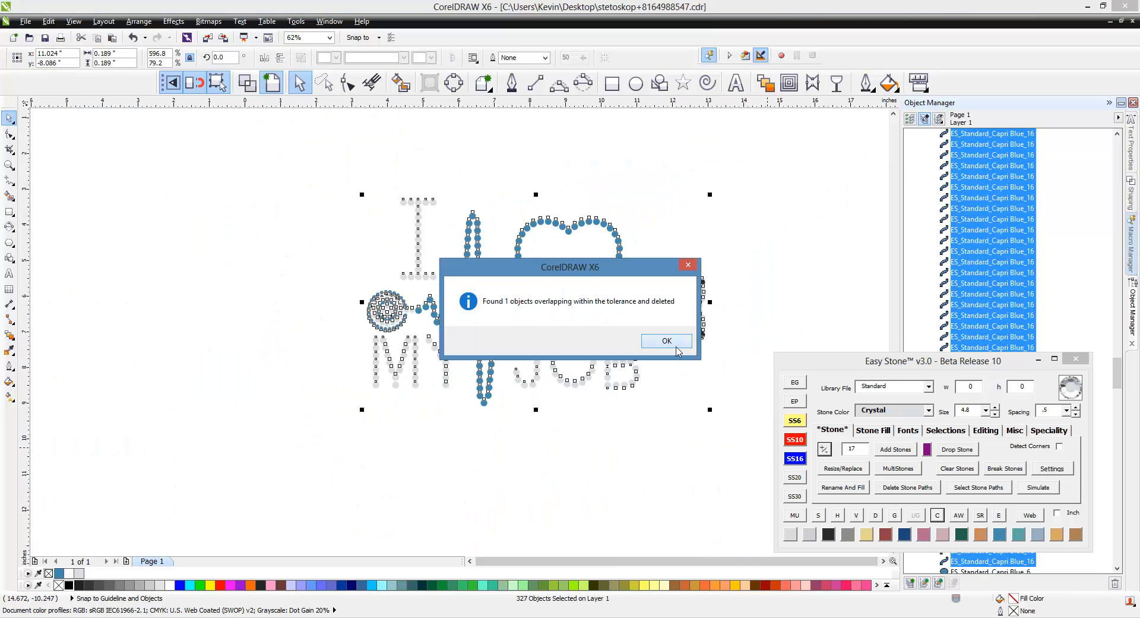
click(677, 347)
Add a black weed box around the whole design and place a duplicate of both beside the original.
drag(291, 171, 757, 443)
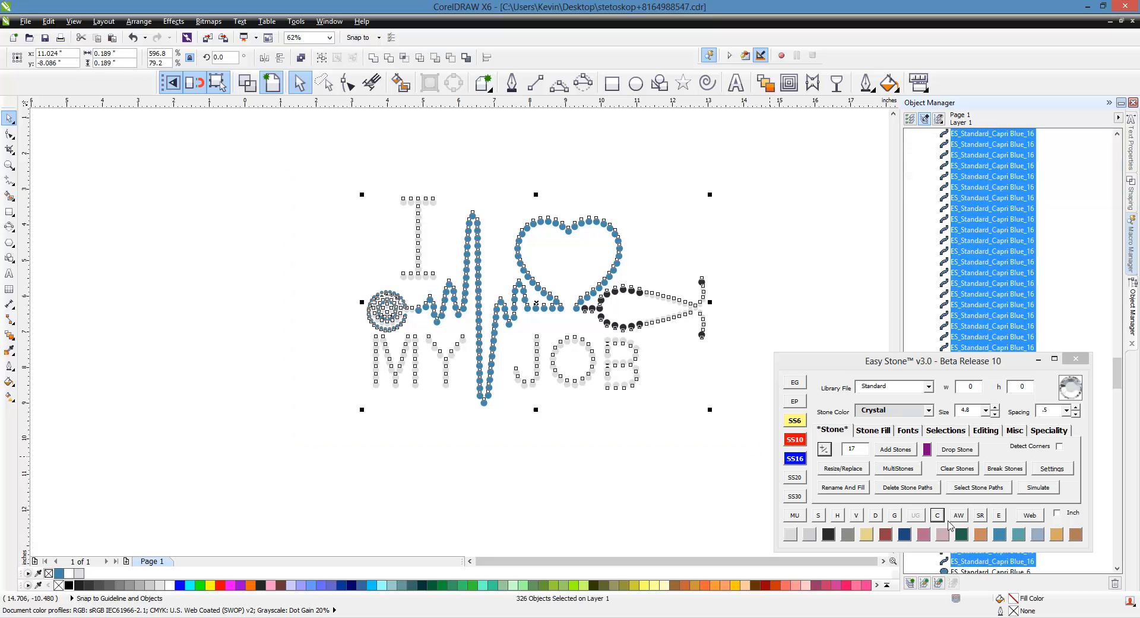
click(958, 516)
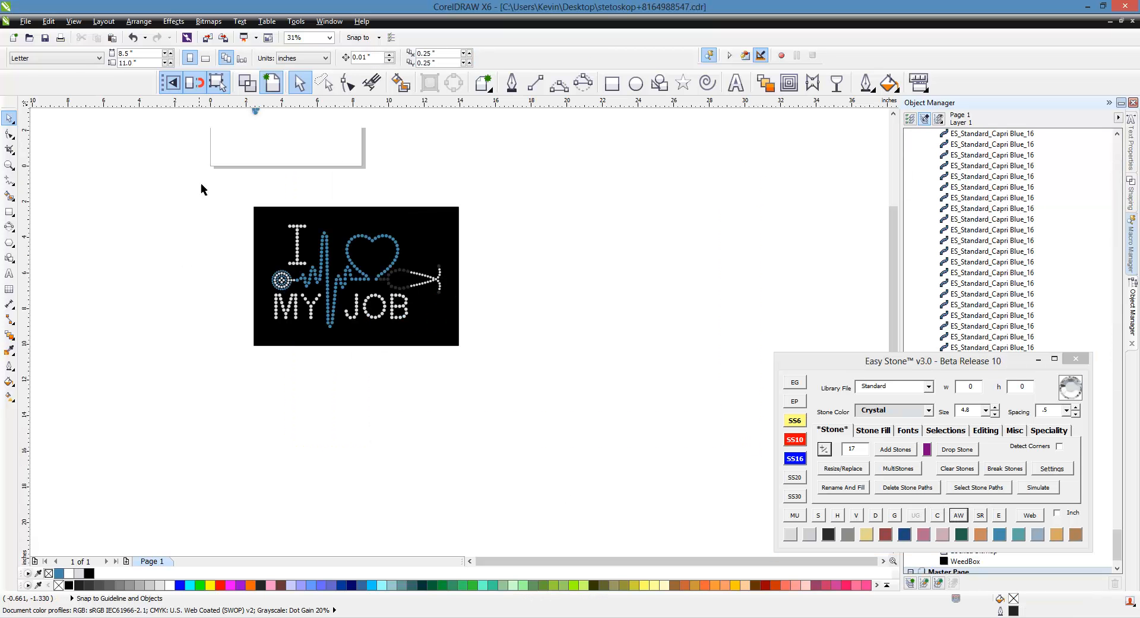
drag(201, 188, 562, 383)
drag(451, 244, 675, 261)
Generate a mock-up with realistic stones, watermark and size label from the duplicated design.
click(799, 513)
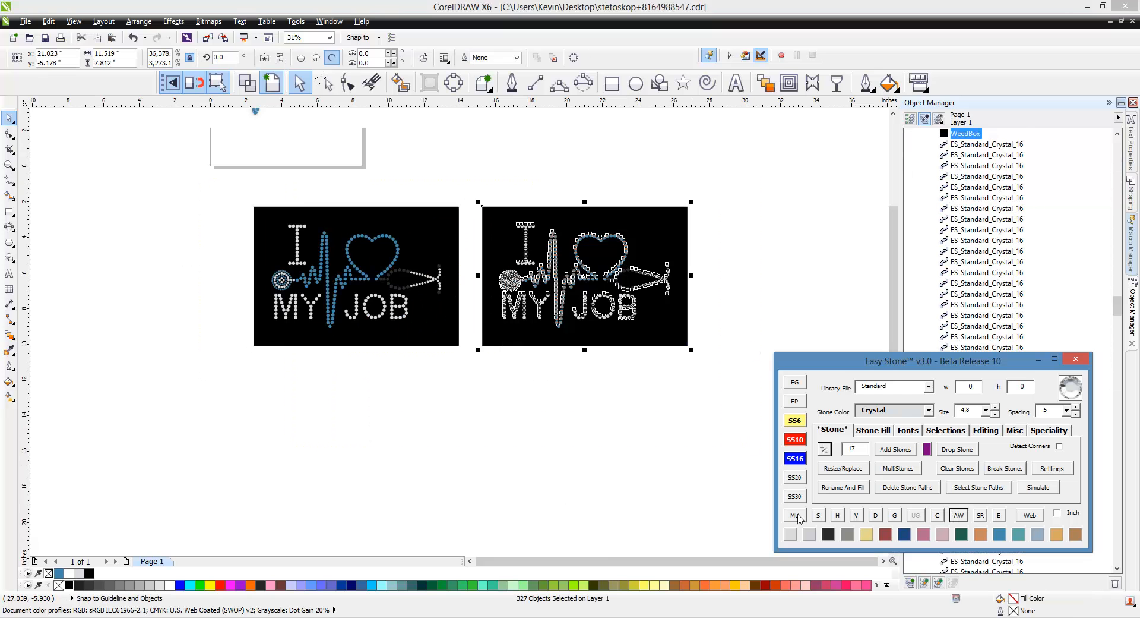
click(688, 424)
scroll(671, 337, up, 1)
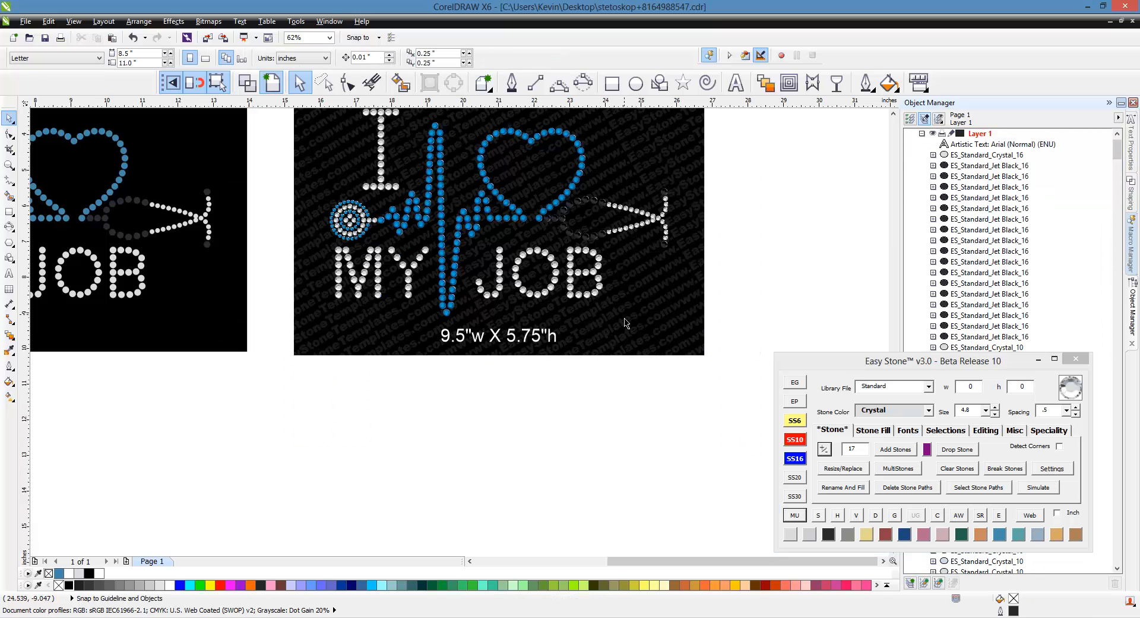
scroll(575, 459, down, 1)
scroll(571, 362, up, 1)
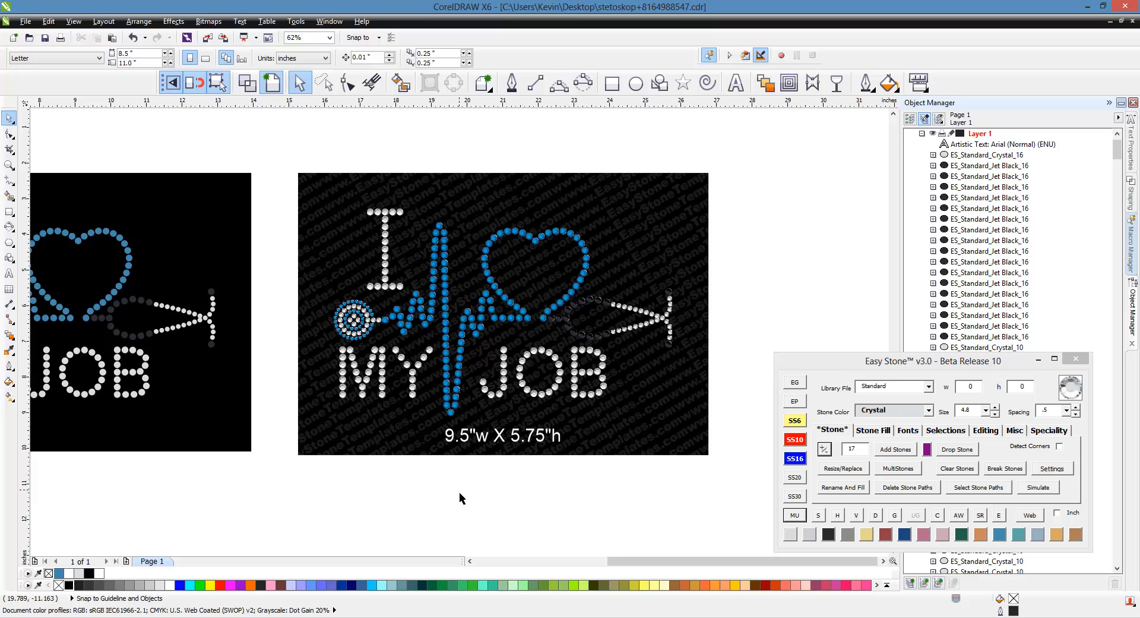
Fill the mock-up's background box with medium gray so the black stones stand out.
click(598, 428)
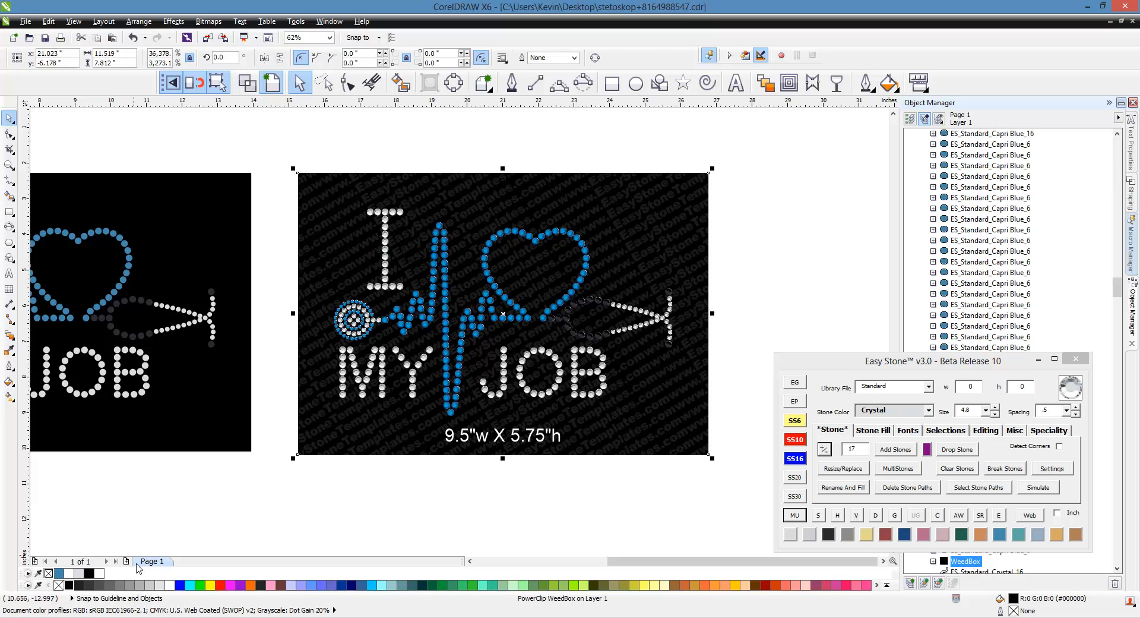
click(132, 584)
click(347, 530)
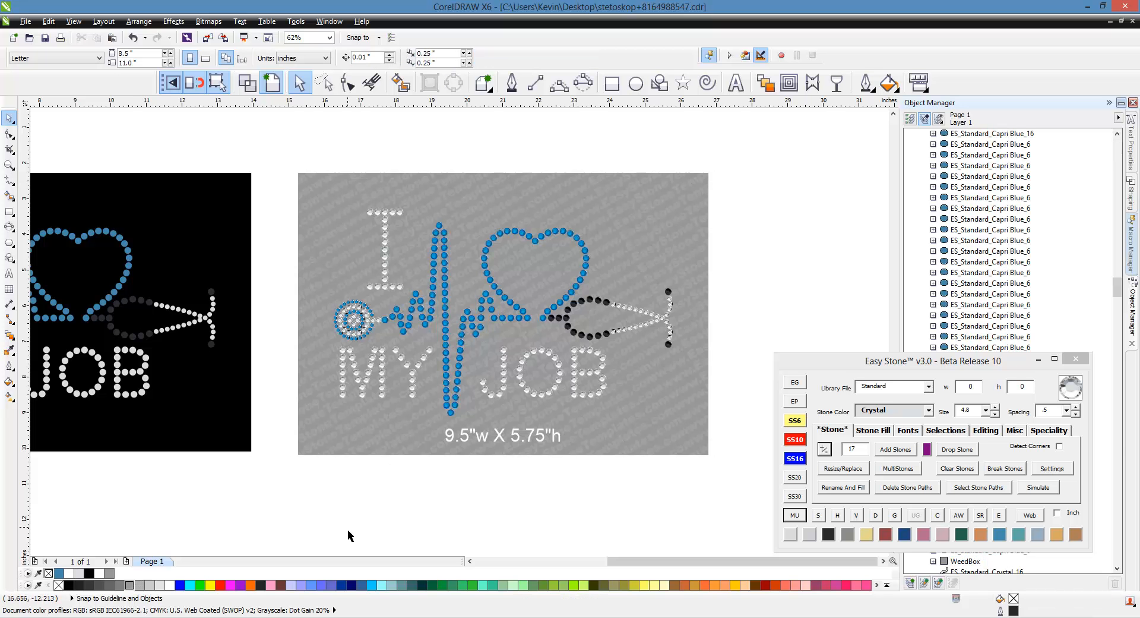